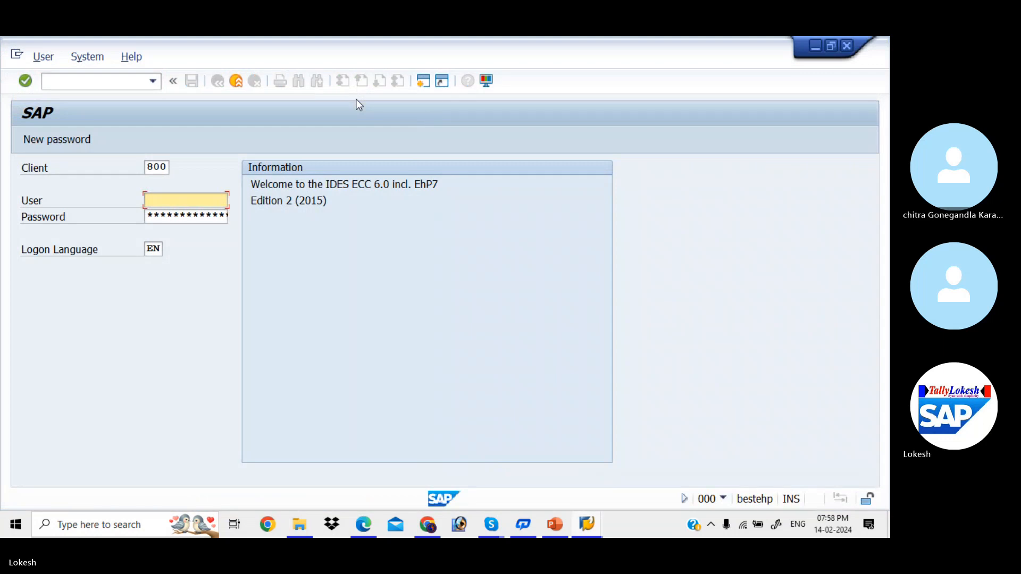
Log on to client 800 as FIUSER42, continuing with this logon and ending any other logons in the system
{"action": "key", "text": "Down"}
{"action": "key", "text": "Down"}
{"action": "key", "text": "Tab"}
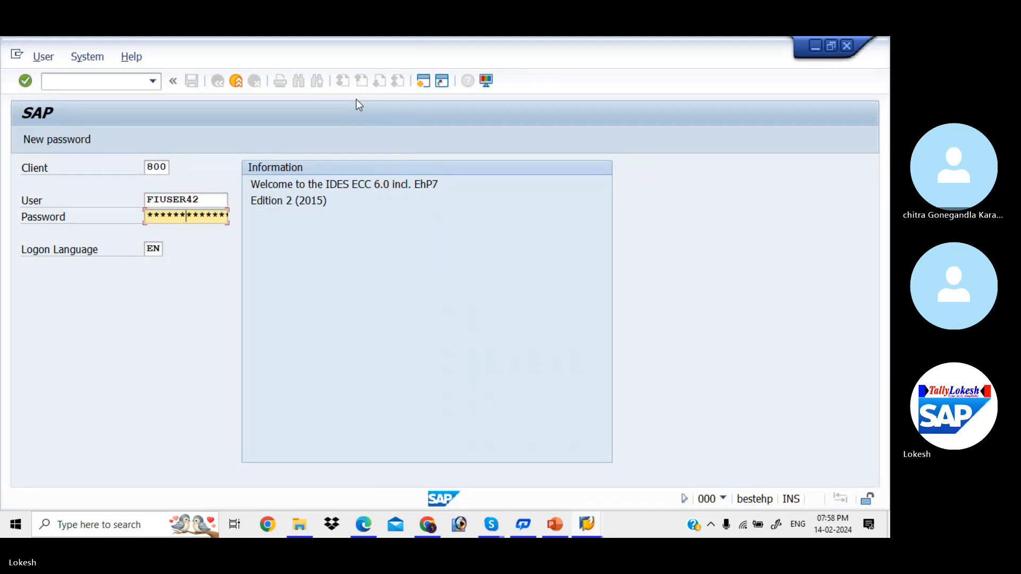
{"action": "key", "text": "Return"}
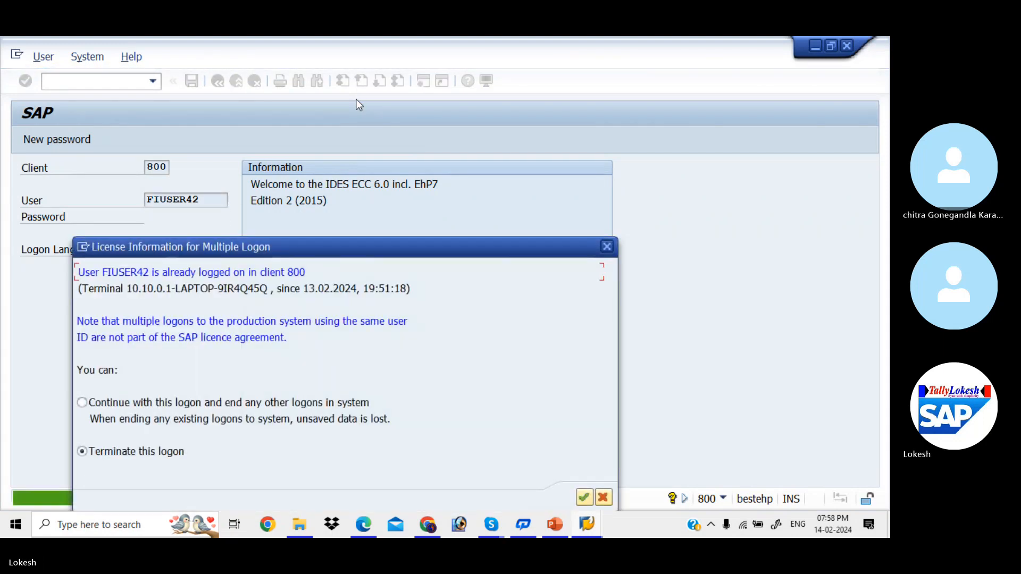
{"action": "left_click", "coordinate": [83, 403]}
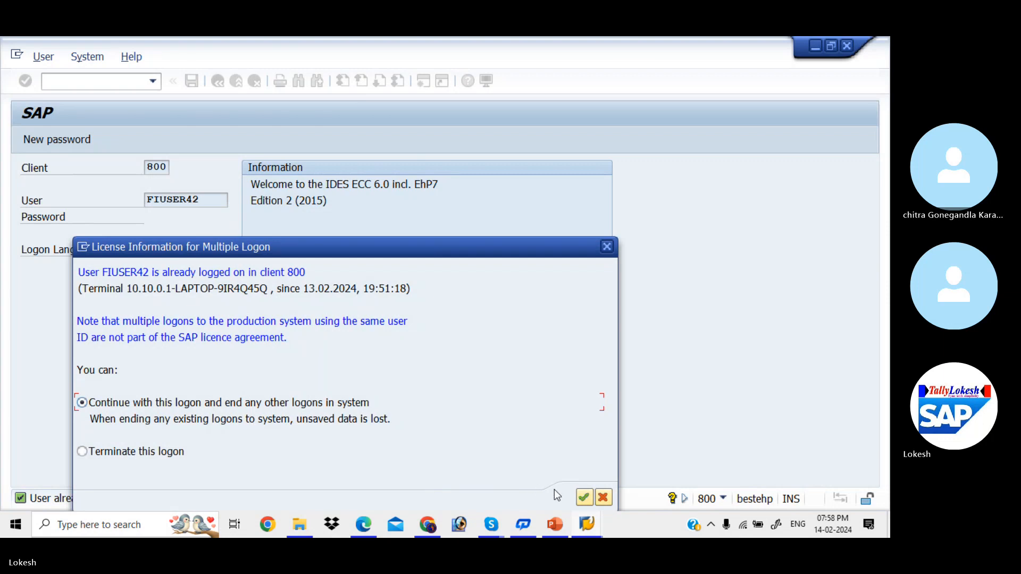
{"action": "left_click", "coordinate": [590, 497]}
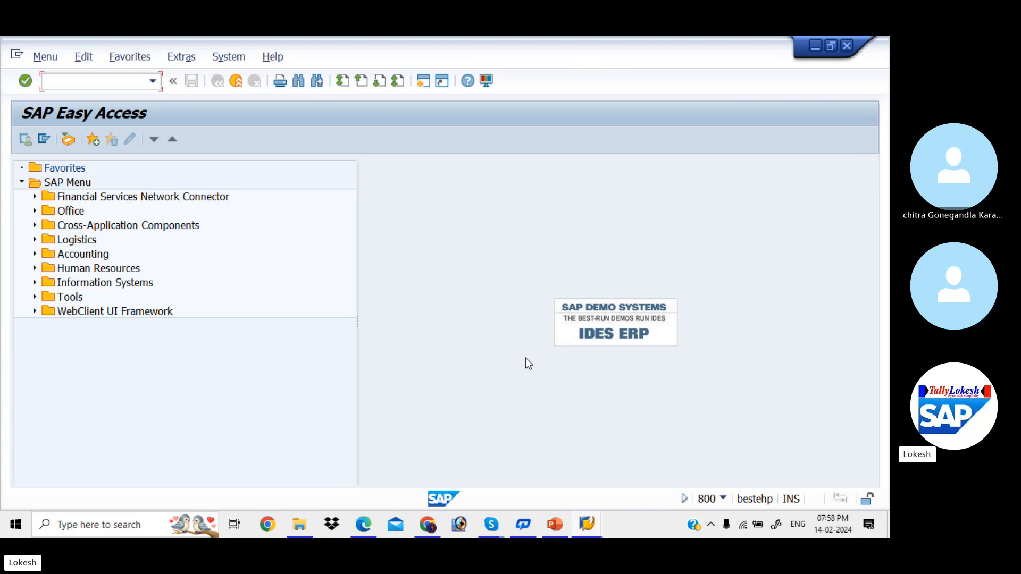
Open the company codes overview in transaction FBZP and examine the details of company code 0014
{"action": "type", "text": "FBZP"}
{"action": "key", "text": "Return"}
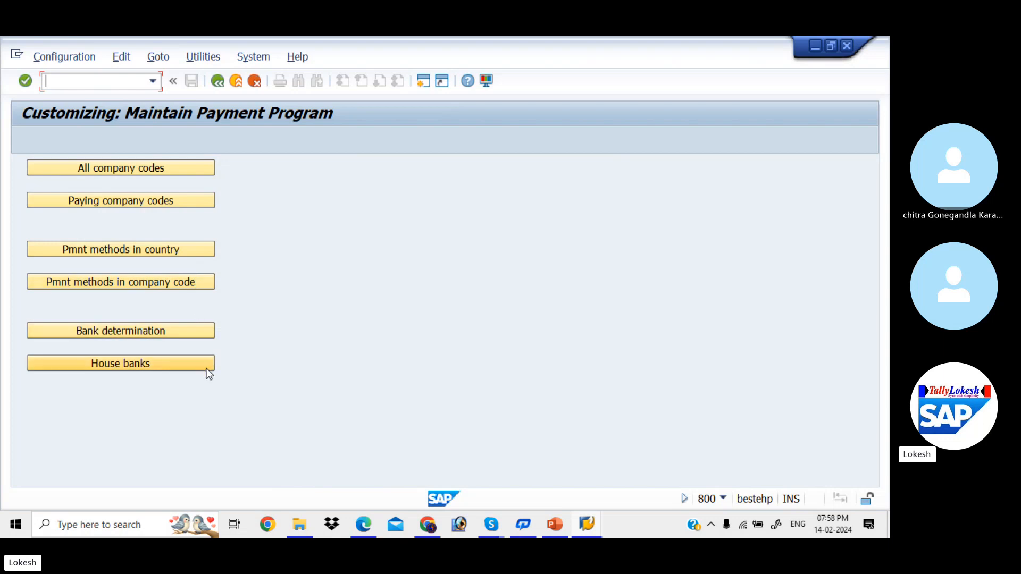
{"action": "left_click", "coordinate": [195, 170]}
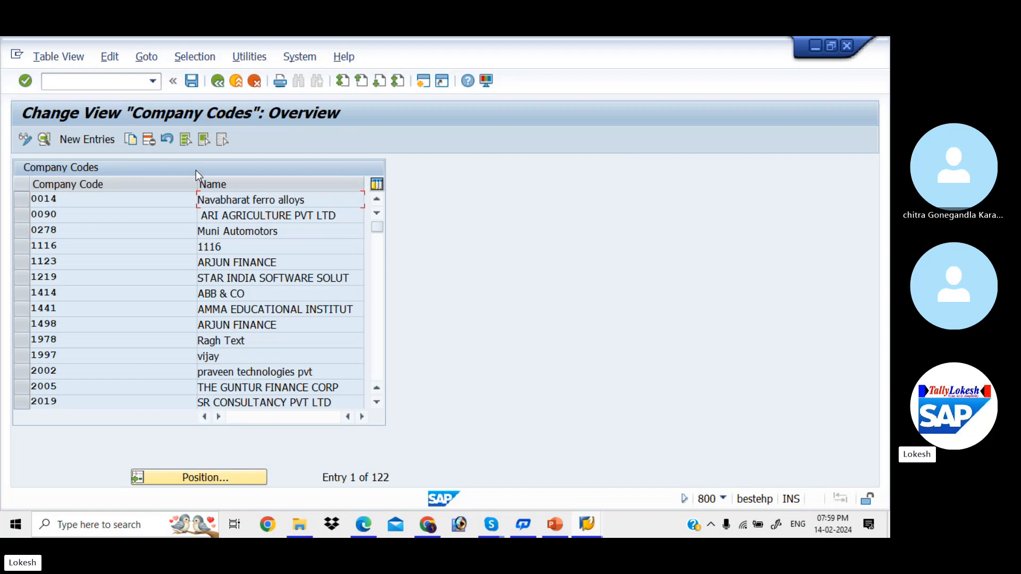
{"action": "double_click", "coordinate": [274, 202]}
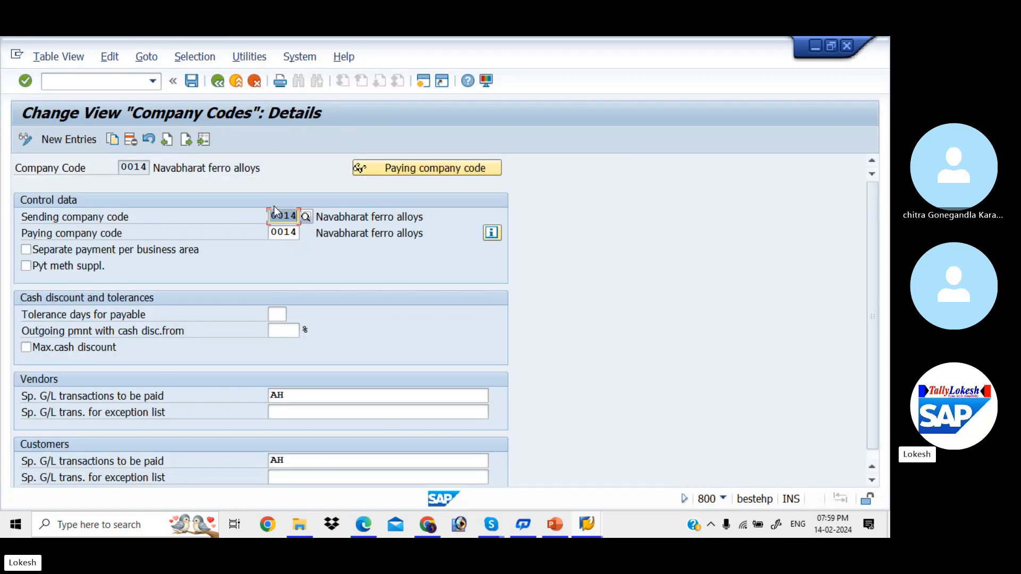
{"action": "left_click", "coordinate": [217, 82]}
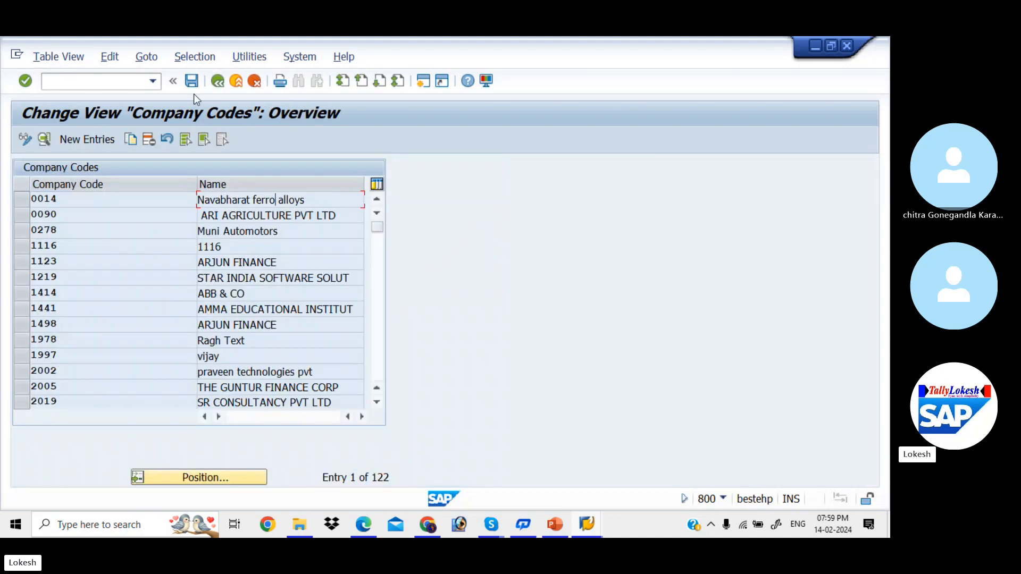
Create a new entry for company code KIAB with paying company code KIAB and separate payment per business area enabled
{"action": "left_click", "coordinate": [108, 138]}
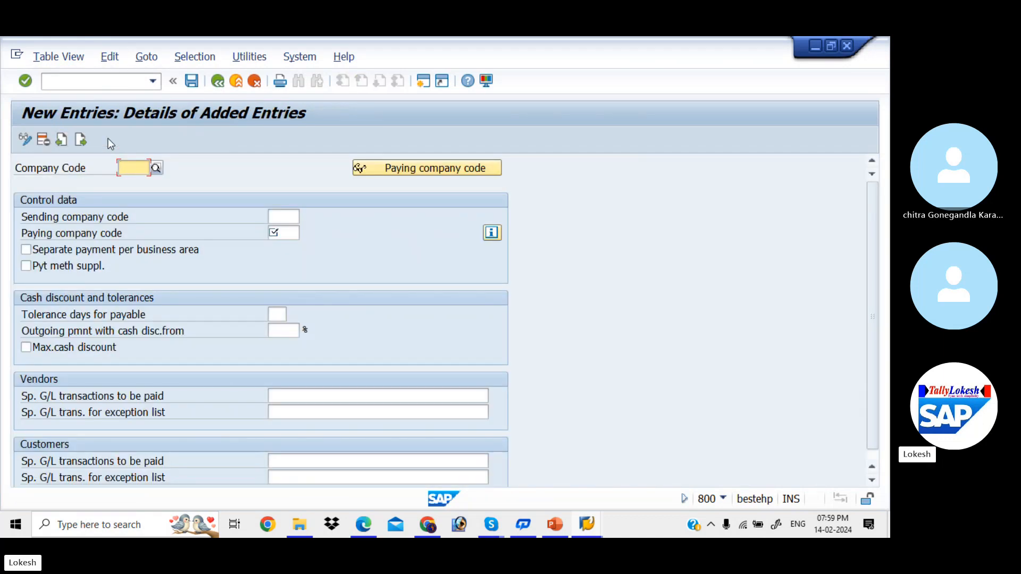
{"action": "type", "text": "KIAB"}
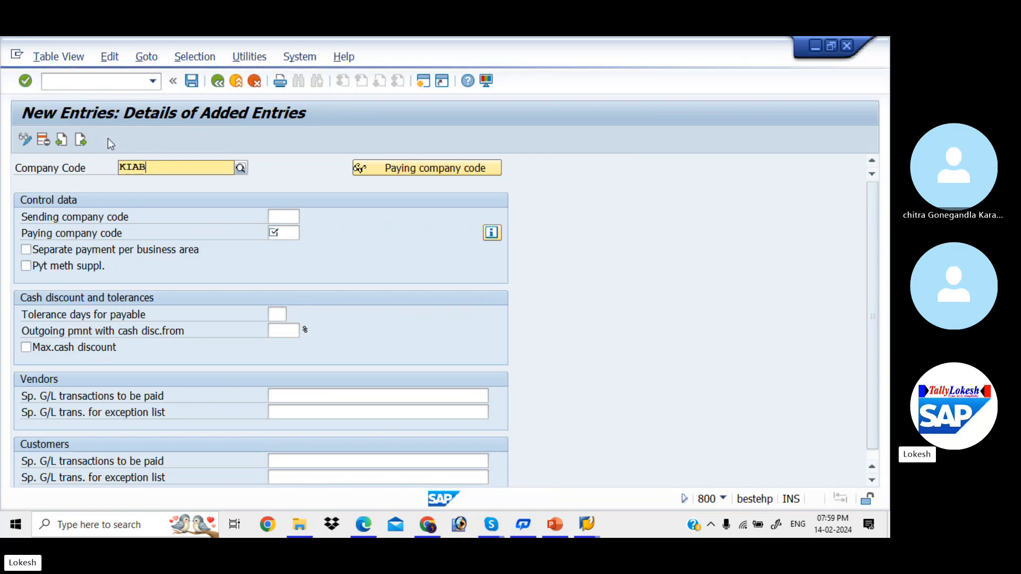
{"action": "left_click", "coordinate": [167, 195]}
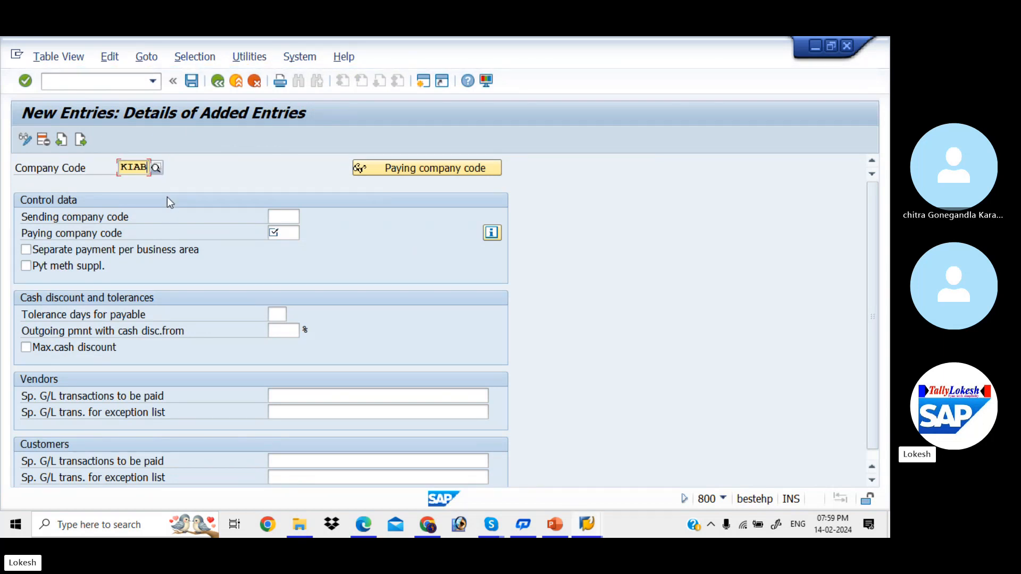
{"action": "key", "text": "Return"}
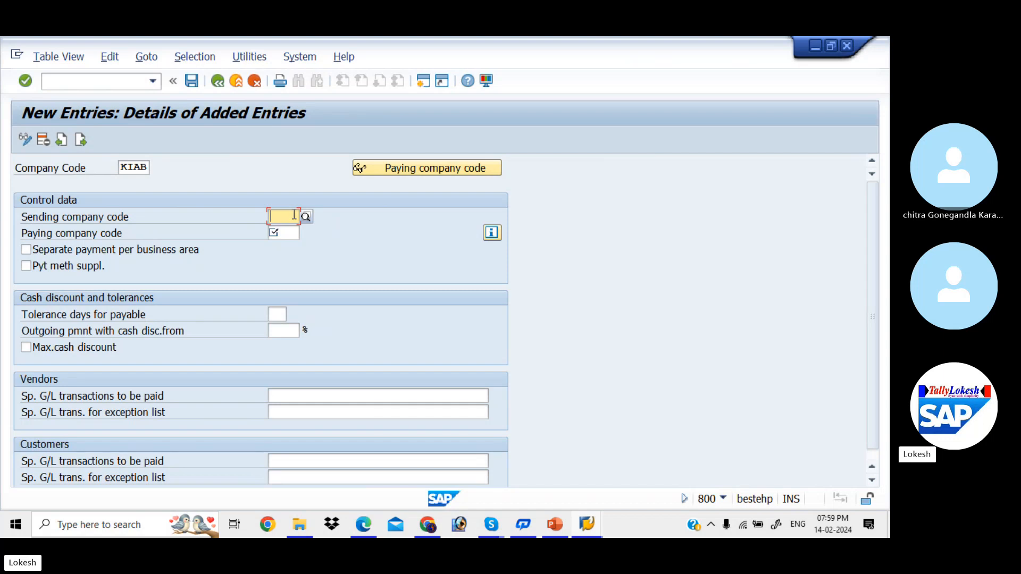
{"action": "left_click", "coordinate": [286, 234]}
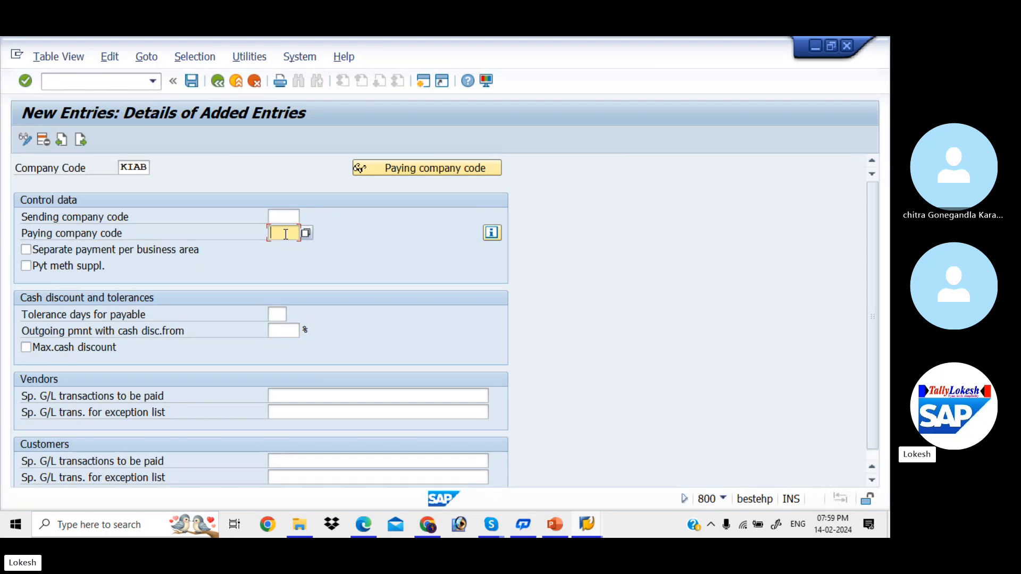
{"action": "type", "text": "KIAB"}
{"action": "left_click", "coordinate": [282, 218]}
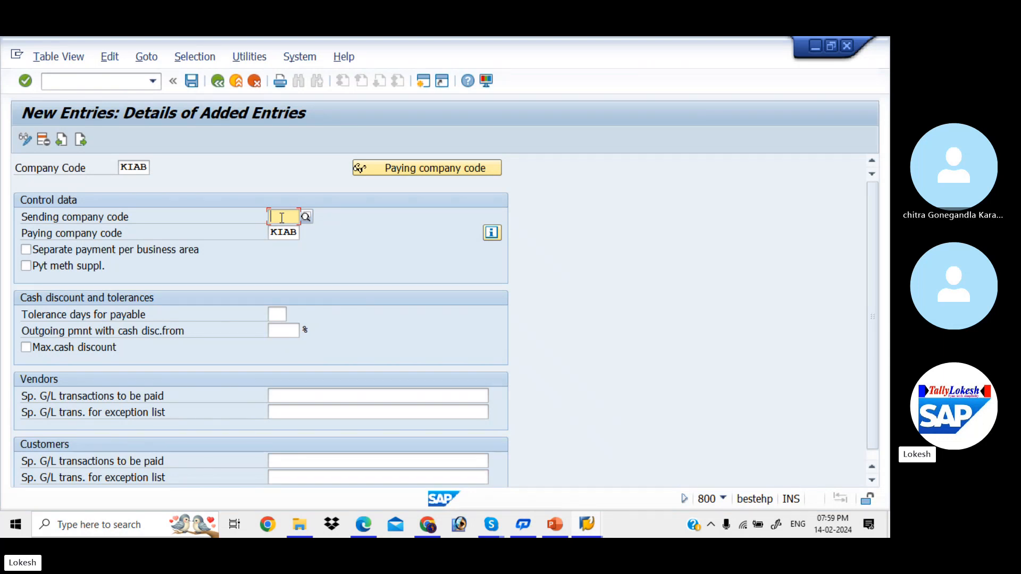
{"action": "left_click", "coordinate": [26, 250]}
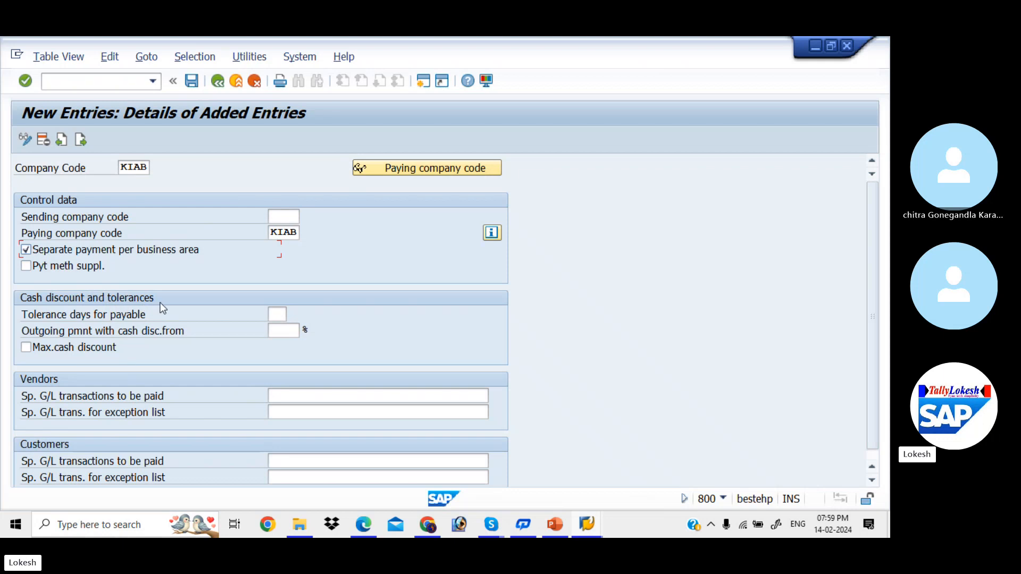
Set payable tolerance days to 2 and outgoing payment with cash discount from 5%, and enable maximum cash discount
{"action": "left_click", "coordinate": [276, 315]}
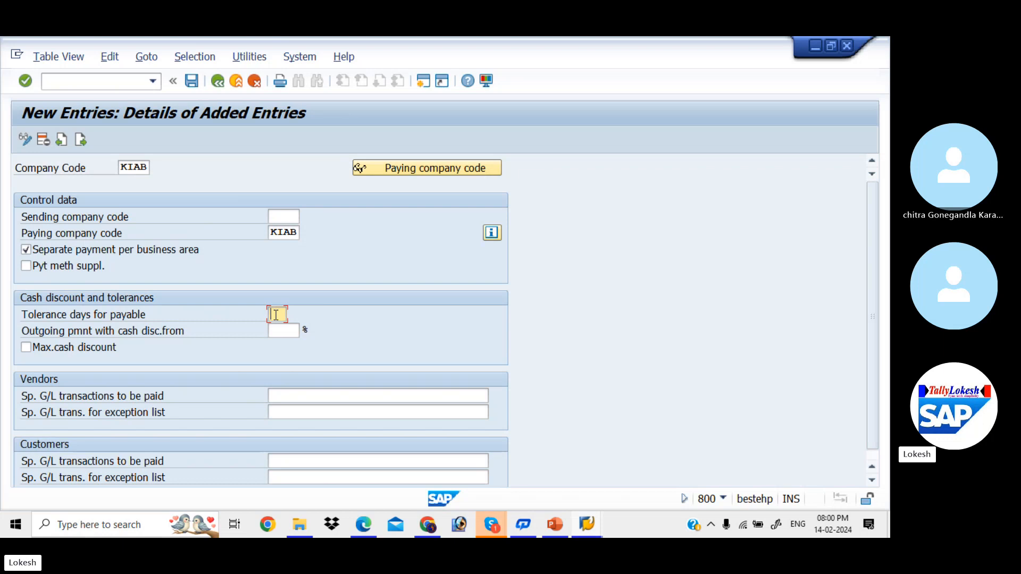
{"action": "type", "text": "2"}
{"action": "key", "text": "Tab"}
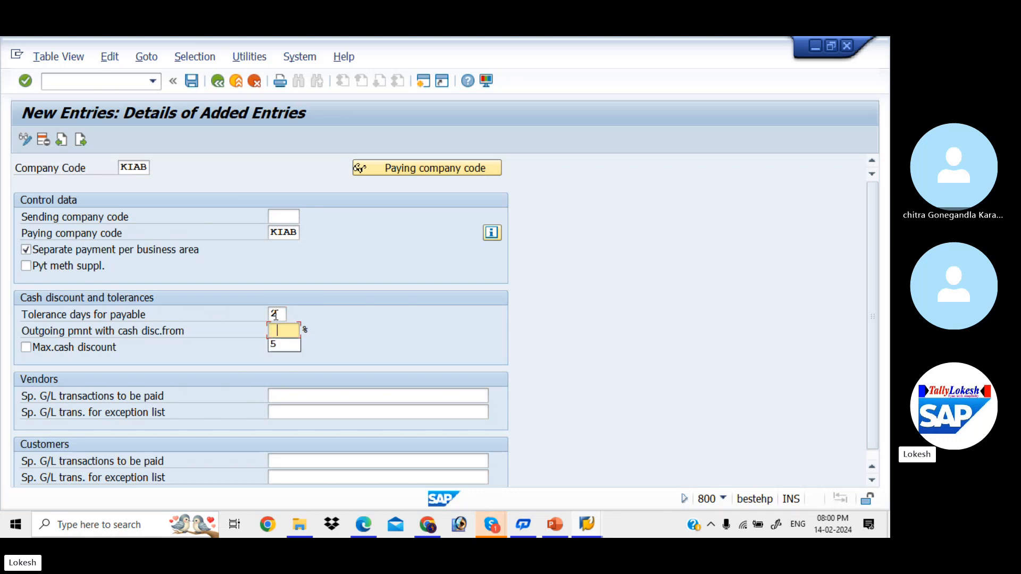
{"action": "key", "text": "Down"}
{"action": "key", "text": "Return"}
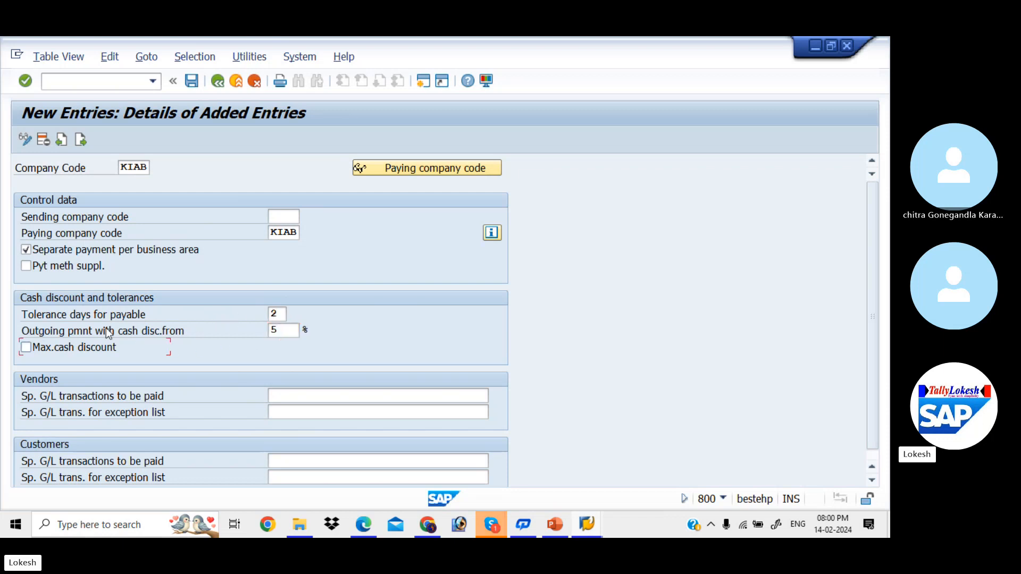
{"action": "left_click", "coordinate": [25, 348]}
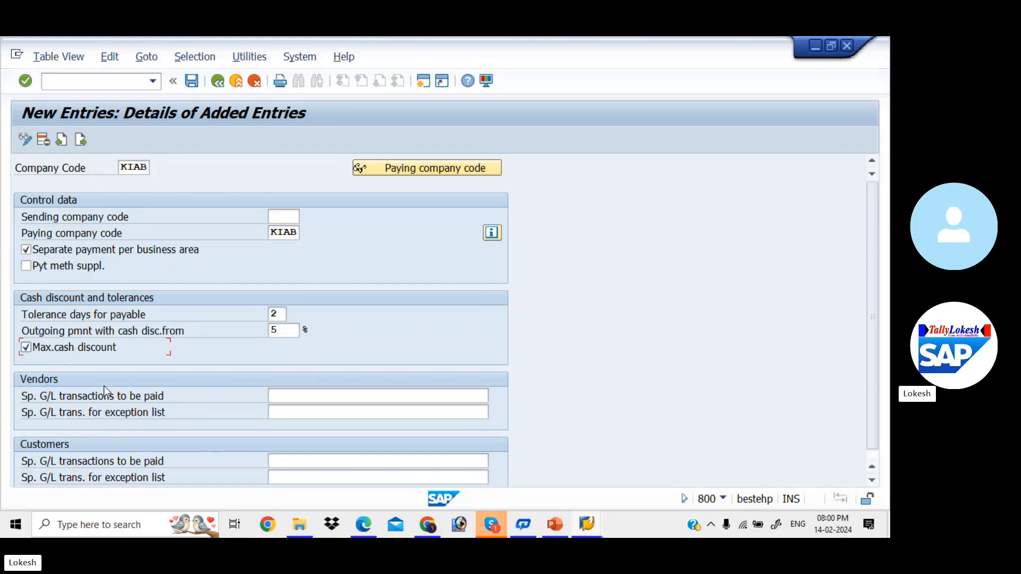
Set the special G/L transactions to be paid to AF for both vendors and customers
{"action": "left_click", "coordinate": [297, 395]}
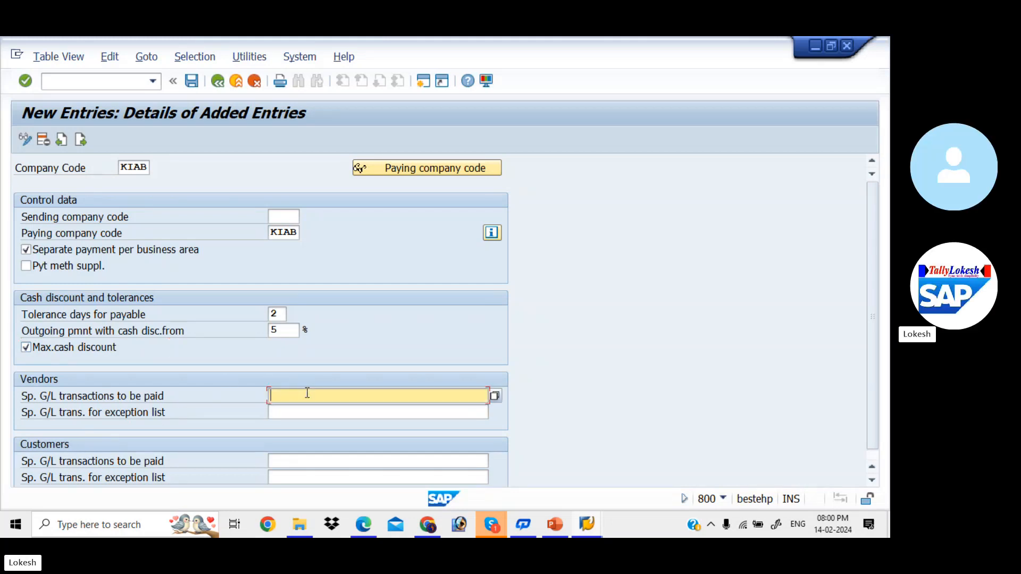
{"action": "left_click", "coordinate": [494, 396]}
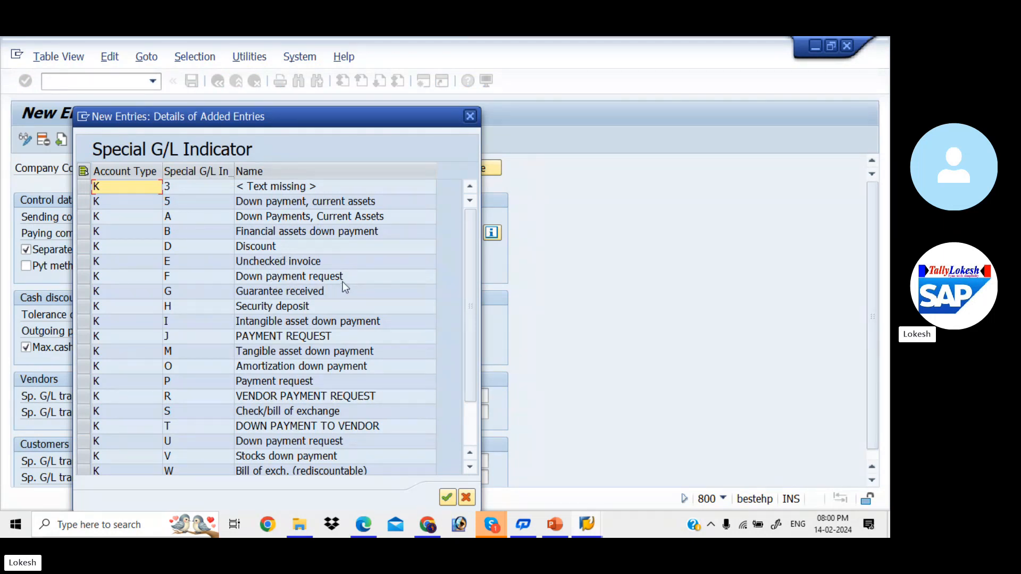
{"action": "left_click", "coordinate": [470, 116]}
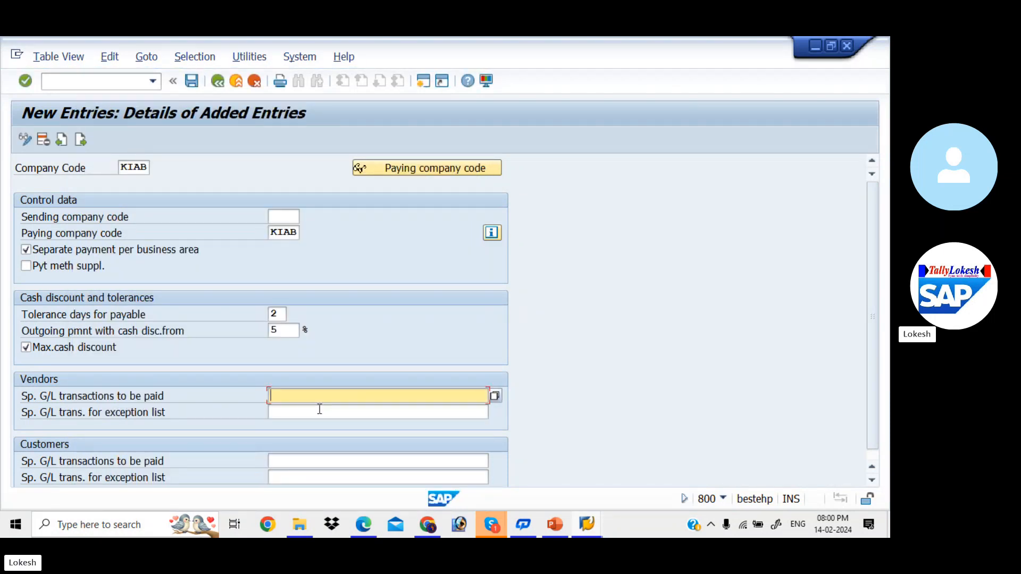
{"action": "type", "text": "AF"}
{"action": "left_click", "coordinate": [287, 460]}
{"action": "type", "text": "AF"}
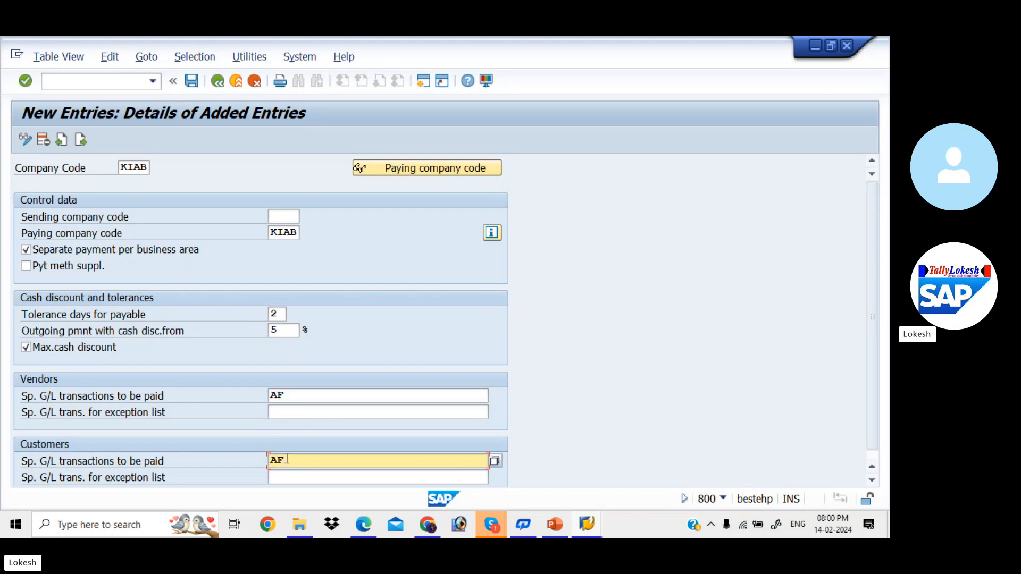
{"action": "scroll", "coordinate": [872, 372], "scroll_direction": "down", "scroll_amount": 1}
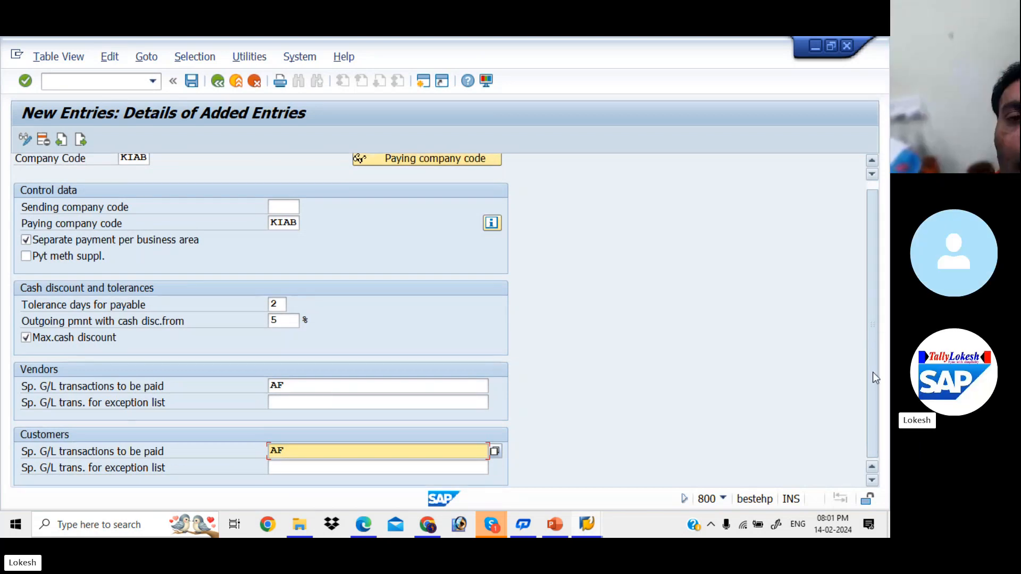
{"action": "scroll", "coordinate": [869, 231], "scroll_direction": "up", "scroll_amount": 1}
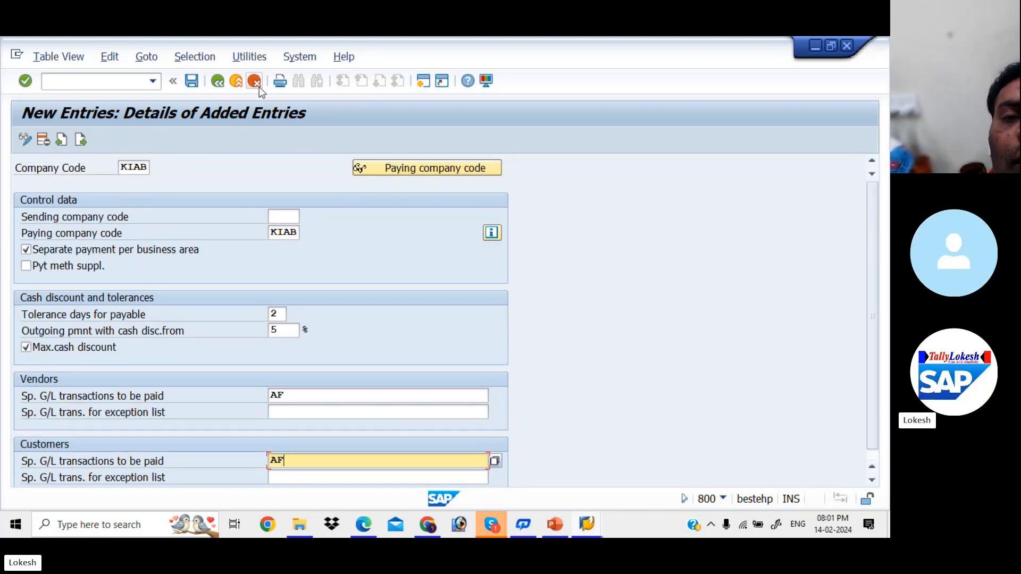
Save the company code entry under a new customizing request described as "AUTOMATIC PAYMENT PROGRAM FOR KIAB"
{"action": "left_click", "coordinate": [193, 85]}
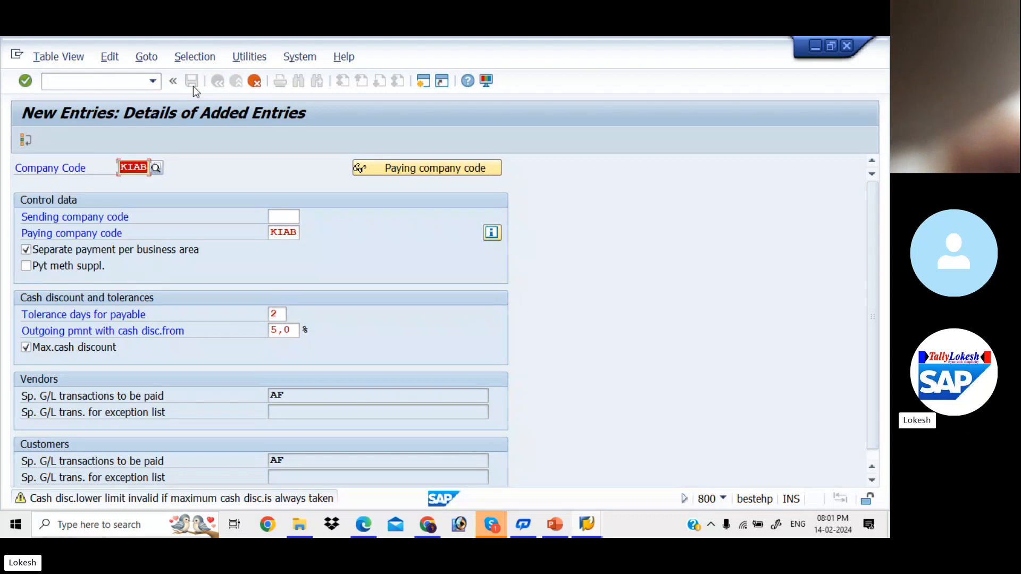
{"action": "key", "text": "Return"}
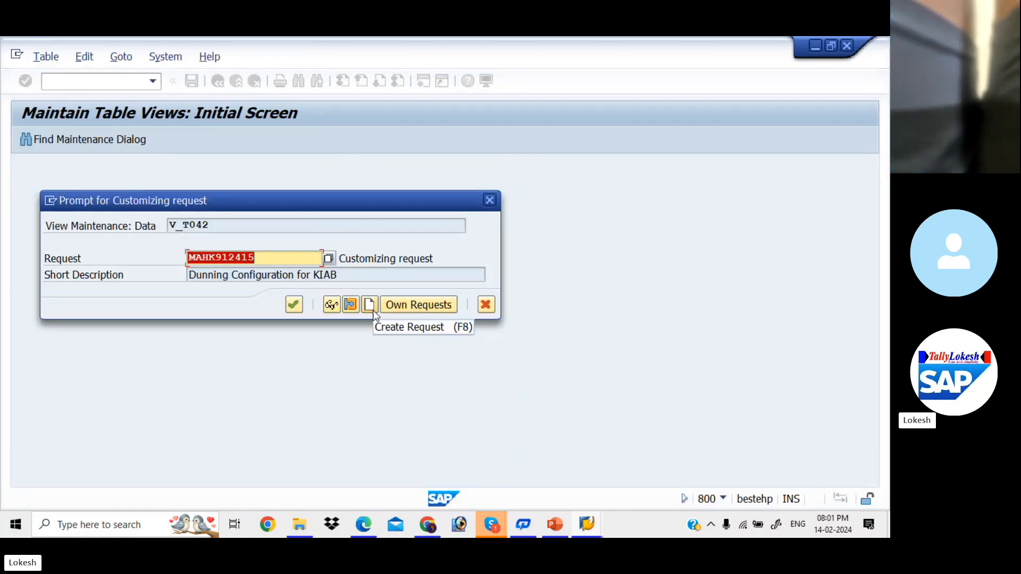
{"action": "left_click", "coordinate": [371, 308]}
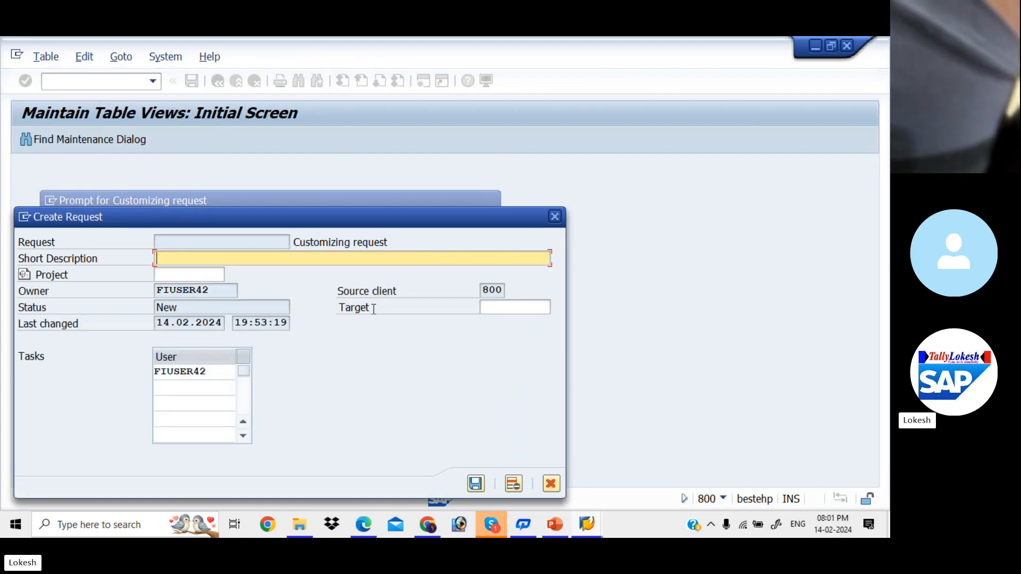
{"action": "type", "text": "AU"}
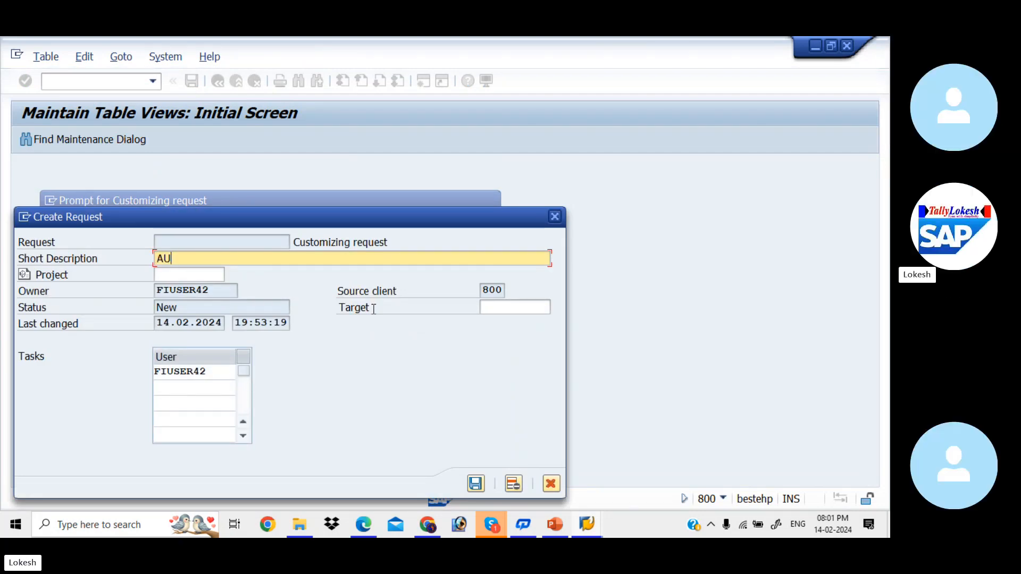
{"action": "type", "text": "TOMATIC "}
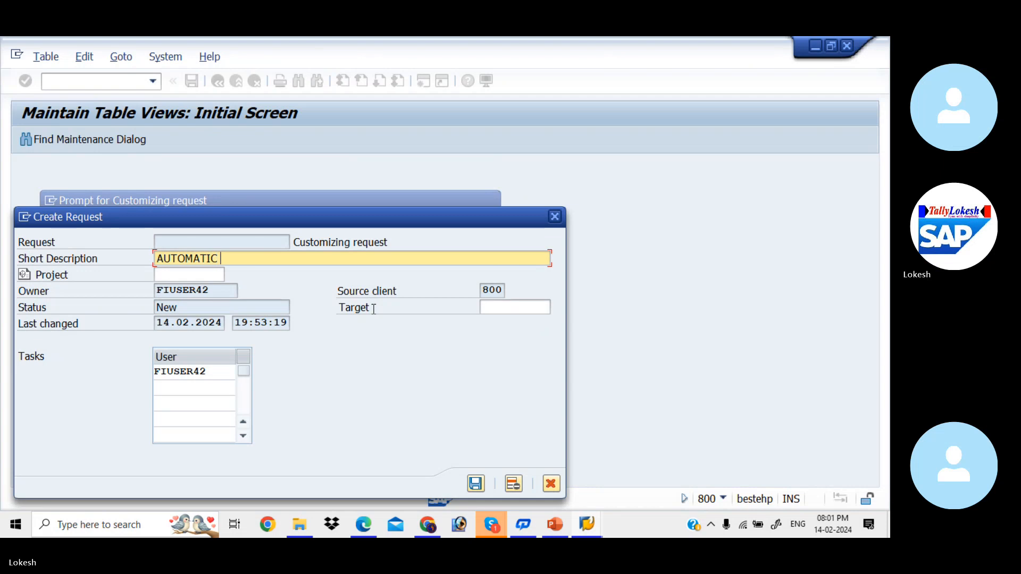
{"action": "type", "text": "PAYMENT PROGRAM "}
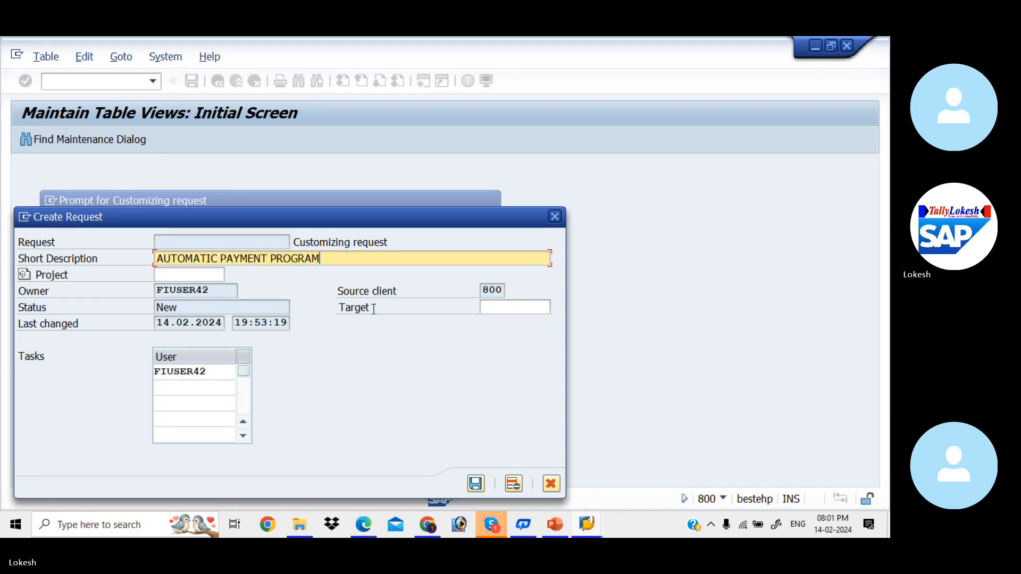
{"action": "type", "text": "FOR "}
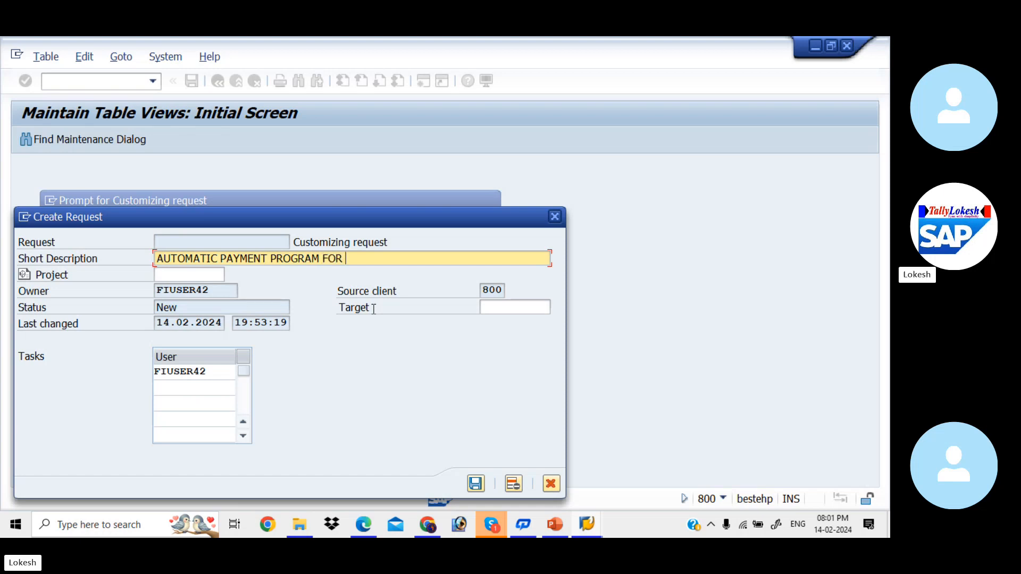
{"action": "type", "text": "KIAB"}
{"action": "left_click", "coordinate": [476, 482]}
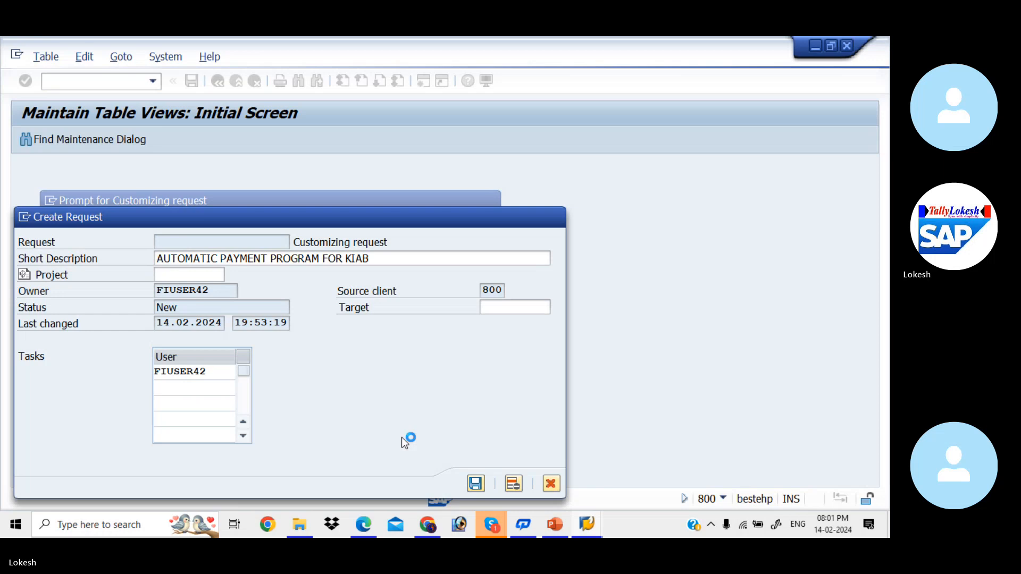
{"action": "left_click", "coordinate": [295, 308]}
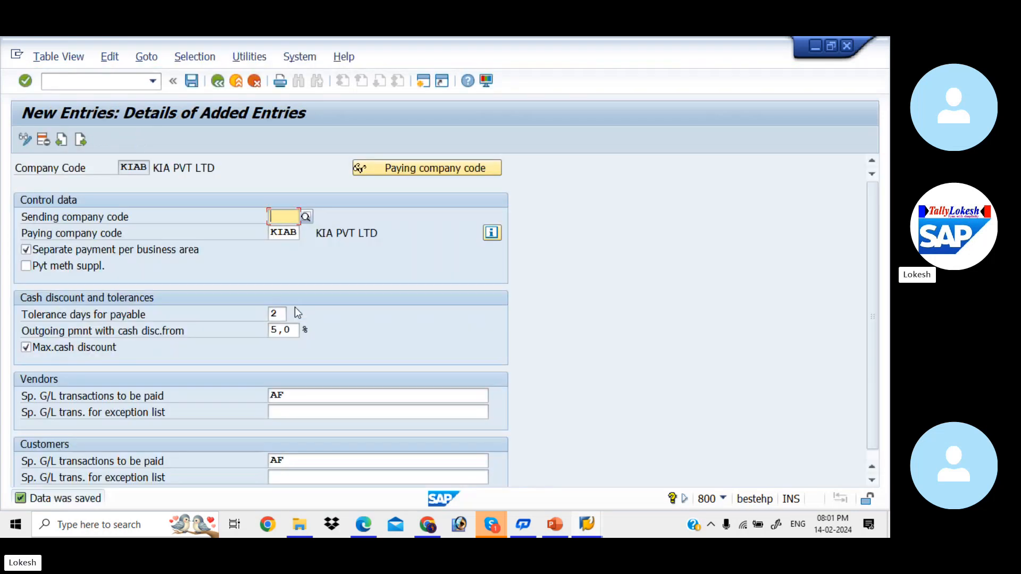
{"action": "left_click", "coordinate": [218, 82]}
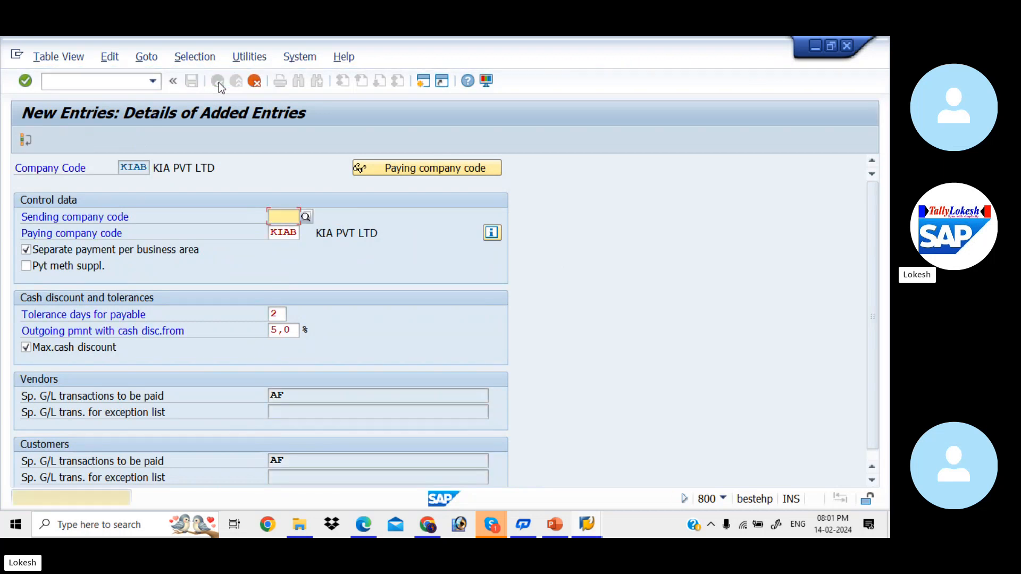
Leave the company codes settings and create a new paying company codes entry for KIAB
{"action": "left_click", "coordinate": [254, 84]}
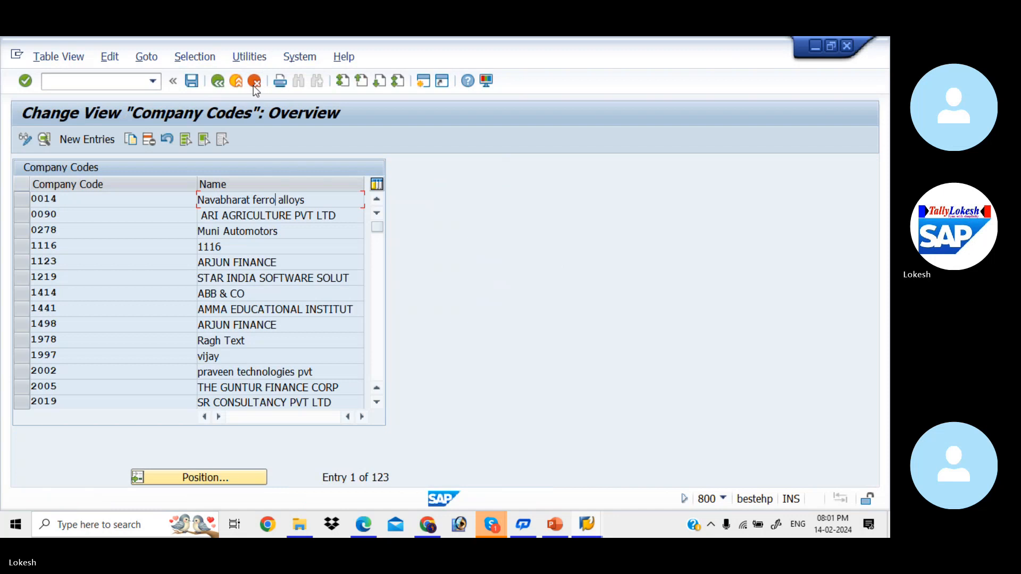
{"action": "left_click", "coordinate": [222, 82]}
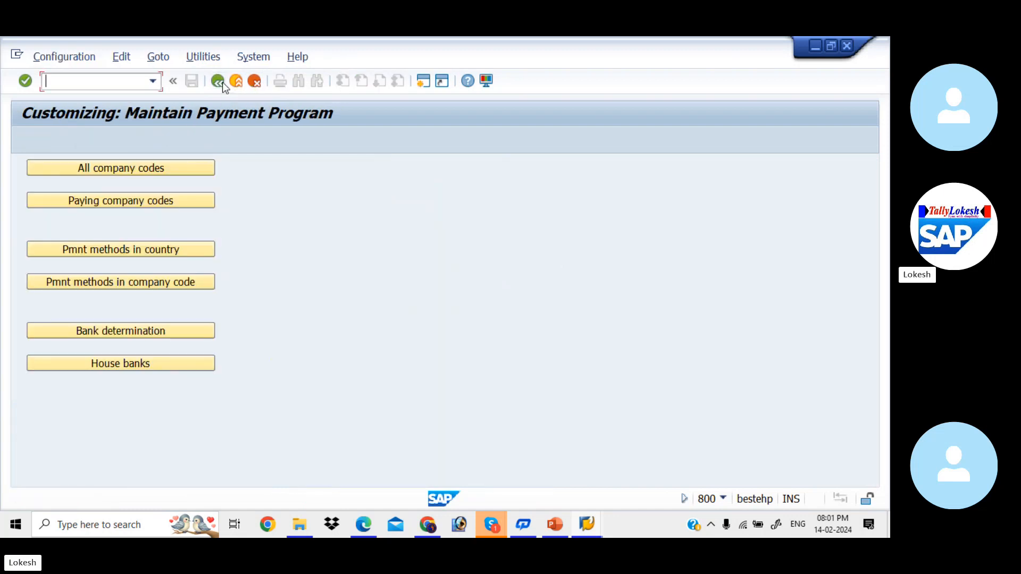
{"action": "left_click", "coordinate": [168, 203]}
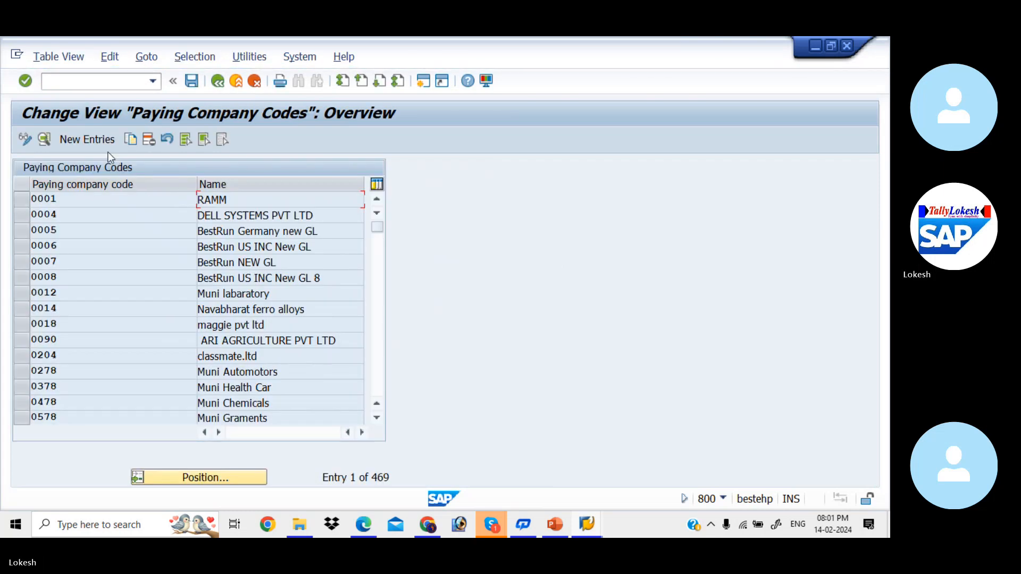
{"action": "left_click", "coordinate": [101, 142]}
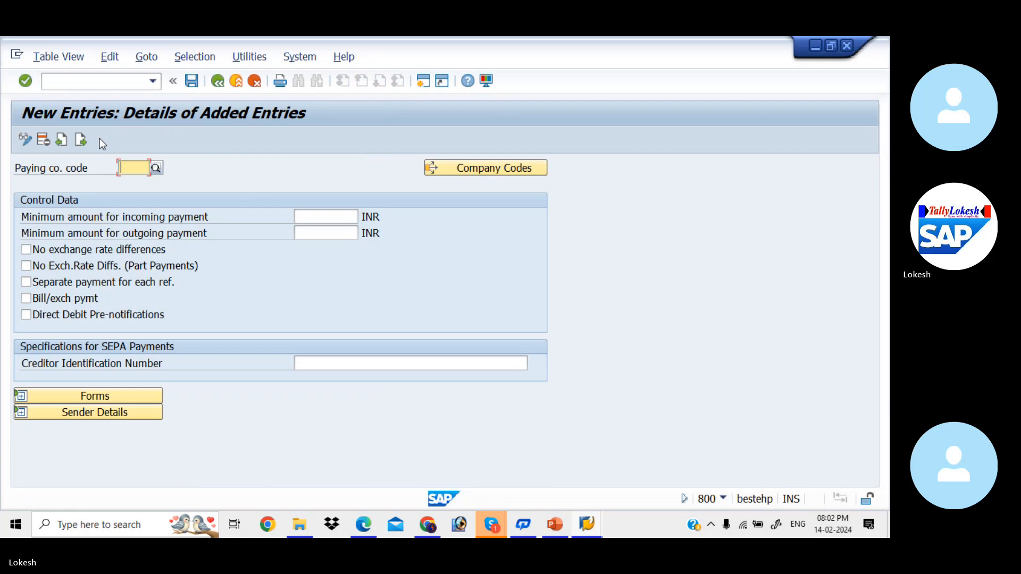
{"action": "key", "text": "Down"}
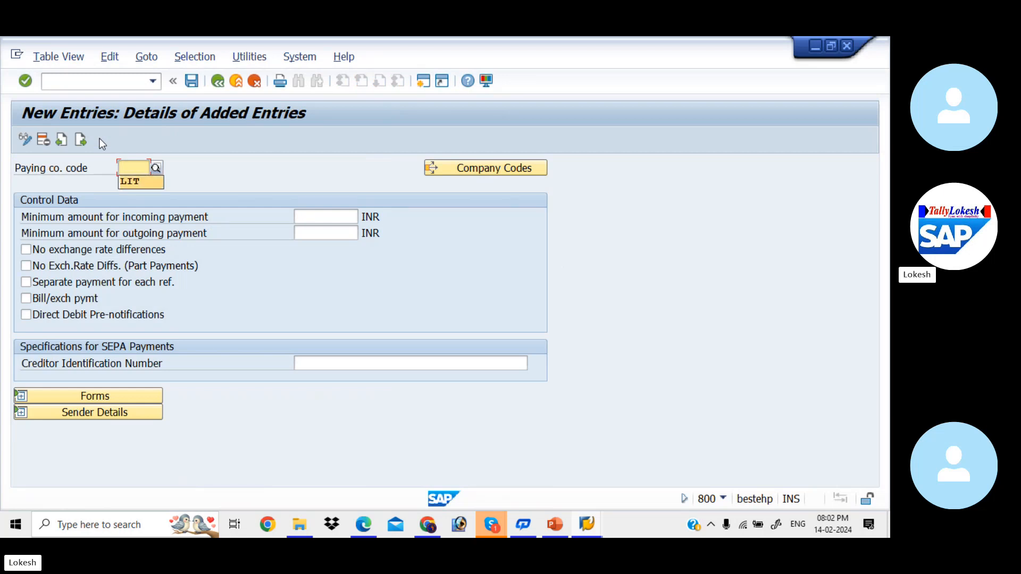
{"action": "key", "text": "Down"}
{"action": "type", "text": "KIAB"}
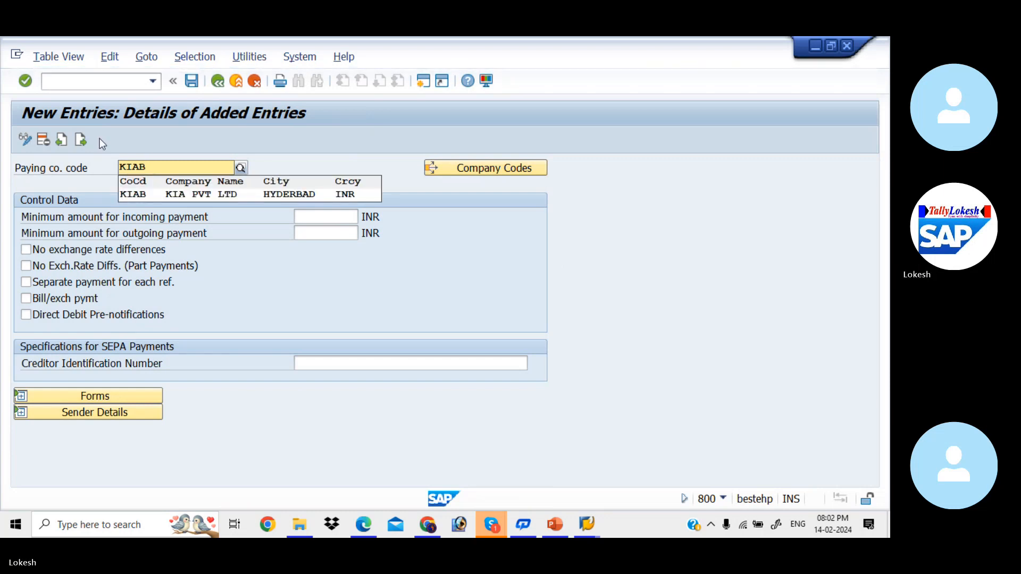
{"action": "key", "text": "Down"}
{"action": "key", "text": "Return"}
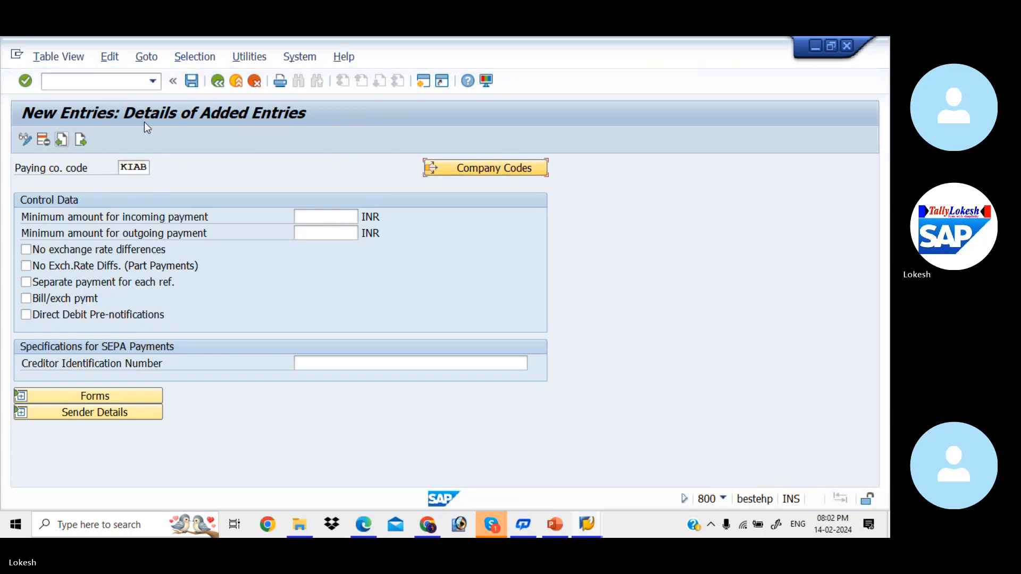
Set the minimum amounts for incoming and outgoing payments to 100 INR each
{"action": "left_click", "coordinate": [303, 217]}
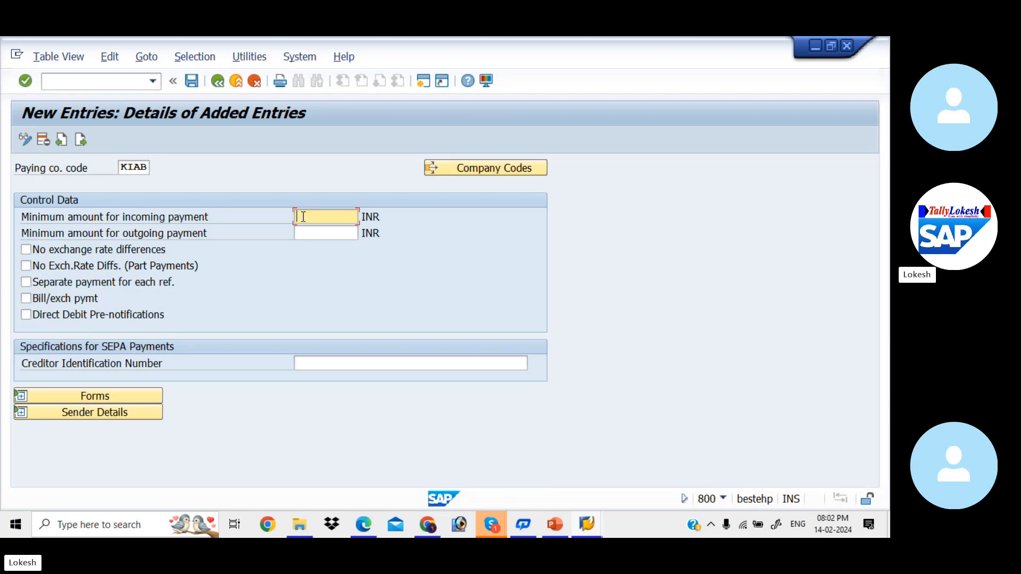
{"action": "left_click", "coordinate": [303, 217]}
{"action": "key", "text": "Down"}
{"action": "key", "text": "Tab"}
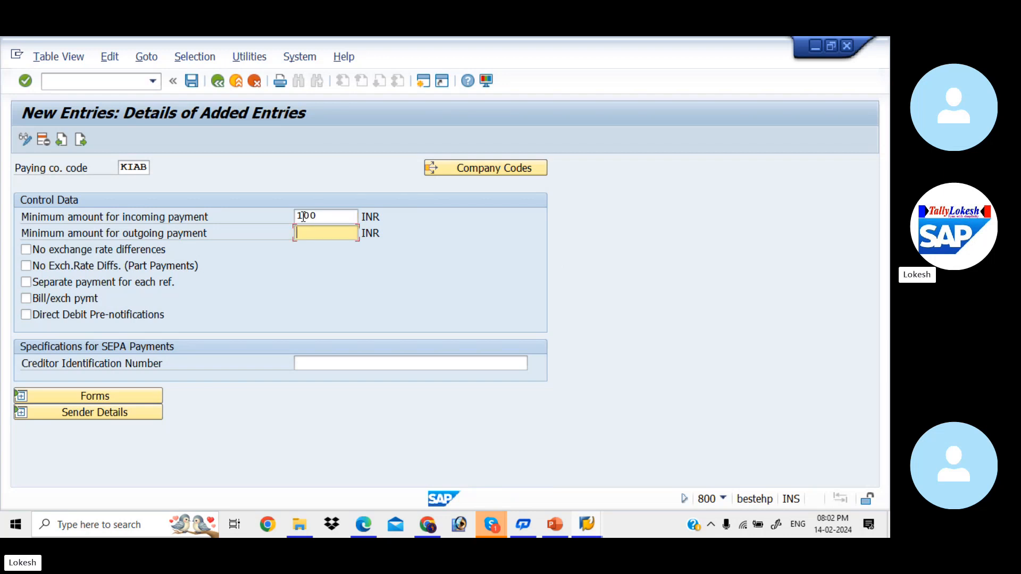
{"action": "key", "text": "Down"}
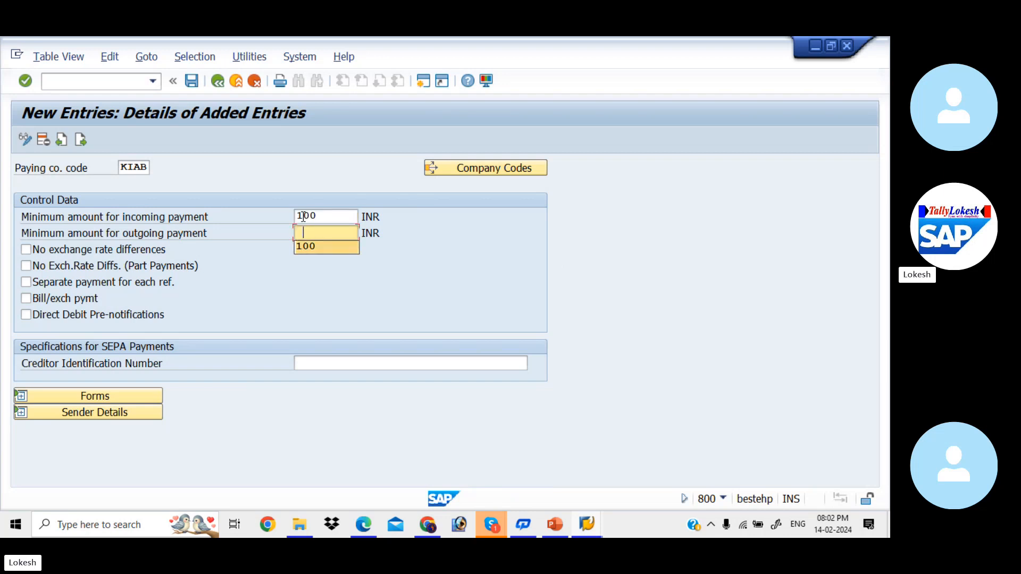
{"action": "key", "text": "Tab"}
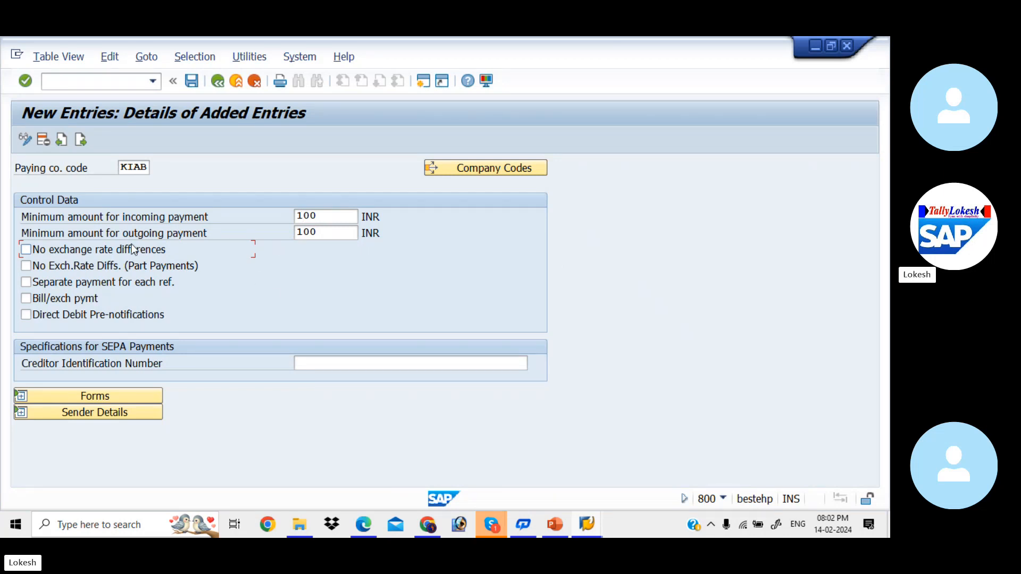
Enable no exchange rate differences, including for part payments, and leave separate payment for each reference disabled
{"action": "left_click", "coordinate": [26, 250]}
{"action": "left_click", "coordinate": [27, 267]}
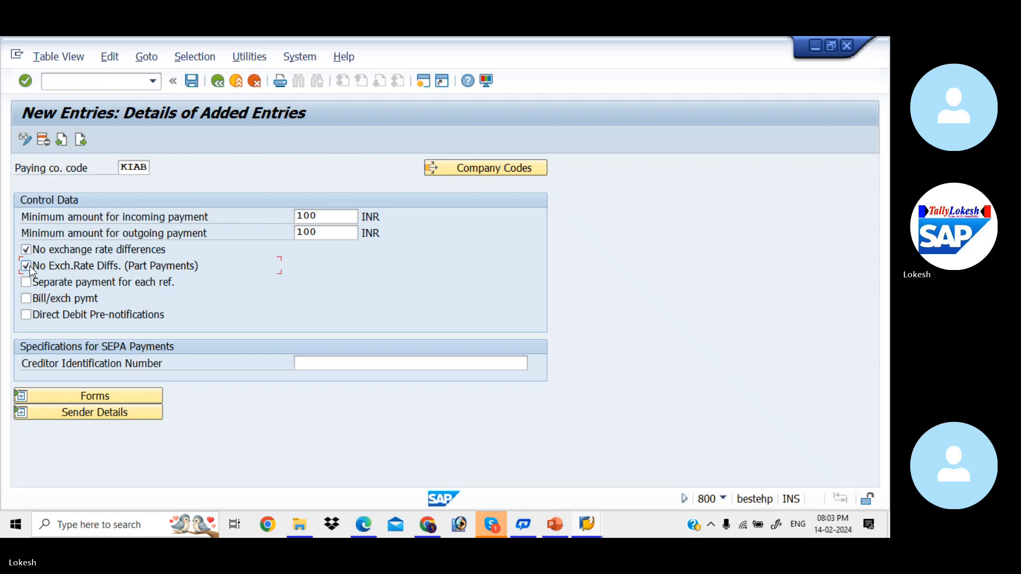
{"action": "left_click", "coordinate": [27, 282]}
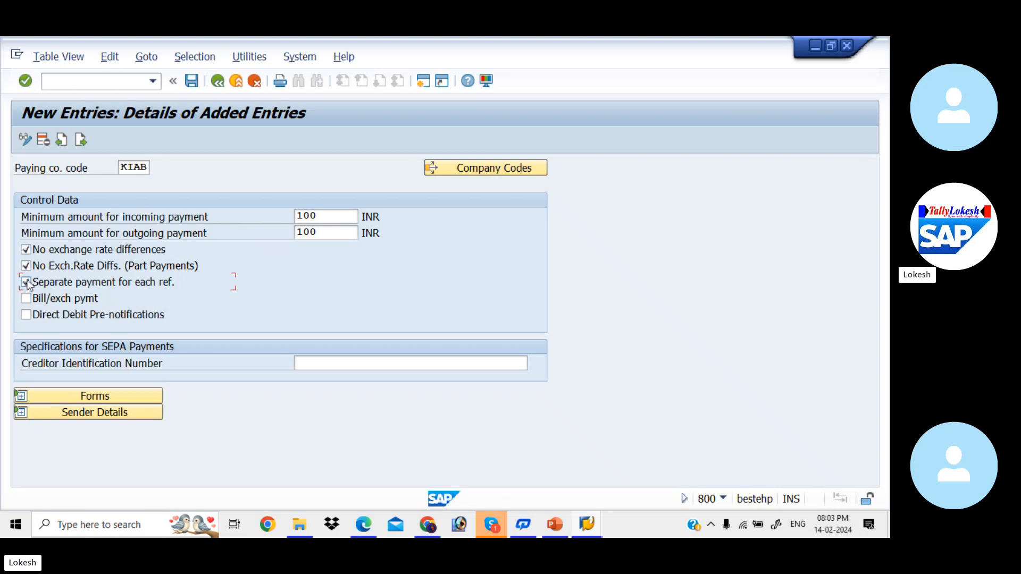
{"action": "left_click", "coordinate": [26, 282]}
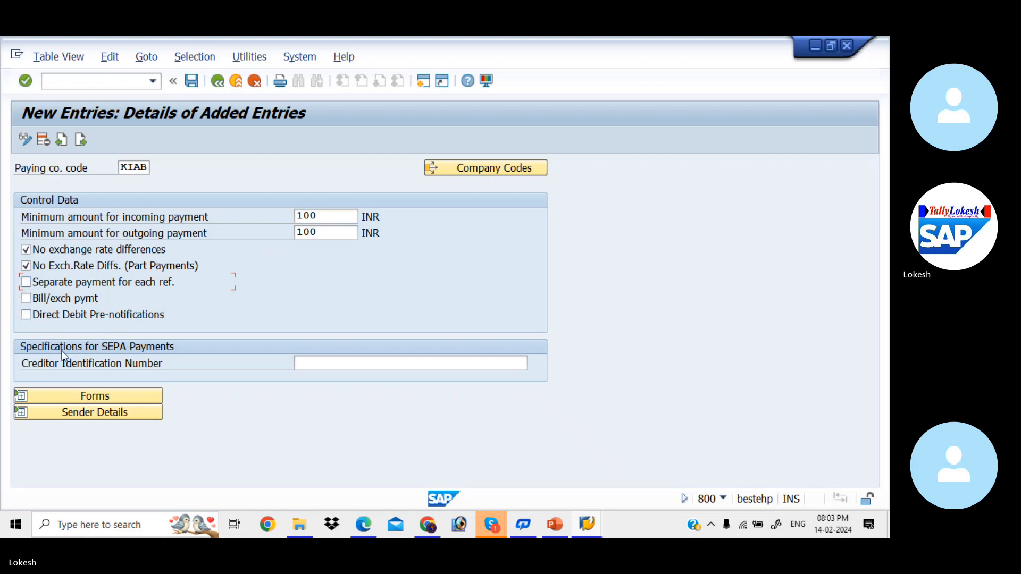
{"action": "left_click", "coordinate": [329, 367]}
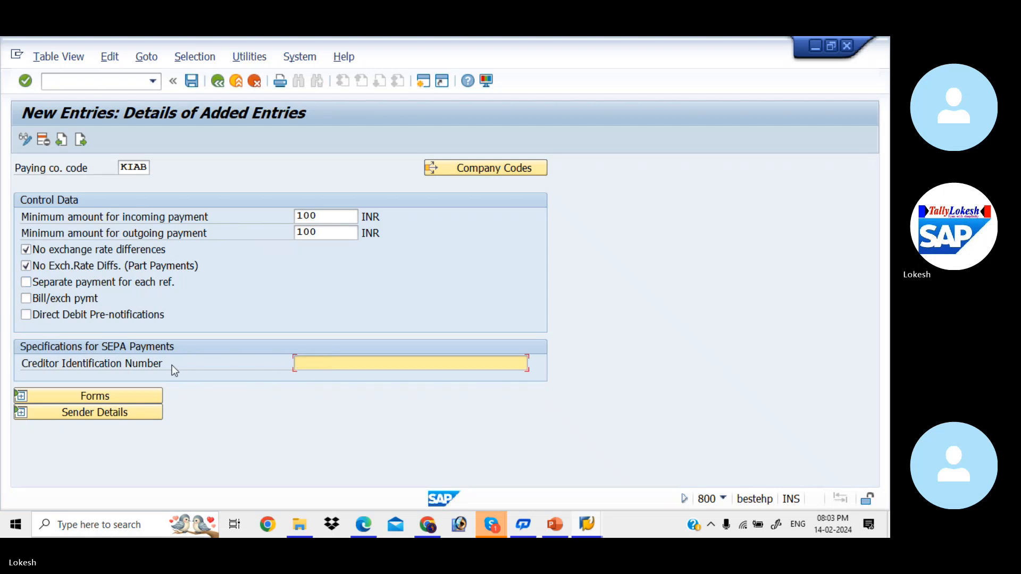
Assign SAPscript form F110_D_AVIS for the payment advice and F110_EDI_01 for the EDI accompanying sheet
{"action": "left_click", "coordinate": [143, 396]}
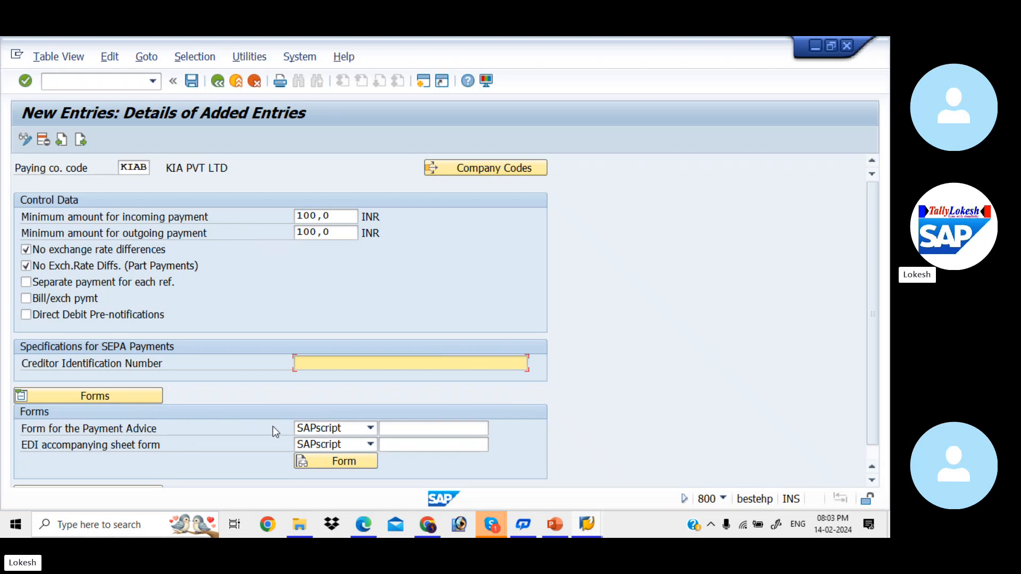
{"action": "left_click", "coordinate": [424, 427]}
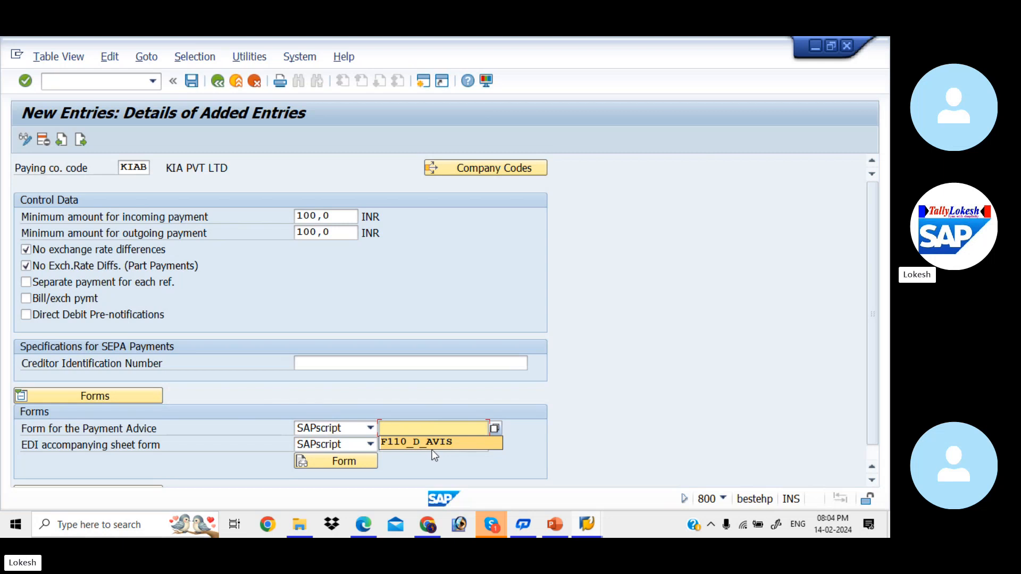
{"action": "left_click", "coordinate": [447, 442]}
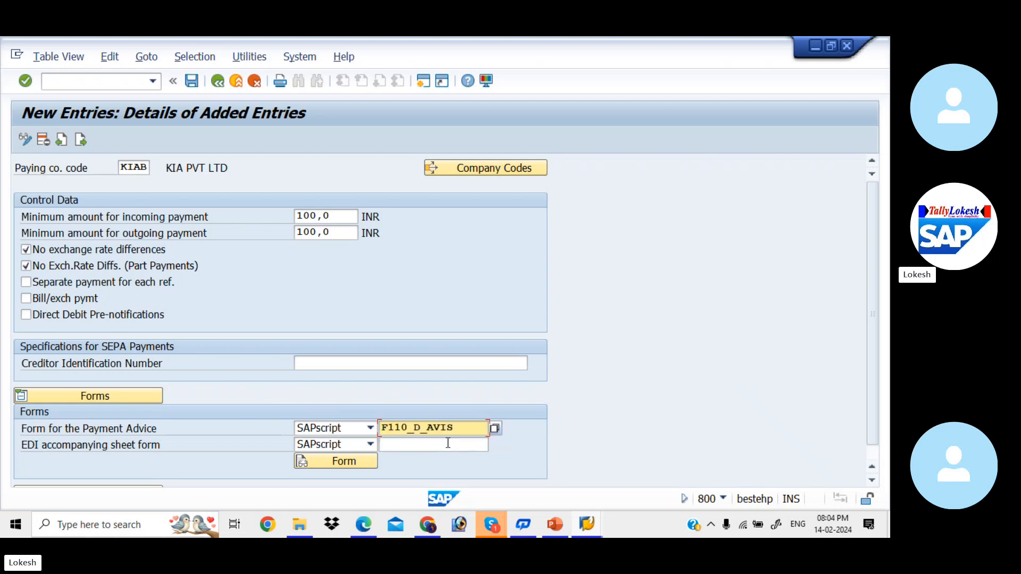
{"action": "left_click", "coordinate": [448, 442]}
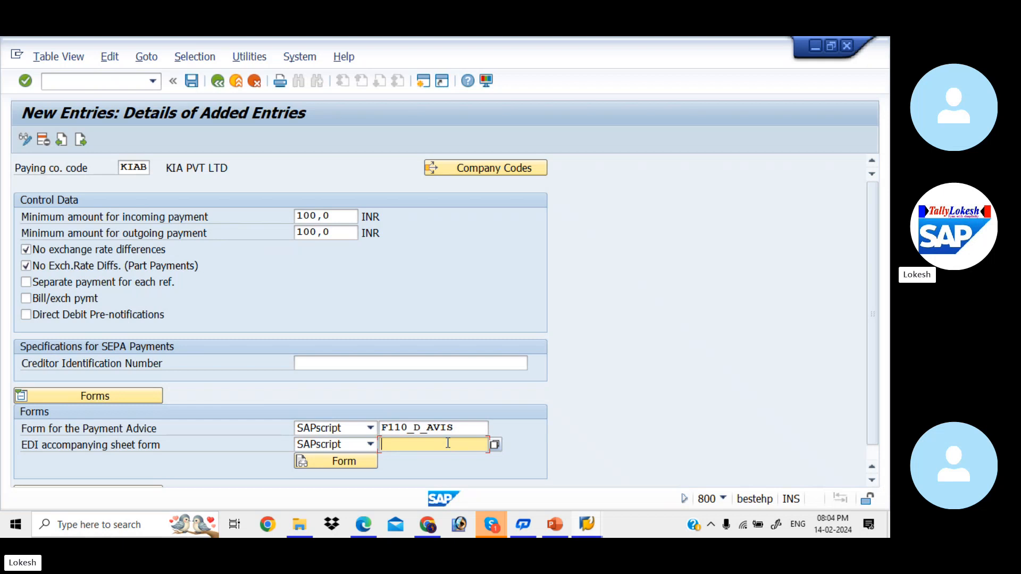
{"action": "left_click", "coordinate": [448, 442]}
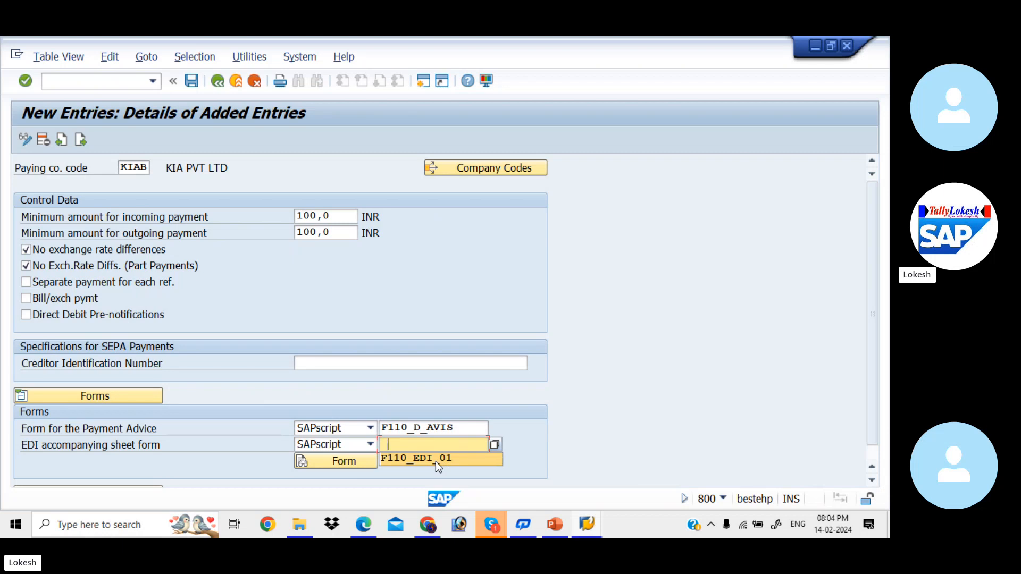
{"action": "left_click", "coordinate": [435, 462]}
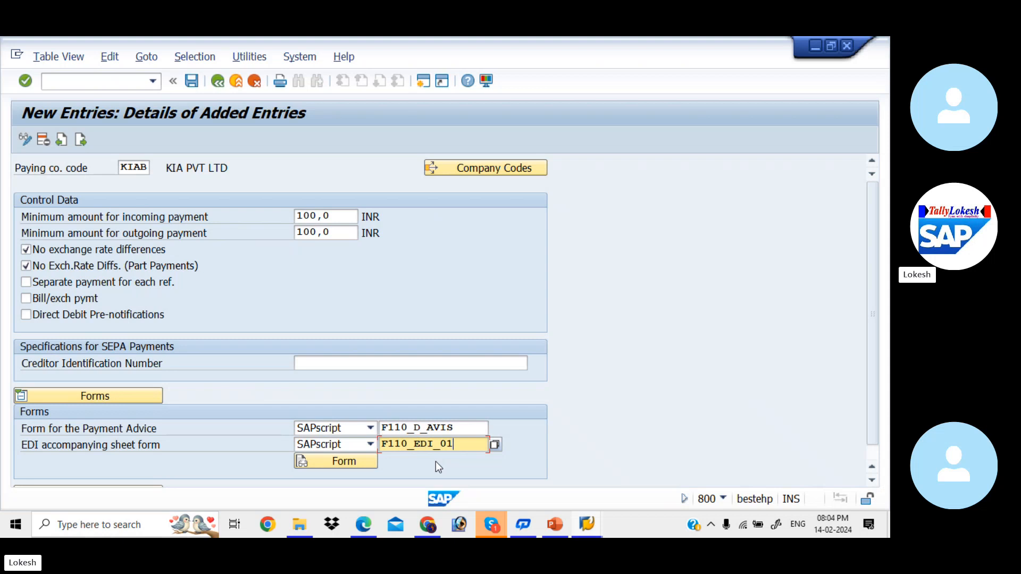
Display form F110_EDI_01 and examine its basic settings and administrative data
{"action": "scroll", "coordinate": [875, 299], "scroll_direction": "down", "scroll_amount": 1}
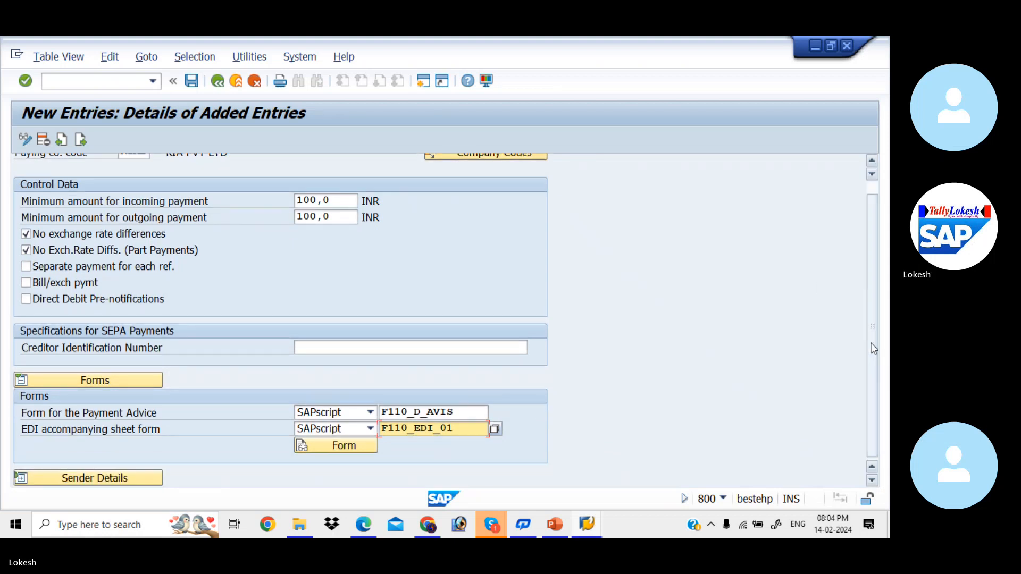
{"action": "left_click", "coordinate": [358, 452]}
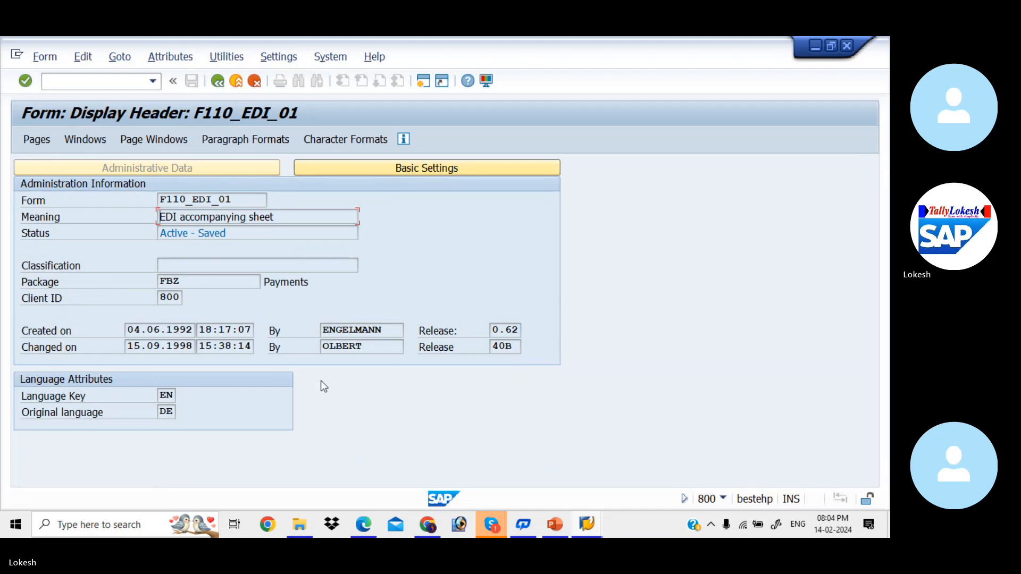
{"action": "left_click", "coordinate": [342, 166]}
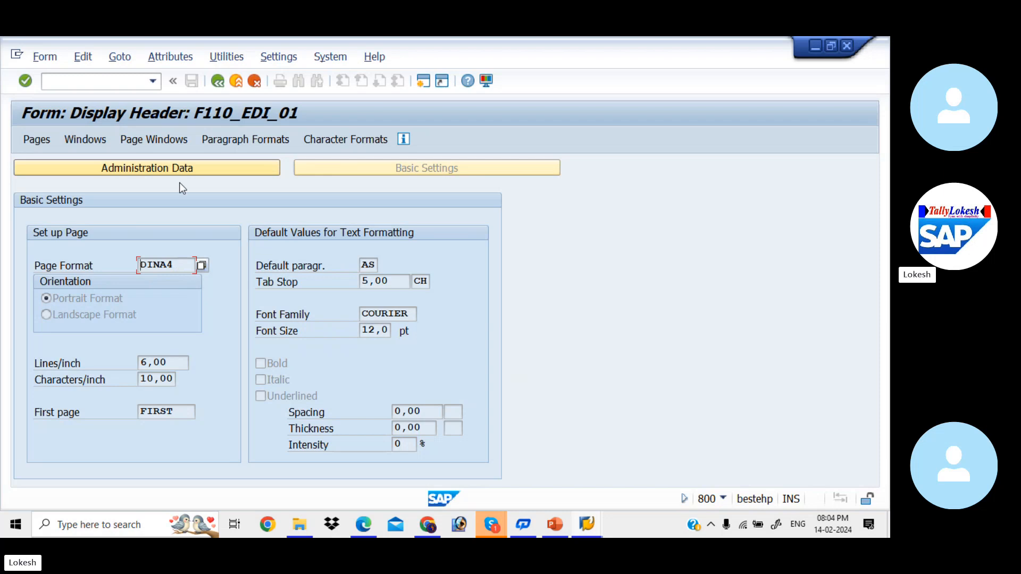
{"action": "left_click", "coordinate": [160, 171]}
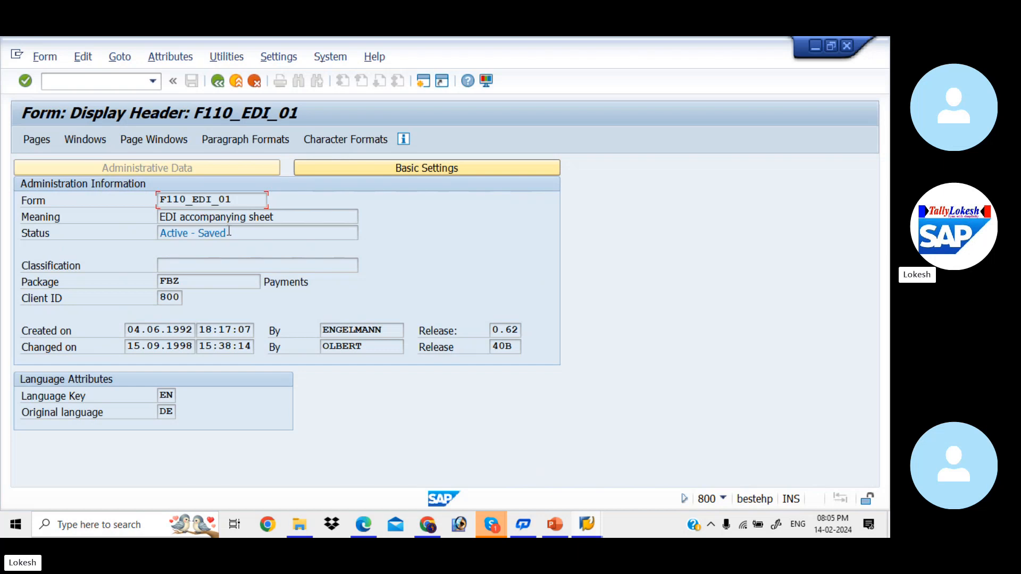
Preview a test print of the EDI accompanying sheet on output device LP01, and return to the paying company code entry
{"action": "left_click", "coordinate": [227, 56]}
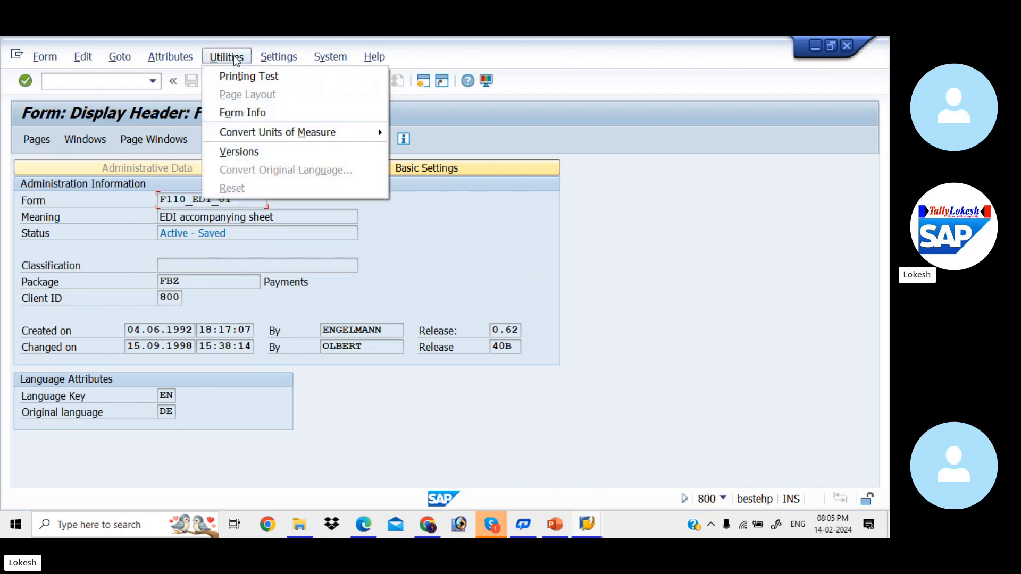
{"action": "left_click", "coordinate": [254, 75]}
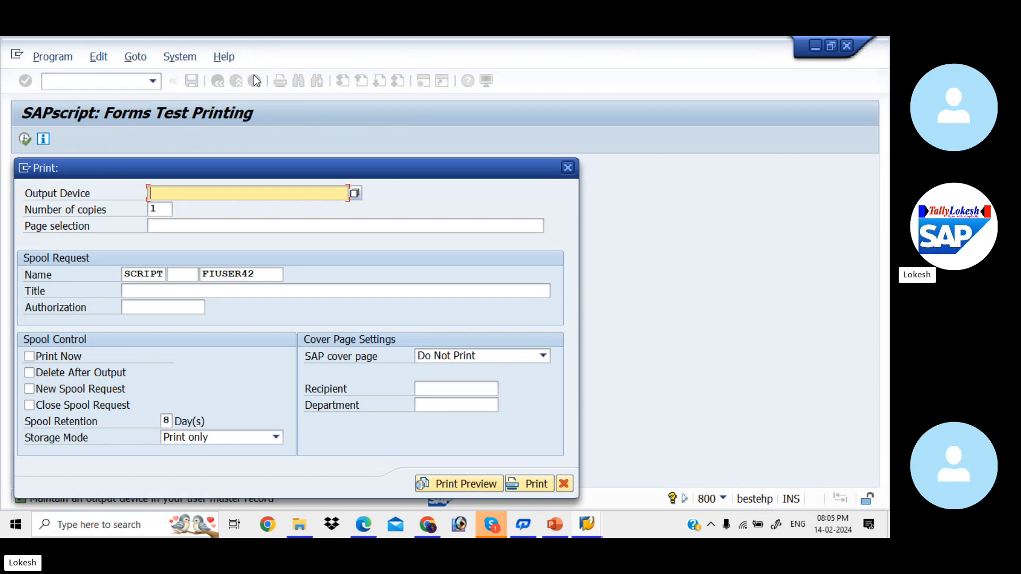
{"action": "key", "text": "Down"}
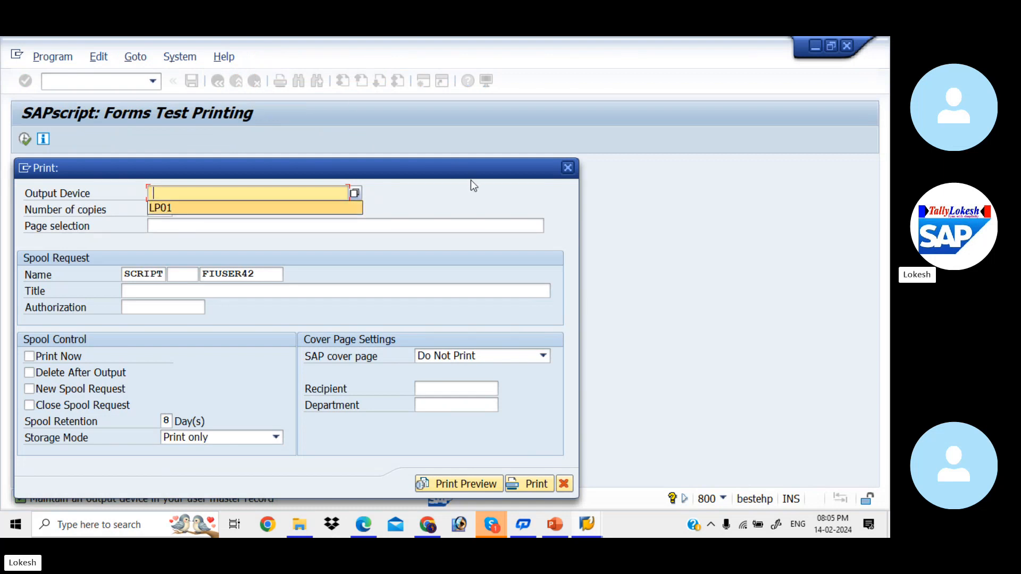
{"action": "left_click", "coordinate": [276, 213]}
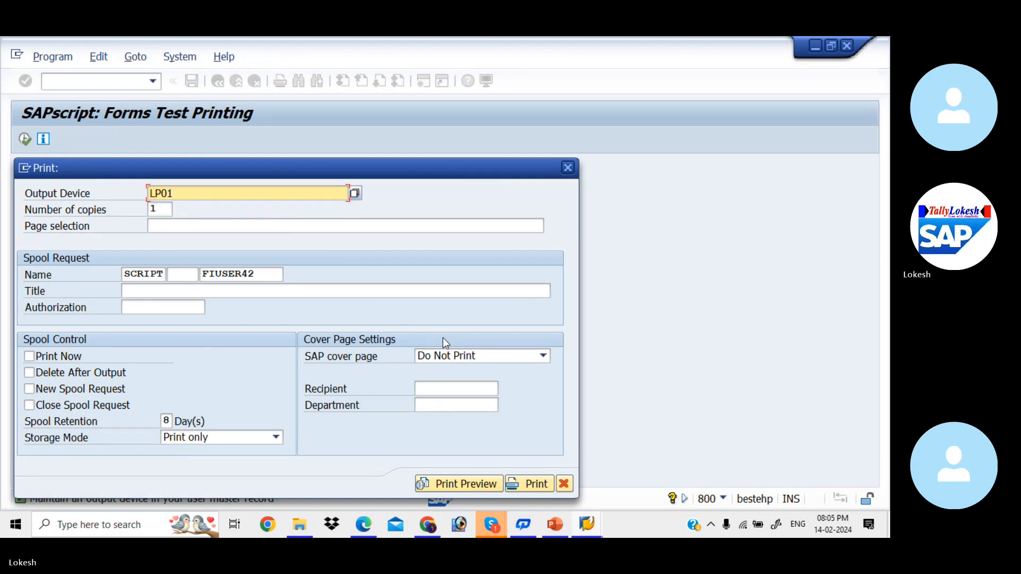
{"action": "left_click", "coordinate": [471, 355]}
{"action": "left_click", "coordinate": [452, 384]}
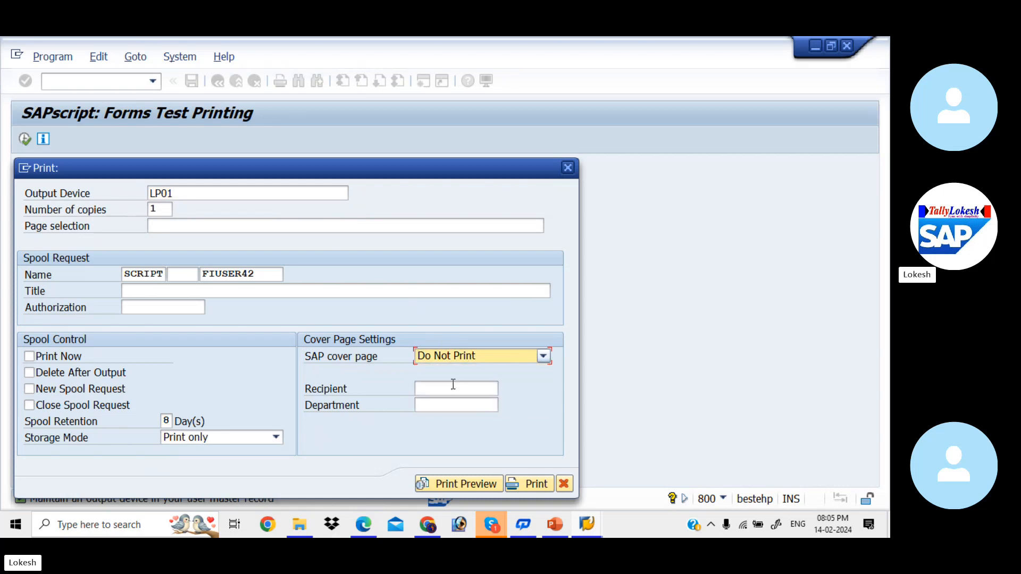
{"action": "left_click", "coordinate": [484, 485]}
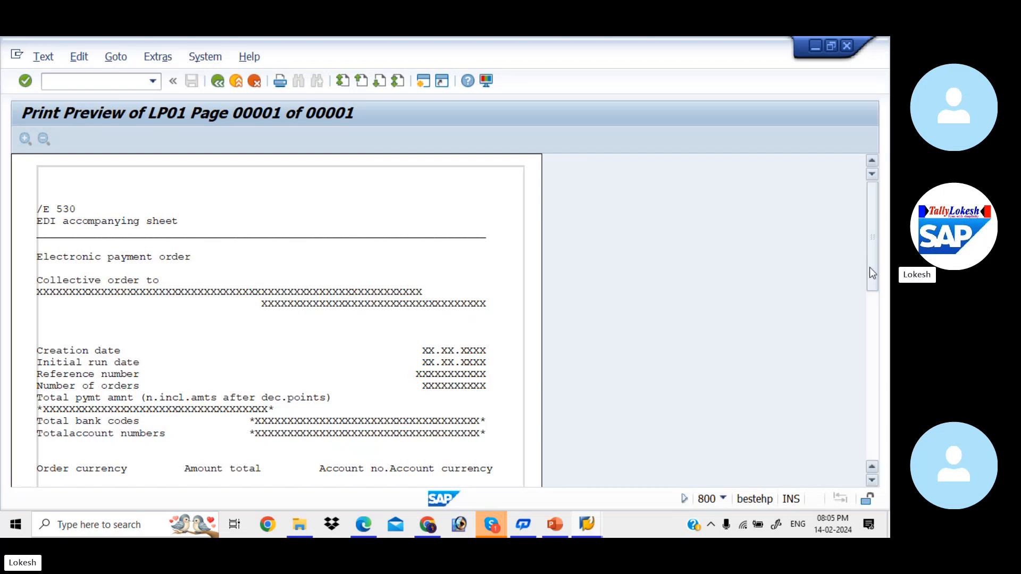
{"action": "left_click_drag", "start_coordinate": [869, 269], "coordinate": [854, 203]}
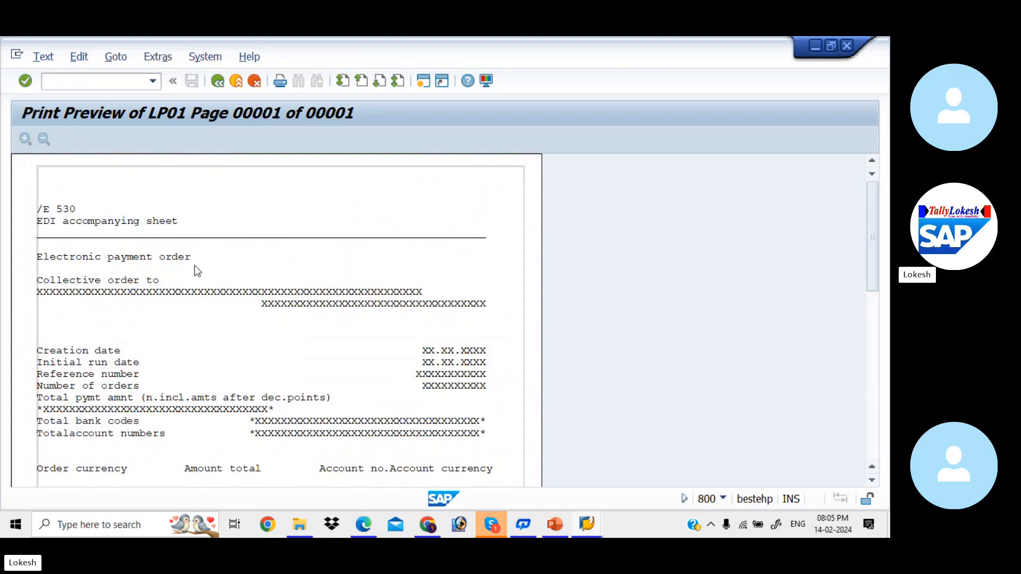
{"action": "left_click", "coordinate": [220, 86]}
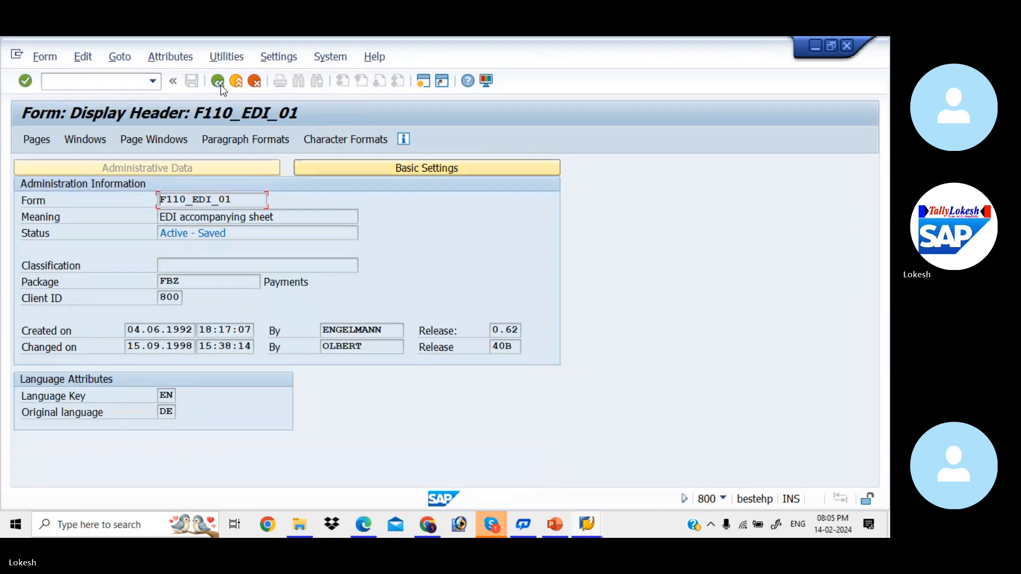
{"action": "left_click", "coordinate": [221, 85]}
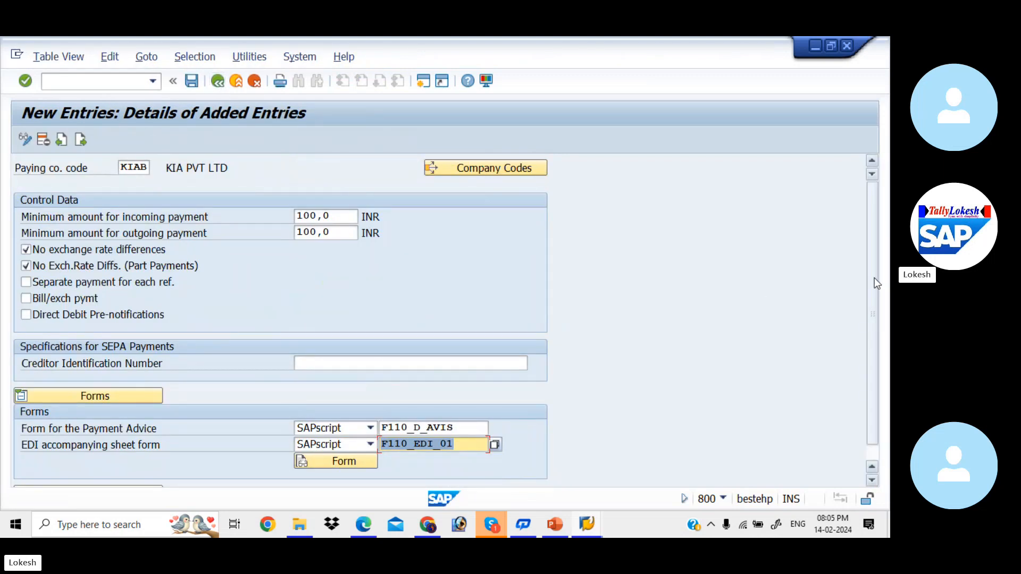
Enter the SAPscript sender details with text ID ADRS, letter header ADRS_HEADER, footer ADRS_FOOTER and signature text ADRS_SIGNATURE
{"action": "scroll", "coordinate": [874, 278], "scroll_direction": "down", "scroll_amount": 1}
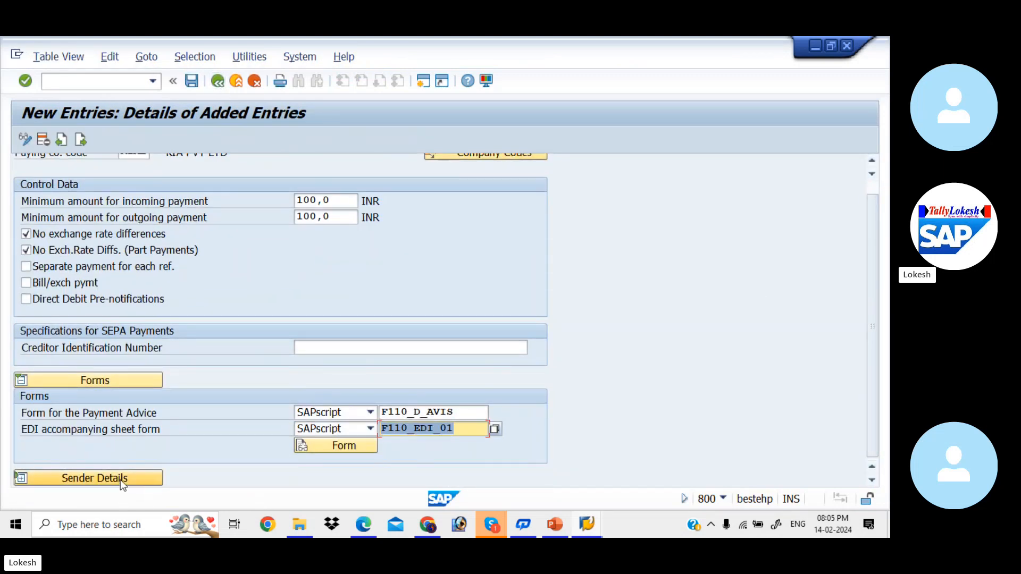
{"action": "scroll", "coordinate": [121, 483], "scroll_direction": "up", "scroll_amount": 1}
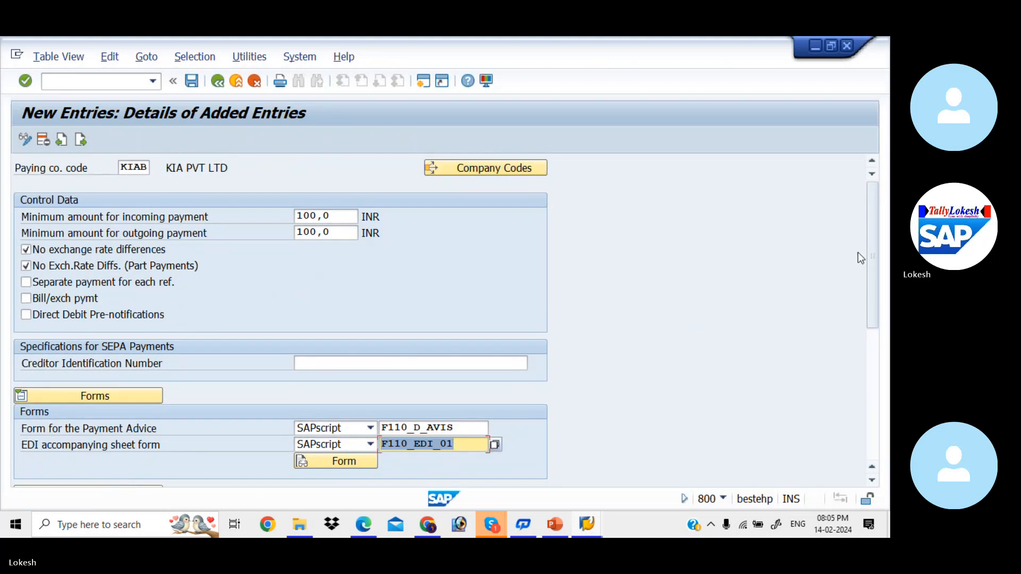
{"action": "left_click_drag", "start_coordinate": [872, 277], "coordinate": [878, 372]}
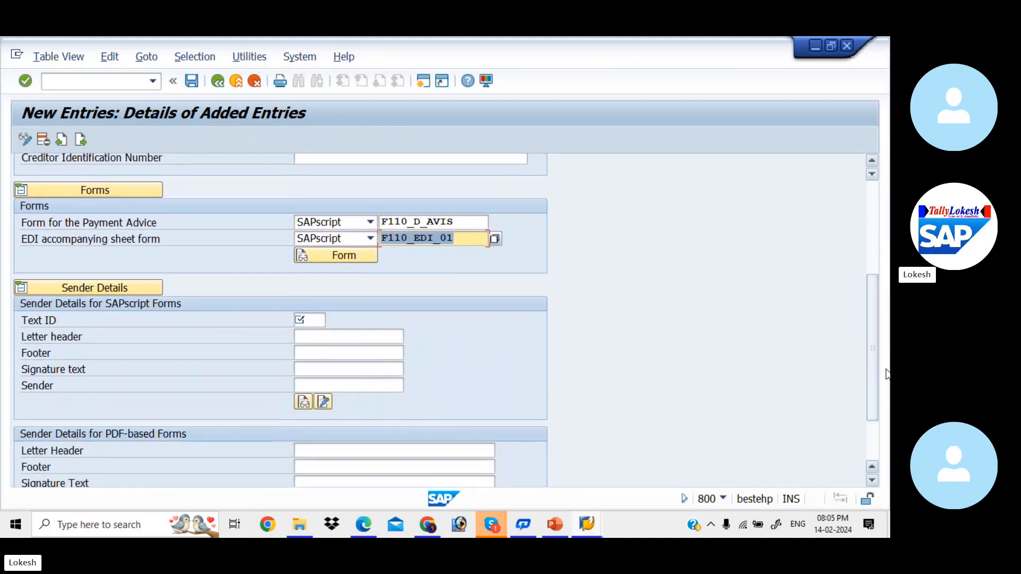
{"action": "left_click", "coordinate": [312, 319]}
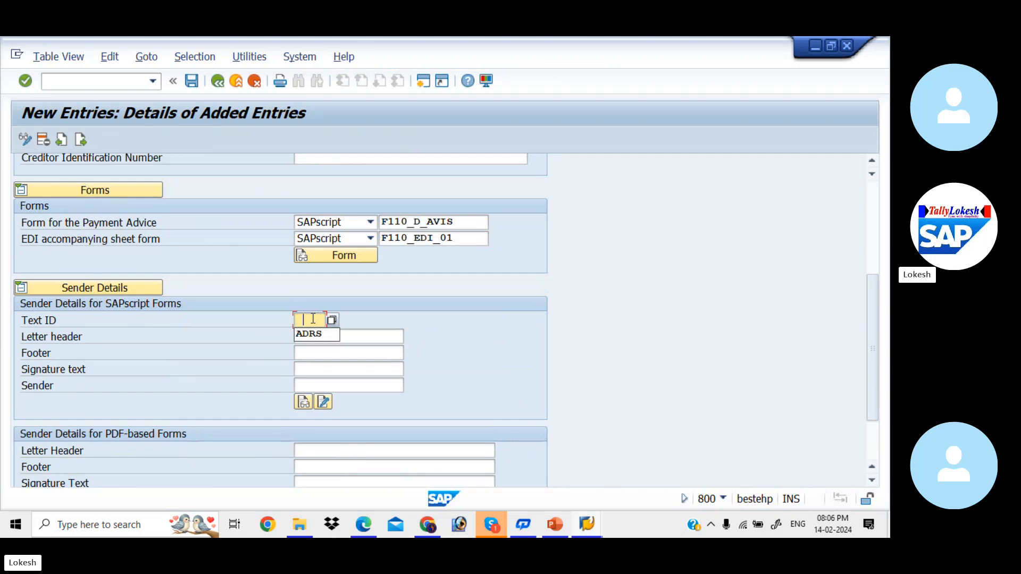
{"action": "key", "text": "Down"}
{"action": "key", "text": "Tab"}
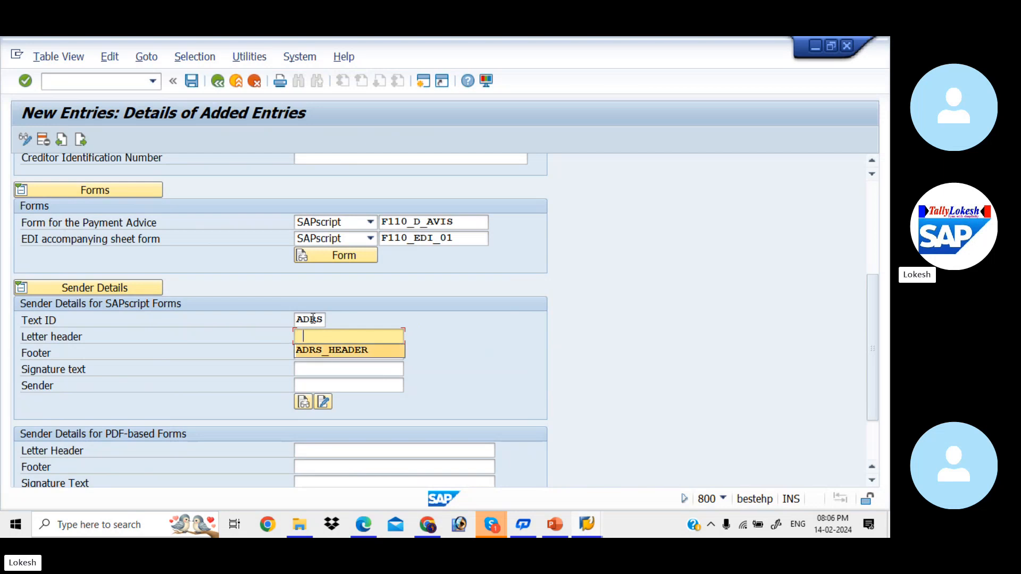
{"action": "key", "text": "Tab"}
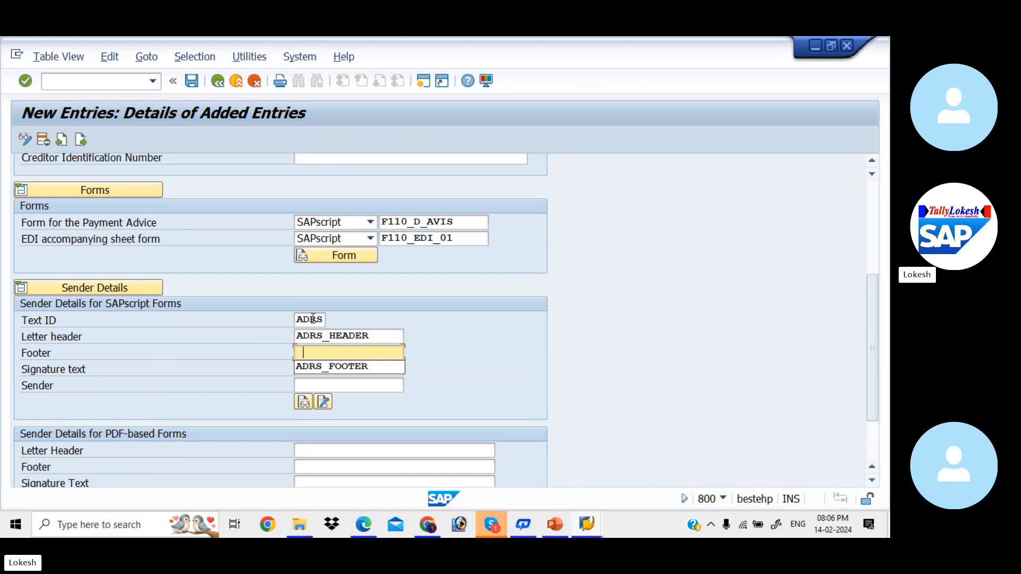
{"action": "key", "text": "Down"}
{"action": "key", "text": "Tab"}
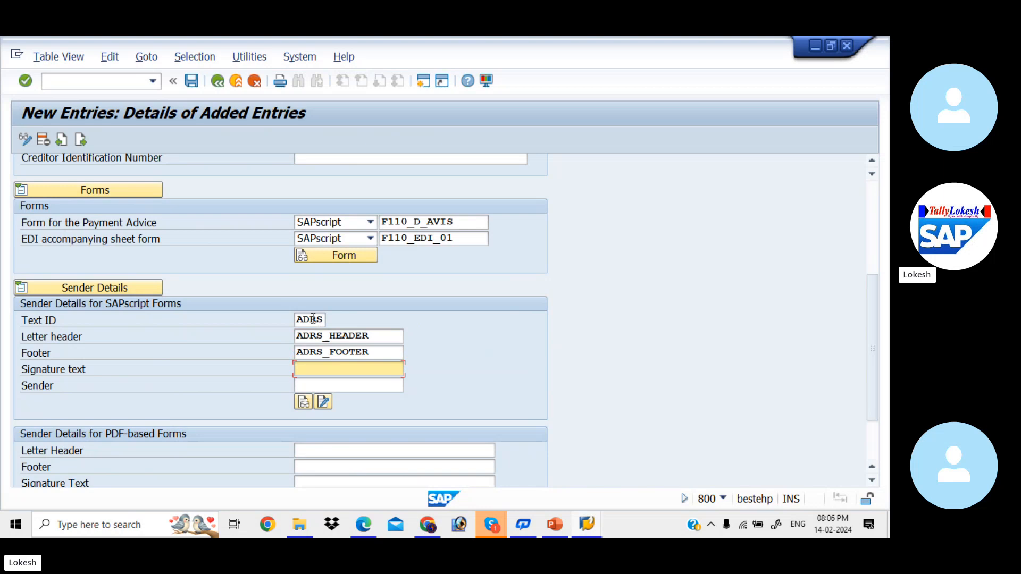
{"action": "key", "text": "Down"}
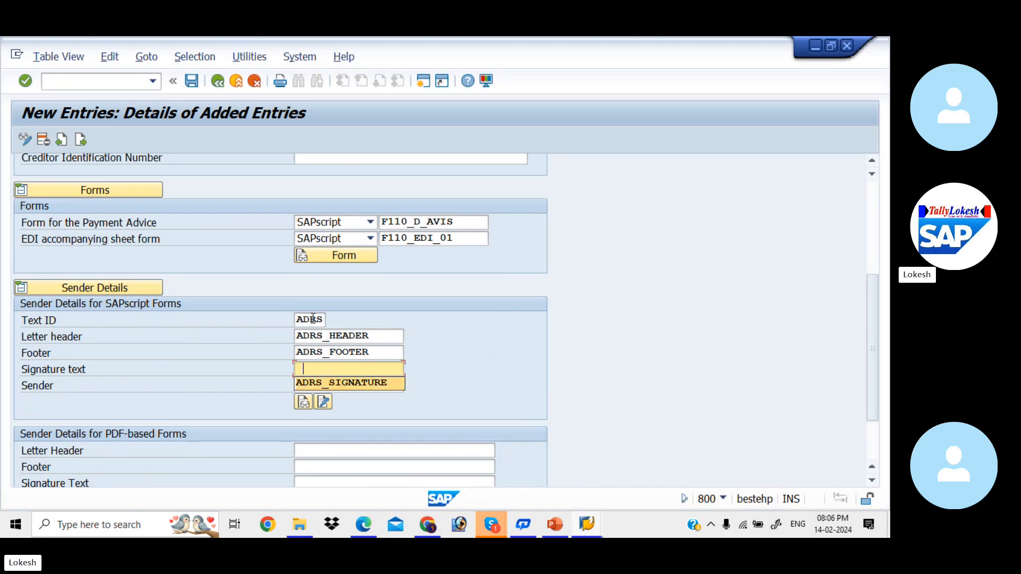
{"action": "key", "text": "Tab"}
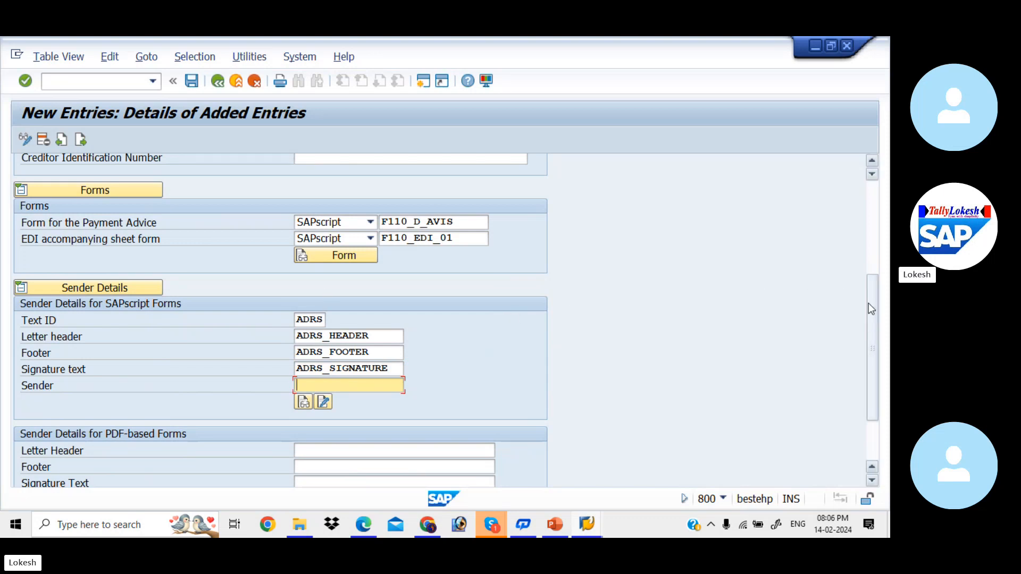
Save the KIAB paying company code entry under customizing request MAHK912417, and open the payment methods in country settings
{"action": "left_click_drag", "start_coordinate": [869, 303], "coordinate": [879, 323]}
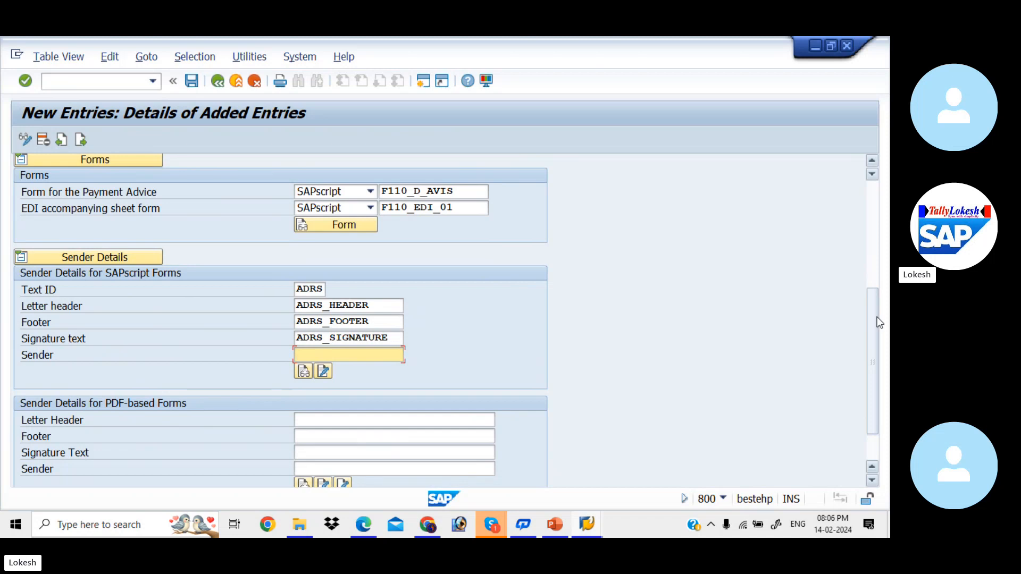
{"action": "left_click_drag", "start_coordinate": [877, 318], "coordinate": [860, 160]}
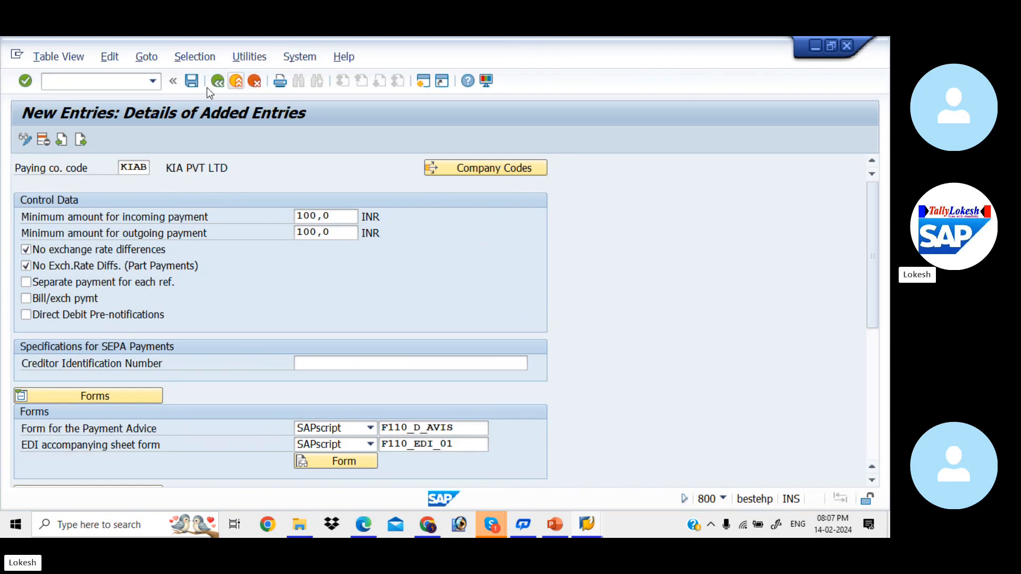
{"action": "left_click", "coordinate": [192, 81]}
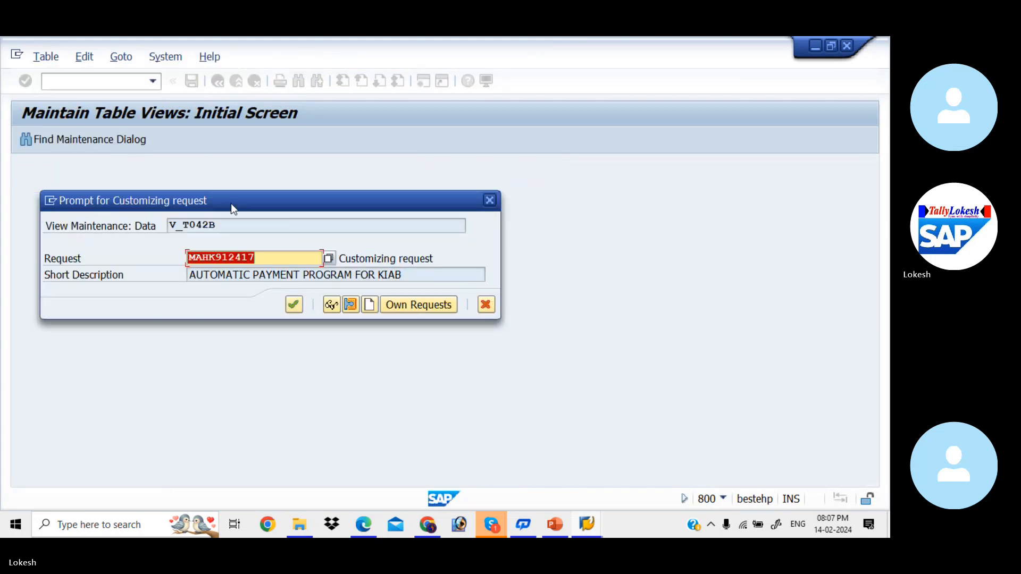
{"action": "left_click", "coordinate": [293, 305]}
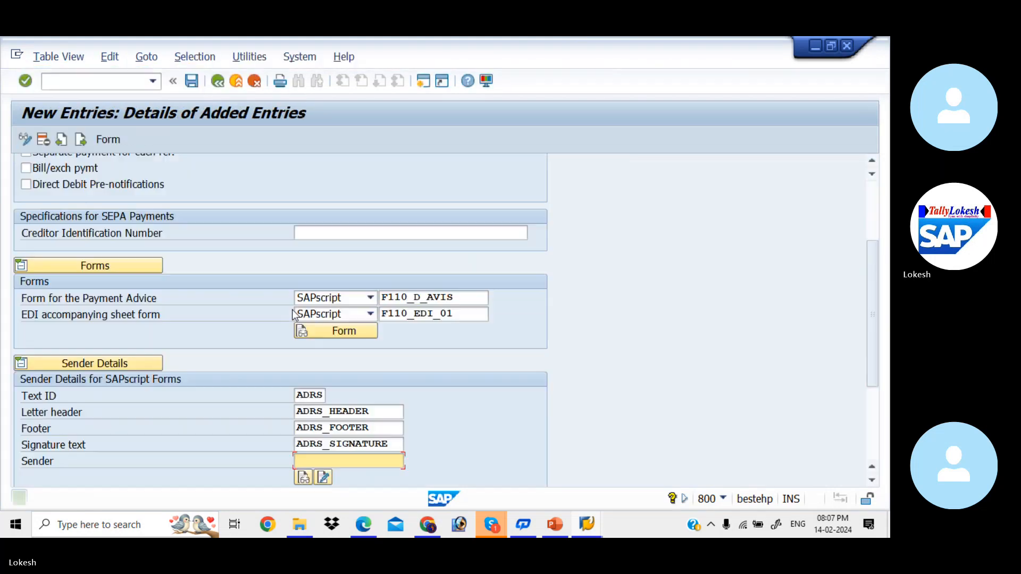
{"action": "left_click", "coordinate": [221, 85]}
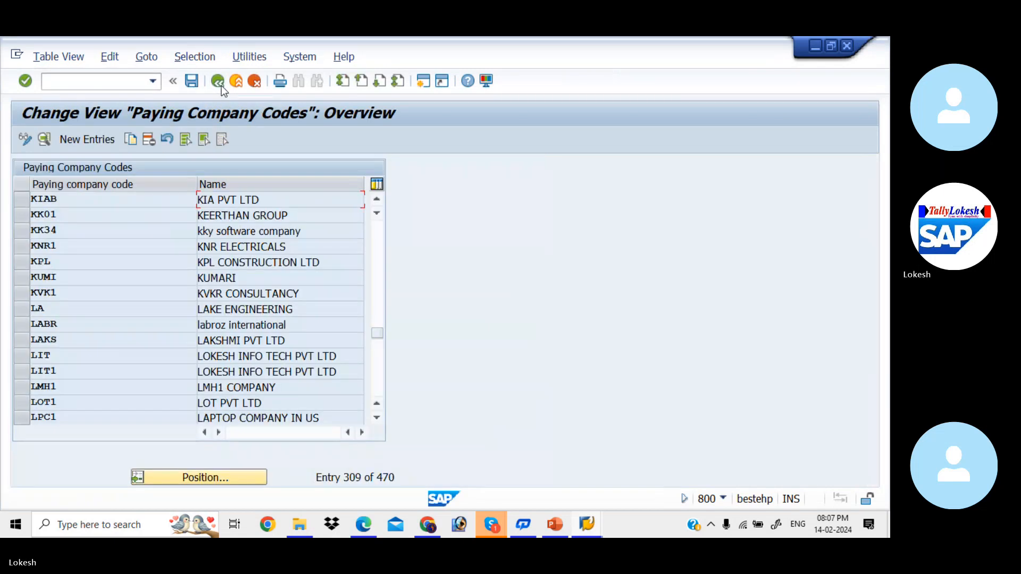
{"action": "left_click", "coordinate": [221, 85]}
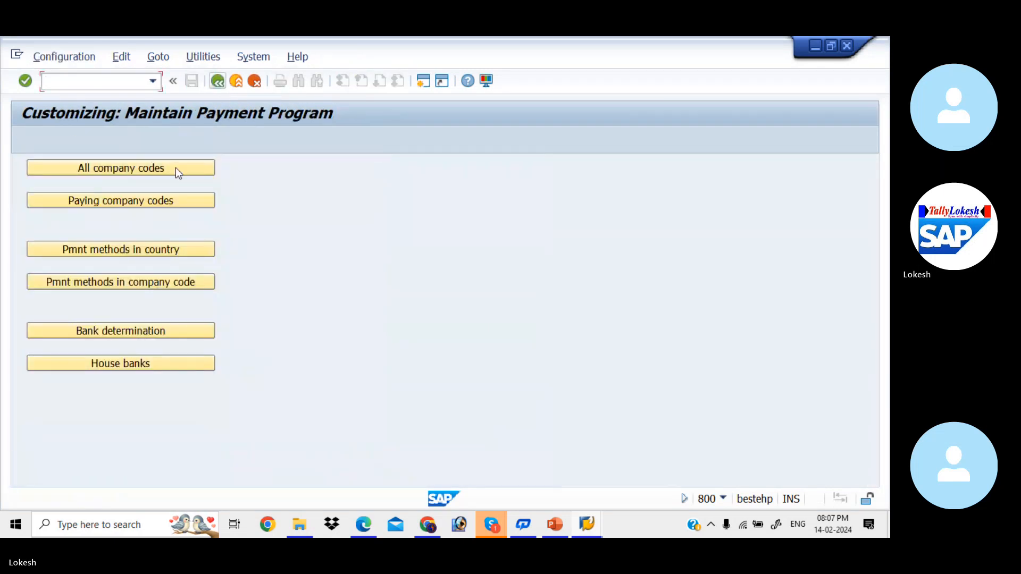
{"action": "left_click", "coordinate": [162, 246]}
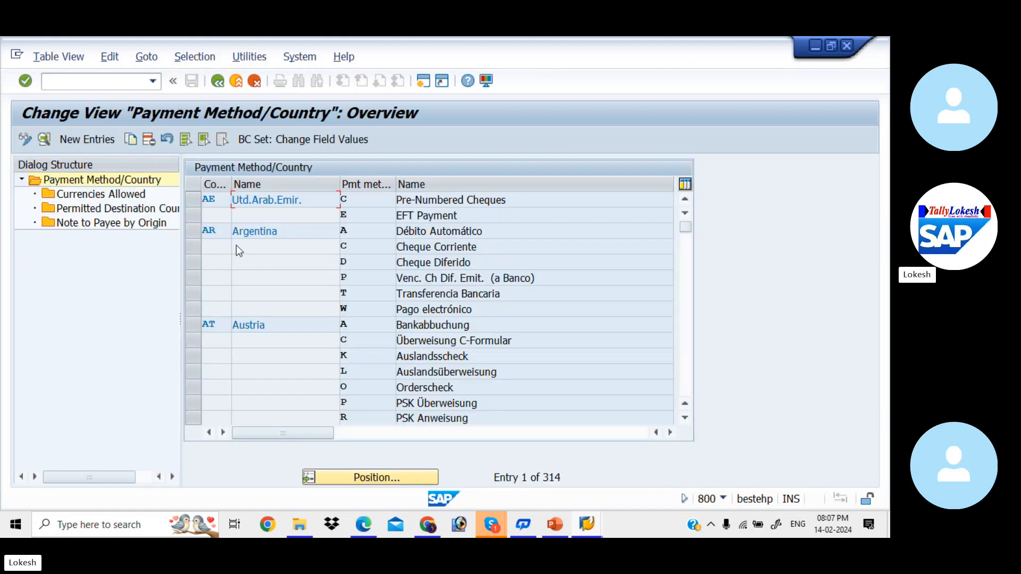
{"action": "mouse_move", "coordinate": [493, 529]}
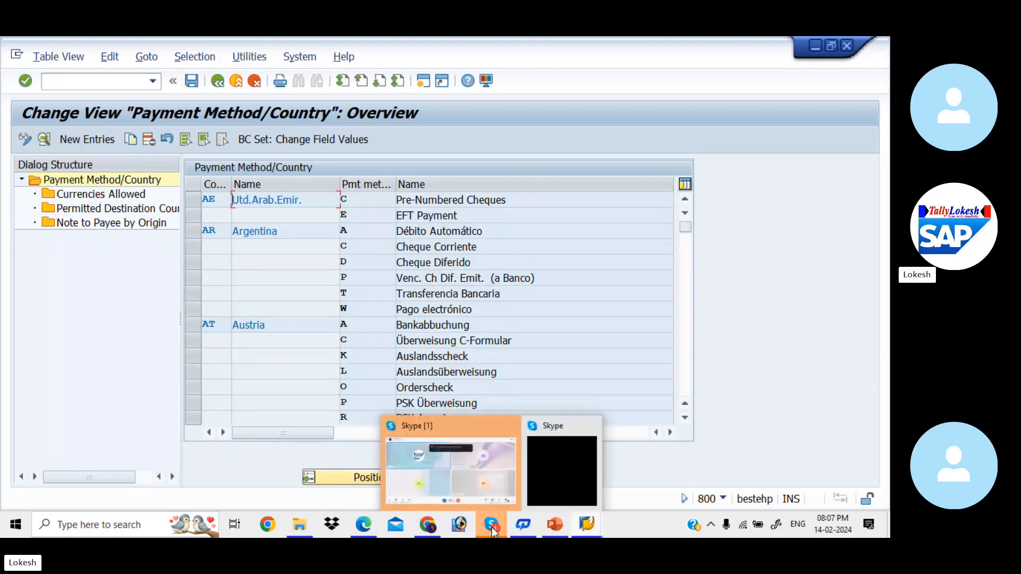
{"action": "left_click", "coordinate": [477, 474]}
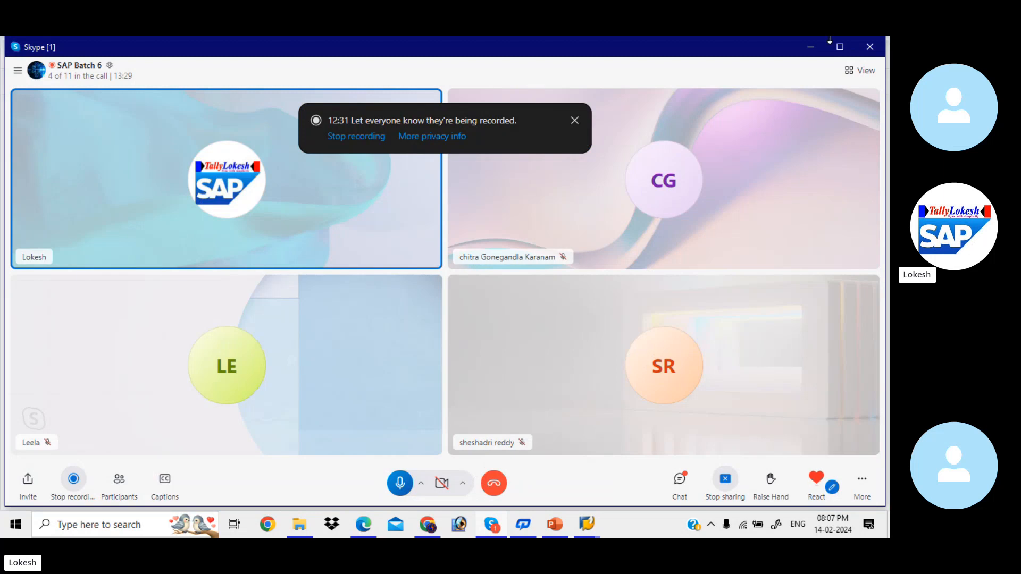
{"action": "left_click", "coordinate": [809, 48]}
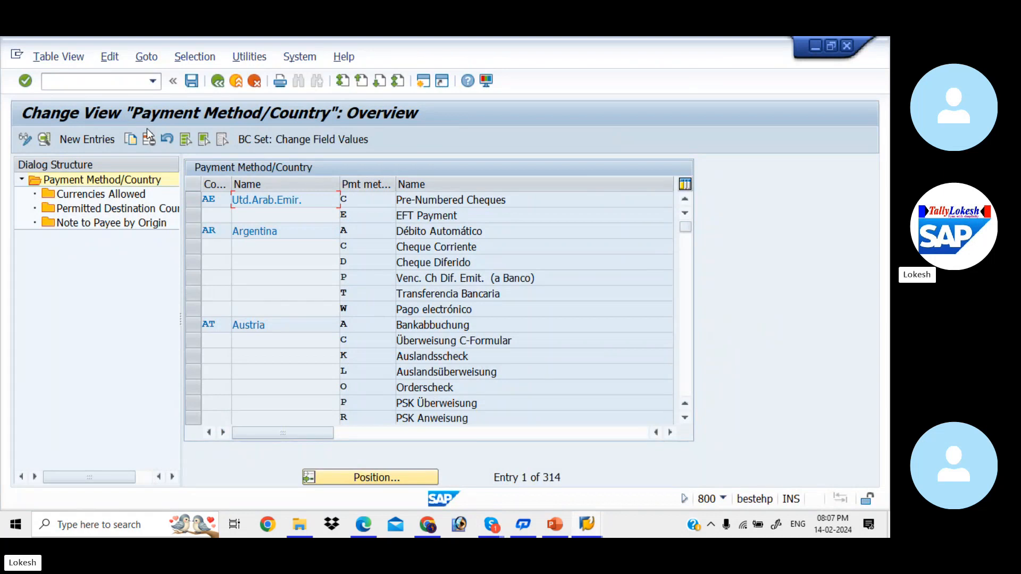
Locate the payment methods for country IN and open the details of payment method 3
{"action": "left_click", "coordinate": [378, 477]}
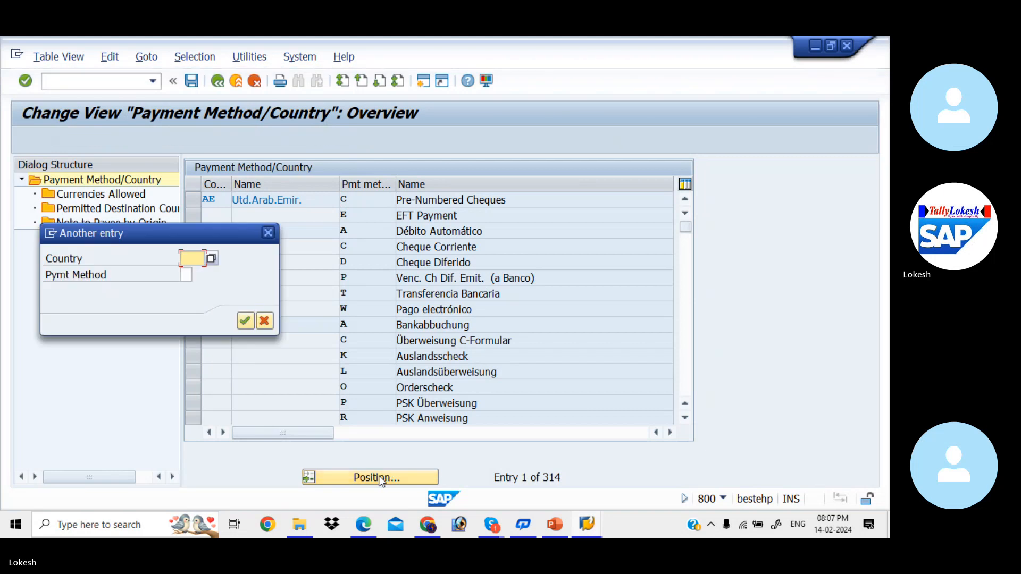
{"action": "type", "text": "IN"}
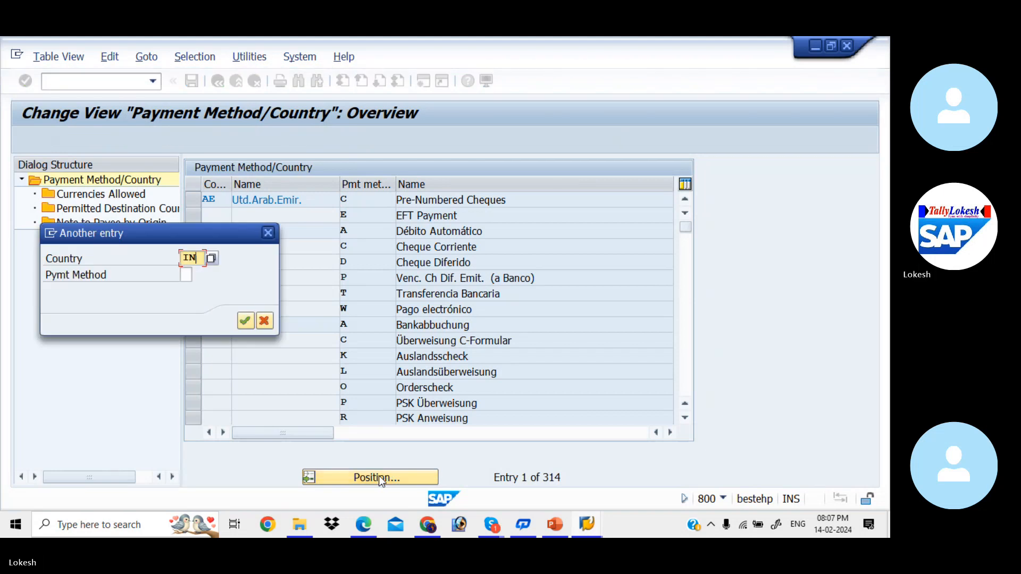
{"action": "key", "text": "Return"}
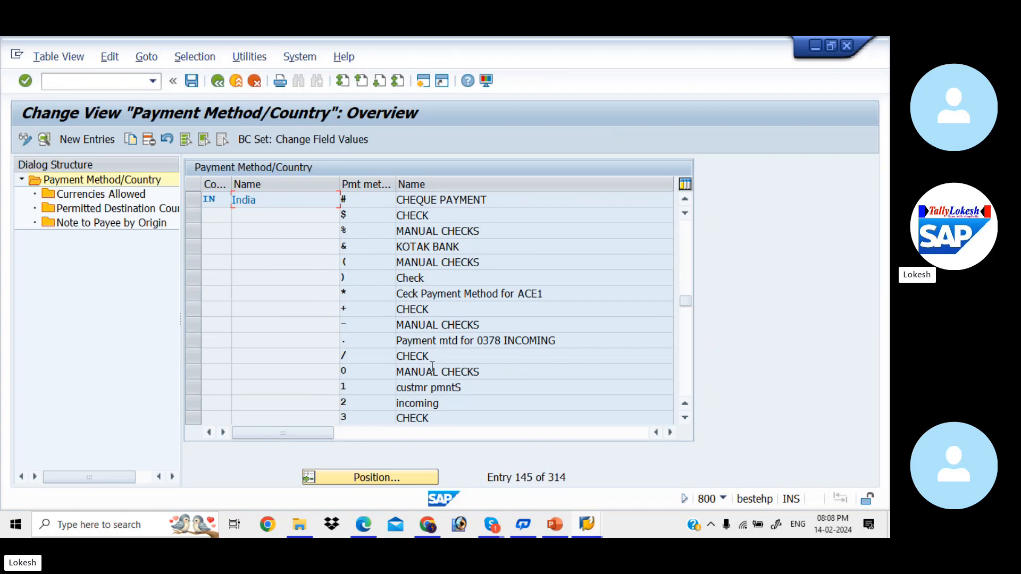
{"action": "double_click", "coordinate": [443, 418]}
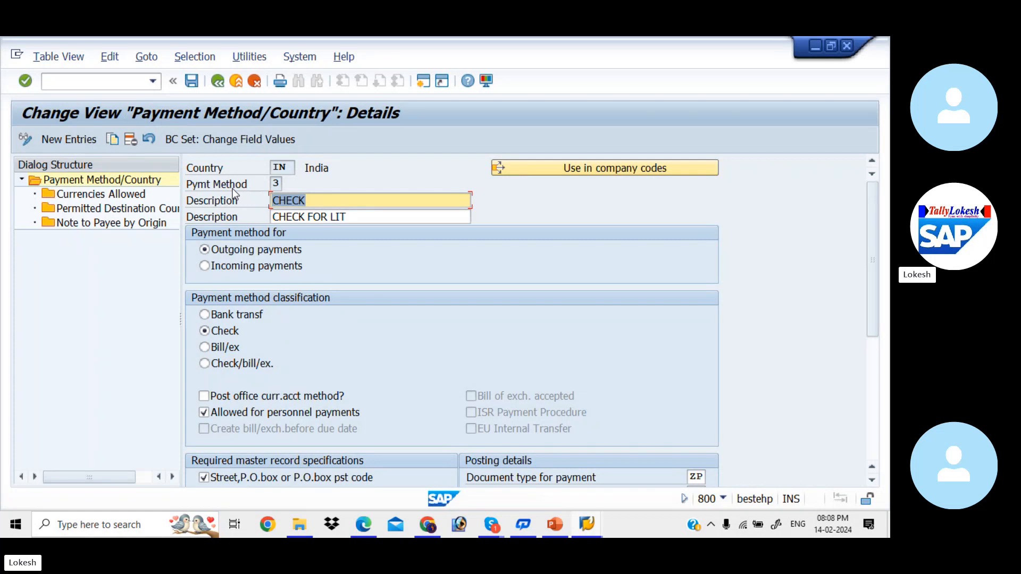
Change the second description of payment method 3 to CHECK FOR KIAB
{"action": "left_click", "coordinate": [368, 215]}
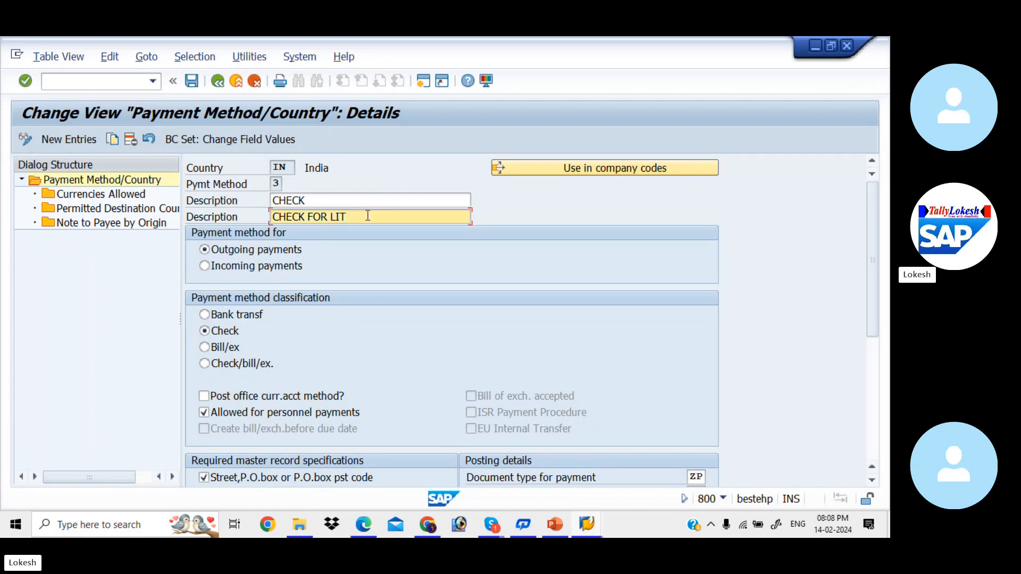
{"action": "key", "text": "BackSpace"}
{"action": "key", "text": "BackSpace"}
{"action": "key", "text": "BackSpace"}
{"action": "type", "text": "KIAB"}
Try the incoming payments option, and set the method back to outgoing payments with the Check classification
{"action": "left_click", "coordinate": [206, 269]}
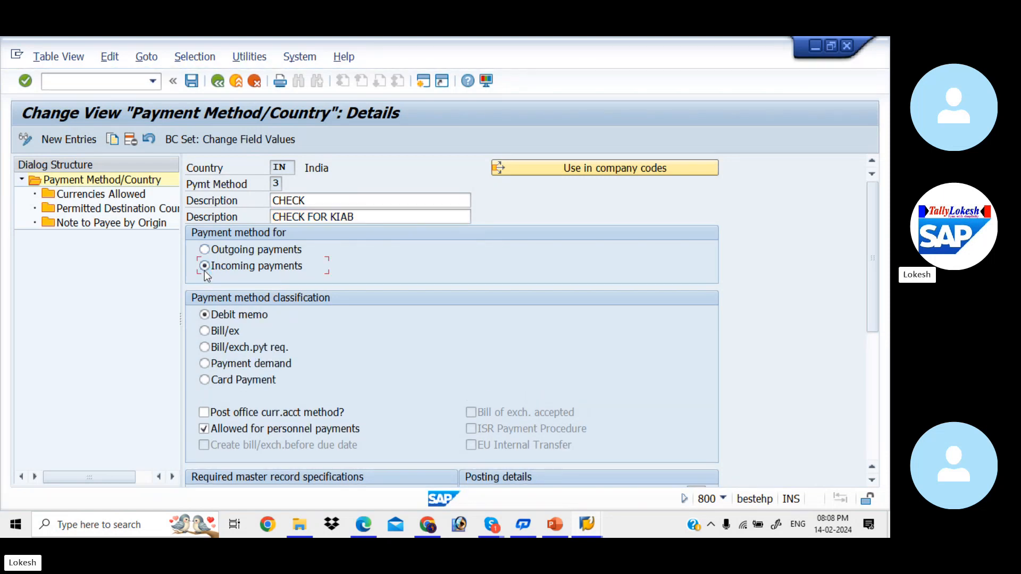
{"action": "left_click", "coordinate": [207, 251]}
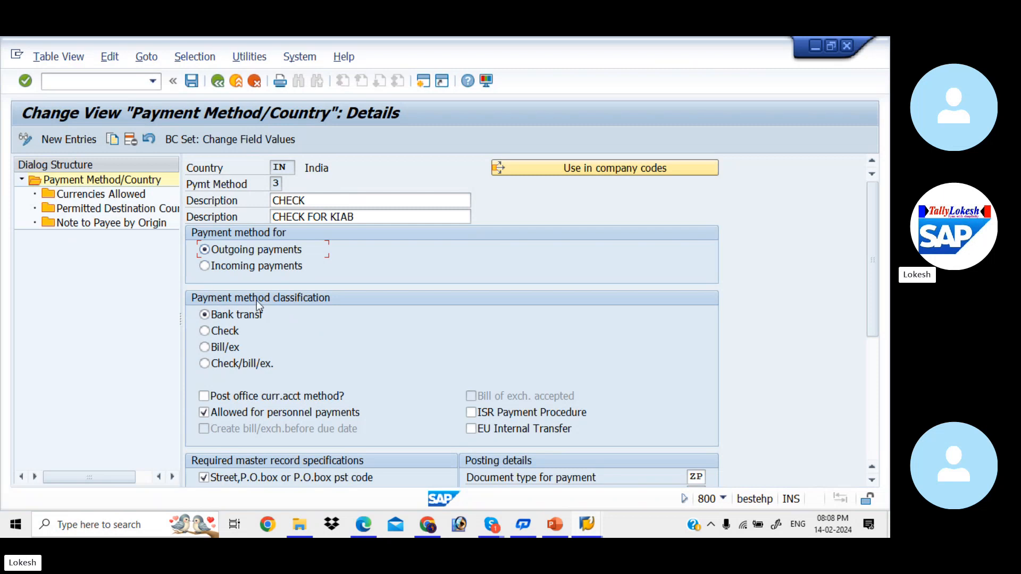
{"action": "left_click", "coordinate": [205, 332]}
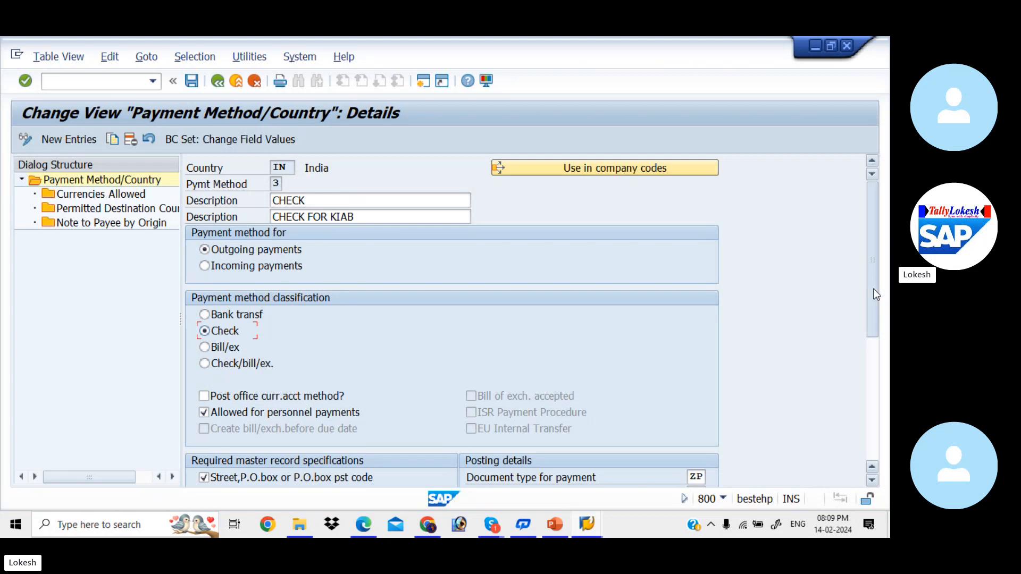
Check the document types and payment medium settings of payment method 3, and save it under customizing request MAHK912417
{"action": "left_click_drag", "start_coordinate": [874, 291], "coordinate": [872, 358]}
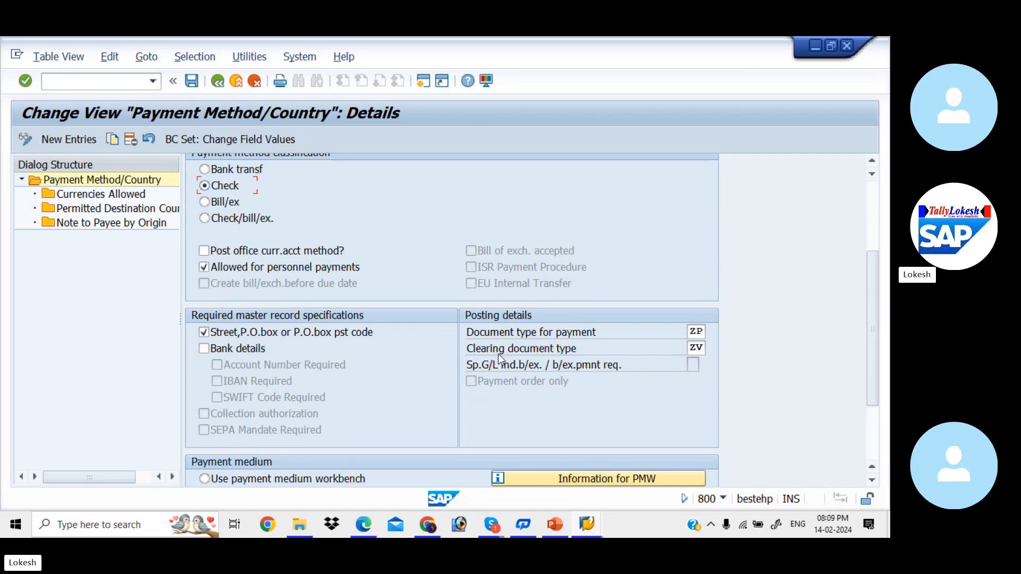
{"action": "left_click", "coordinate": [696, 348]}
{"action": "left_click", "coordinate": [692, 331]}
{"action": "left_click_drag", "start_coordinate": [869, 283], "coordinate": [878, 345]}
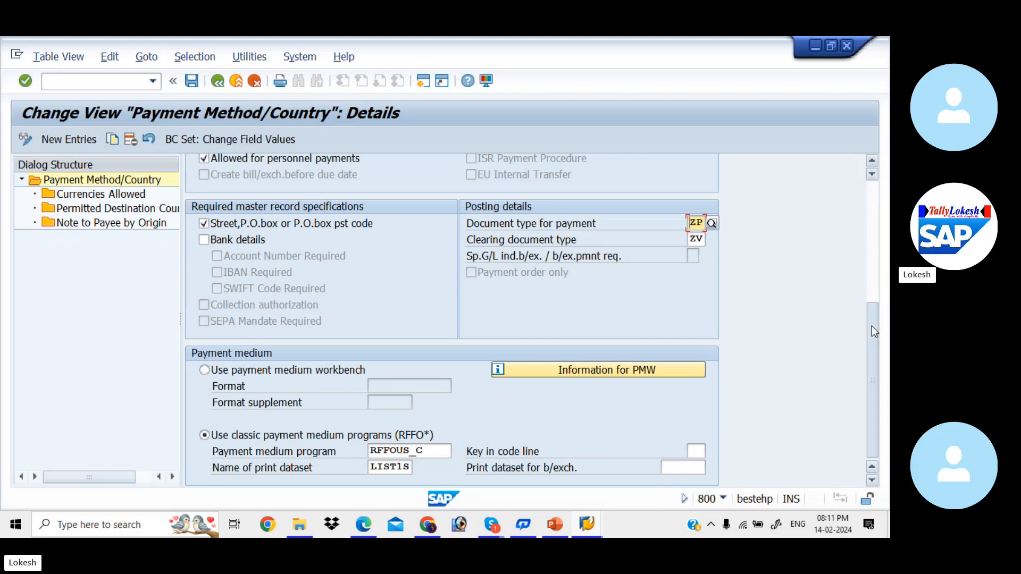
{"action": "left_click_drag", "start_coordinate": [872, 327], "coordinate": [870, 136]}
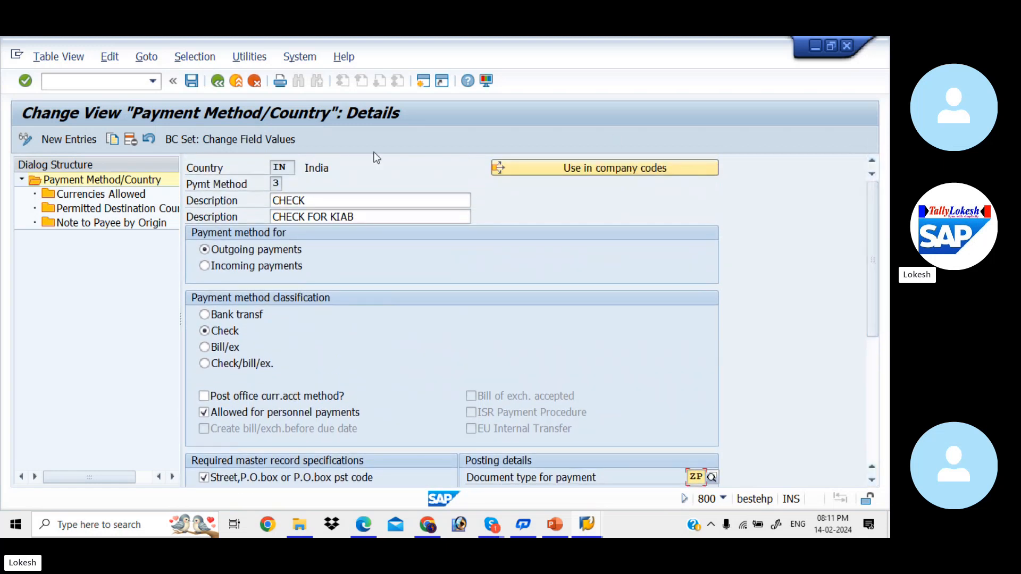
{"action": "left_click", "coordinate": [193, 81]}
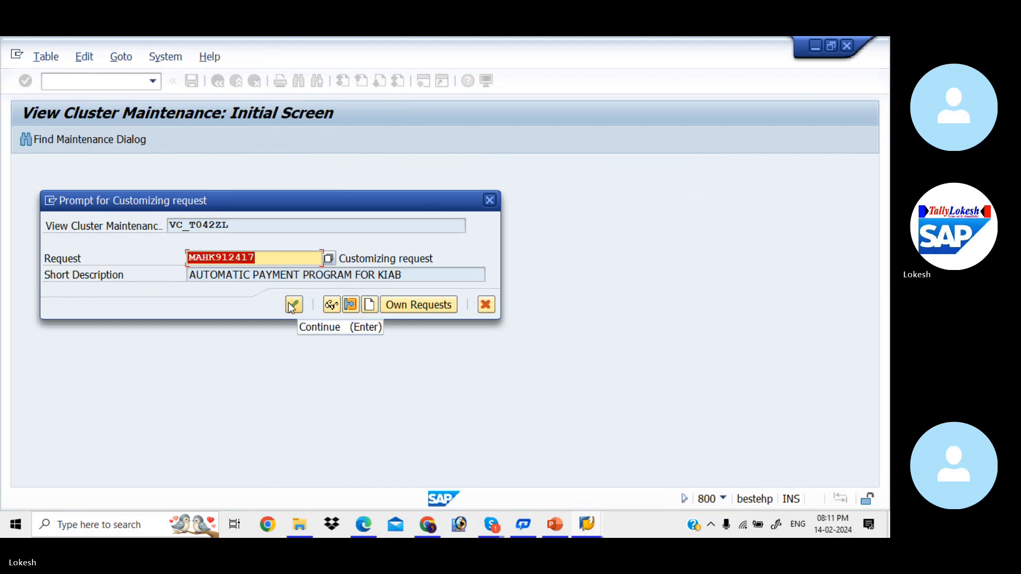
{"action": "left_click", "coordinate": [294, 305]}
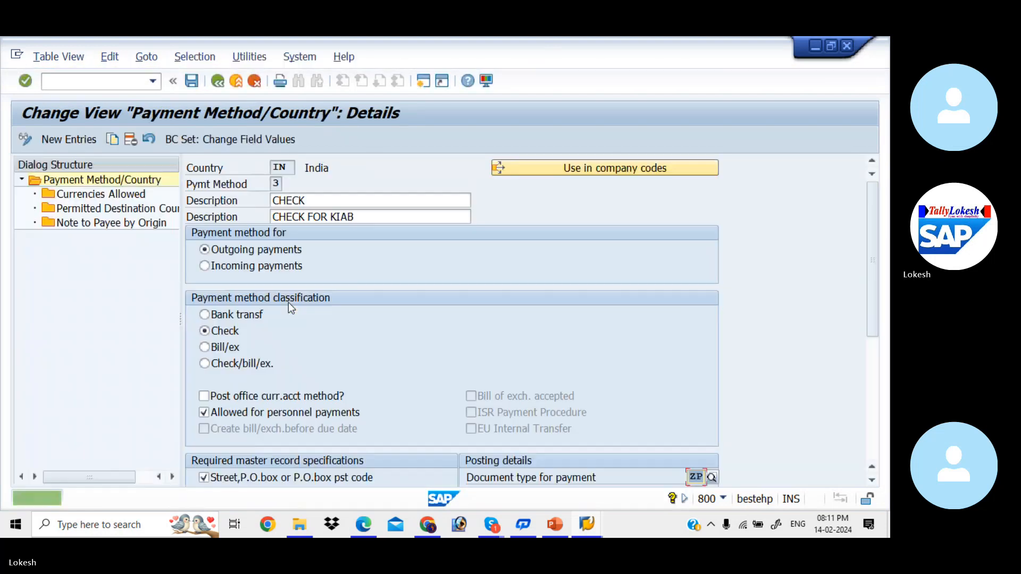
Review the currencies allowed and the permitted destination countries for payment method 3, and save
{"action": "double_click", "coordinate": [128, 195]}
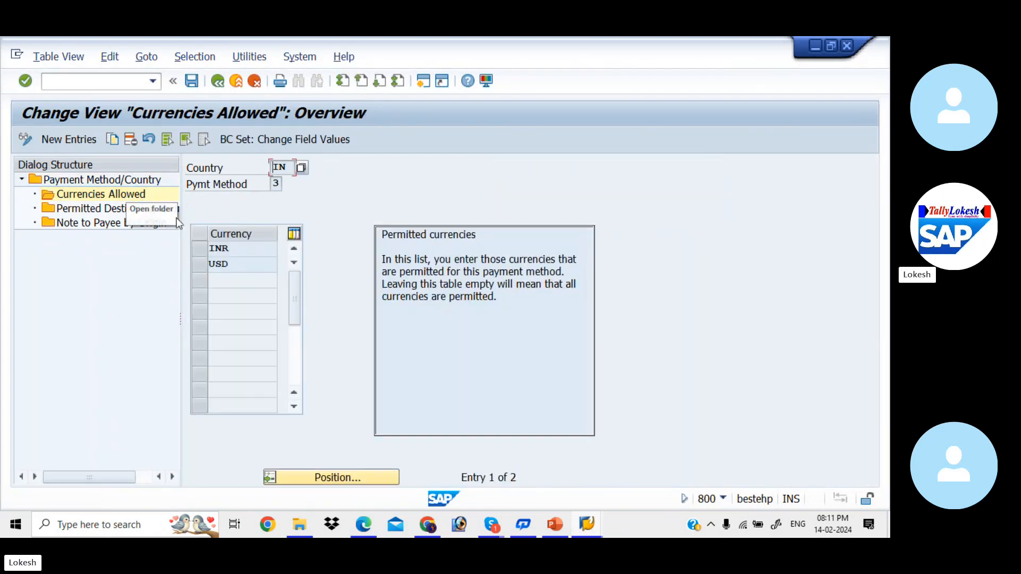
{"action": "double_click", "coordinate": [126, 210]}
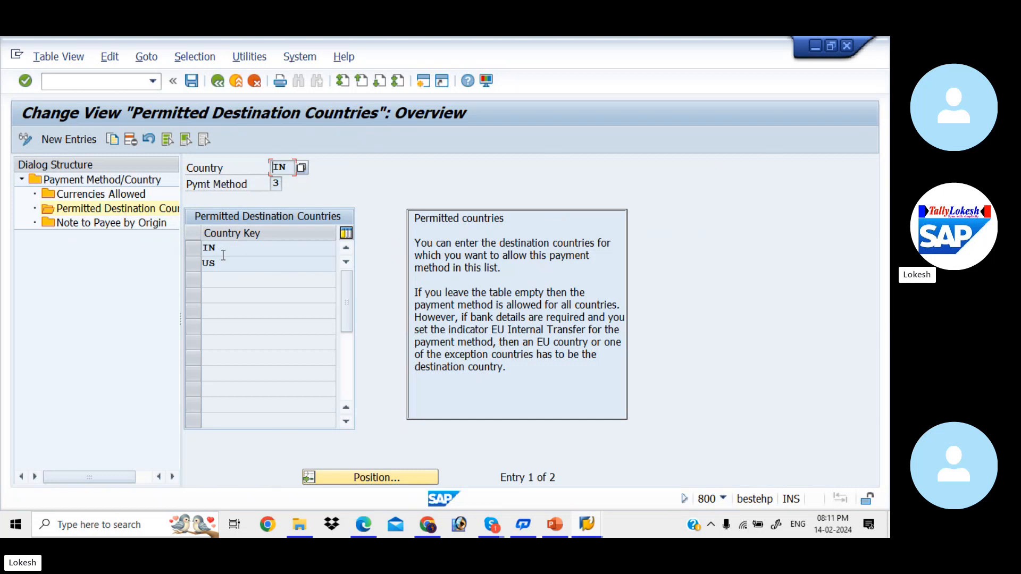
{"action": "left_click", "coordinate": [187, 81]}
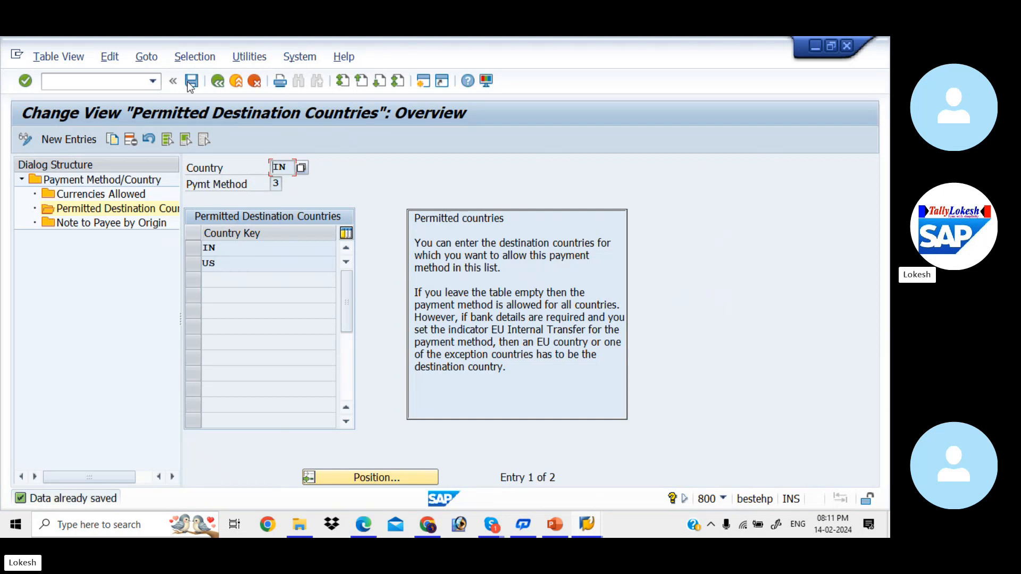
Return to the payment program overview, open the payment methods in company code, and look up paying company code KIAB
{"action": "left_click", "coordinate": [218, 85]}
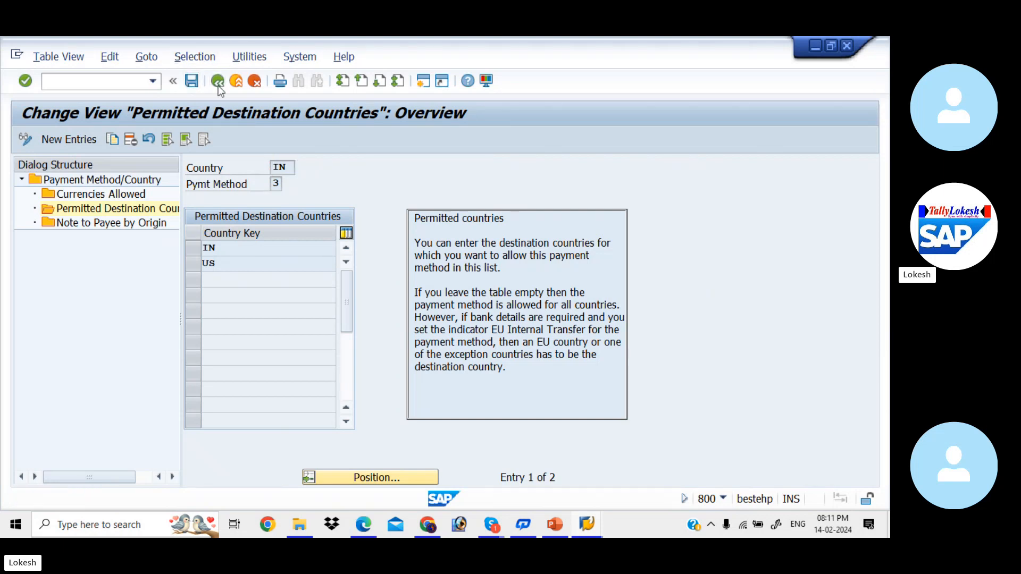
{"action": "left_click", "coordinate": [218, 85]}
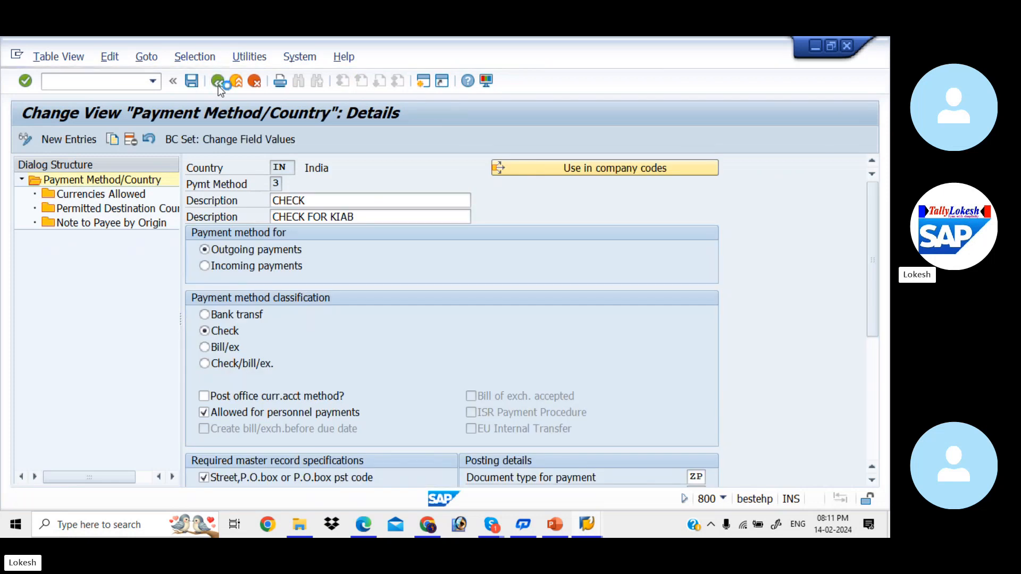
{"action": "left_click", "coordinate": [218, 85]}
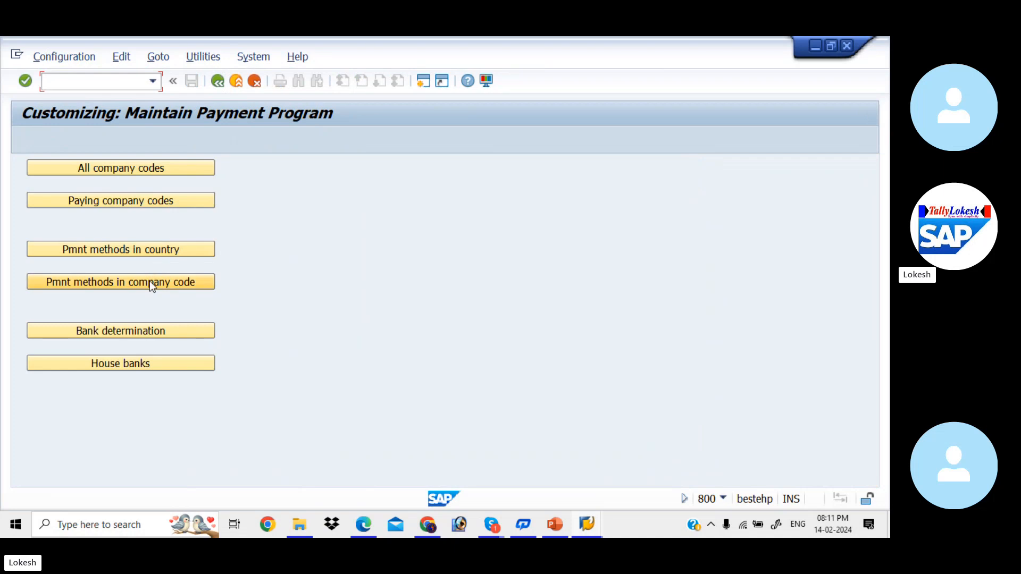
{"action": "left_click", "coordinate": [150, 283]}
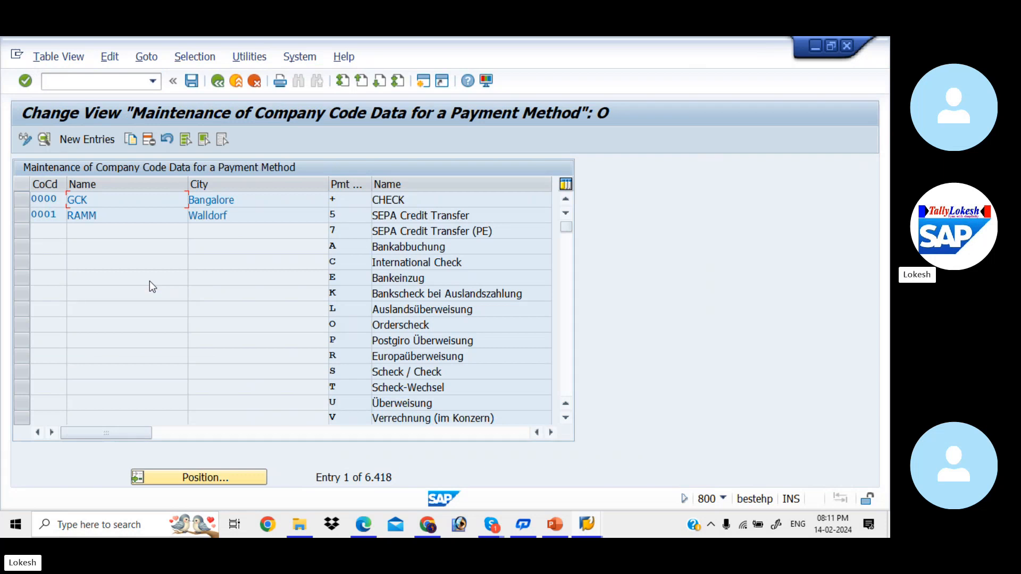
{"action": "left_click", "coordinate": [252, 482]}
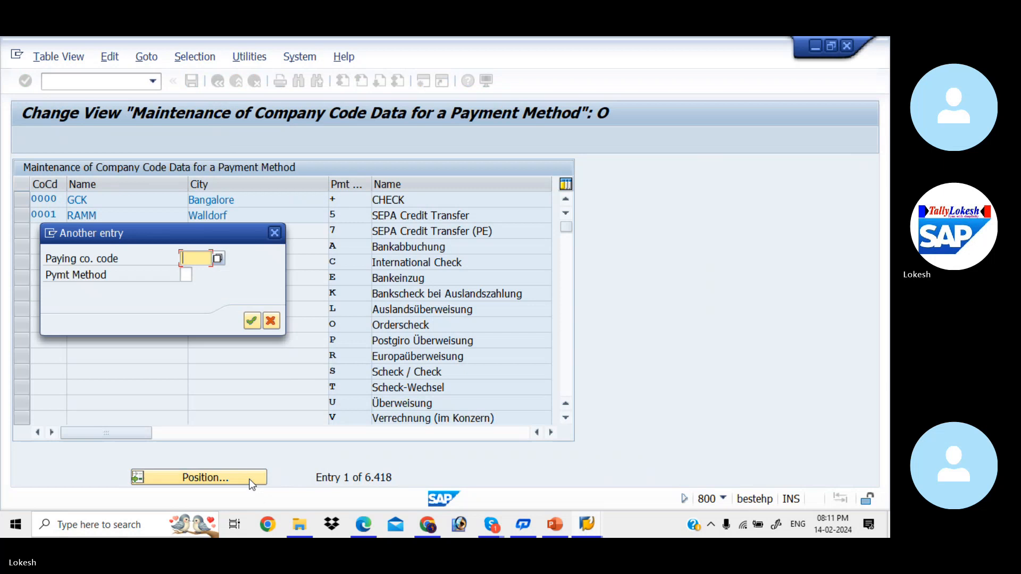
{"action": "type", "text": "KIAB"}
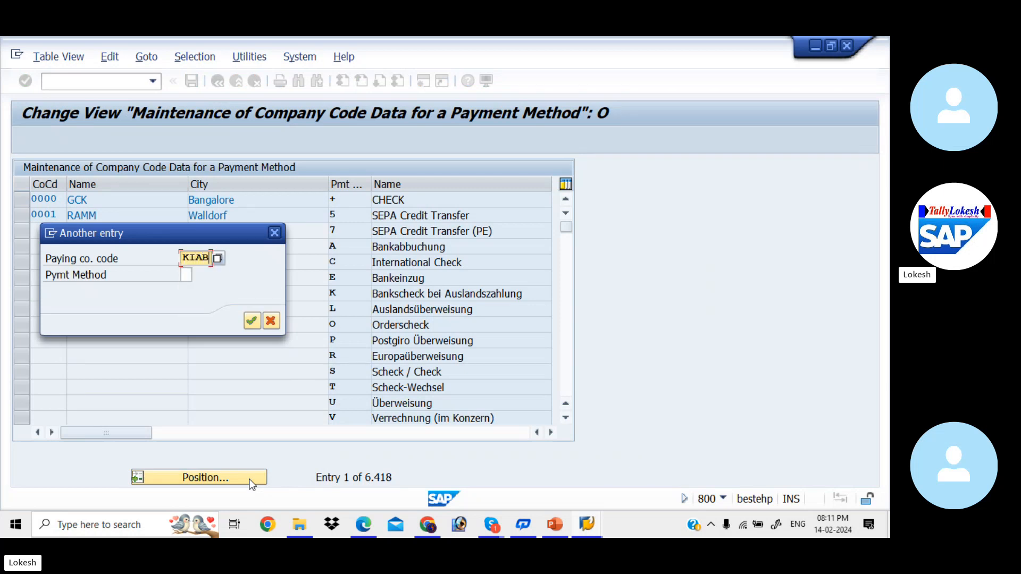
{"action": "key", "text": "Return"}
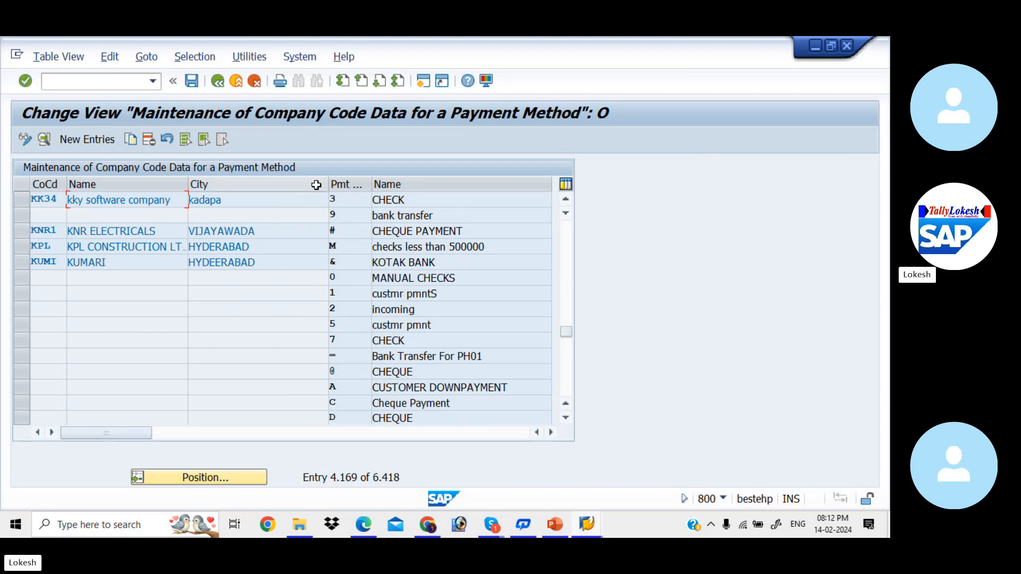
Start a new company code payment method entry for paying company code KIAB with payment method 3
{"action": "left_click", "coordinate": [106, 142]}
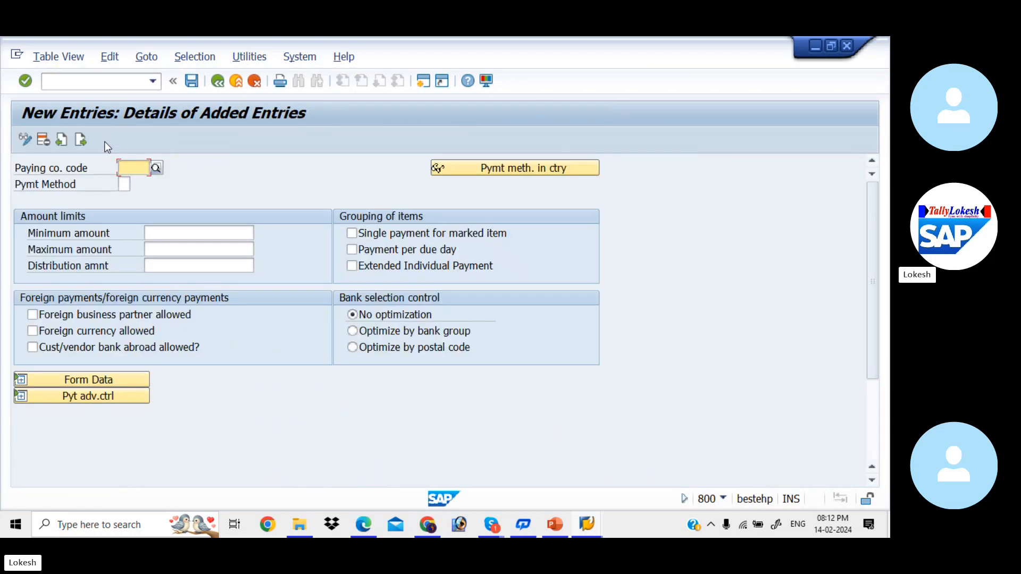
{"action": "type", "text": "KIAB"}
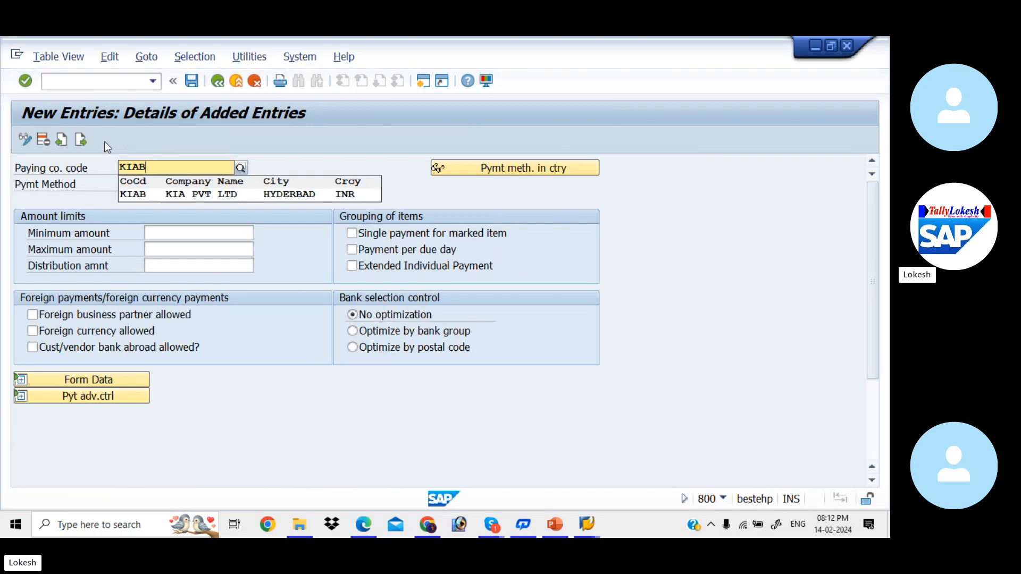
{"action": "key", "text": "Down"}
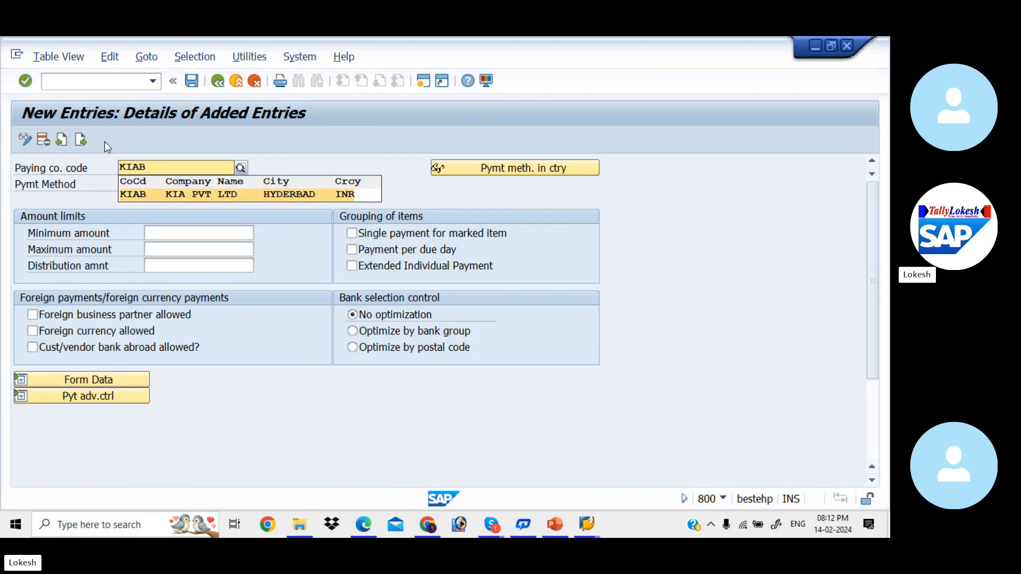
{"action": "key", "text": "Return"}
{"action": "key", "text": "Tab"}
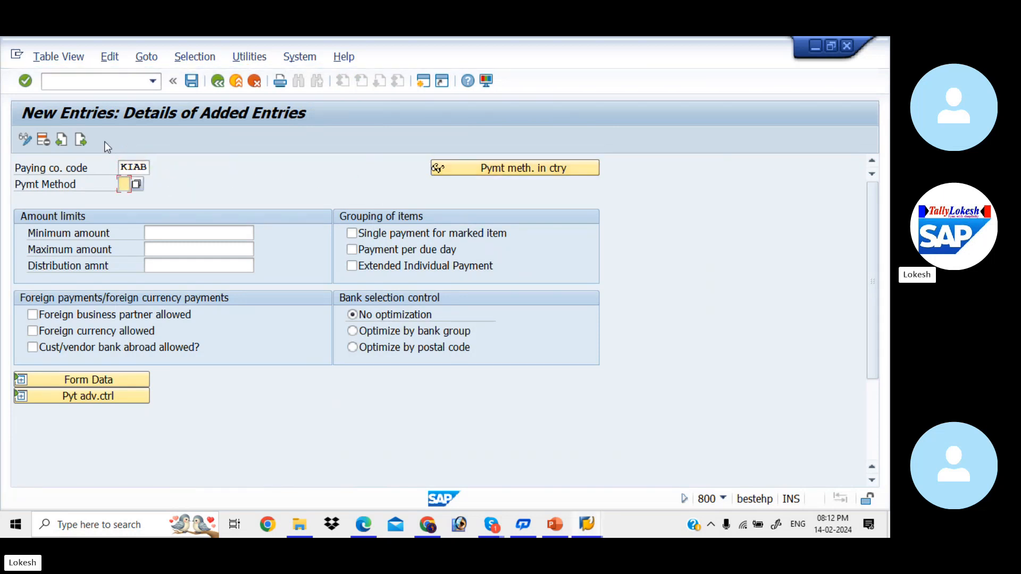
{"action": "type", "text": "3"}
{"action": "key", "text": "Tab"}
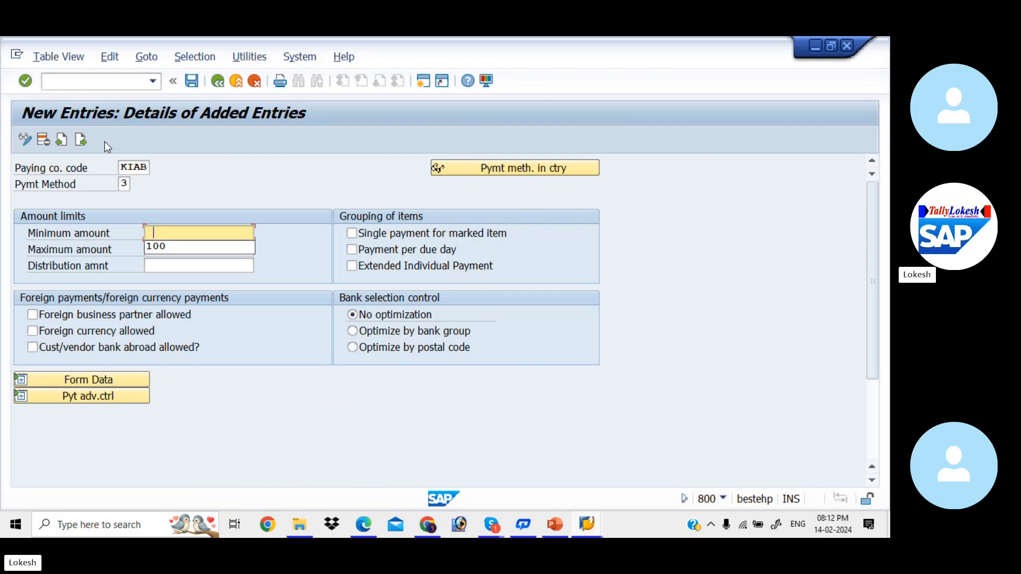
Set the amount limits of payment method 3 to a minimum of 100 and a maximum of 9999999
{"action": "key", "text": "Down"}
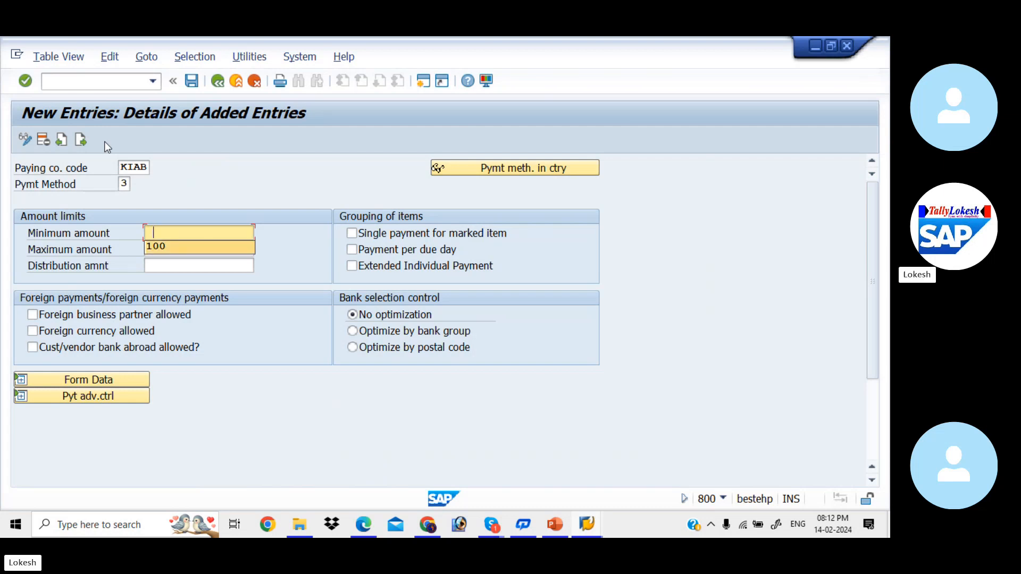
{"action": "key", "text": "Tab"}
{"action": "key", "text": "Tab"}
{"action": "key", "text": "shift+Tab"}
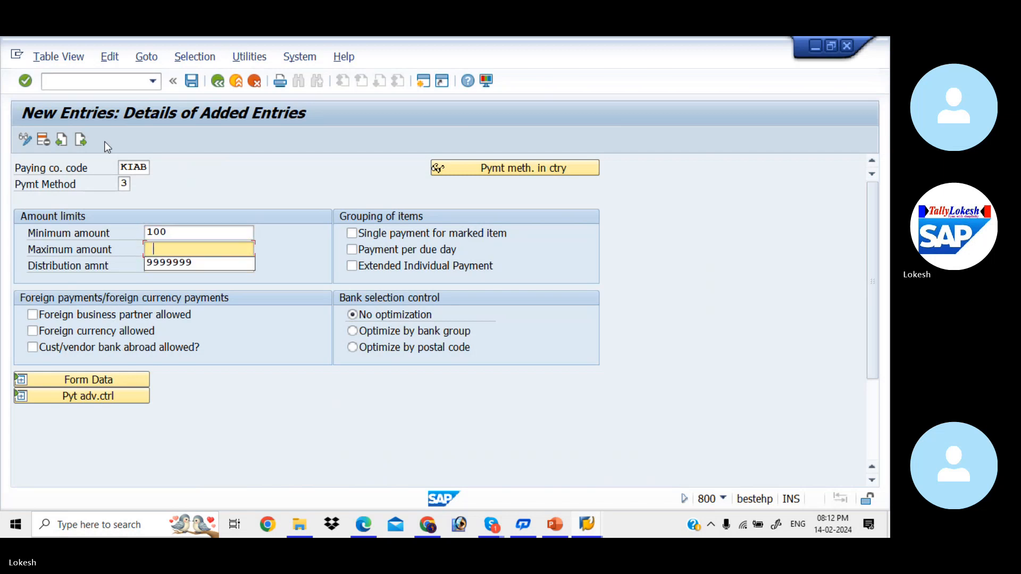
{"action": "key", "text": "Down"}
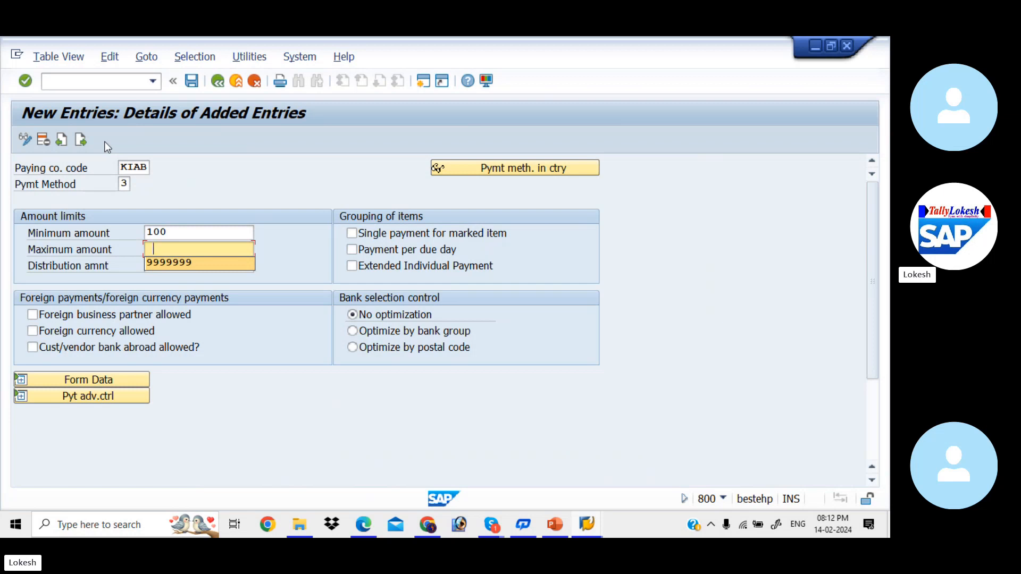
{"action": "key", "text": "Tab"}
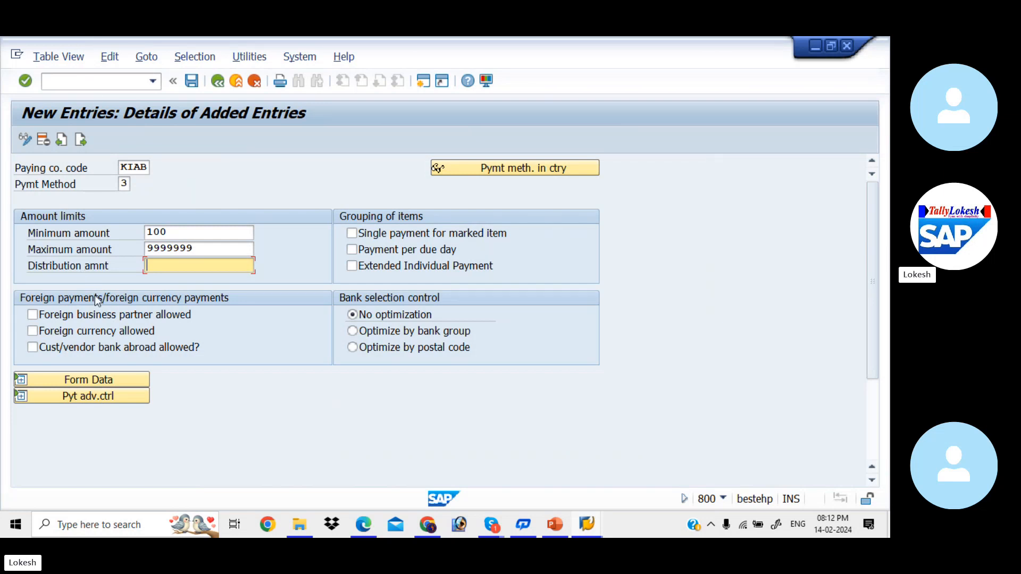
Allow foreign business partners, foreign currency and customer/vendor banks abroad for the payment method, and try to open its form data
{"action": "left_click", "coordinate": [33, 315]}
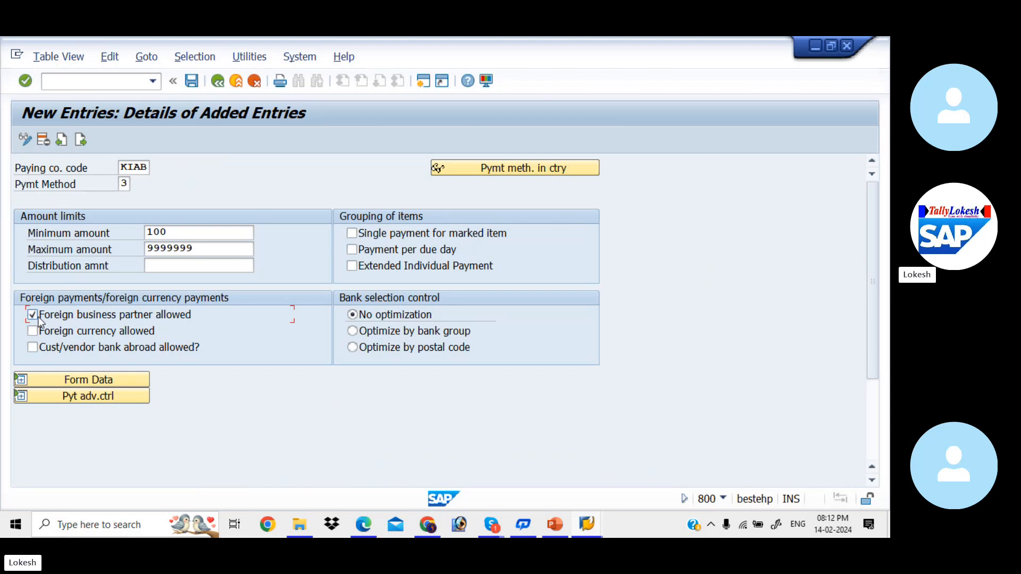
{"action": "left_click", "coordinate": [33, 331]}
{"action": "key", "text": "Return"}
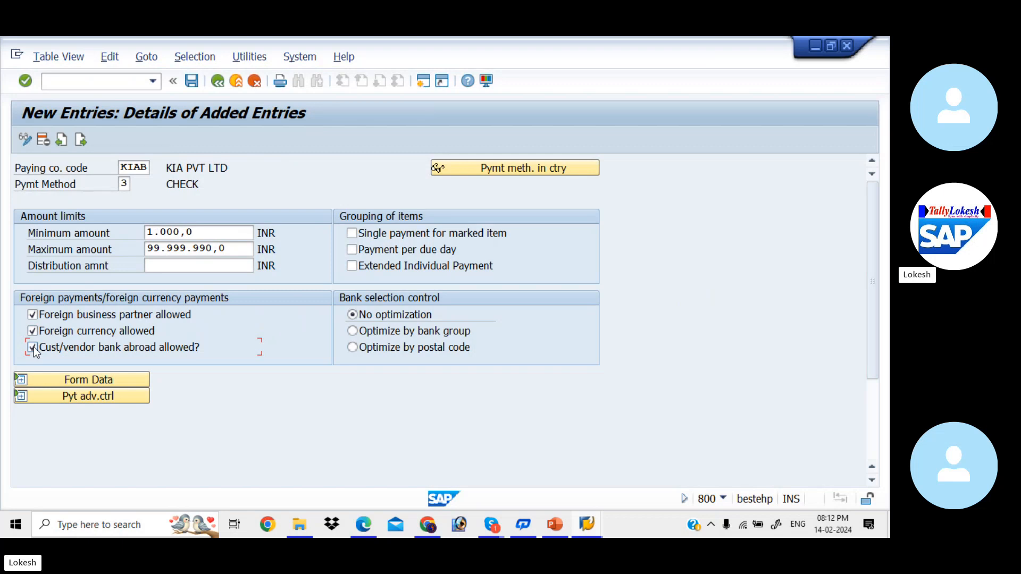
{"action": "left_click", "coordinate": [104, 372]}
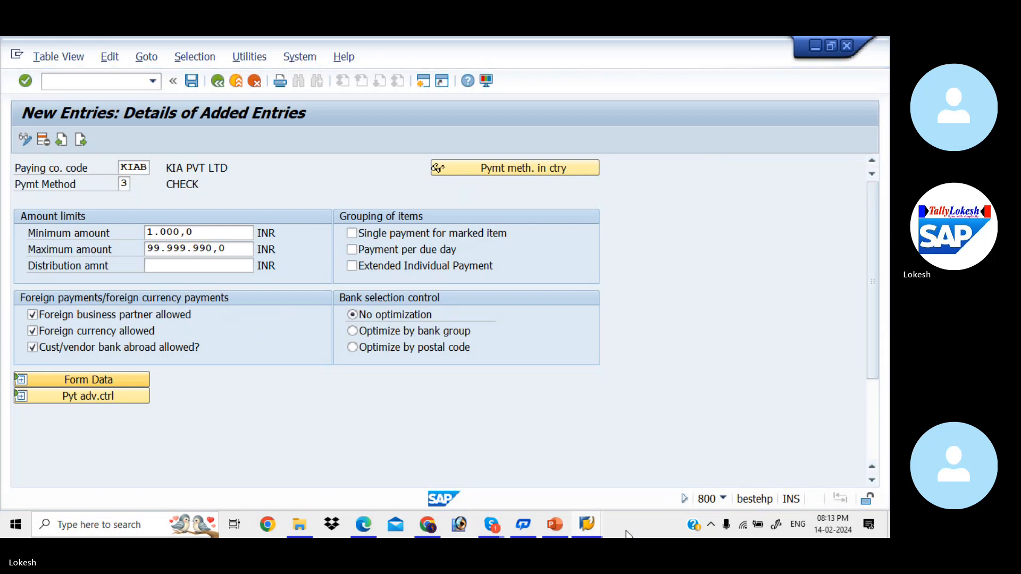
Switch to Skype and ring all participants missing from the SAP Batch 6 call
{"action": "mouse_move", "coordinate": [499, 522]}
{"action": "left_click", "coordinate": [484, 484]}
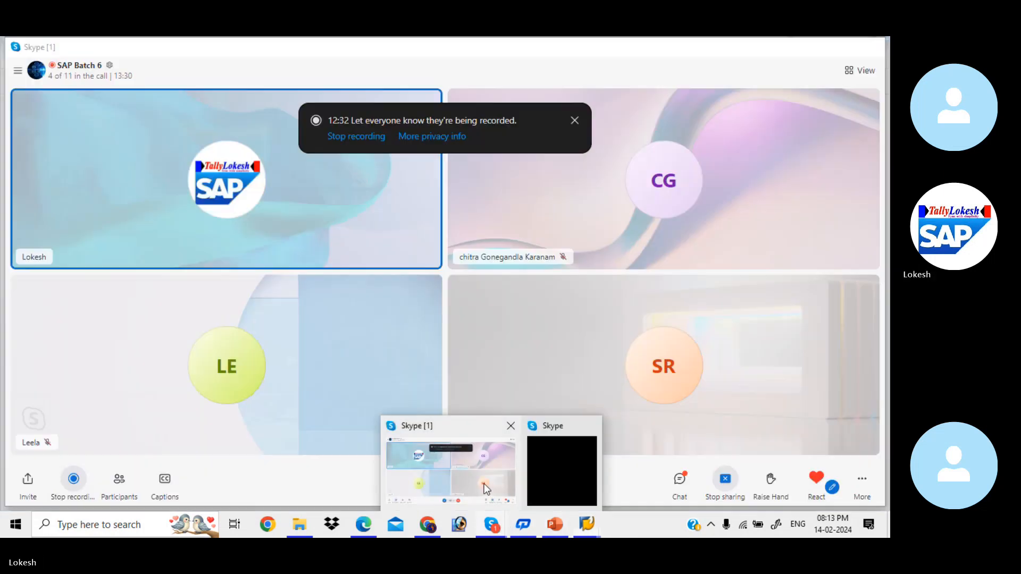
{"action": "left_click", "coordinate": [119, 482]}
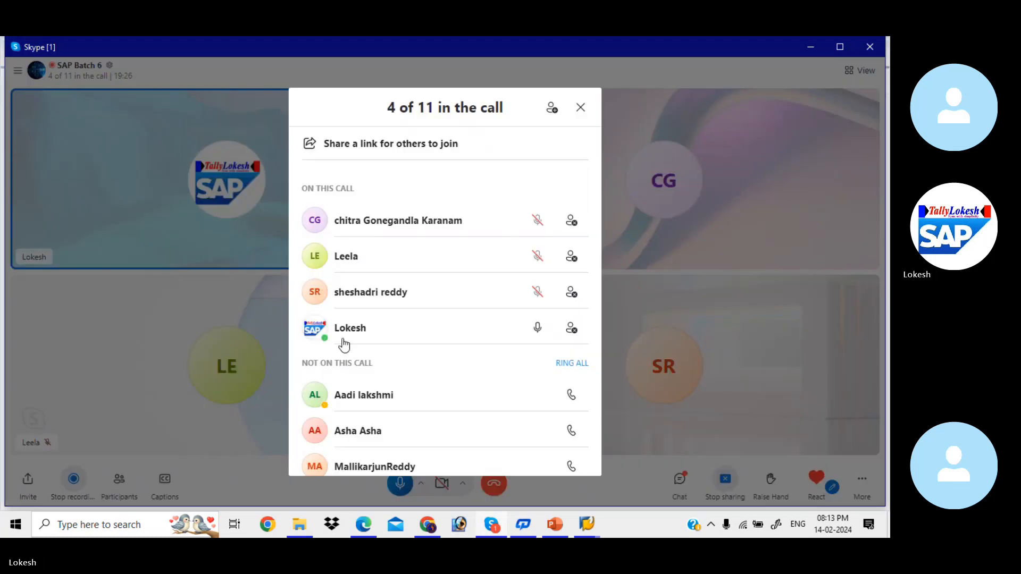
{"action": "left_click", "coordinate": [570, 363]}
{"action": "left_click", "coordinate": [580, 107]}
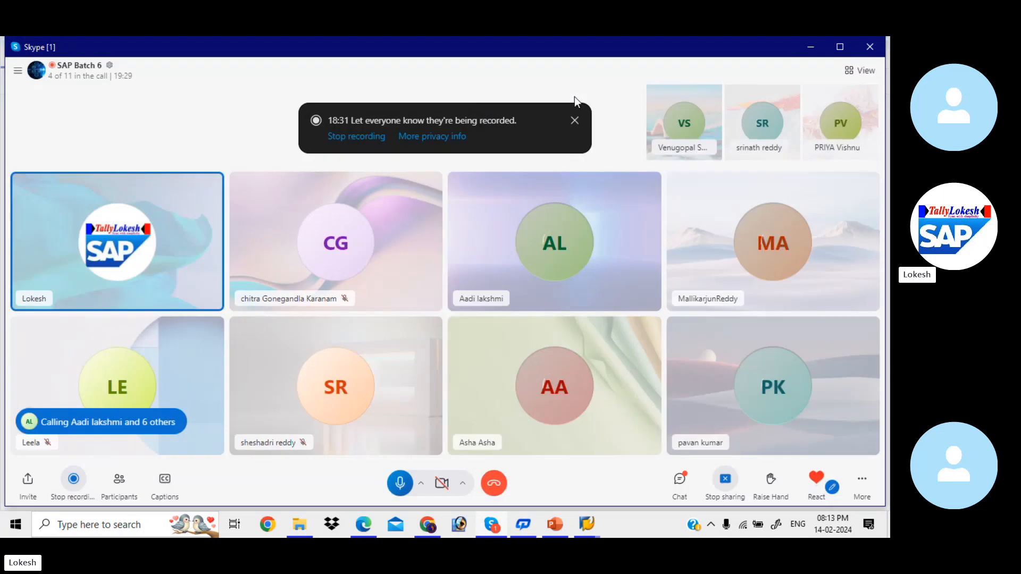
{"action": "left_click", "coordinate": [812, 46]}
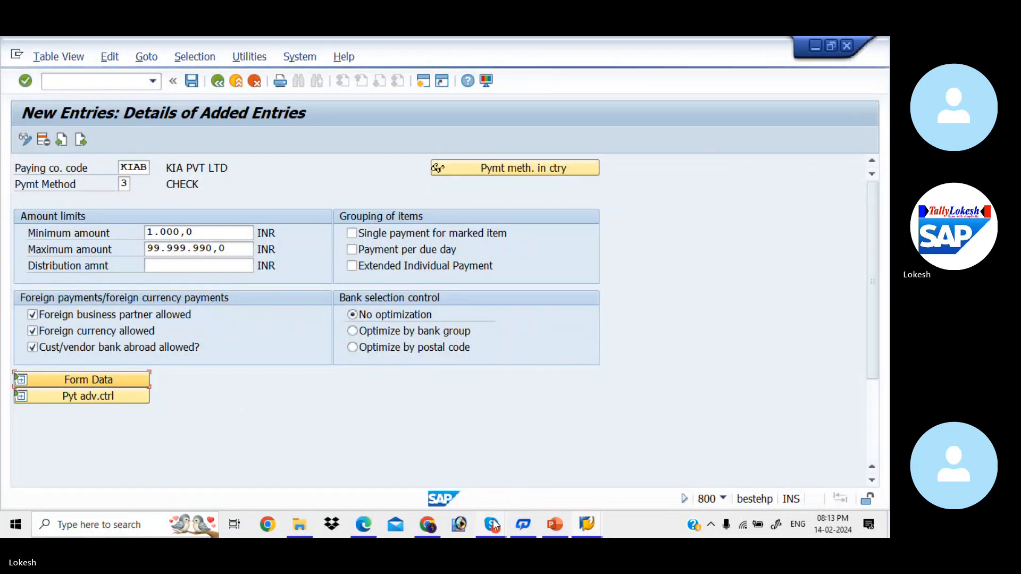
Switch to SAP Logon 740 and open a new session with the EHP7 connection
{"action": "mouse_move", "coordinate": [494, 526]}
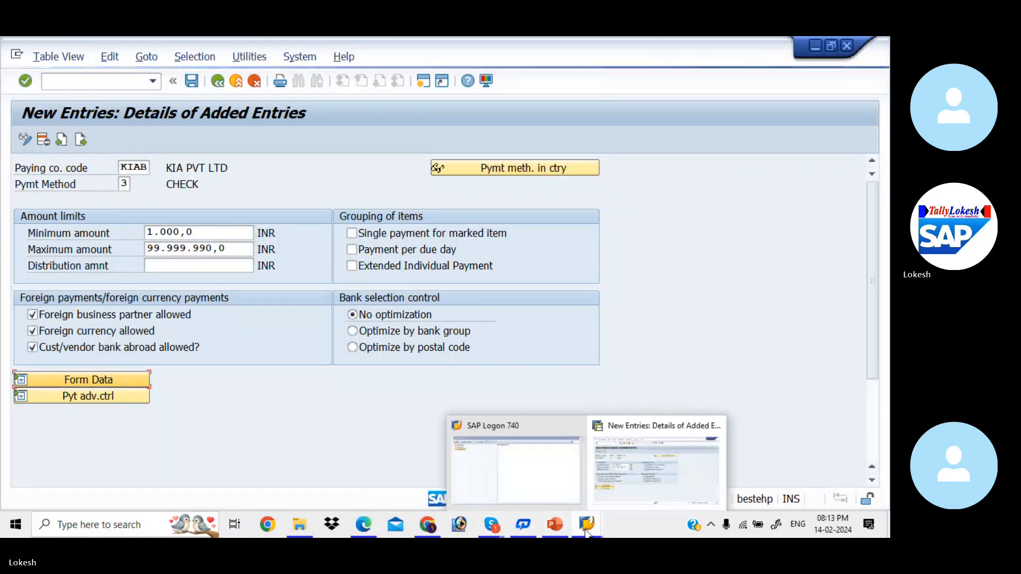
{"action": "left_click", "coordinate": [631, 468]}
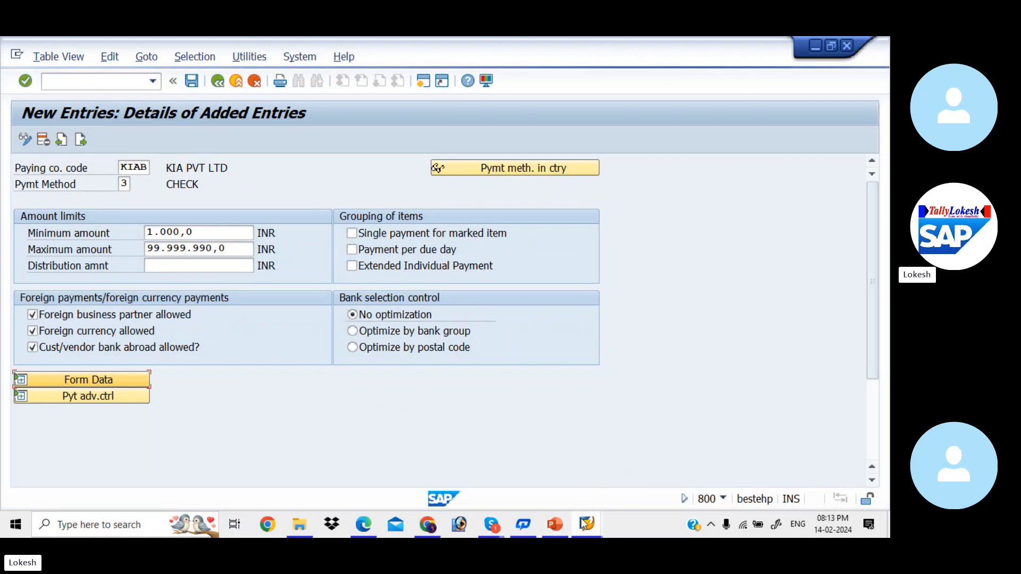
{"action": "mouse_move", "coordinate": [587, 524]}
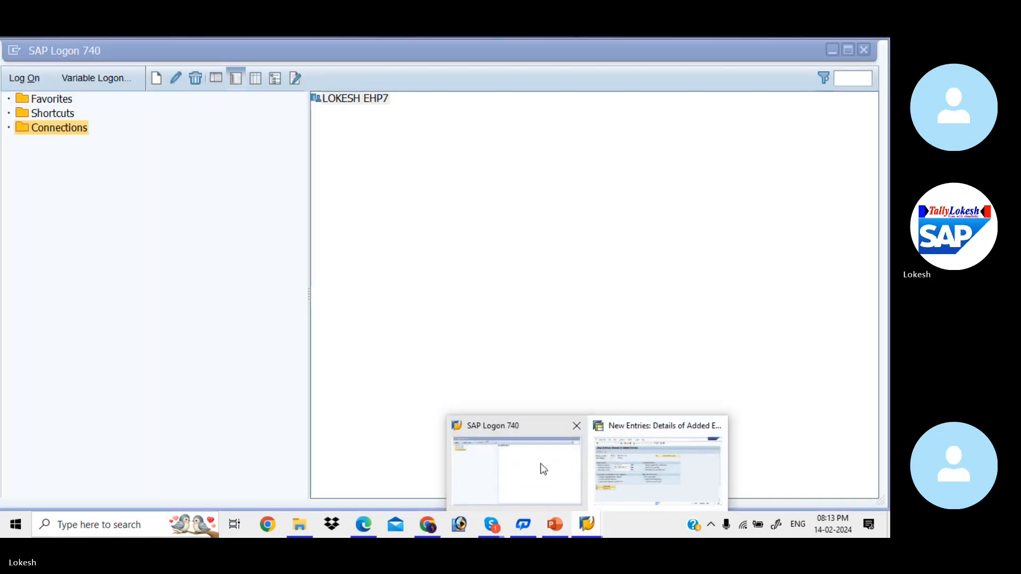
{"action": "left_click", "coordinate": [541, 467]}
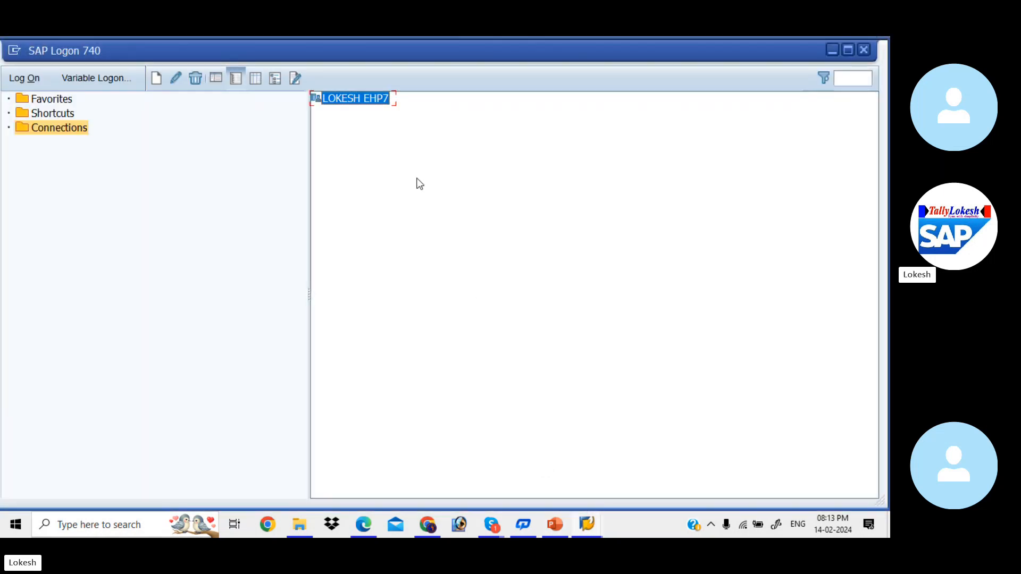
{"action": "double_click", "coordinate": [376, 105]}
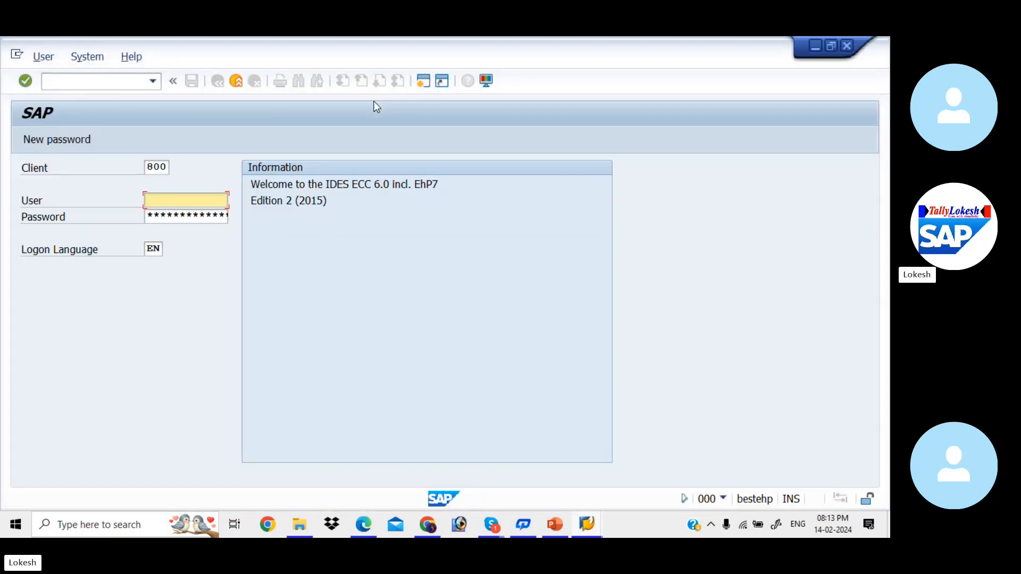
Log on to client 800 with the user name and account password, continuing with this logon and ending any other logons
{"action": "key", "text": "Tab"}
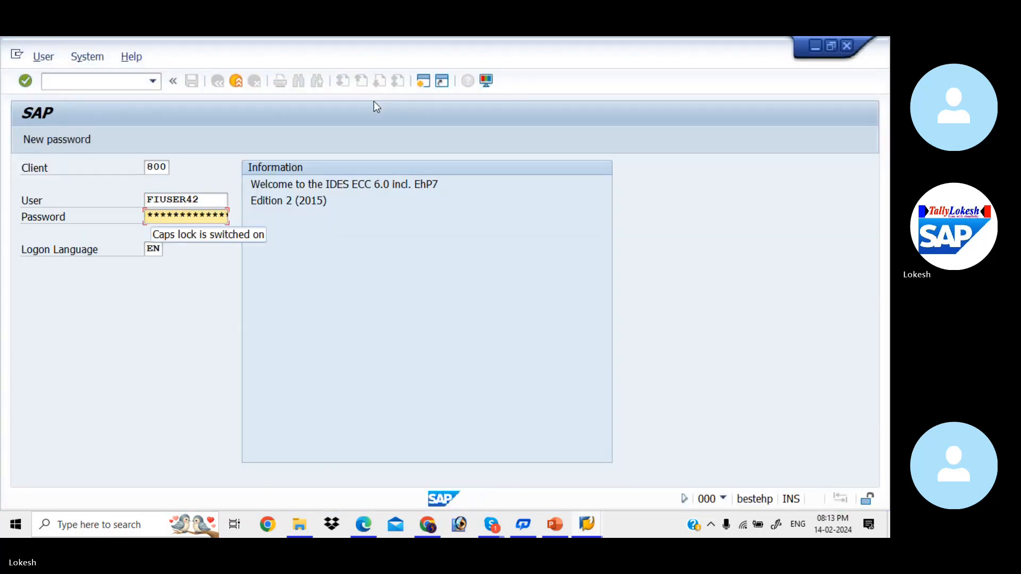
{"action": "type", "text": "*"}
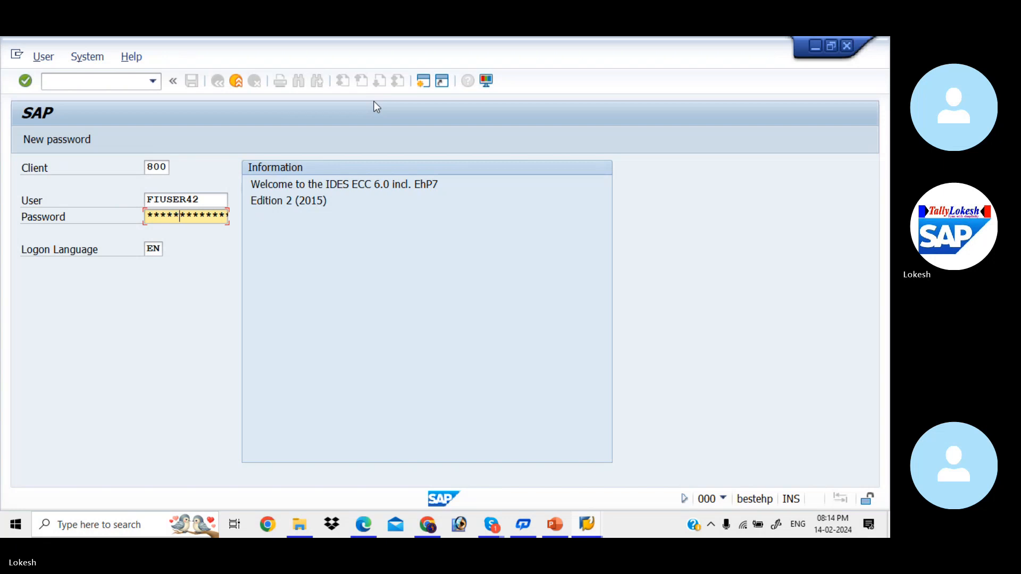
{"action": "type", "text": "***"}
{"action": "key", "text": "Return"}
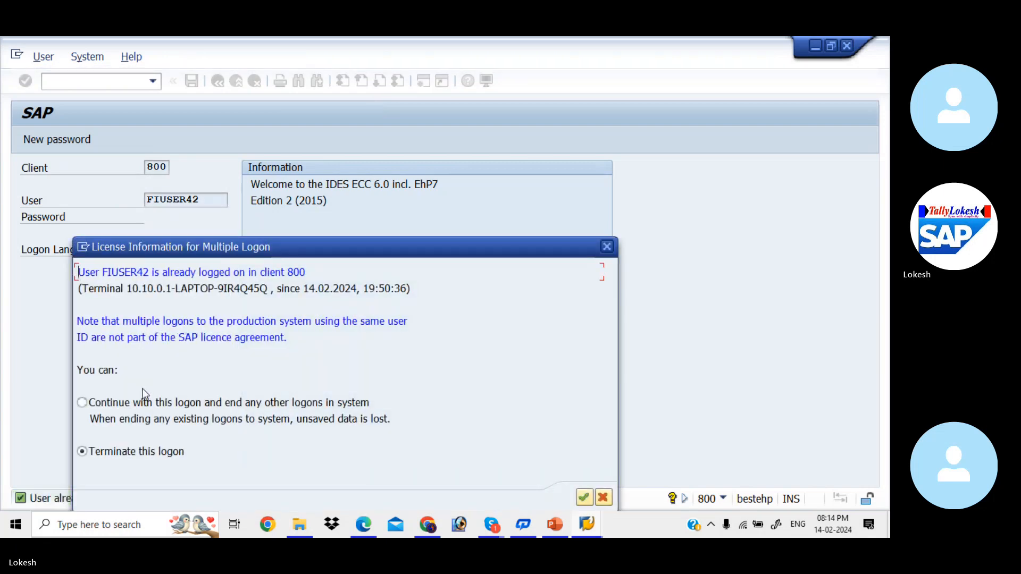
{"action": "left_click", "coordinate": [81, 403]}
{"action": "left_click", "coordinate": [583, 498]}
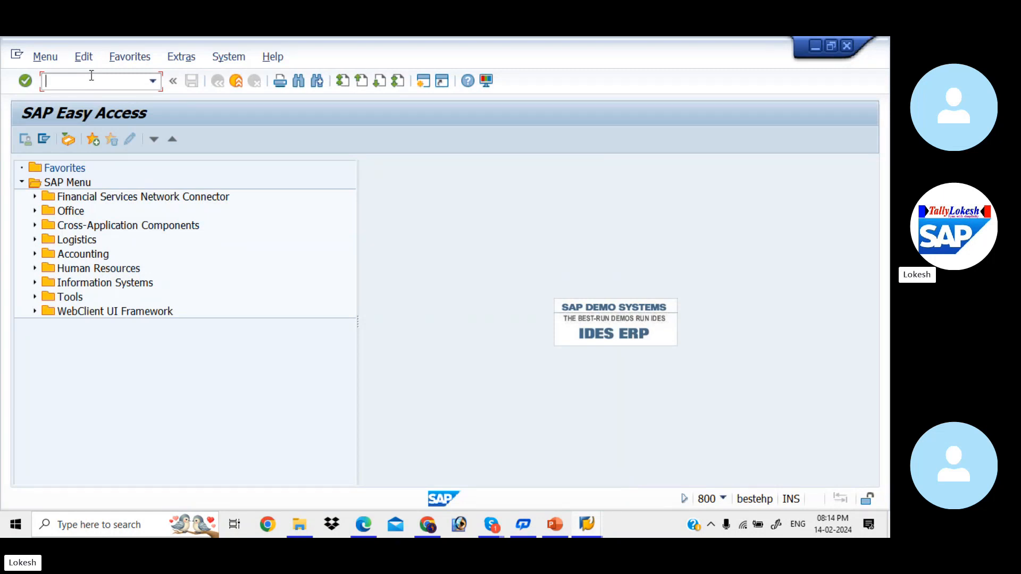
Start transaction FBZP and open the maintenance of payment methods in company code
{"action": "type", "text": "fbzp"}
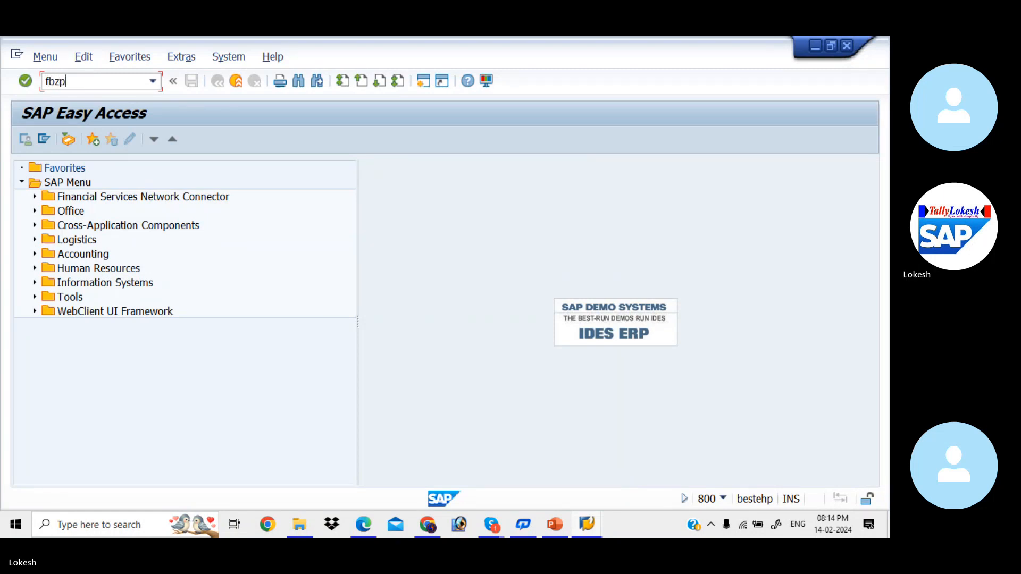
{"action": "key", "text": "Return"}
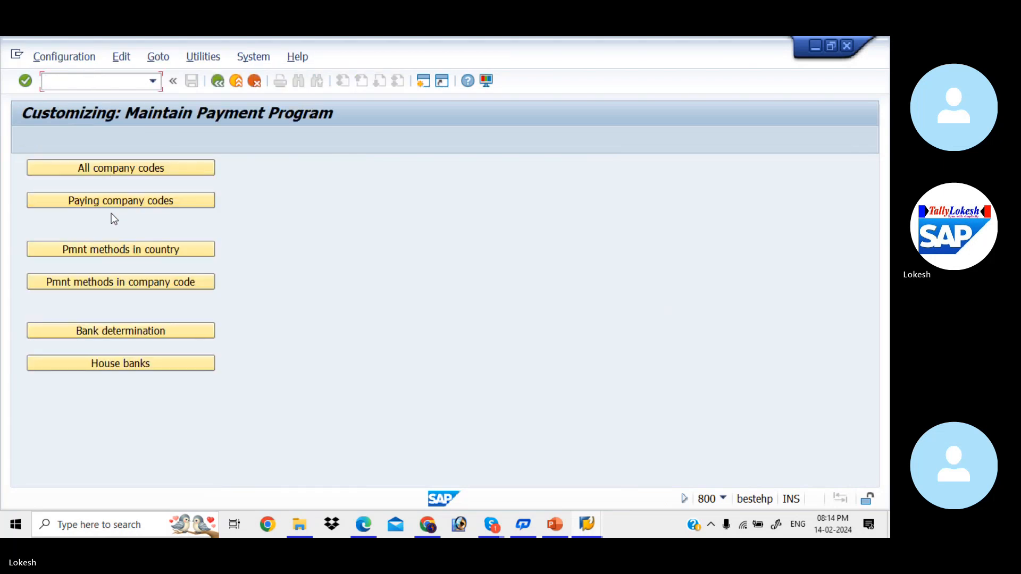
{"action": "left_click", "coordinate": [132, 277]}
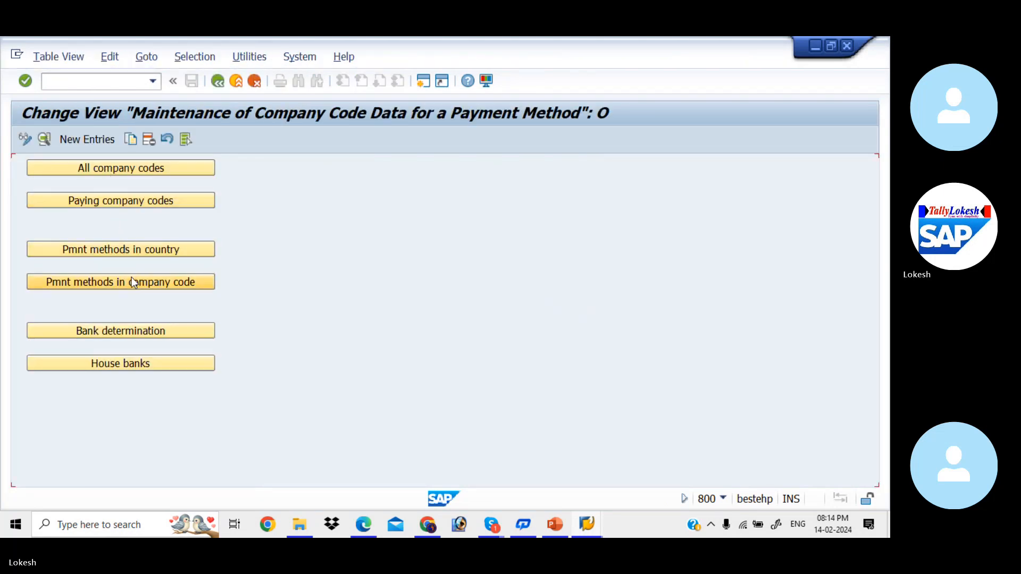
Create a new entry for paying company code KIAB with payment method 3
{"action": "left_click", "coordinate": [98, 141]}
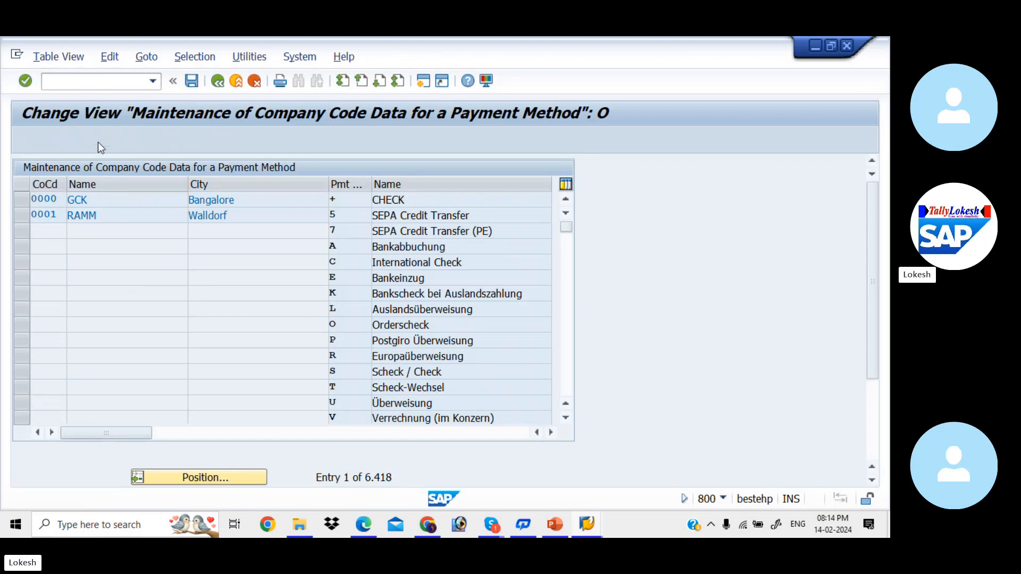
{"action": "key", "text": "BackSpace"}
{"action": "key", "text": "Down"}
{"action": "key", "text": "Return"}
{"action": "key", "text": "Tab"}
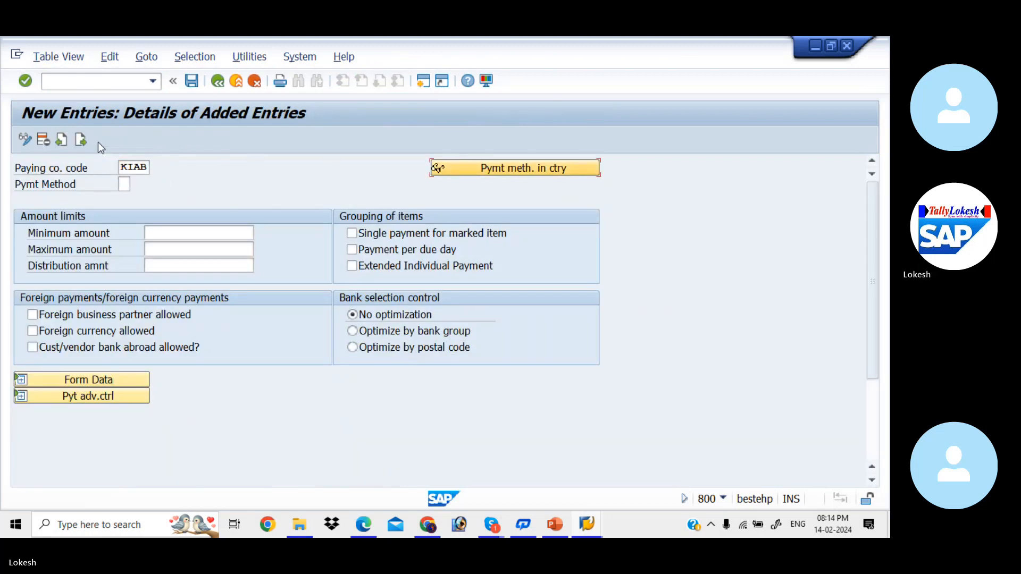
{"action": "key", "text": "Tab"}
{"action": "type", "text": "3"}
{"action": "key", "text": "Tab"}
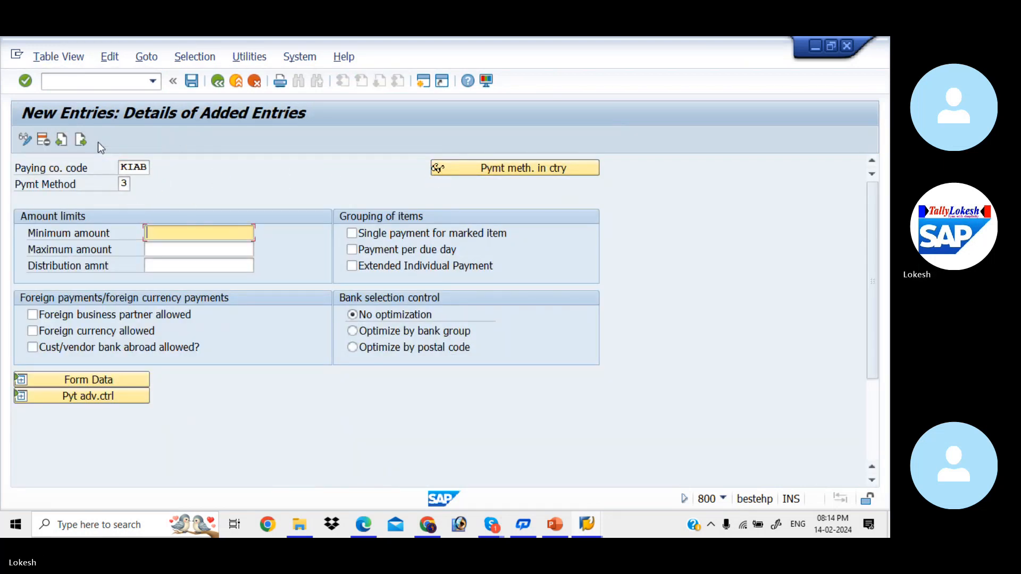
Set the payment method's amount limits to a minimum of 100 and a maximum of 9999999
{"action": "key", "text": "BackSpace"}
{"action": "key", "text": "Down"}
{"action": "key", "text": "Return"}
{"action": "key", "text": "Tab"}
{"action": "key", "text": "BackSpace"}
{"action": "key", "text": "Down"}
{"action": "key", "text": "Return"}
{"action": "key", "text": "Tab"}
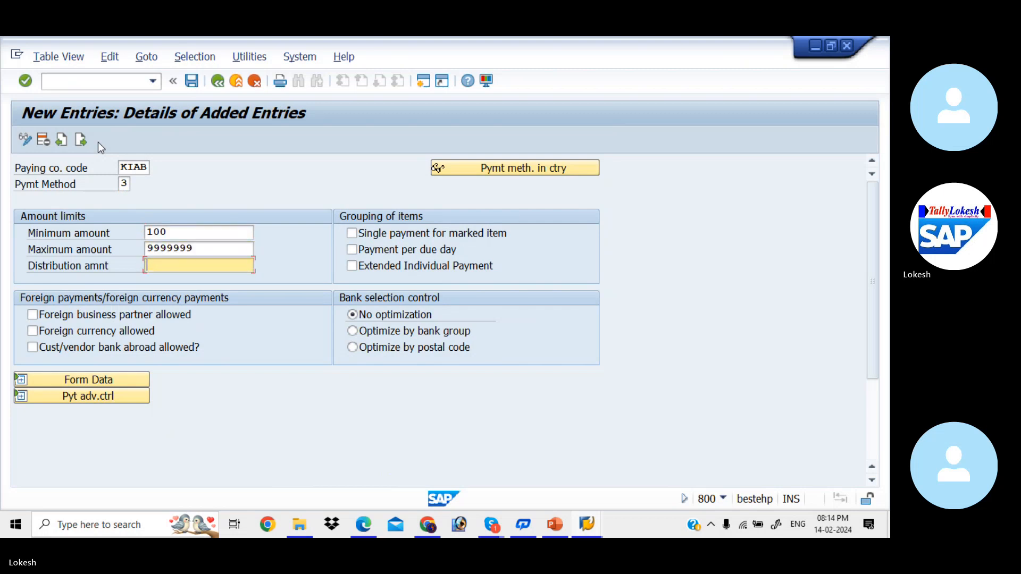
Allow foreign business partners, foreign currency and customer/vendor banks abroad for the payment method
{"action": "left_click", "coordinate": [32, 314]}
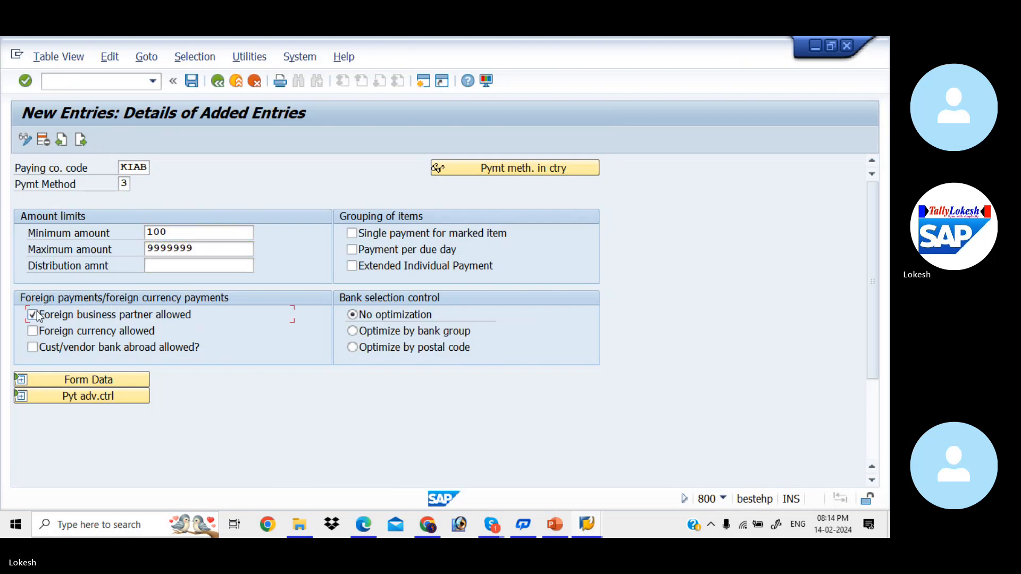
{"action": "left_click", "coordinate": [32, 331]}
{"action": "key", "text": "Return"}
{"action": "left_click", "coordinate": [33, 348]}
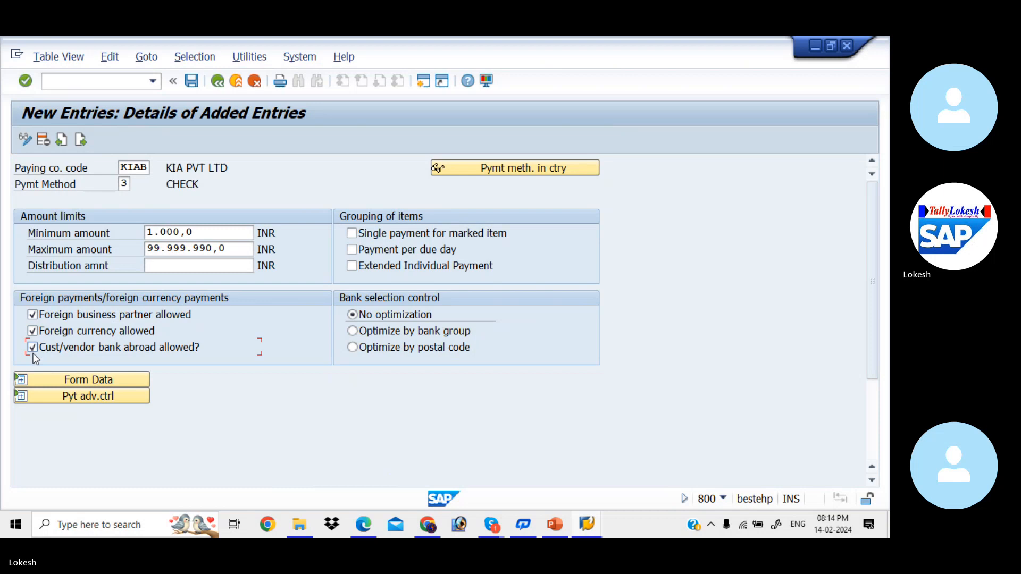
Expand the form data and assign the SAPscript form F110_PRENUM_CHCK as the form for the payment medium
{"action": "left_click", "coordinate": [95, 379]}
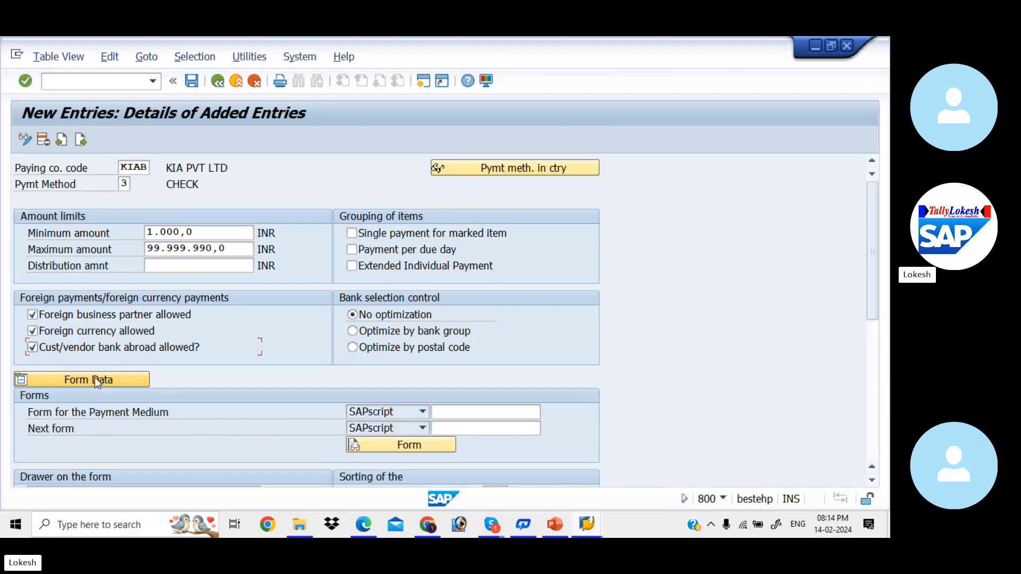
{"action": "left_click", "coordinate": [486, 412]}
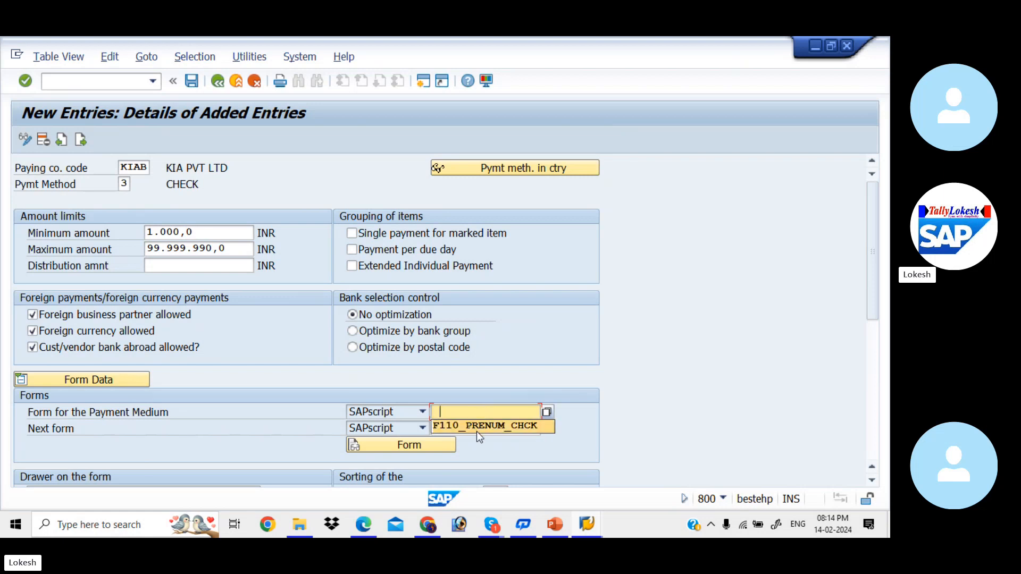
{"action": "left_click", "coordinate": [526, 431]}
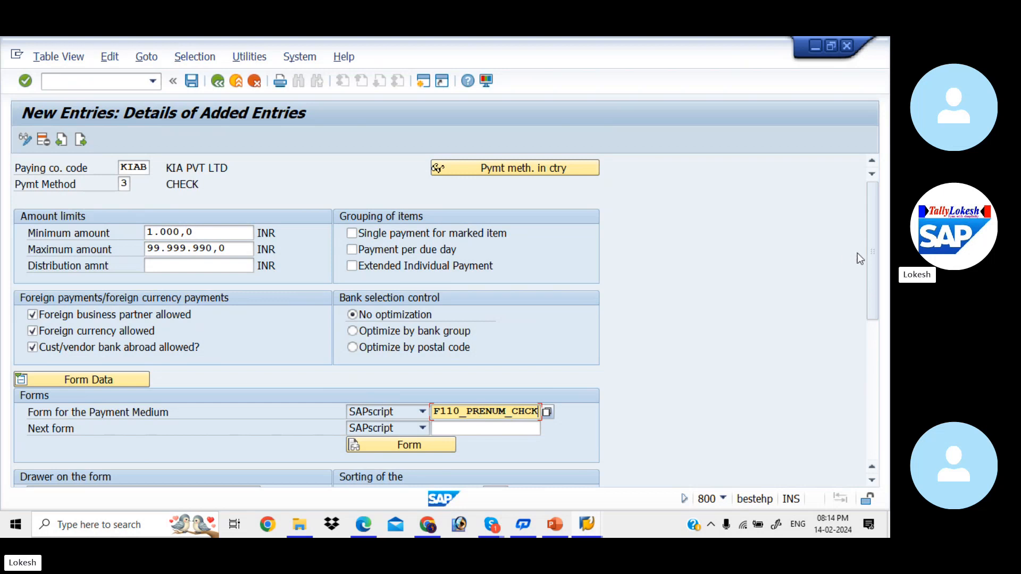
{"action": "left_click_drag", "start_coordinate": [872, 261], "coordinate": [869, 288]}
{"action": "left_click_drag", "start_coordinate": [871, 317], "coordinate": [867, 197]}
Save the entry in the customizing request AUTOMATIC PAYMENT PROGRAM FOR KIAB and return to the payment program overview
{"action": "left_click", "coordinate": [192, 81]}
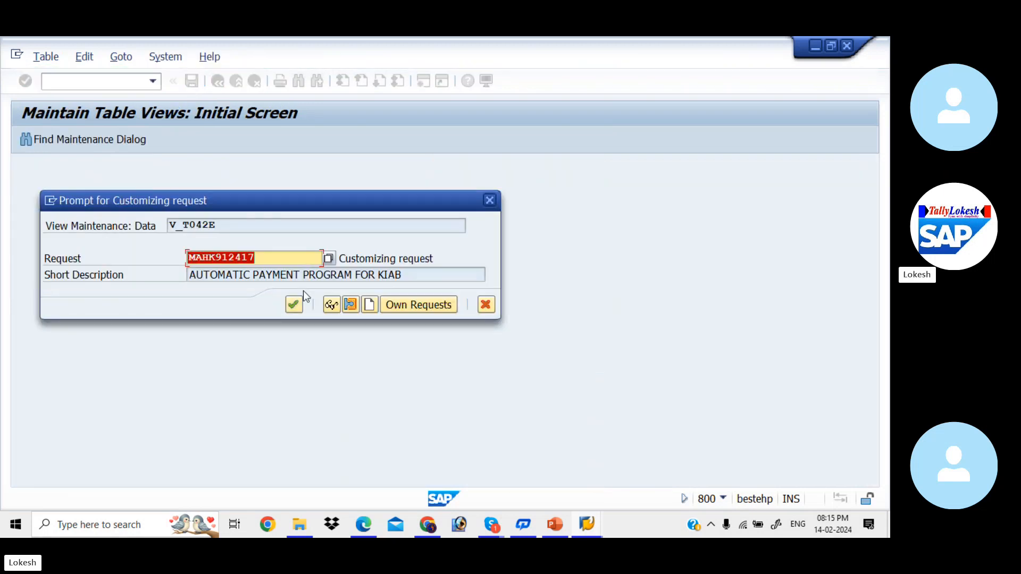
{"action": "left_click", "coordinate": [294, 306]}
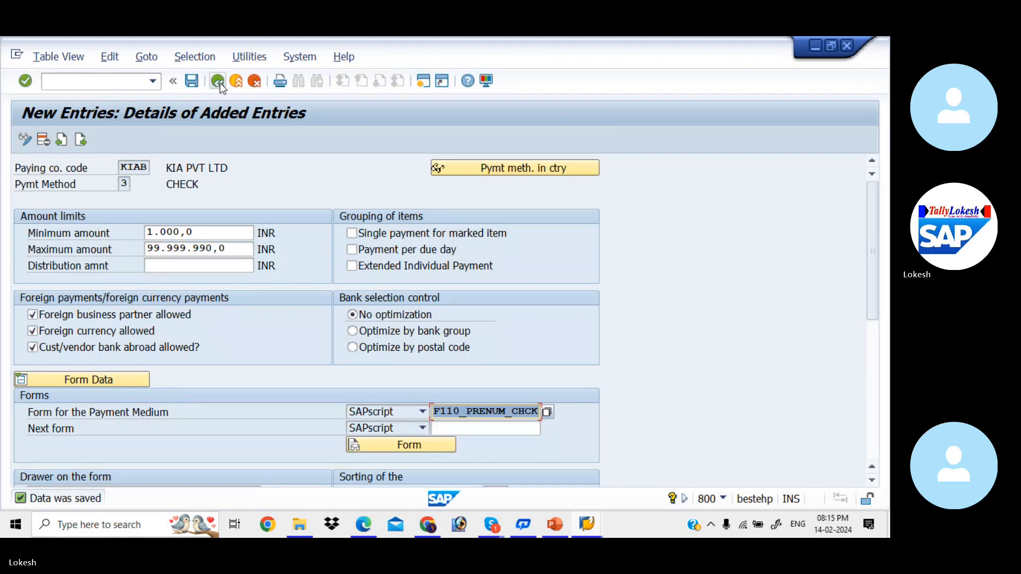
{"action": "left_click", "coordinate": [218, 81]}
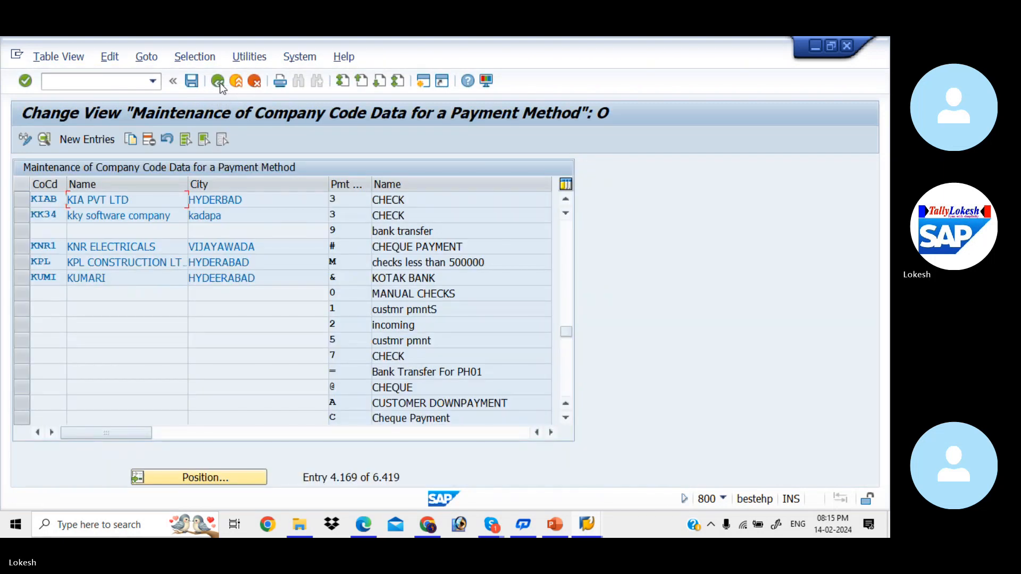
{"action": "left_click", "coordinate": [218, 81]}
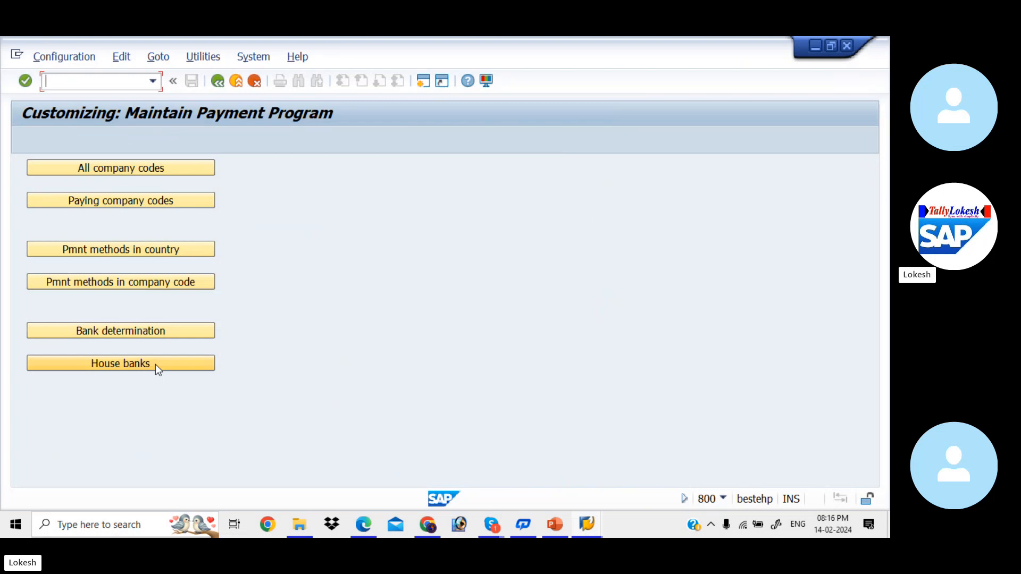
Open the house banks maintenance for company code KIAB
{"action": "left_click", "coordinate": [156, 365]}
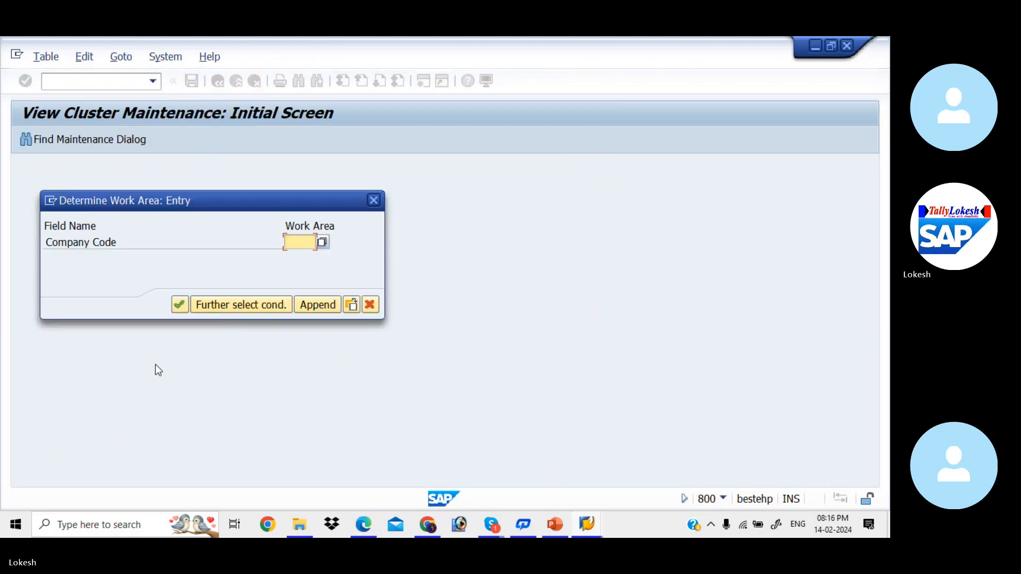
{"action": "type", "text": "k"}
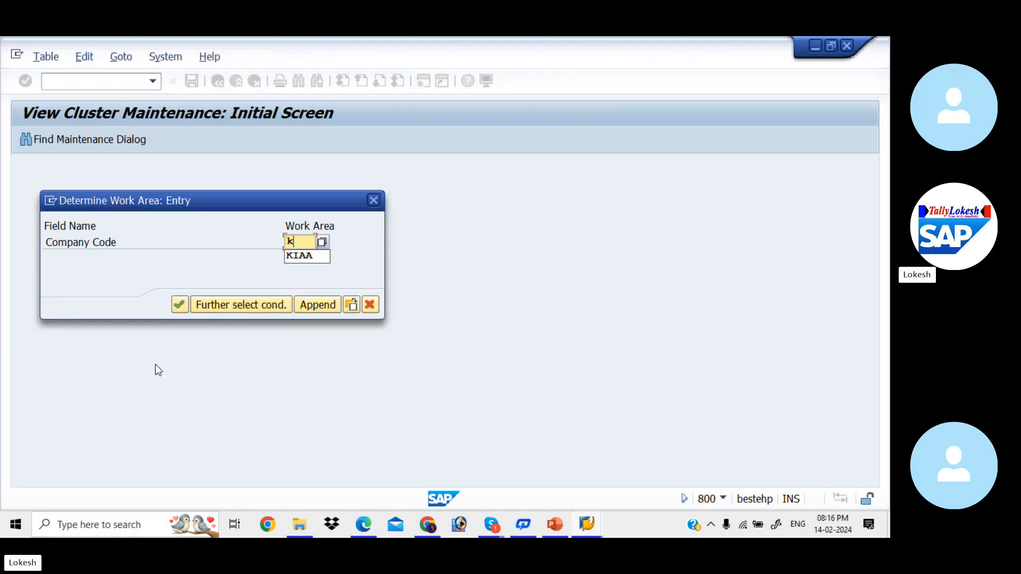
{"action": "type", "text": "iab"}
{"action": "key", "text": "Return"}
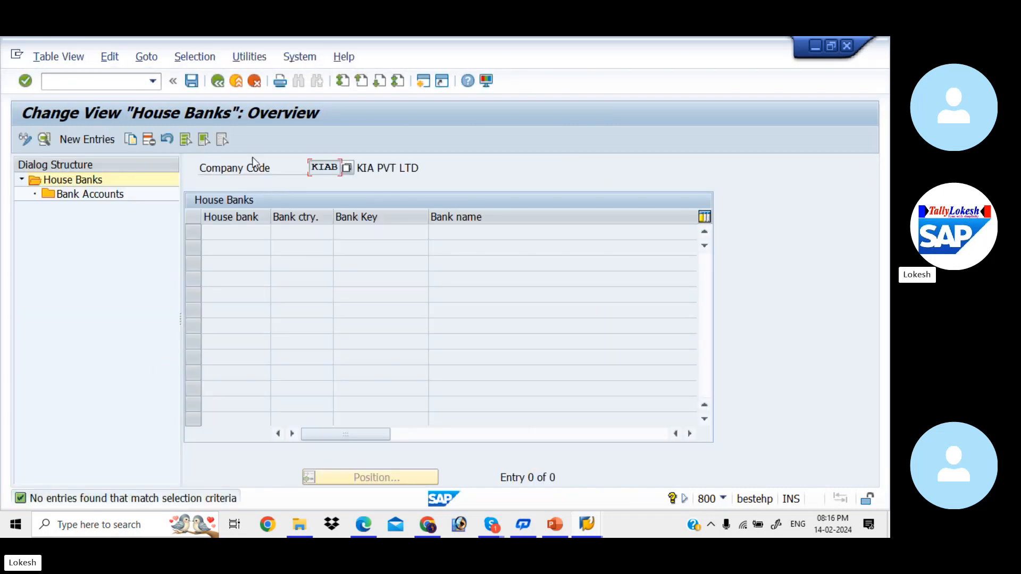
Create a new house bank SBI with bank country IN and bank key 123456789, and load its bank master data
{"action": "left_click", "coordinate": [97, 141]}
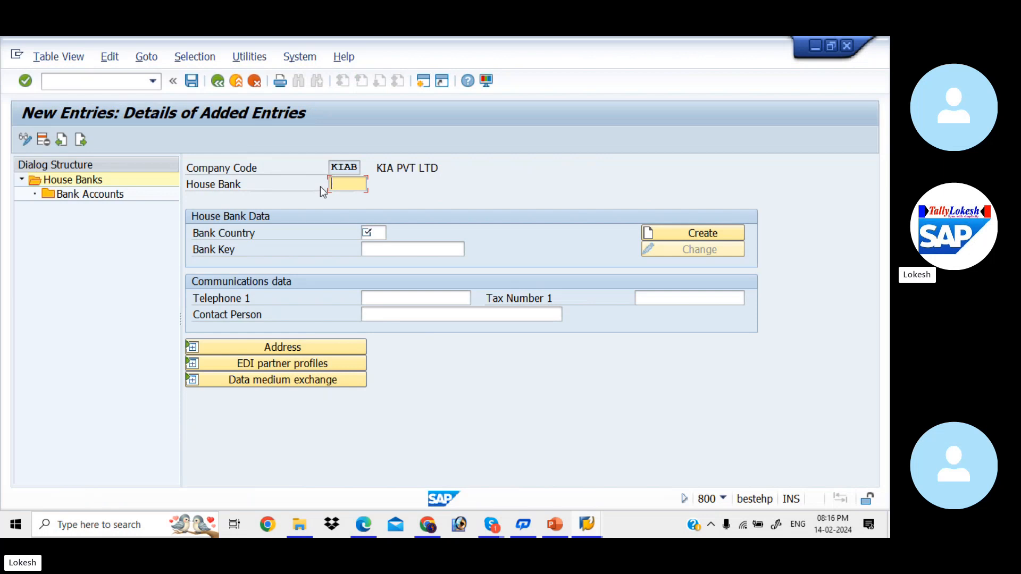
{"action": "type", "text": "sbi"}
{"action": "key", "text": "Tab"}
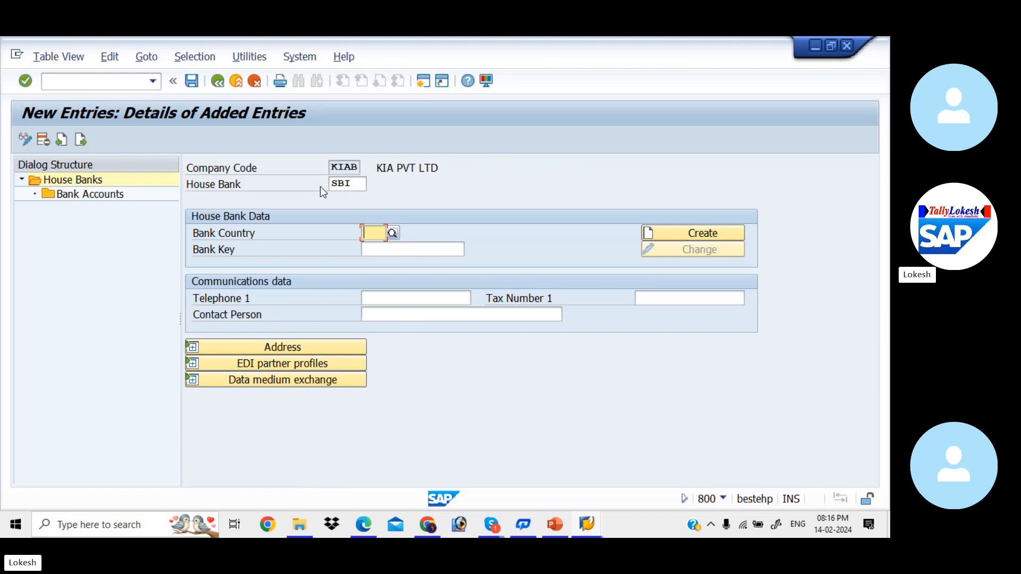
{"action": "type", "text": "IN"}
{"action": "key", "text": "Tab"}
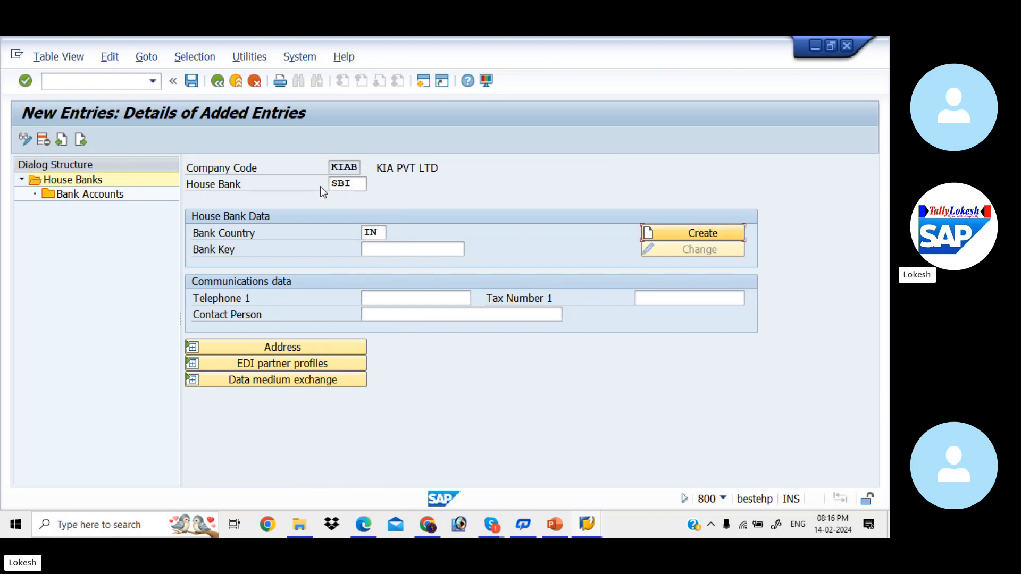
{"action": "key", "text": "Tab"}
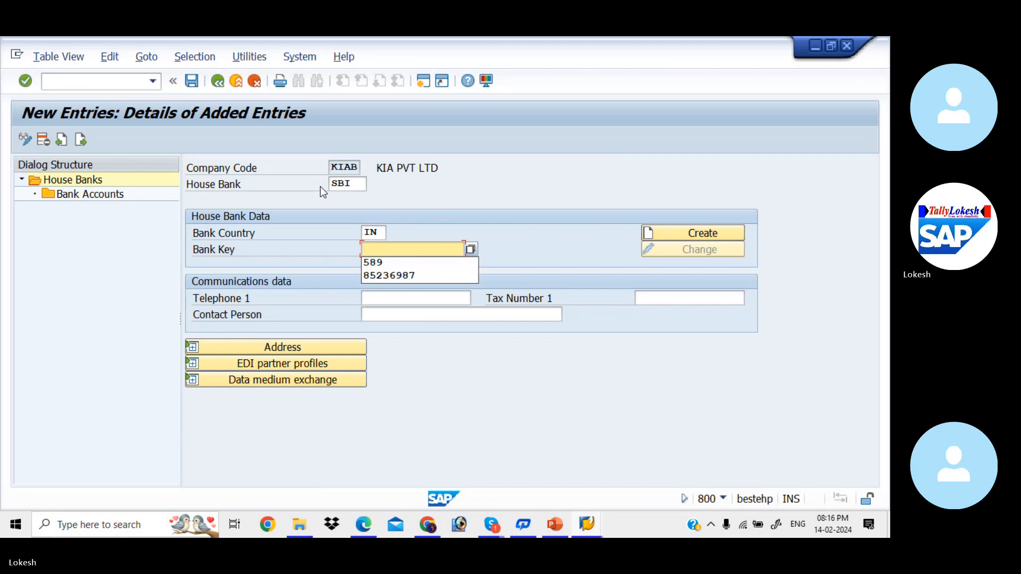
{"action": "type", "text": "1234"}
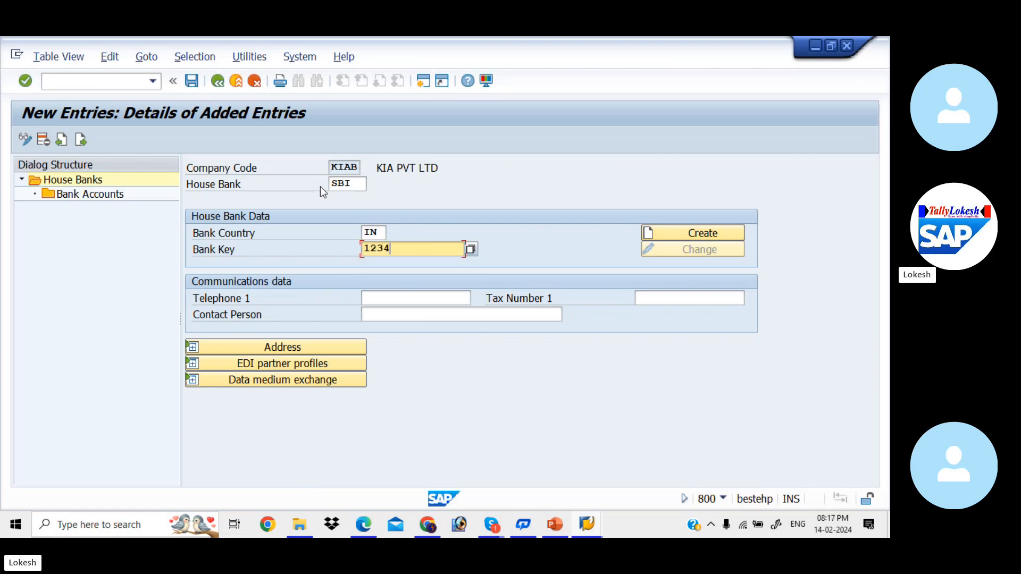
{"action": "type", "text": "56789"}
{"action": "key", "text": "Tab"}
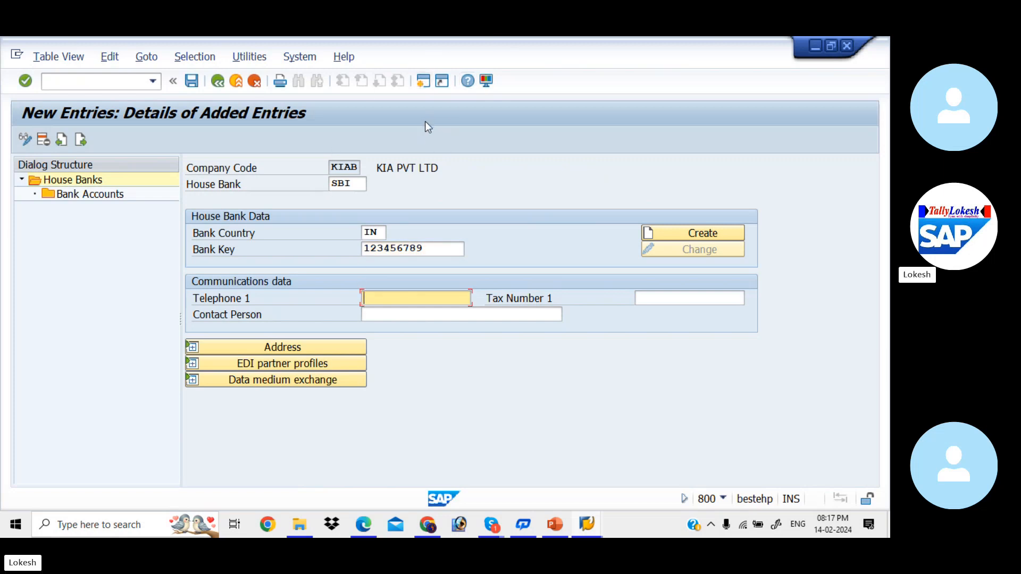
{"action": "left_click", "coordinate": [664, 233]}
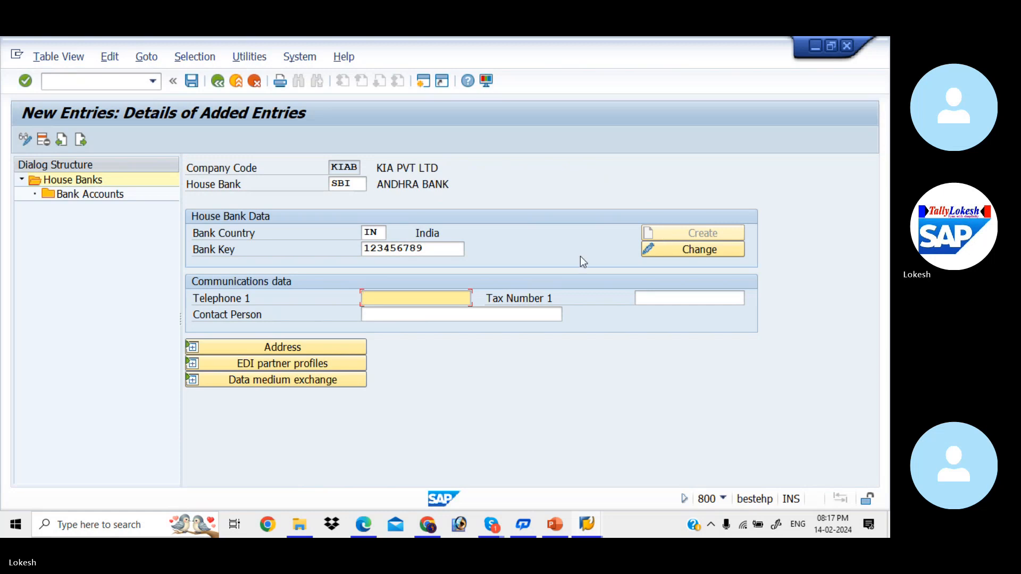
Enter the house bank's telephone number and the contact person's name in the communications data
{"action": "left_click", "coordinate": [445, 298]}
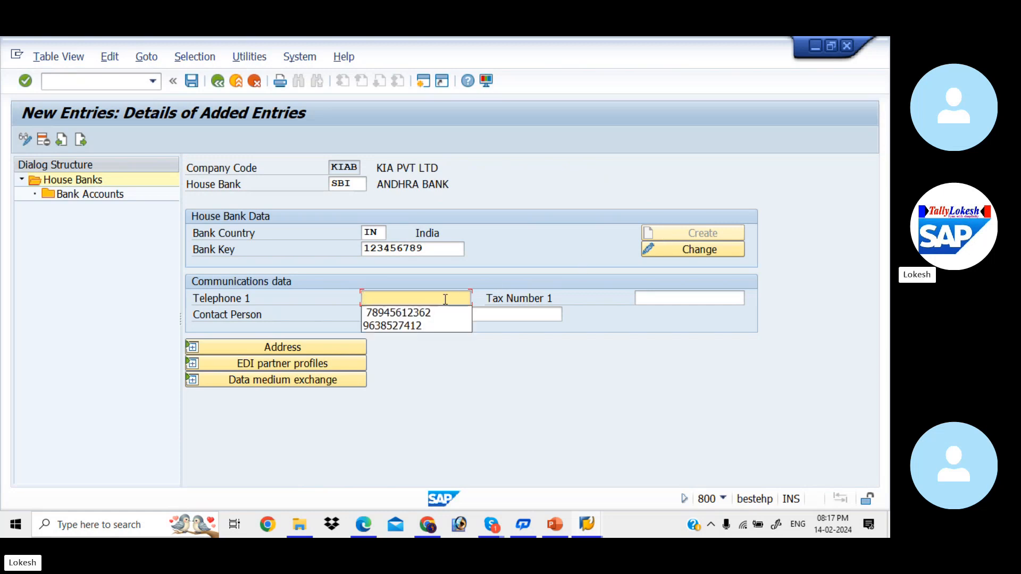
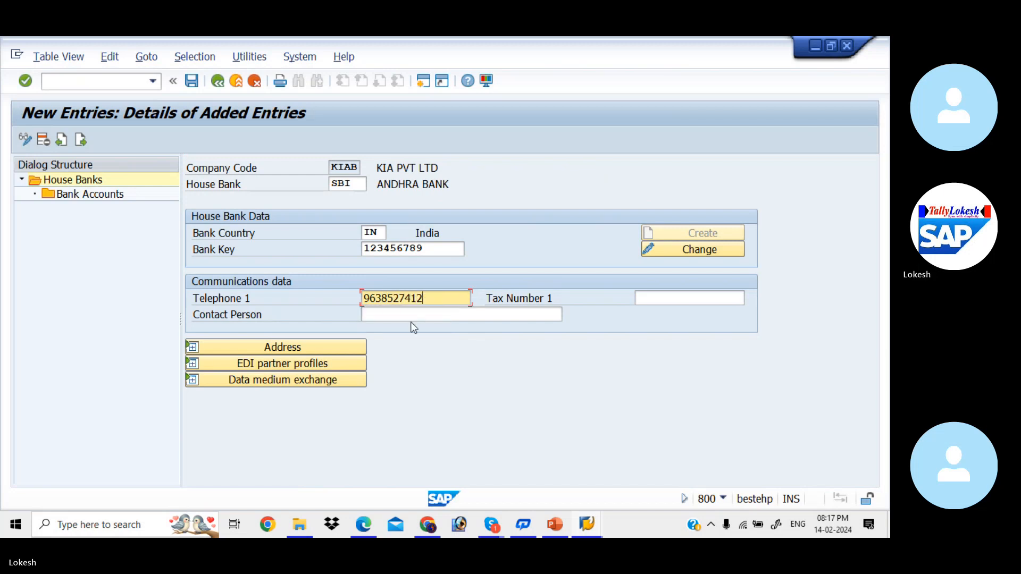
{"action": "left_click", "coordinate": [399, 315]}
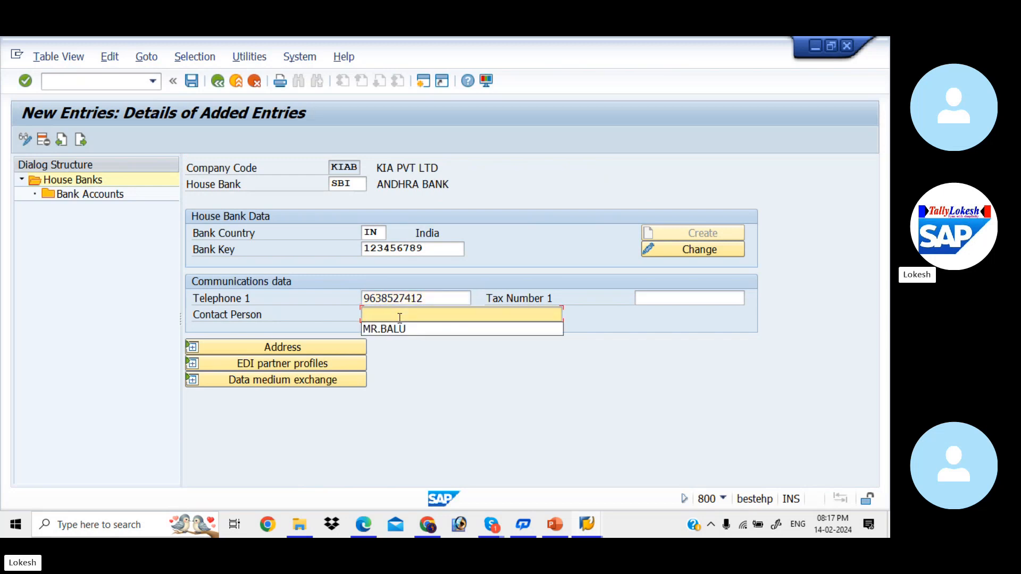
{"action": "left_click", "coordinate": [392, 329]}
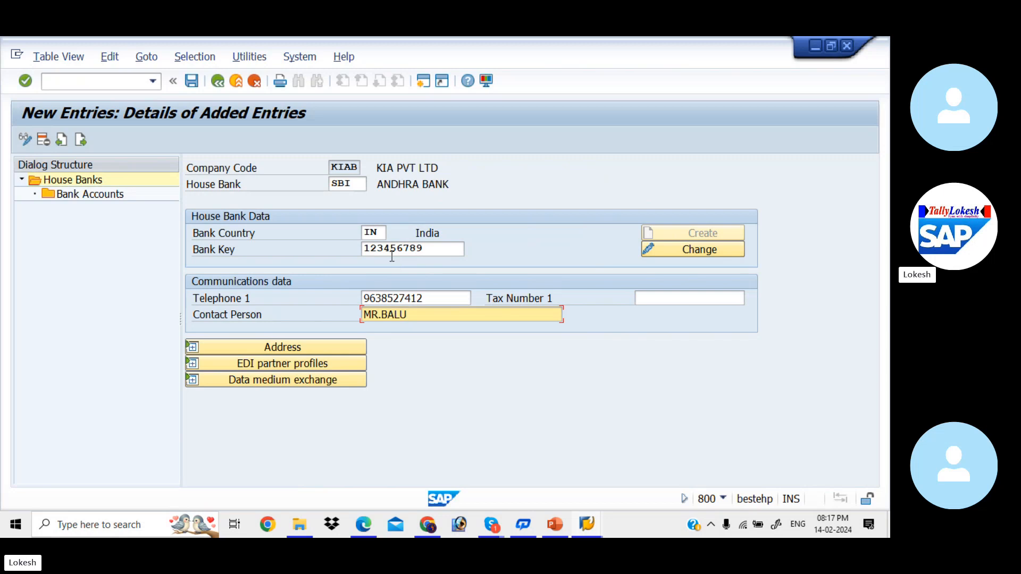
Open the bank data for editing and set the bank name to SBI BANK
{"action": "left_click", "coordinate": [666, 246]}
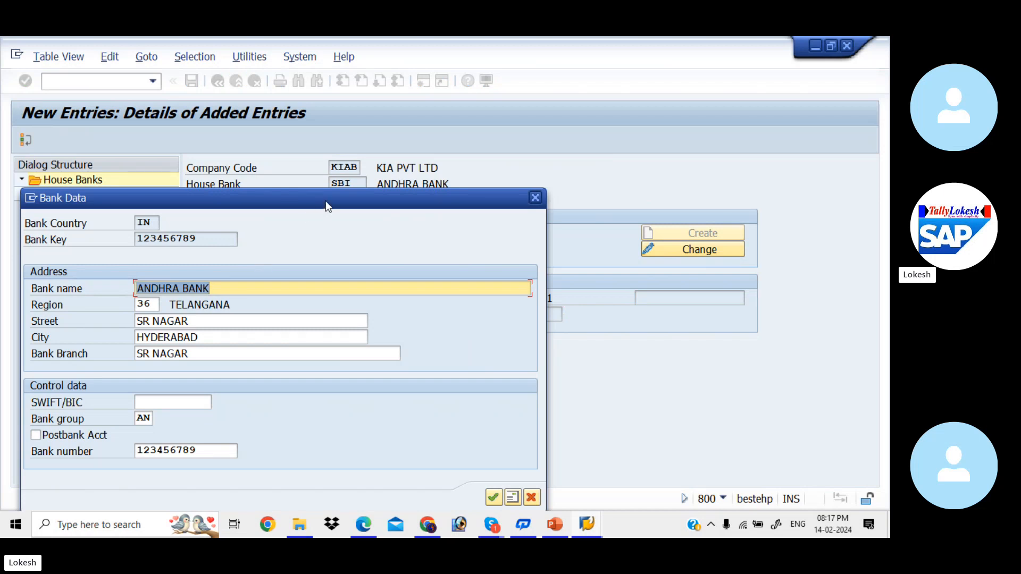
{"action": "key", "text": "BackSpace"}
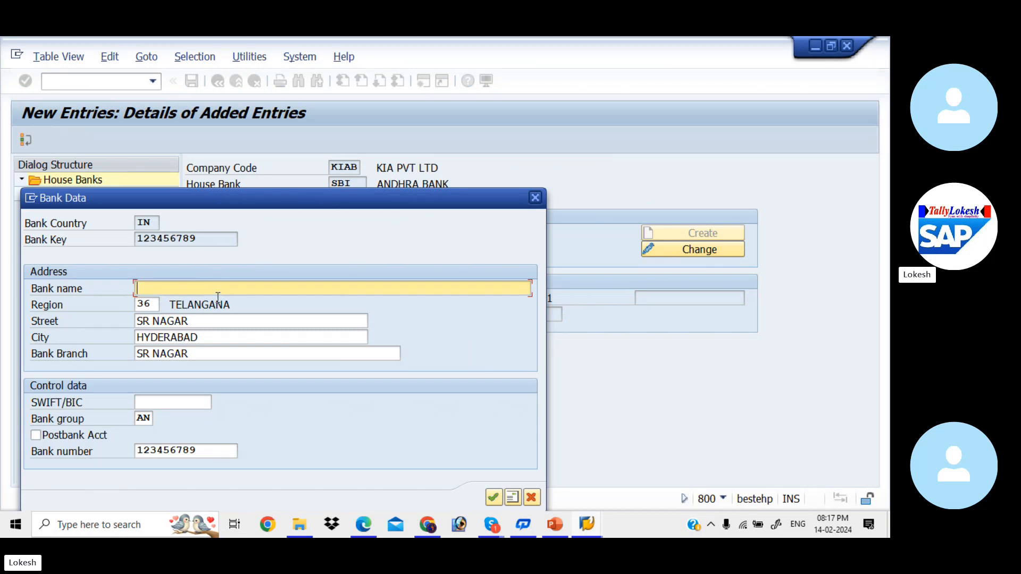
{"action": "type", "text": "SBI BANK"}
{"action": "key", "text": "Tab"}
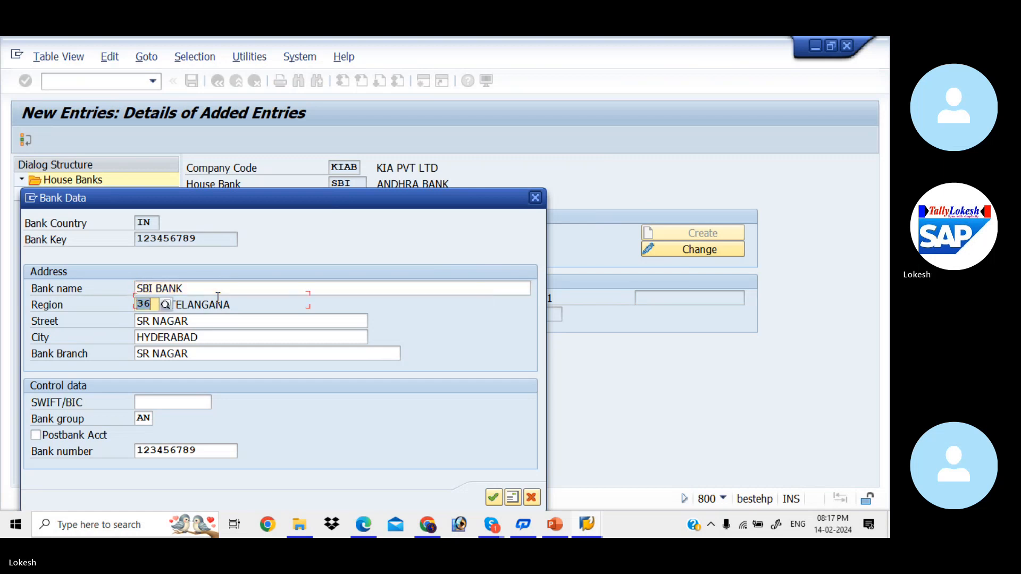
Set the bank's region to 01 and replace its street address in the bank data
{"action": "type", "text": "01"}
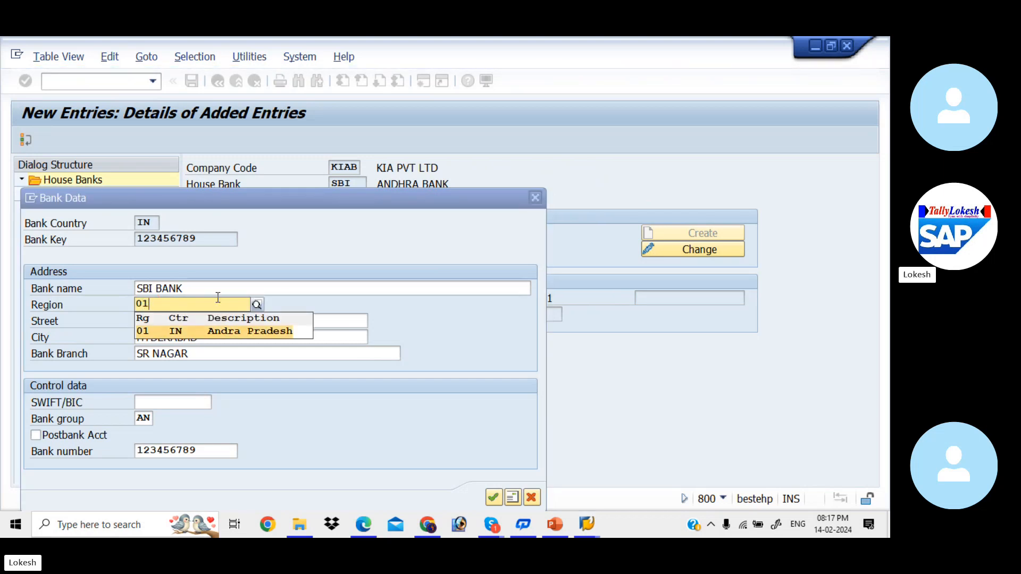
{"action": "key", "text": "Tab"}
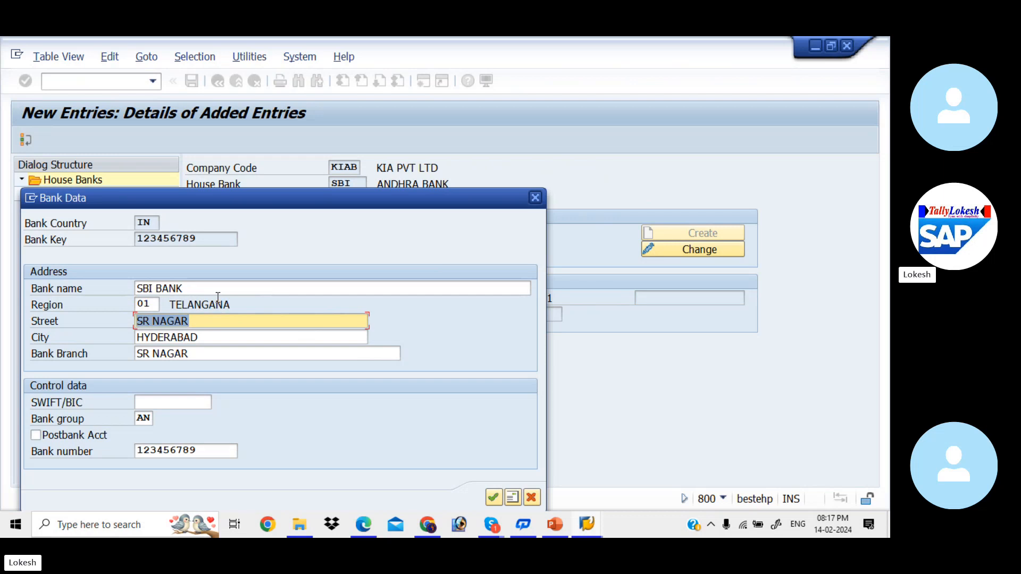
{"action": "key", "text": "BackSpace"}
{"action": "type", "text": "7 RO"}
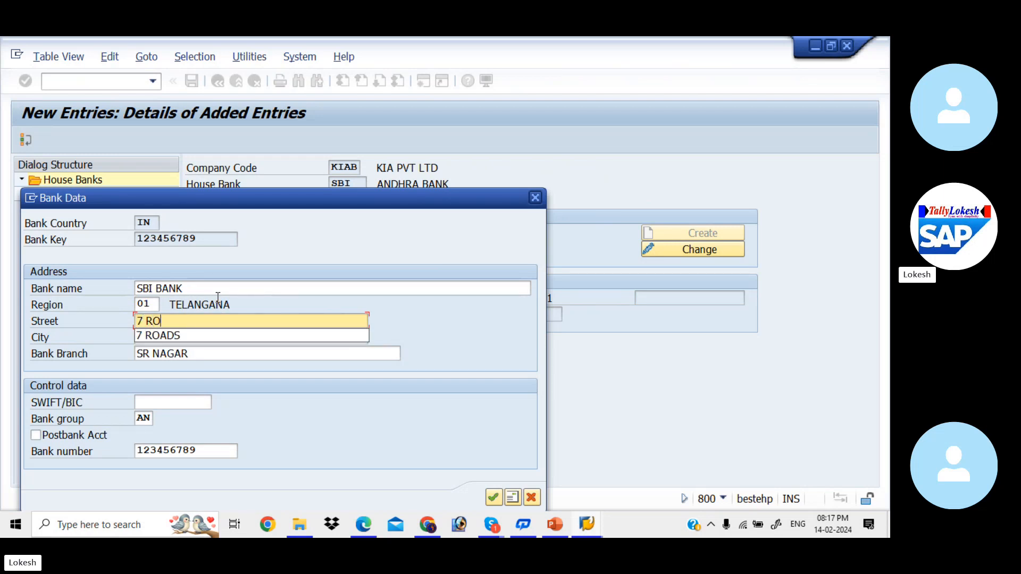
{"action": "key", "text": "Down"}
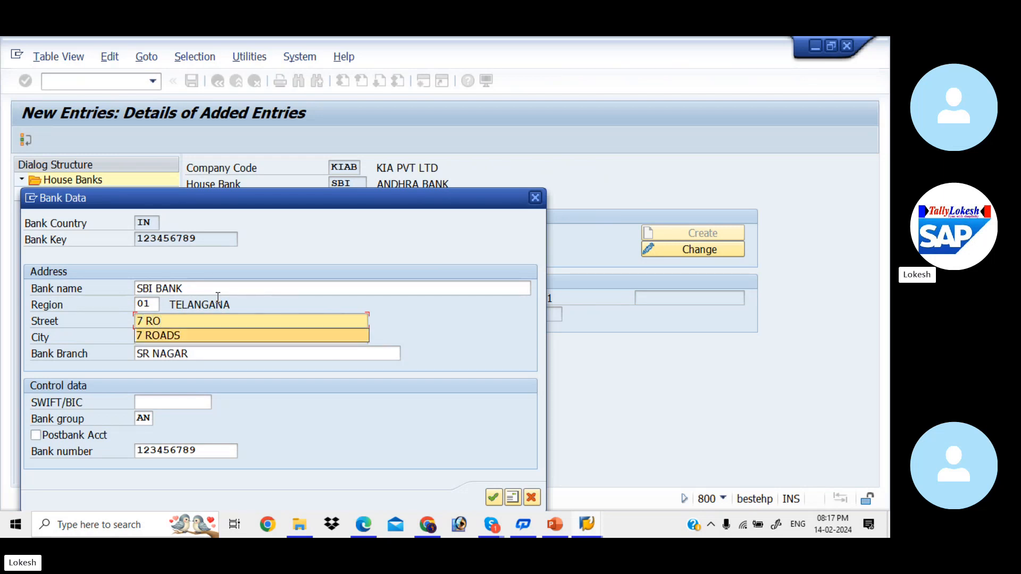
{"action": "key", "text": "Tab"}
Set the bank's city and bank branch to KADAPA and accept the bank data
{"action": "type", "text": "KD"}
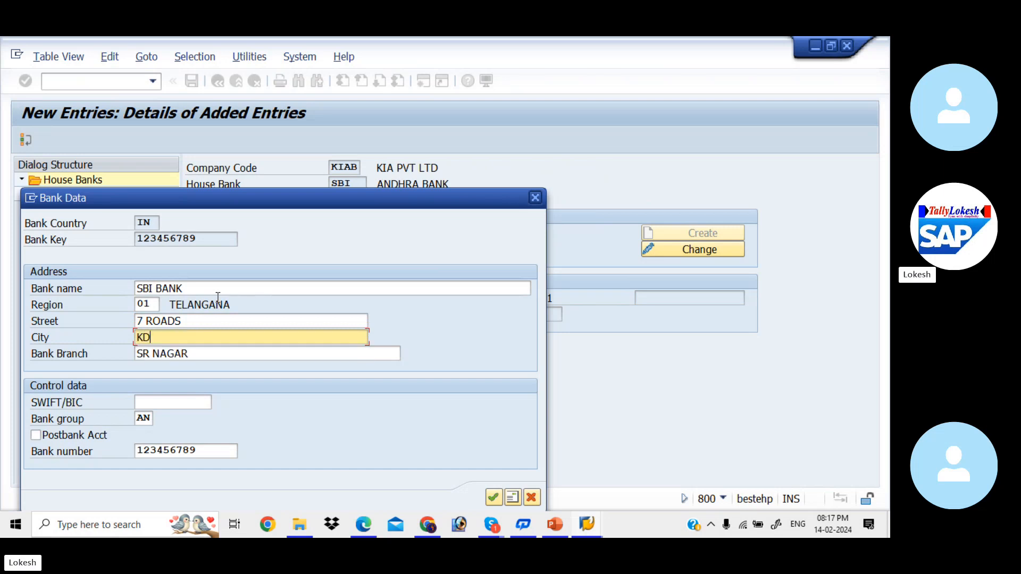
{"action": "key", "text": "BackSpace"}
{"action": "type", "text": "ADAPA"}
{"action": "key", "text": "Tab"}
{"action": "type", "text": "KADA"}
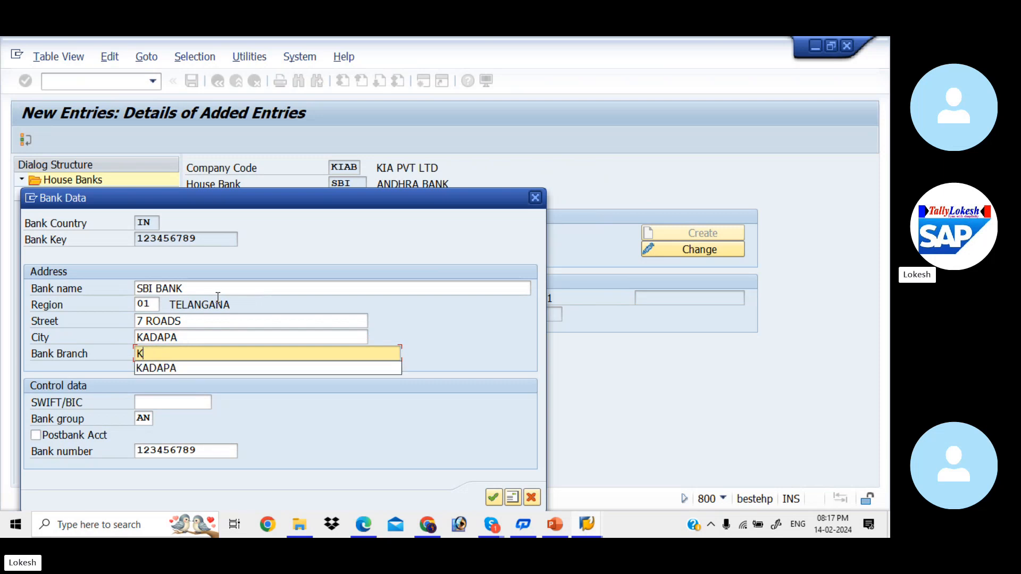
{"action": "type", "text": "PA"}
{"action": "key", "text": "Tab"}
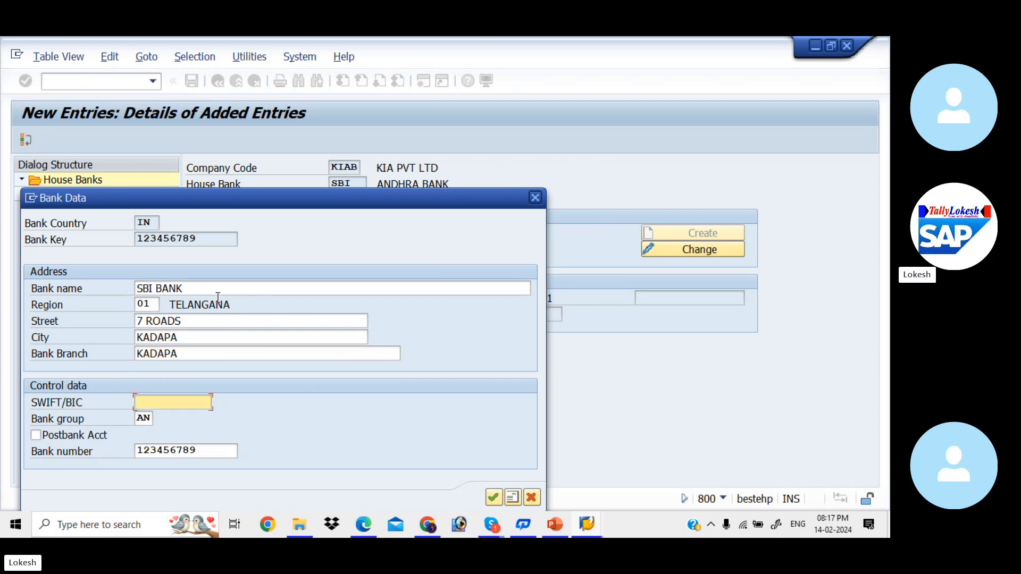
{"action": "left_click", "coordinate": [493, 502]}
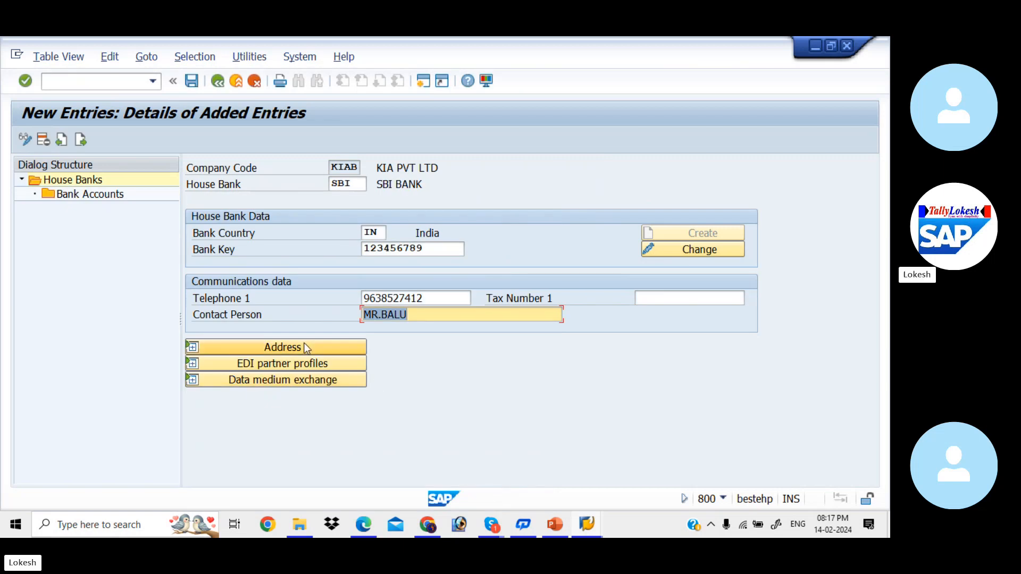
Show the house bank's address details and save house bank SBI under customizing request MAHK912417
{"action": "left_click", "coordinate": [304, 347]}
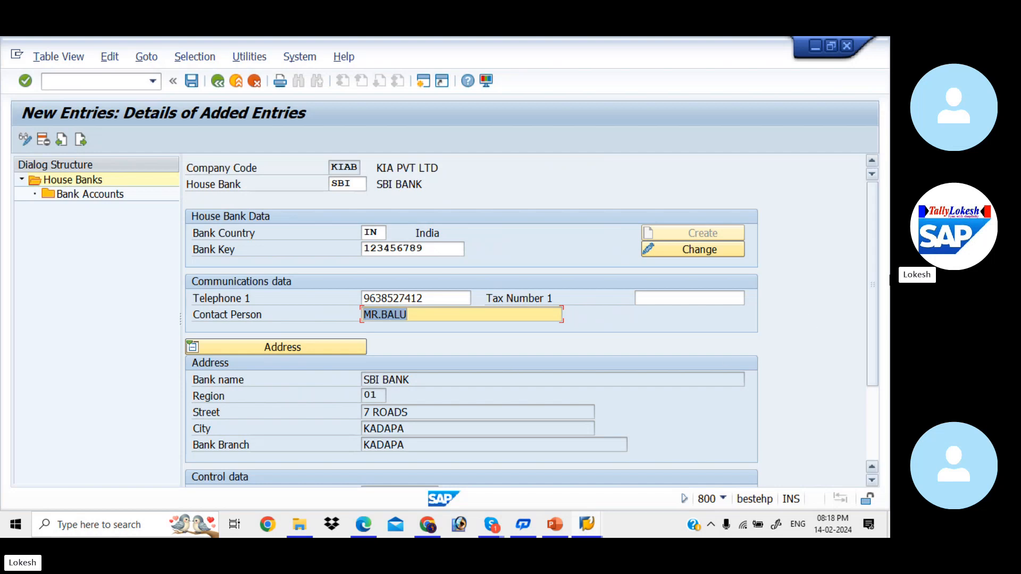
{"action": "left_click_drag", "start_coordinate": [870, 294], "coordinate": [872, 218]}
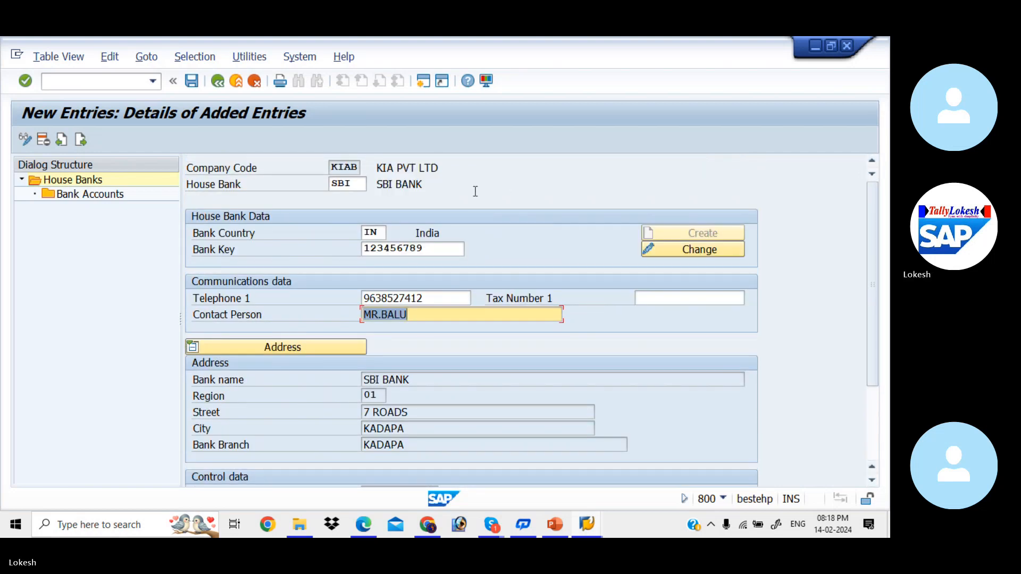
{"action": "left_click", "coordinate": [191, 81]}
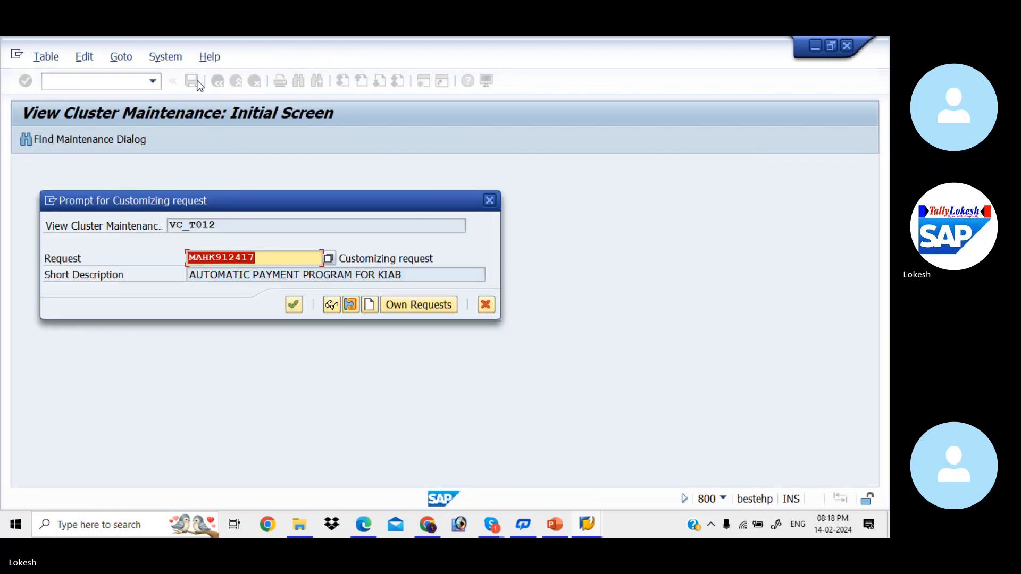
{"action": "left_click", "coordinate": [293, 304]}
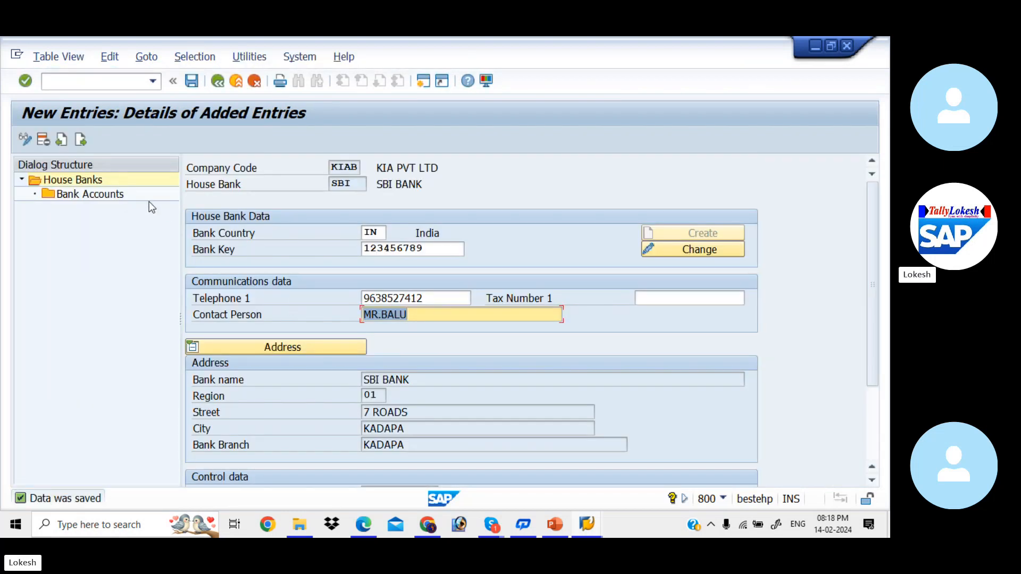
Start a new bank account entry for house bank SBI with account ID SBI1
{"action": "double_click", "coordinate": [112, 195]}
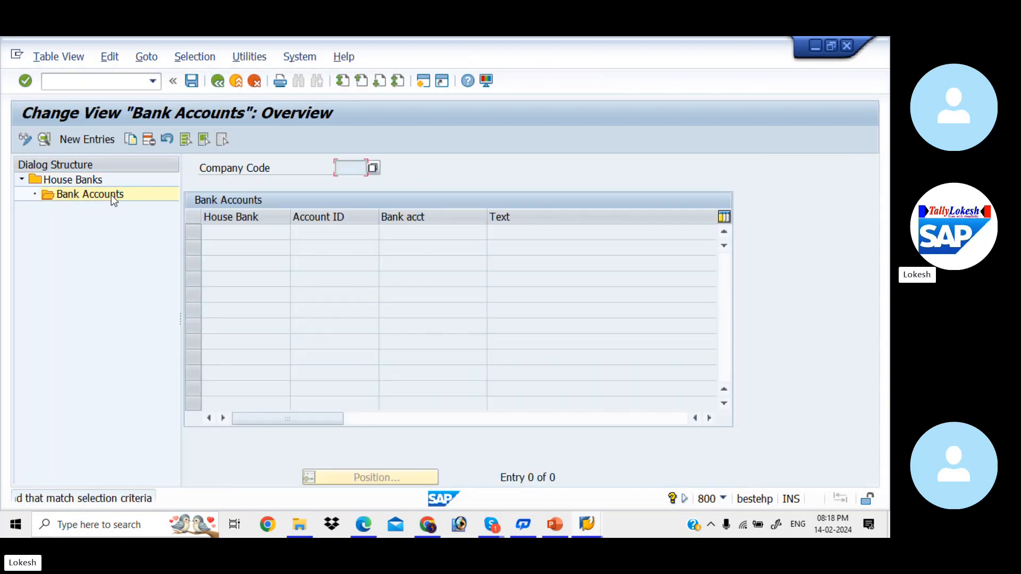
{"action": "left_click", "coordinate": [87, 139]}
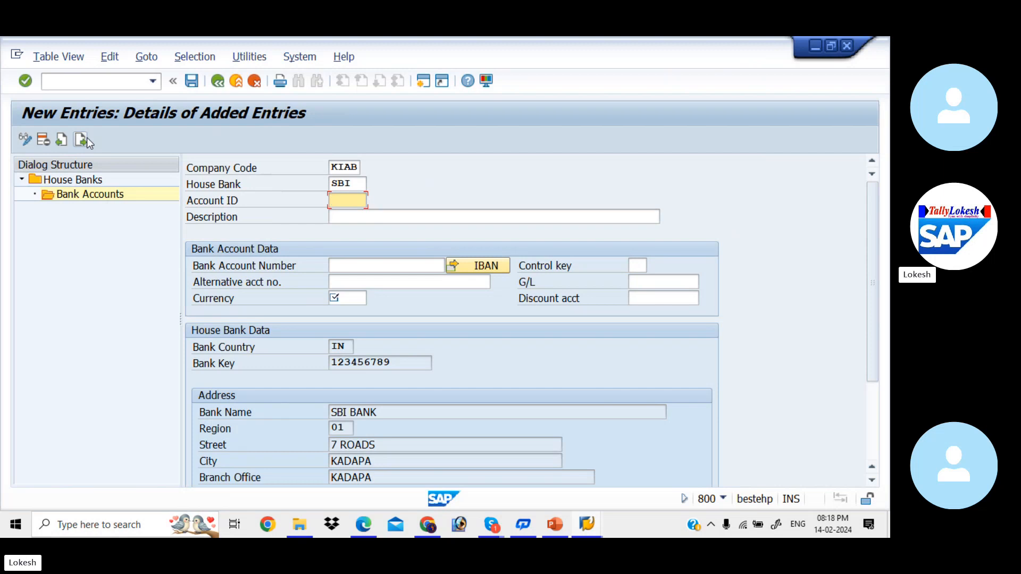
{"action": "type", "text": "SBI1"}
{"action": "key", "text": "Tab"}
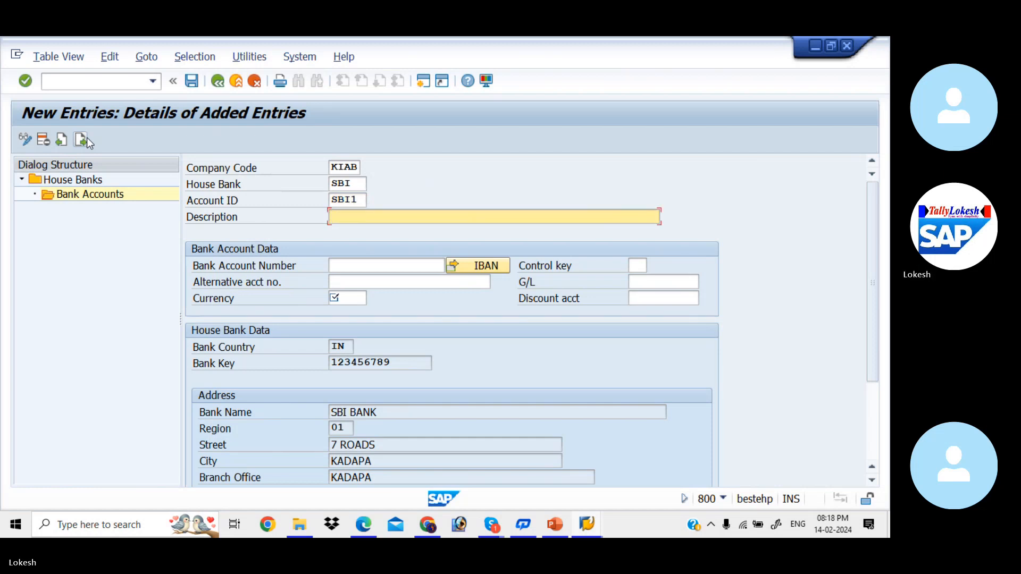
Set the bank account's description to SBI BANK FOR KIAB, adapting the earlier description SBI BANK FOR LIT
{"action": "key", "text": "space"}
{"action": "key", "text": "Down"}
{"action": "key", "text": "Down"}
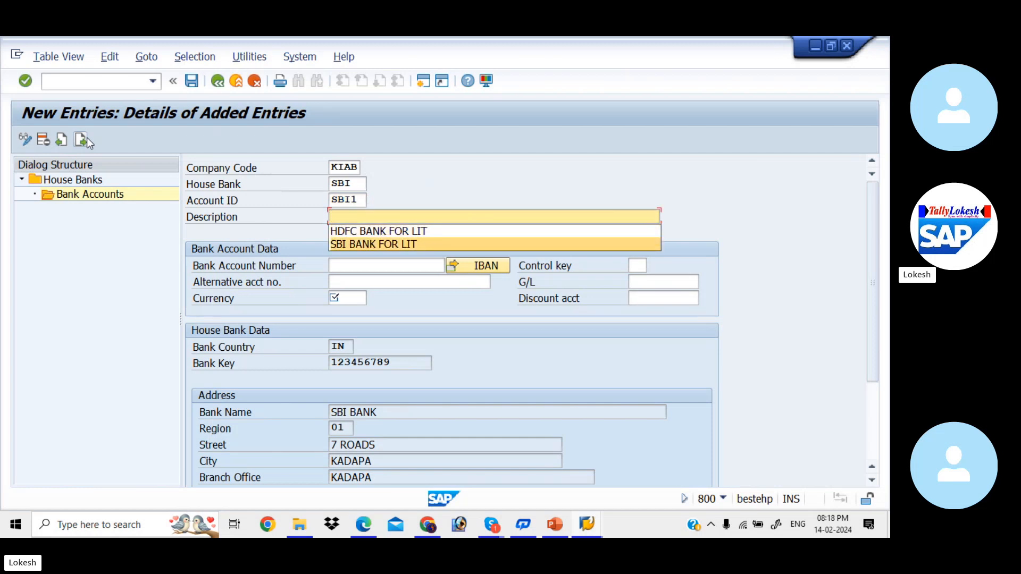
{"action": "key", "text": "Return"}
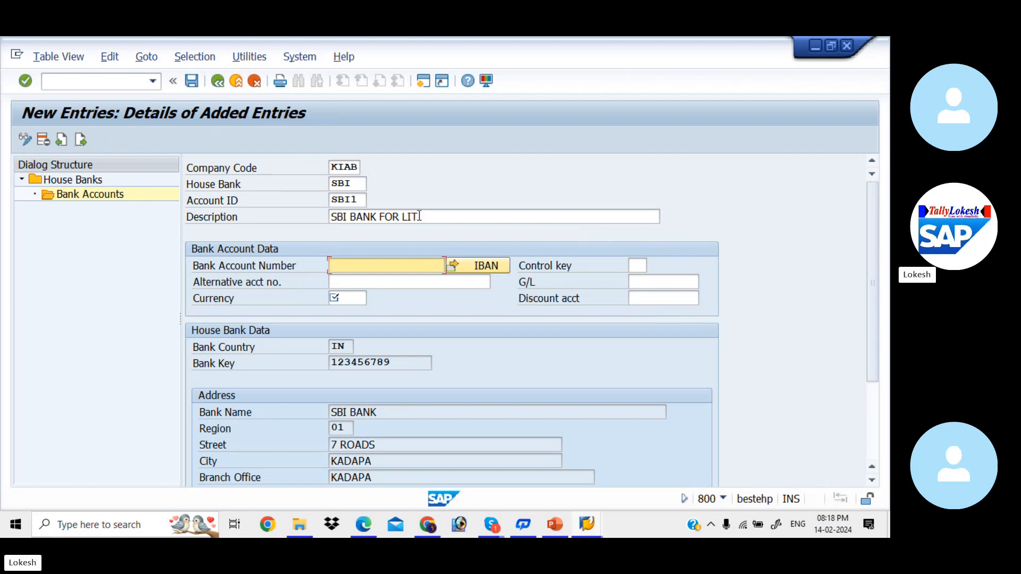
{"action": "left_click", "coordinate": [419, 215]}
{"action": "key", "text": "BackSpace"}
{"action": "key", "text": "BackSpace"}
{"action": "key", "text": "BackSpace"}
{"action": "type", "text": "KI"}
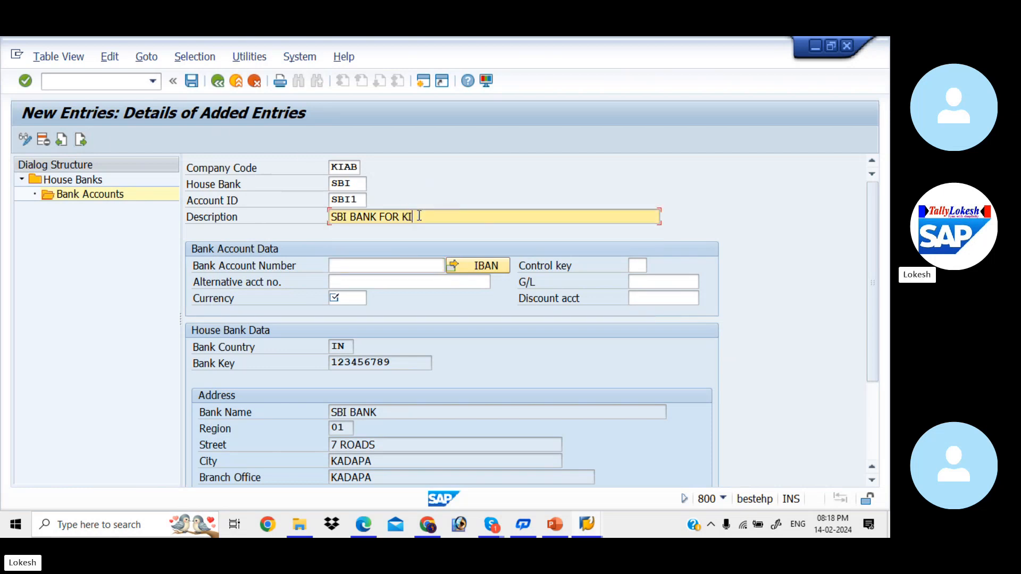
{"action": "type", "text": "AB"}
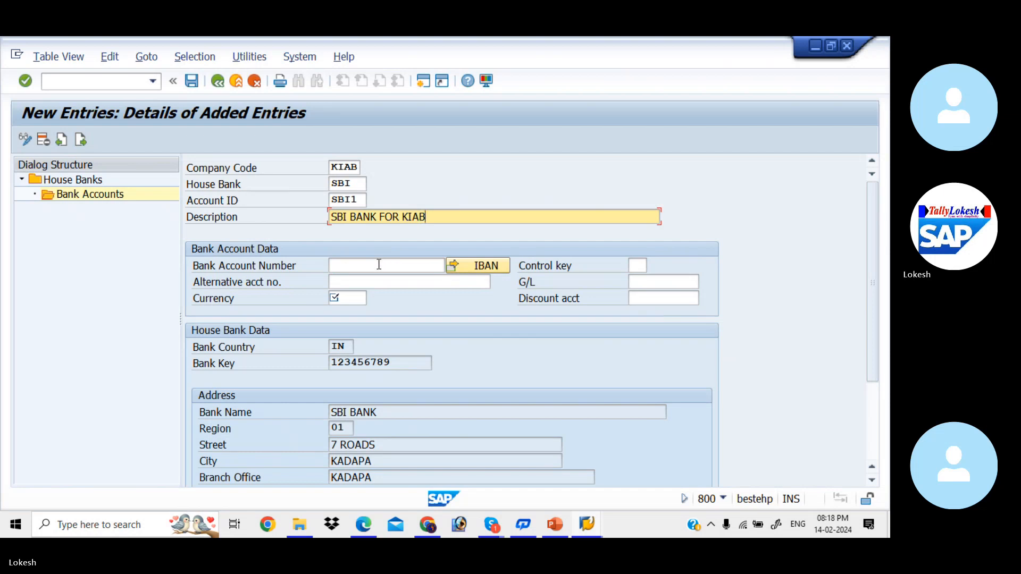
Enter the bank account number and alternative account number, and set the currency to INR
{"action": "left_click", "coordinate": [379, 264]}
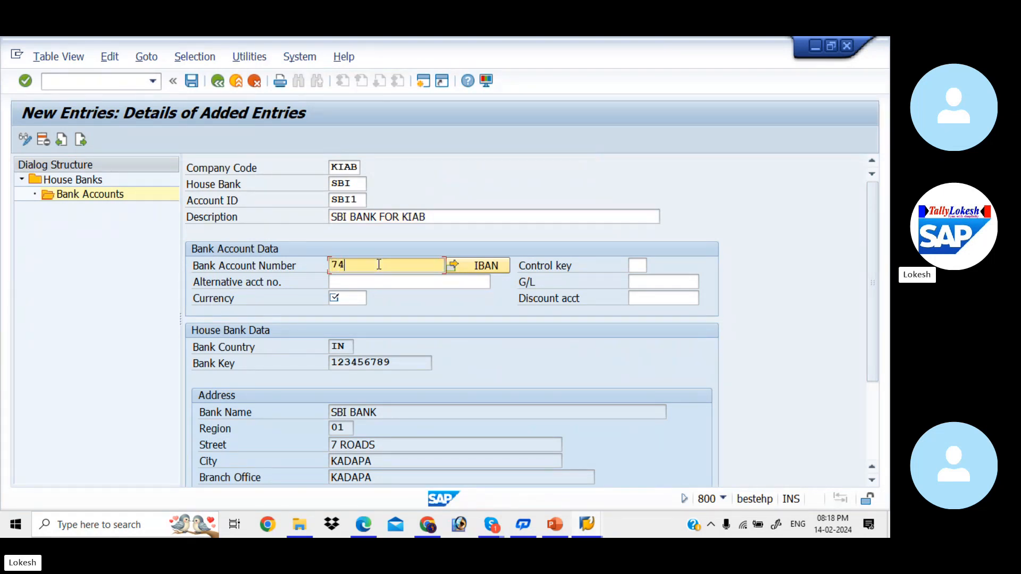
{"action": "key", "text": "Tab"}
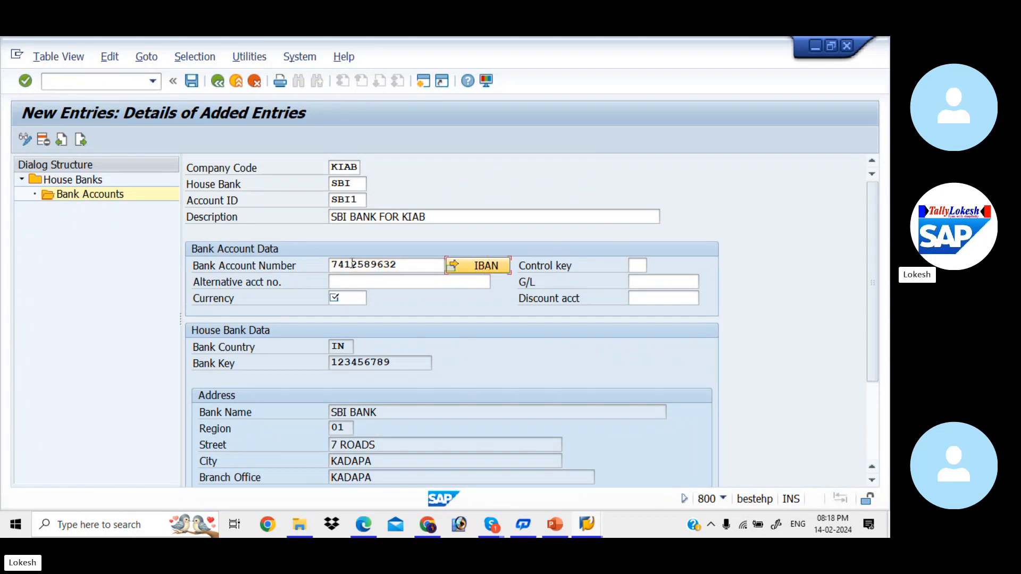
{"action": "left_click", "coordinate": [352, 286]}
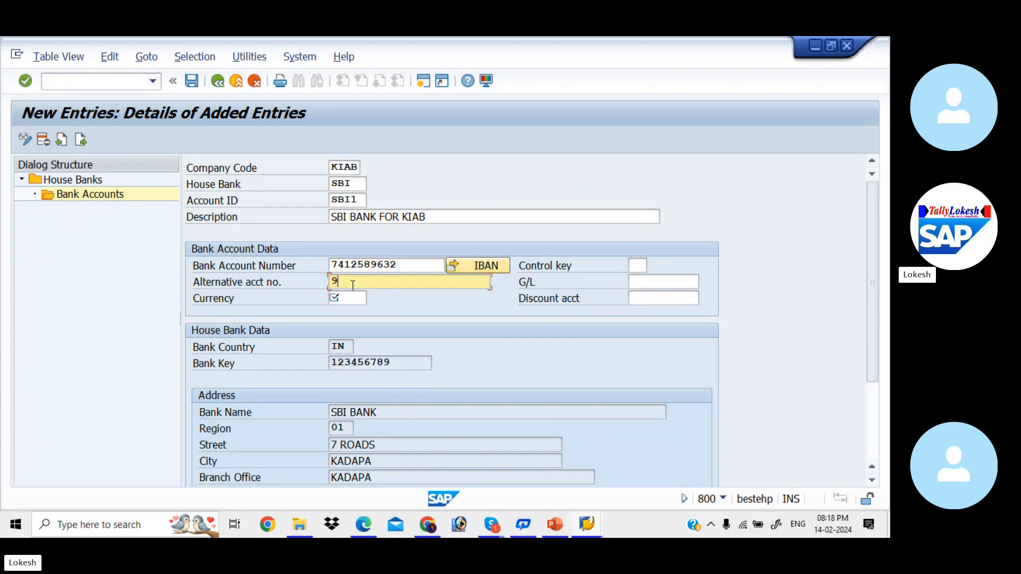
{"action": "left_click", "coordinate": [348, 297]}
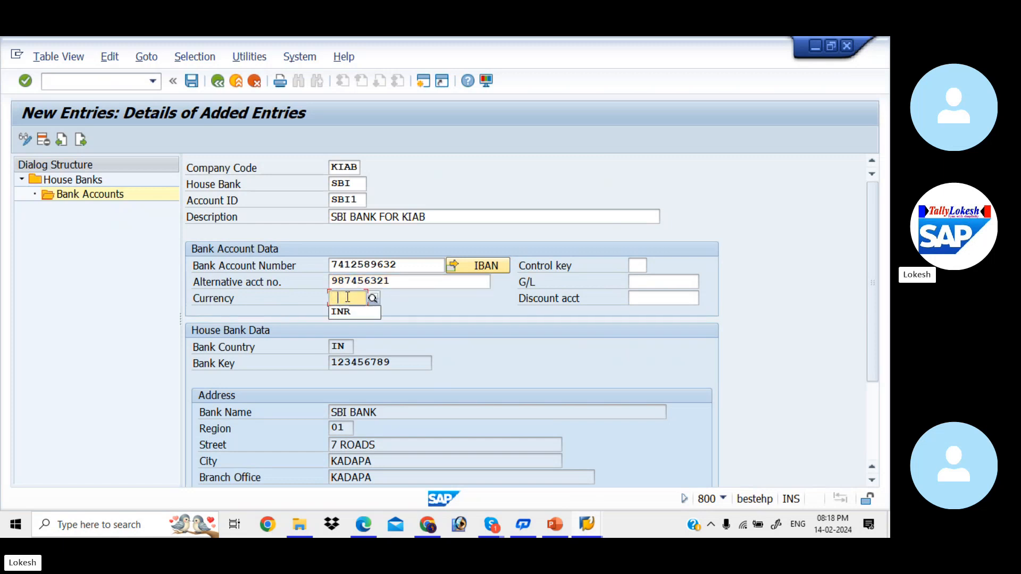
{"action": "key", "text": "Tab"}
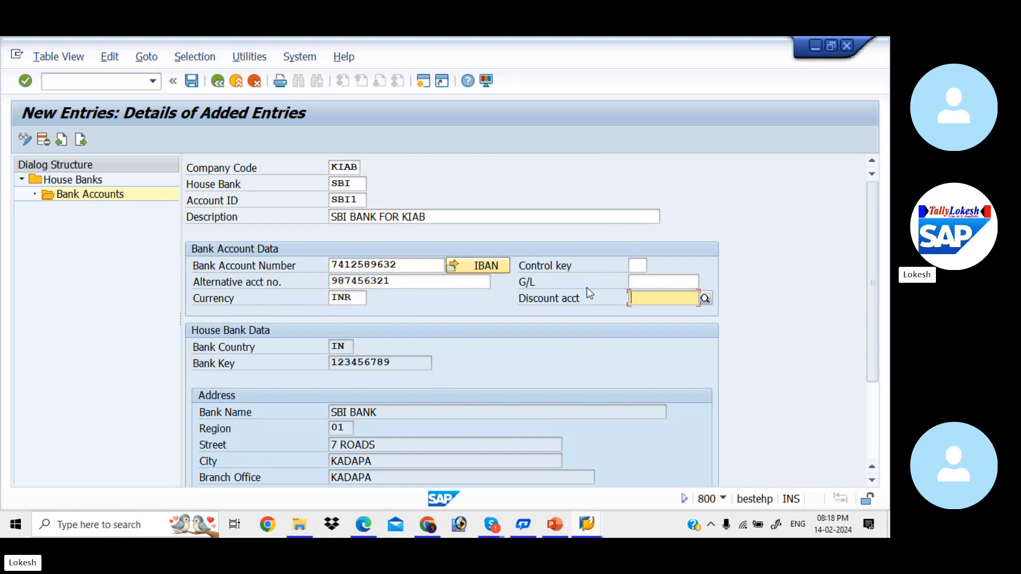
Assign G/L account 200001 (SBI Bank A/c) from chart of accounts KIAA and save the bank account without transporting the IBAN
{"action": "left_click", "coordinate": [655, 280]}
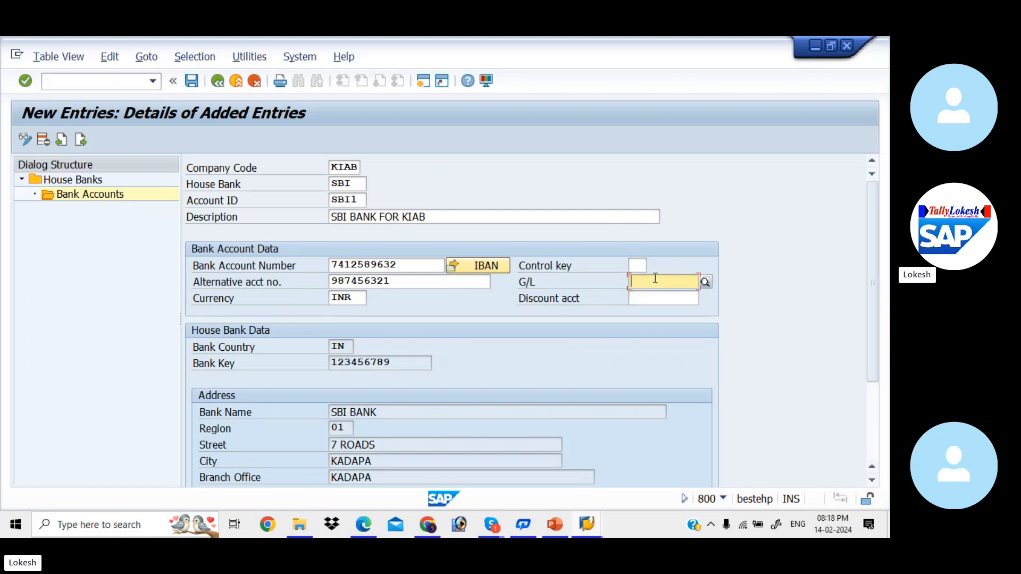
{"action": "left_click", "coordinate": [705, 283]}
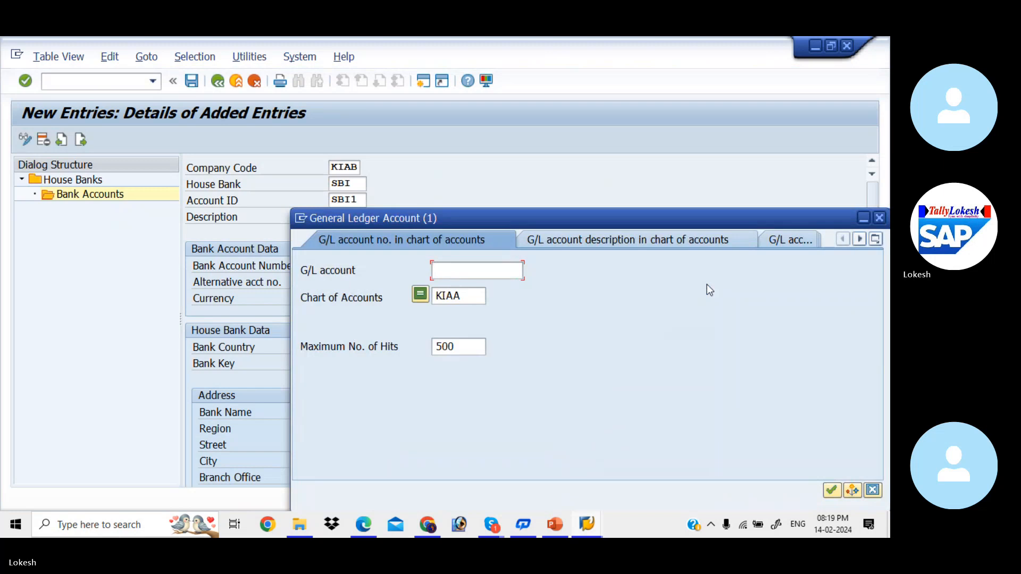
{"action": "key", "text": "Return"}
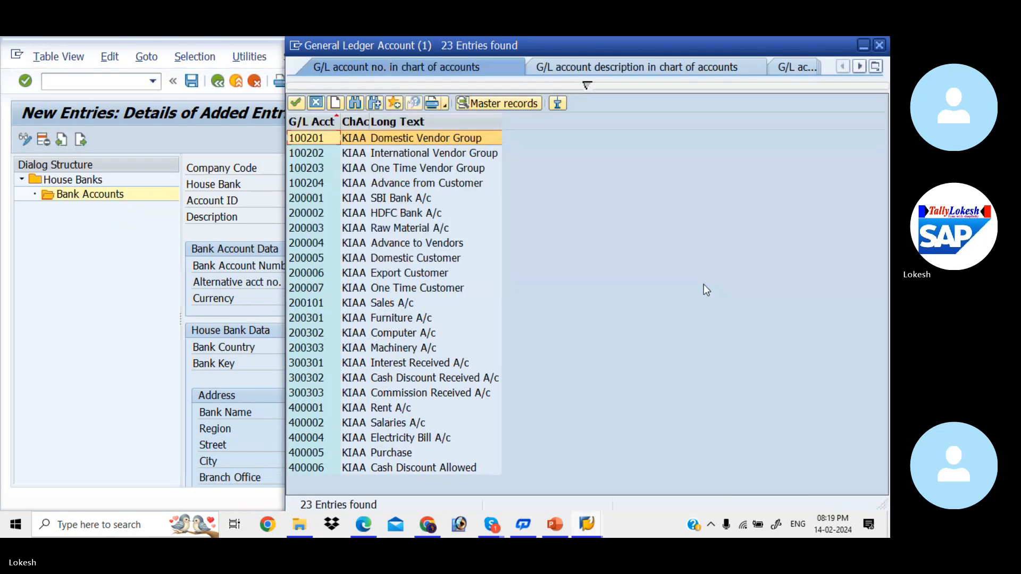
{"action": "double_click", "coordinate": [414, 198]}
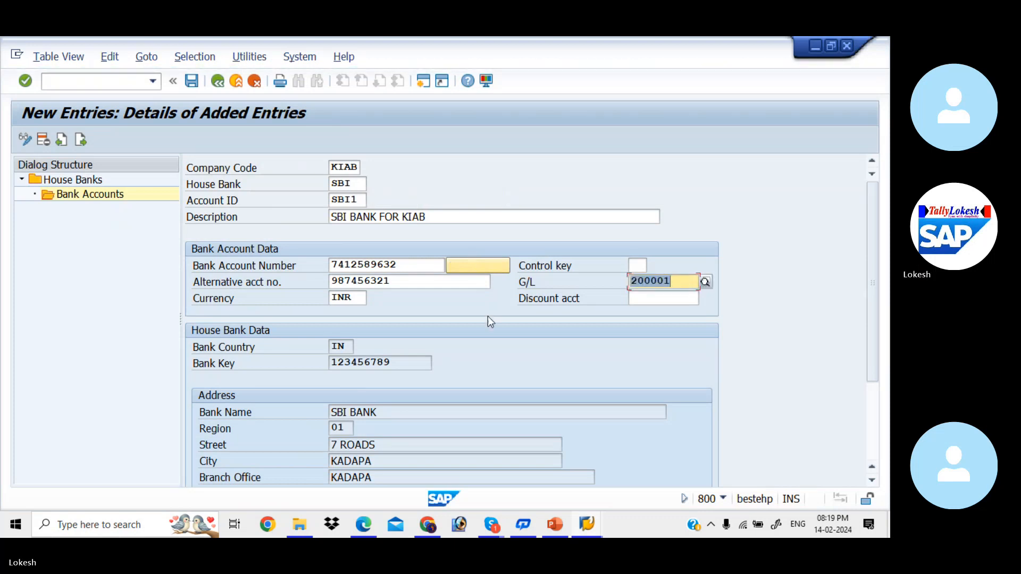
{"action": "left_click", "coordinate": [192, 83]}
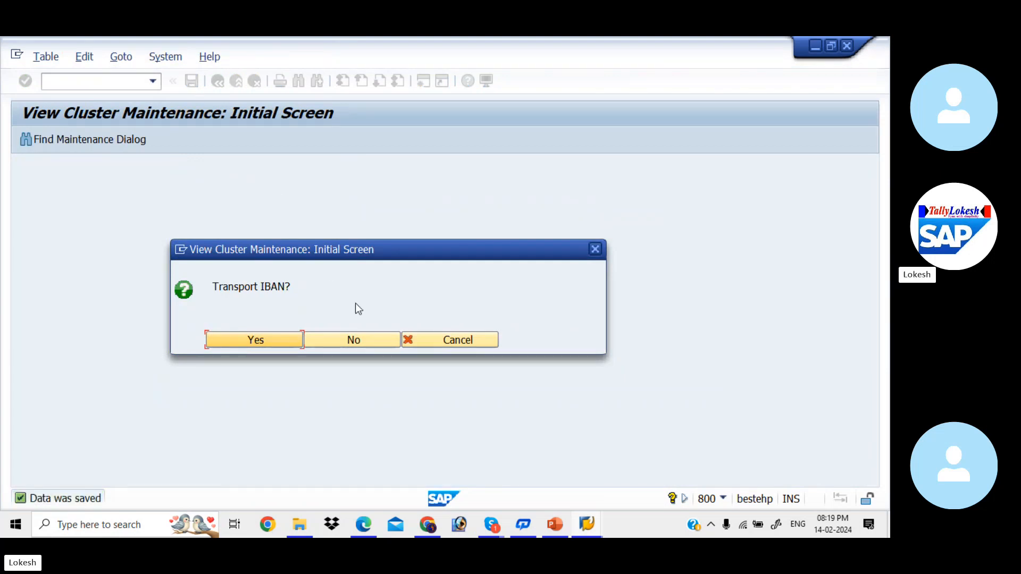
{"action": "left_click", "coordinate": [367, 341]}
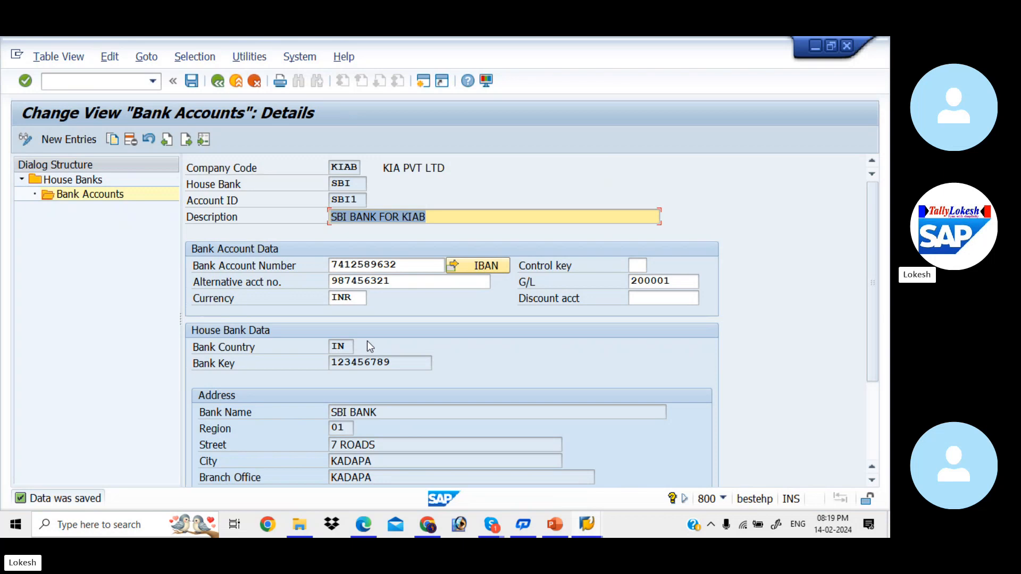
Open central G/L account editing in a new session and look up the SBI and HDFC bank accounts under current assets
{"action": "left_click", "coordinate": [426, 81]}
{"action": "type", "text": "FS00"}
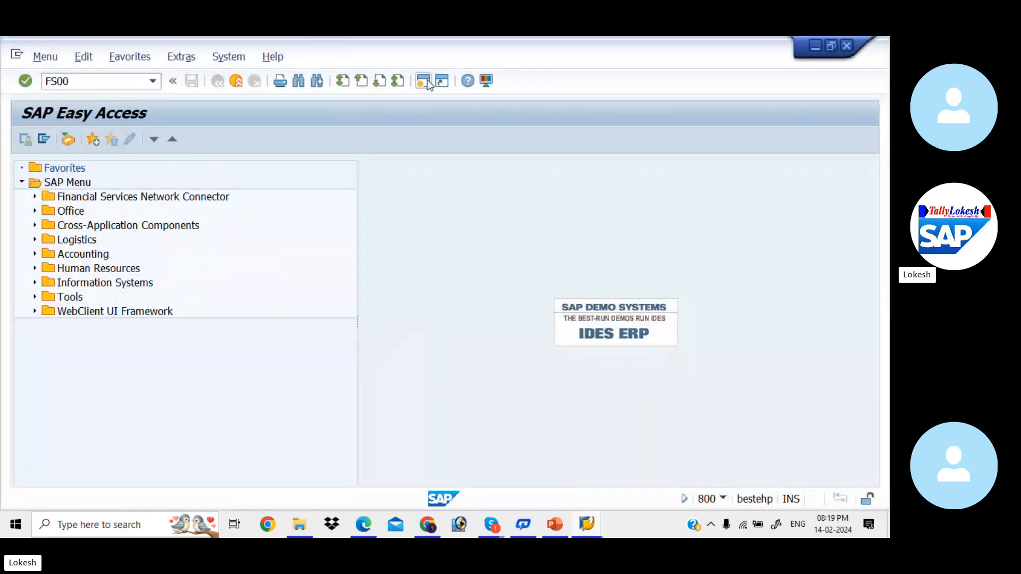
{"action": "key", "text": "Return"}
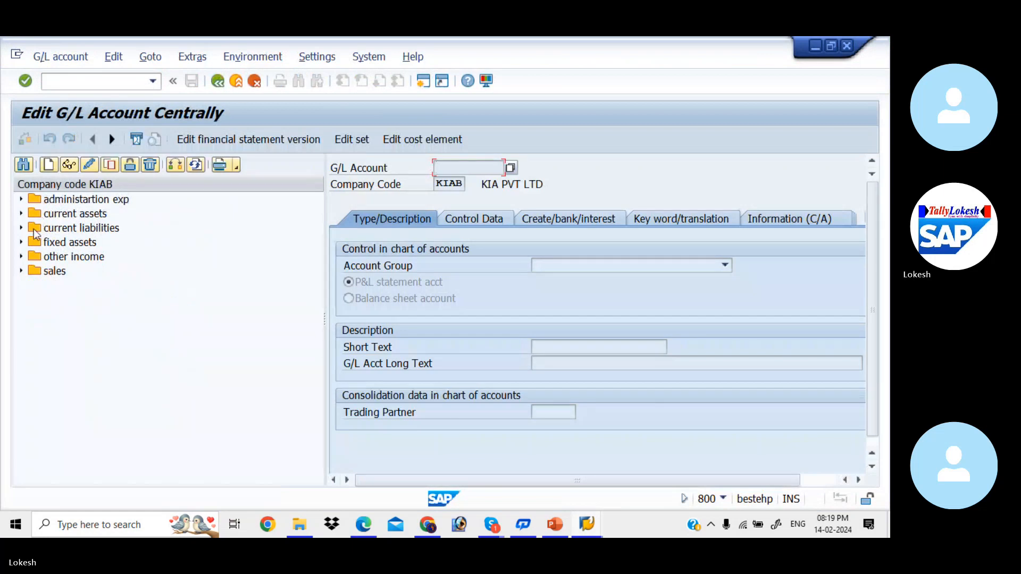
{"action": "left_click", "coordinate": [22, 214]}
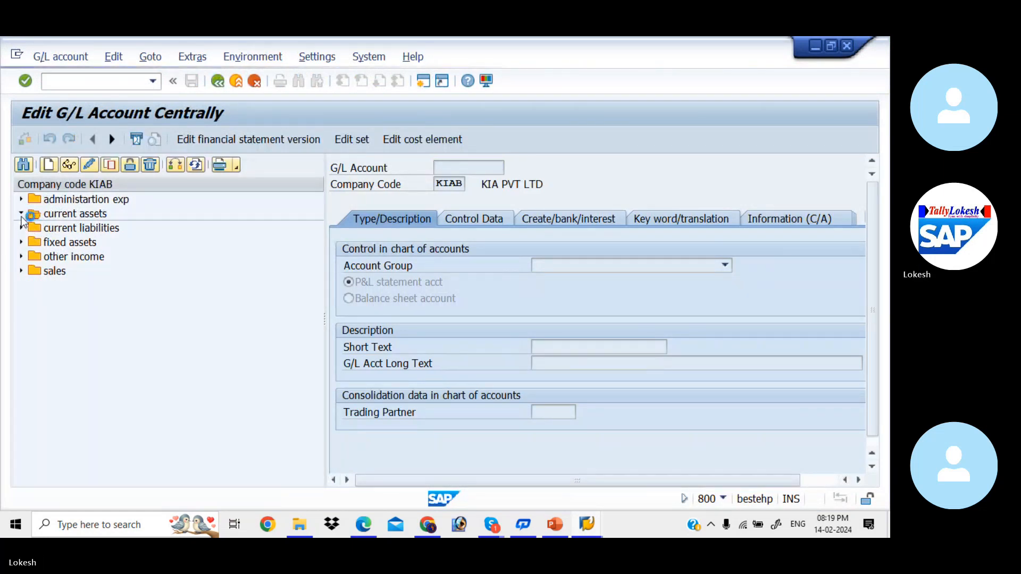
{"action": "left_click", "coordinate": [81, 232]}
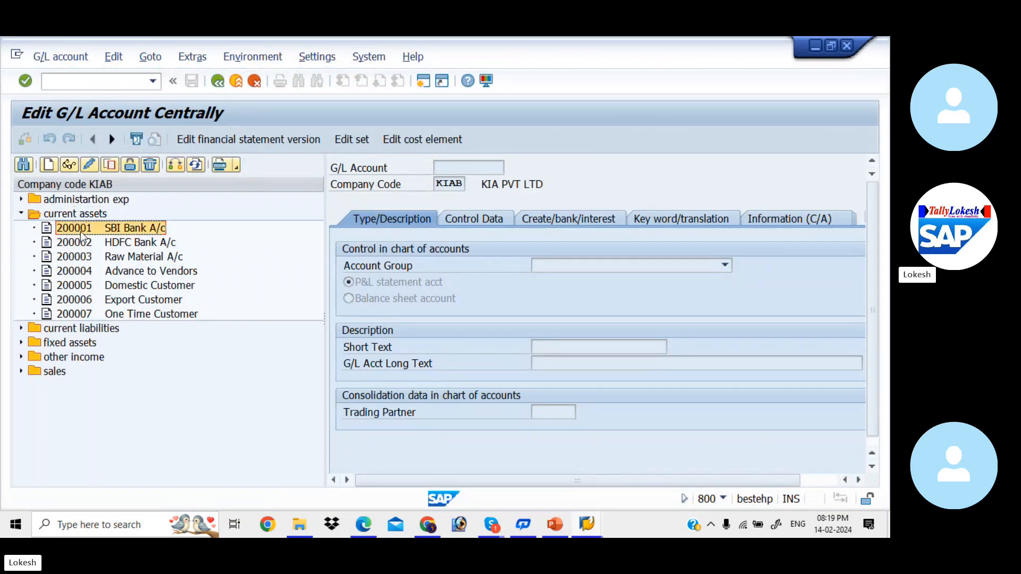
{"action": "left_click", "coordinate": [87, 245]}
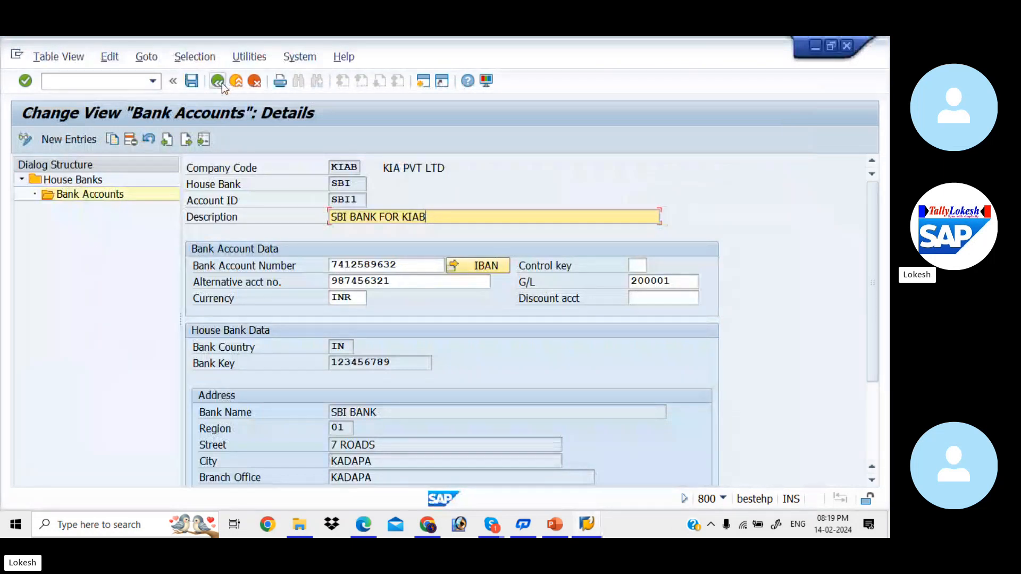
{"action": "left_click", "coordinate": [221, 84]}
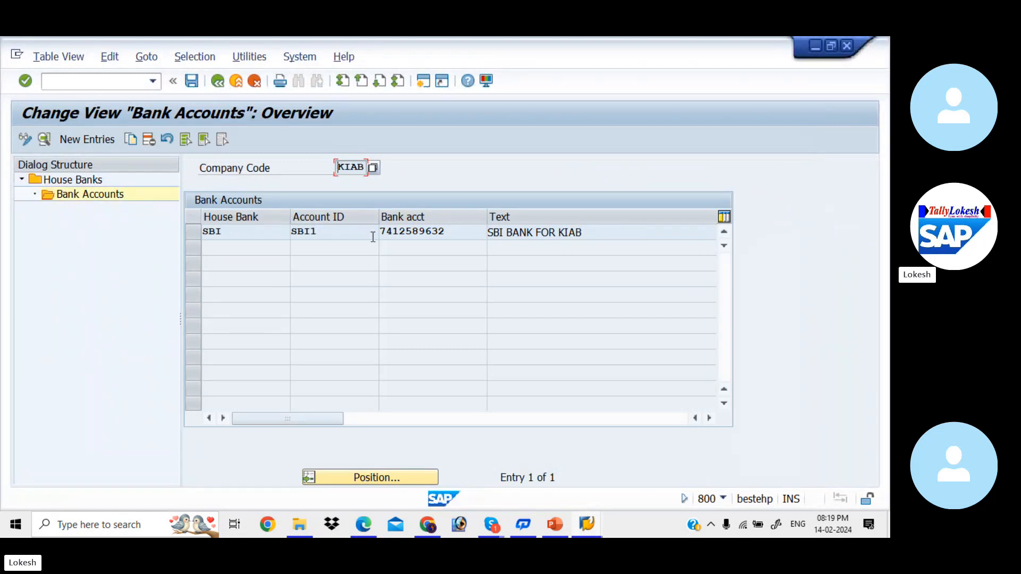
{"action": "left_click", "coordinate": [106, 141]}
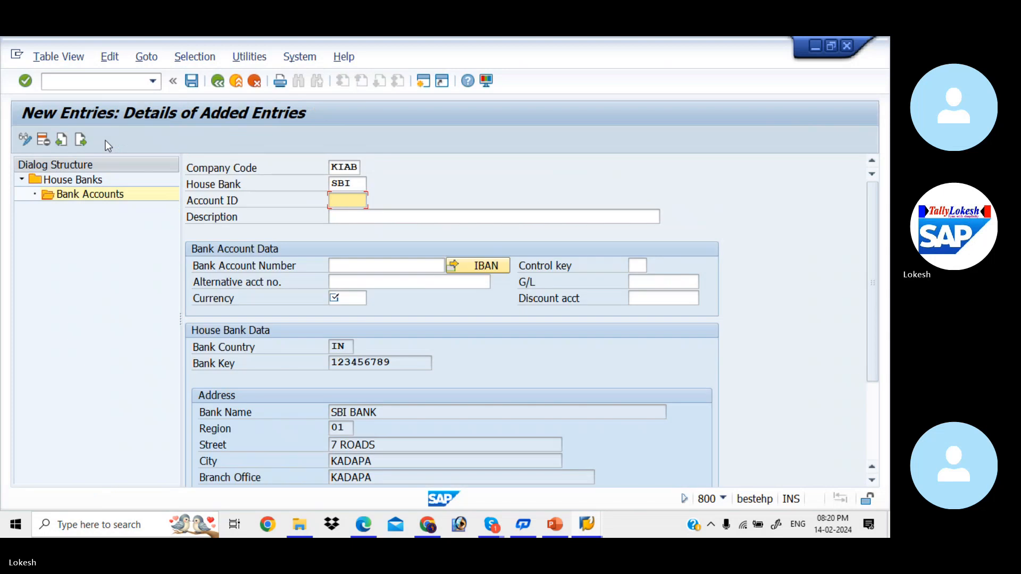
{"action": "left_click", "coordinate": [358, 184]}
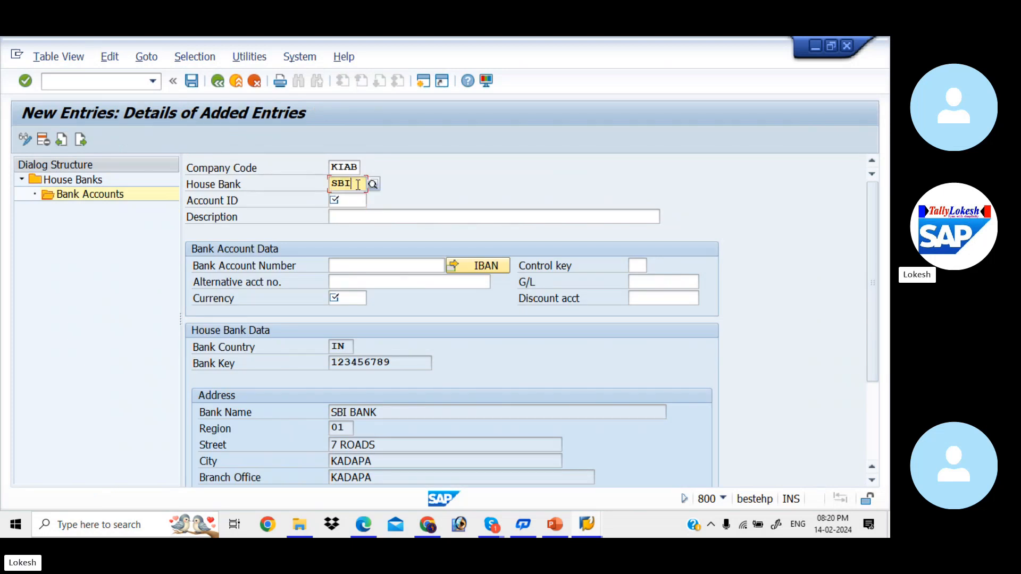
{"action": "key", "text": "BackSpace"}
{"action": "key", "text": "BackSpace"}
{"action": "key", "text": "BackSpace"}
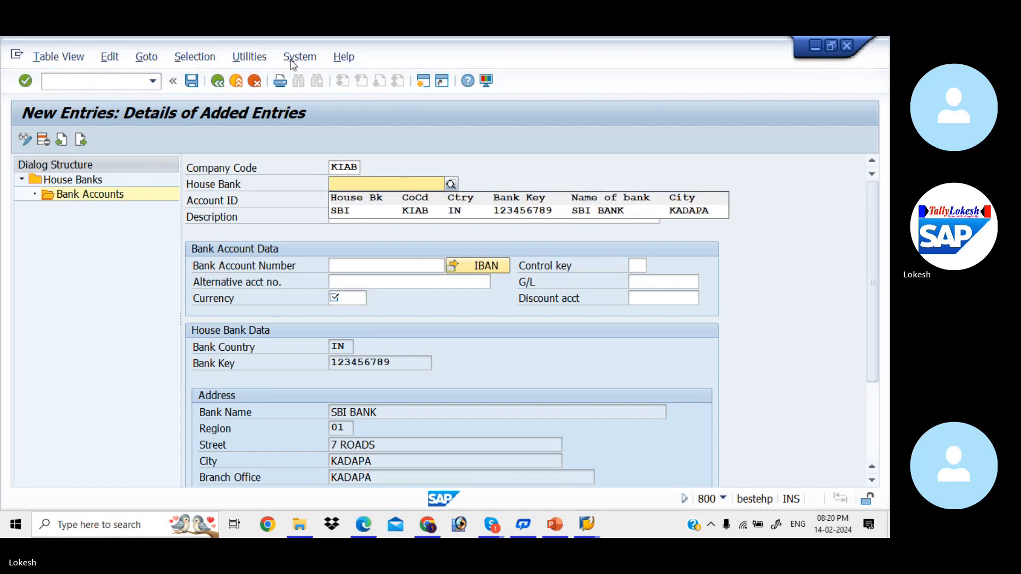
{"action": "left_click", "coordinate": [218, 83]}
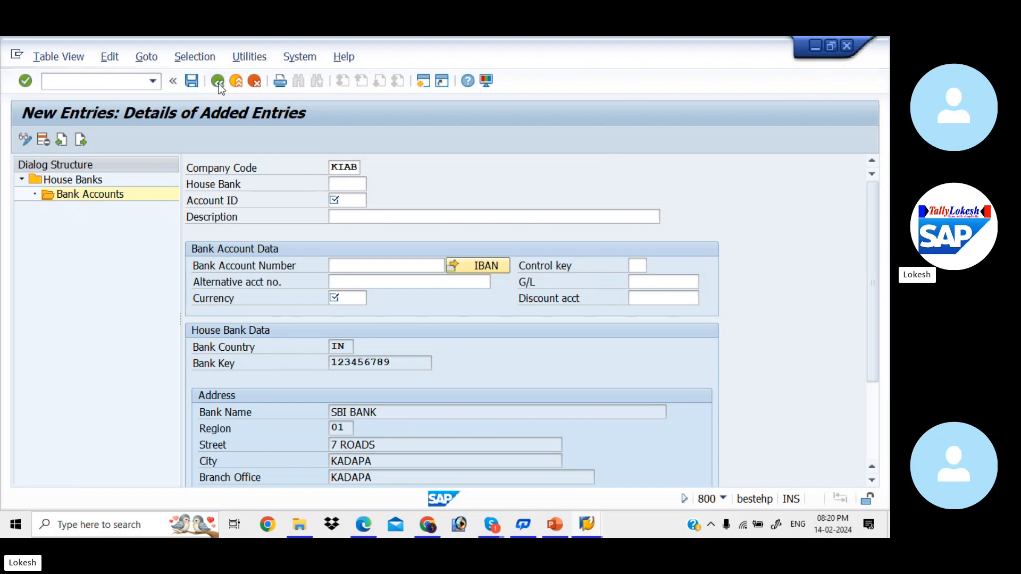
{"action": "left_click", "coordinate": [254, 80]}
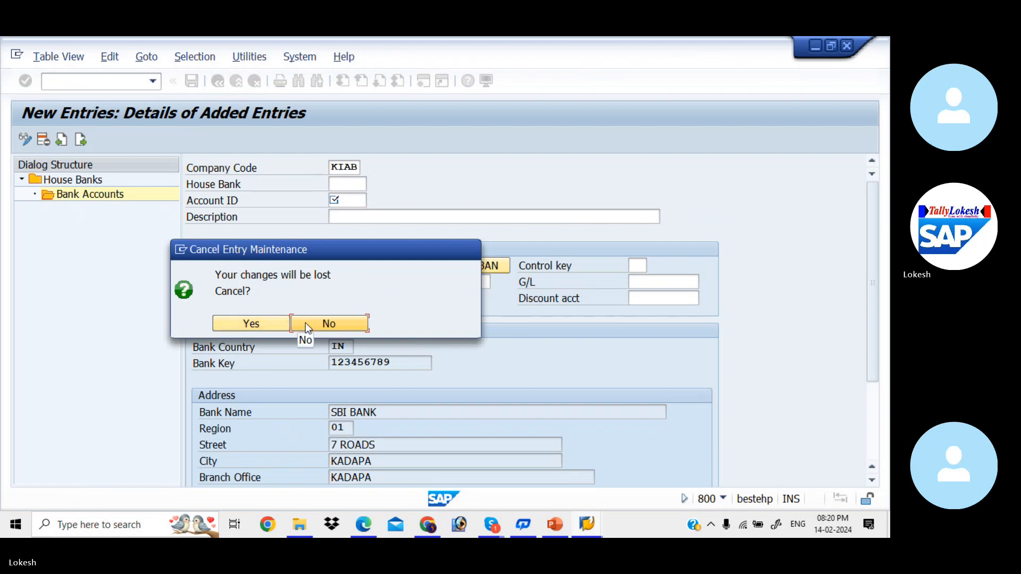
{"action": "left_click", "coordinate": [287, 323]}
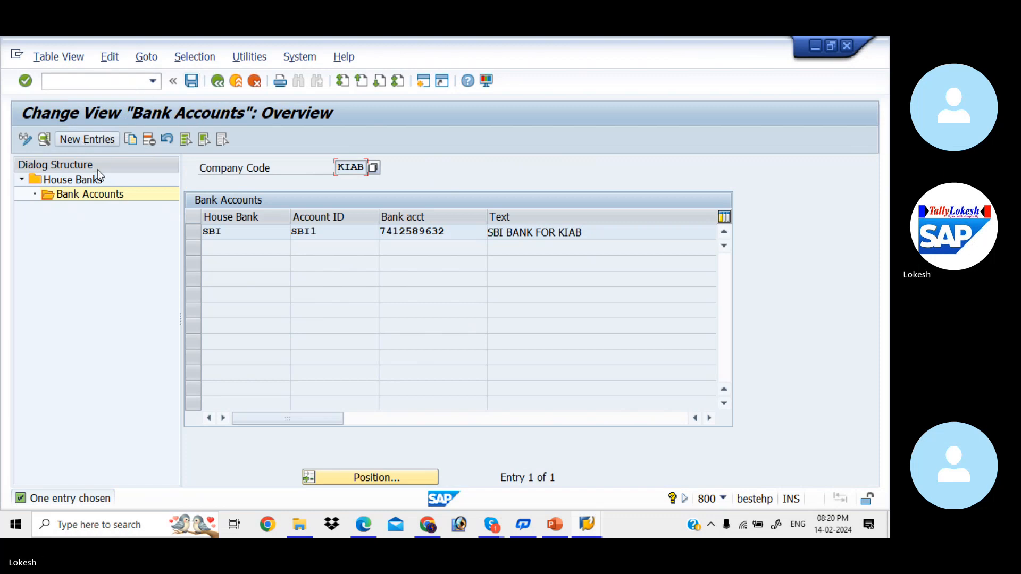
Try to add a new bank account entry for company code KIAB with HDFC as the house bank
{"action": "left_click", "coordinate": [82, 141]}
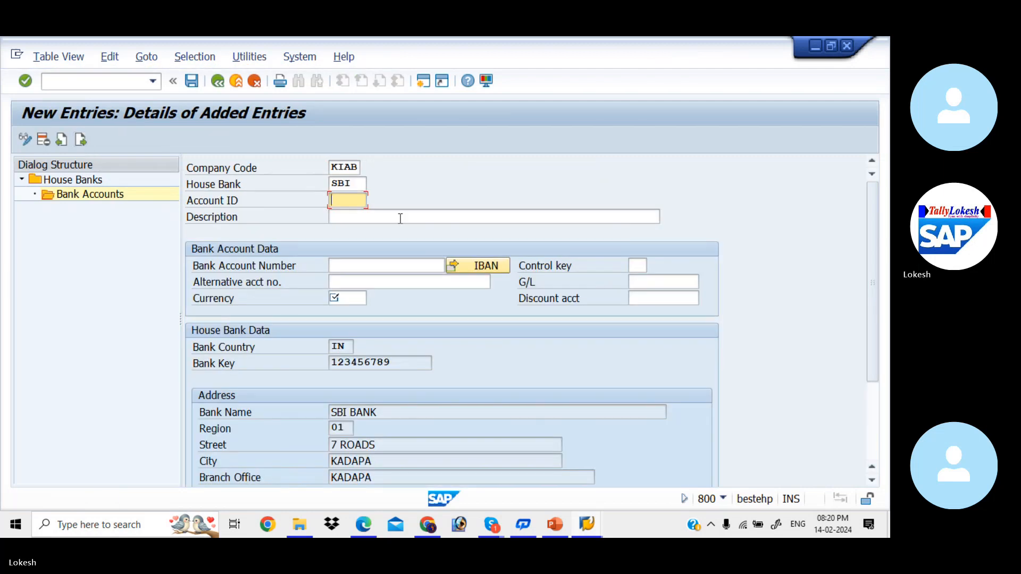
{"action": "left_click", "coordinate": [360, 184]}
{"action": "key", "text": "BackSpace"}
{"action": "key", "text": "BackSpace"}
{"action": "key", "text": "BackSpace"}
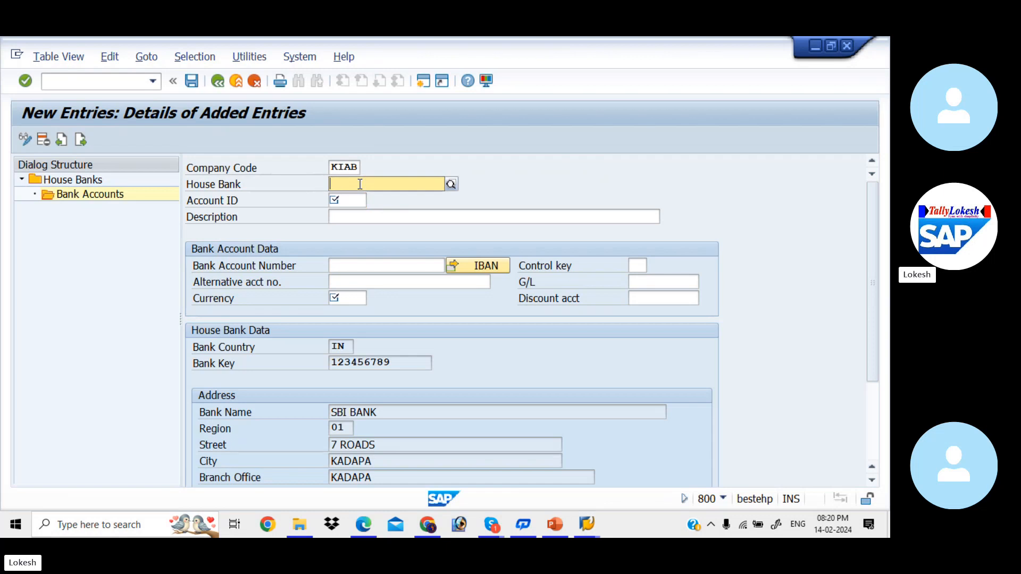
{"action": "type", "text": "HDFC"}
{"action": "key", "text": "Return"}
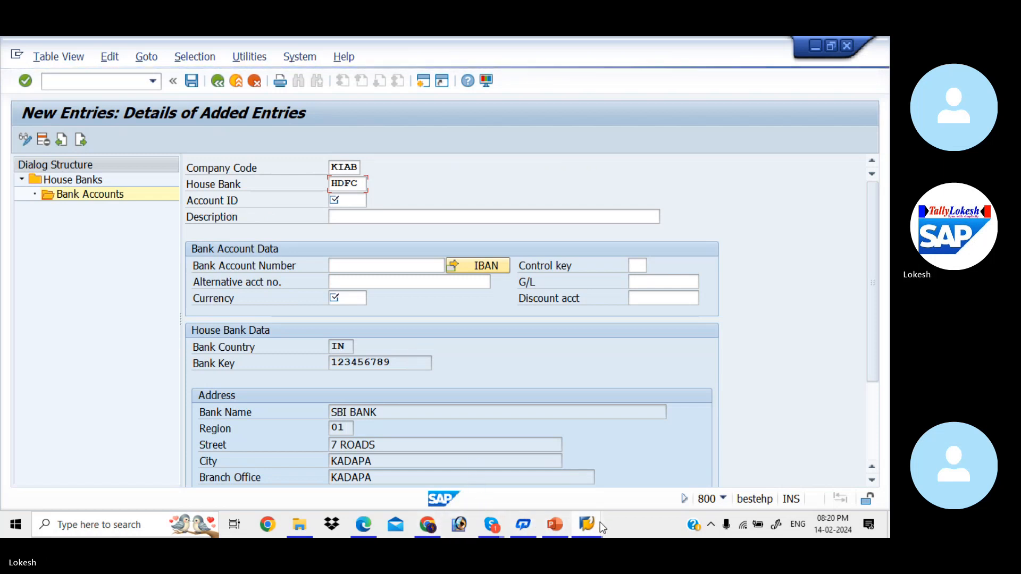
Try to open transaction FBZP from the central G/L account editing session
{"action": "mouse_move", "coordinate": [600, 522]}
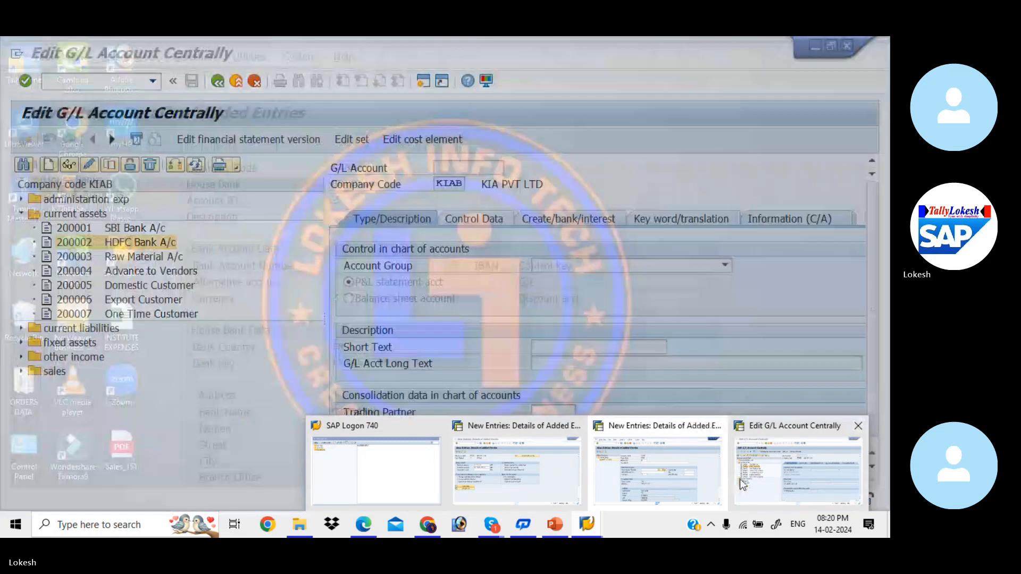
{"action": "left_click", "coordinate": [743, 484]}
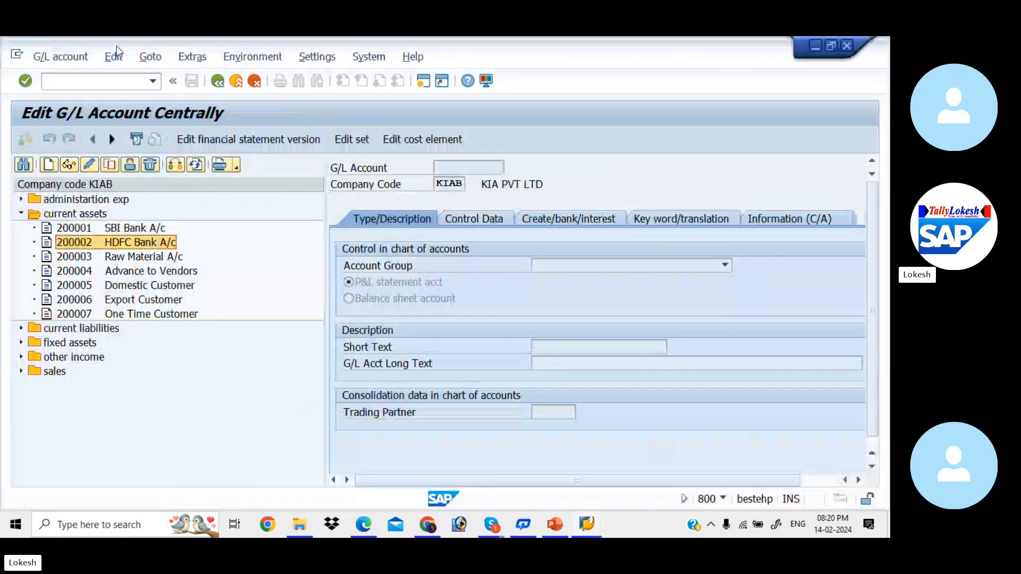
{"action": "left_click", "coordinate": [100, 82]}
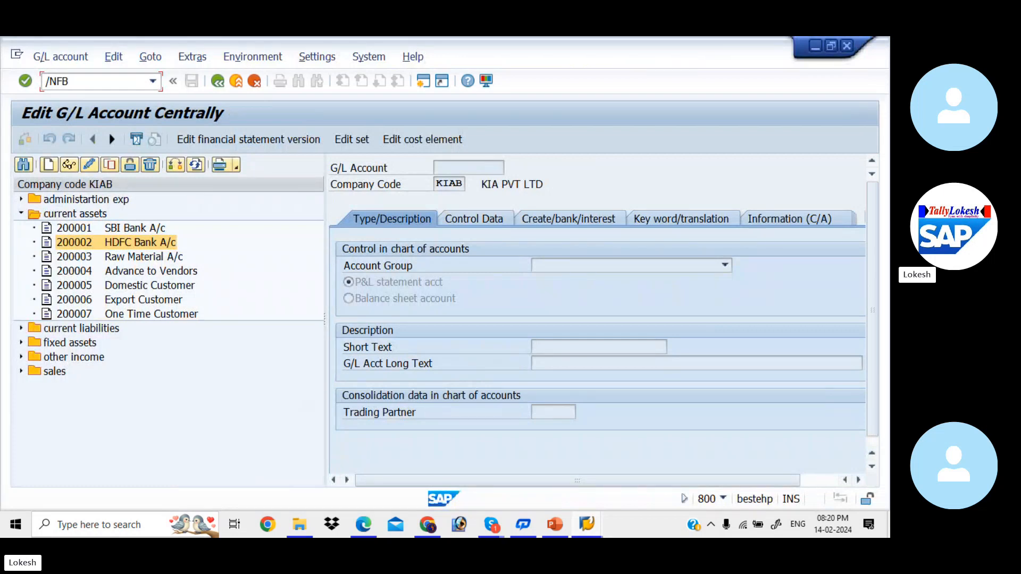
{"action": "type", "text": "/NFBZP"}
{"action": "key", "text": "Return"}
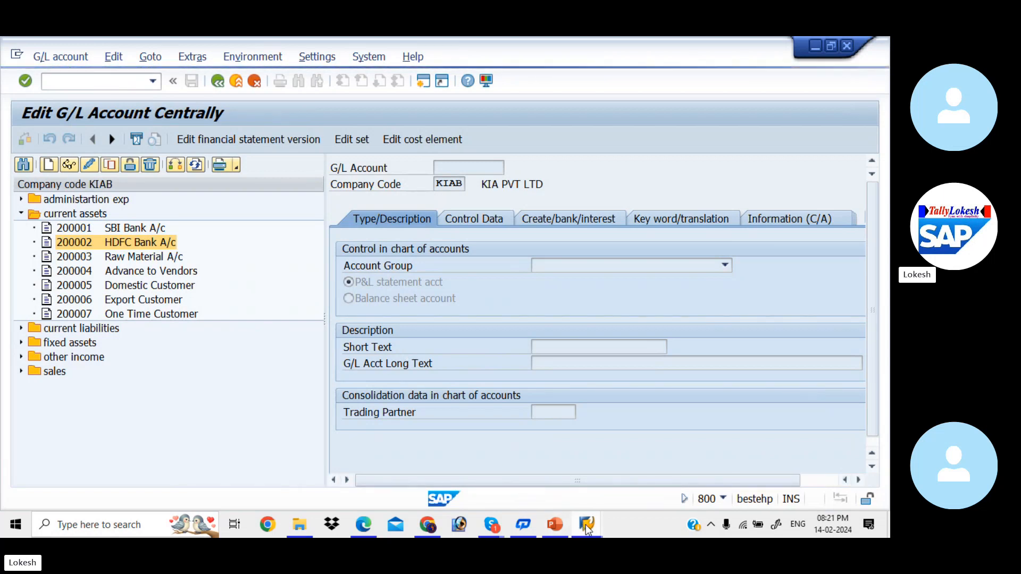
Log on to the EHP7 system again with the user ID and account password, ending all other logons
{"action": "mouse_move", "coordinate": [585, 525]}
{"action": "left_click", "coordinate": [413, 467]}
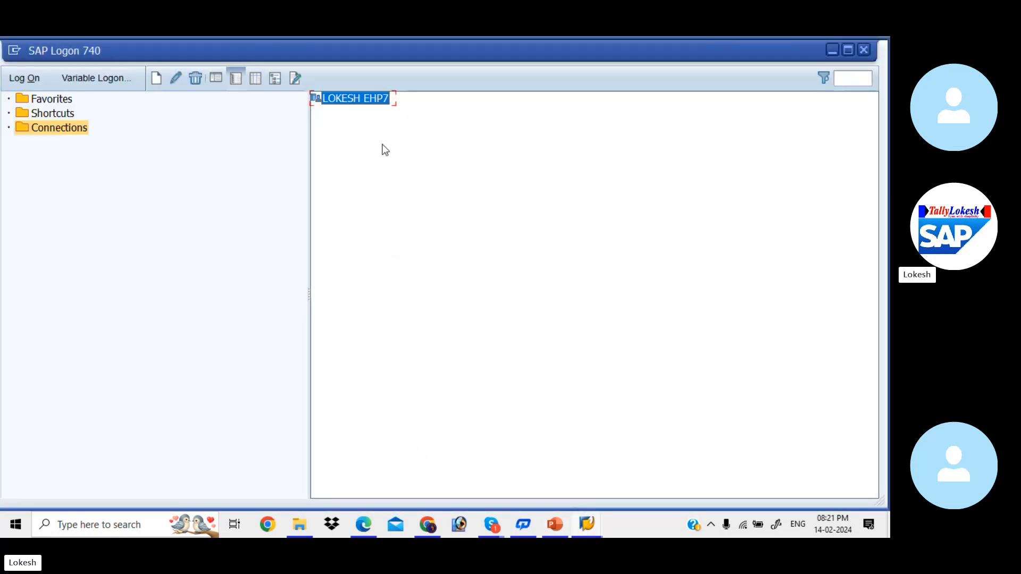
{"action": "double_click", "coordinate": [361, 100]}
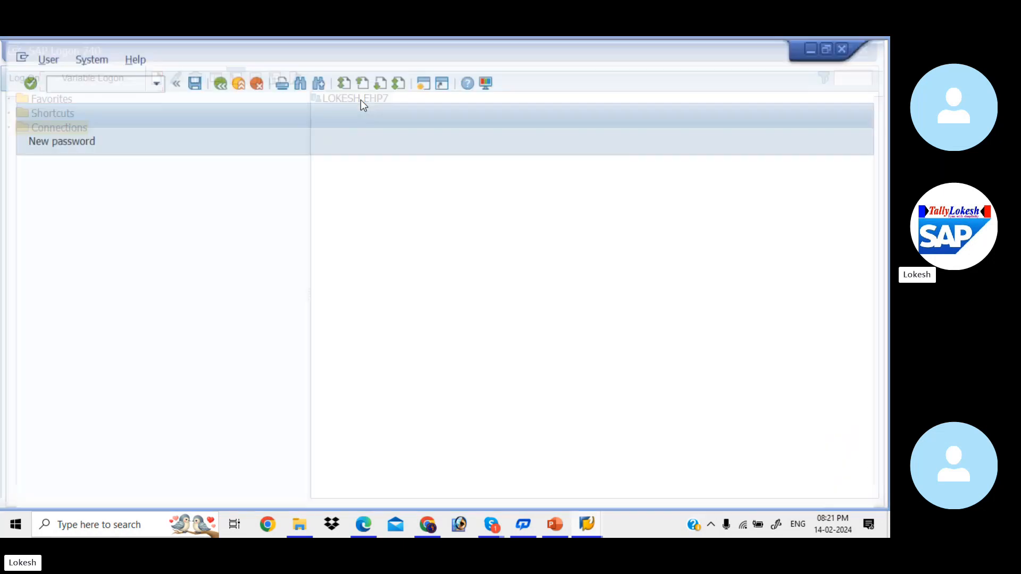
{"action": "key", "text": "space"}
{"action": "key", "text": "Down"}
{"action": "key", "text": "Tab"}
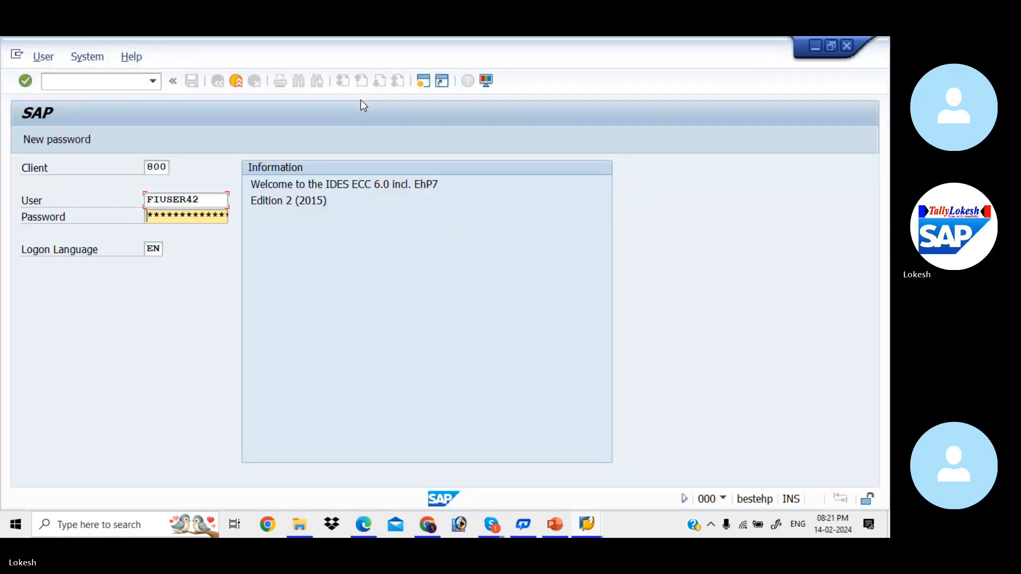
{"action": "type", "text": "*"}
{"action": "key", "text": "Return"}
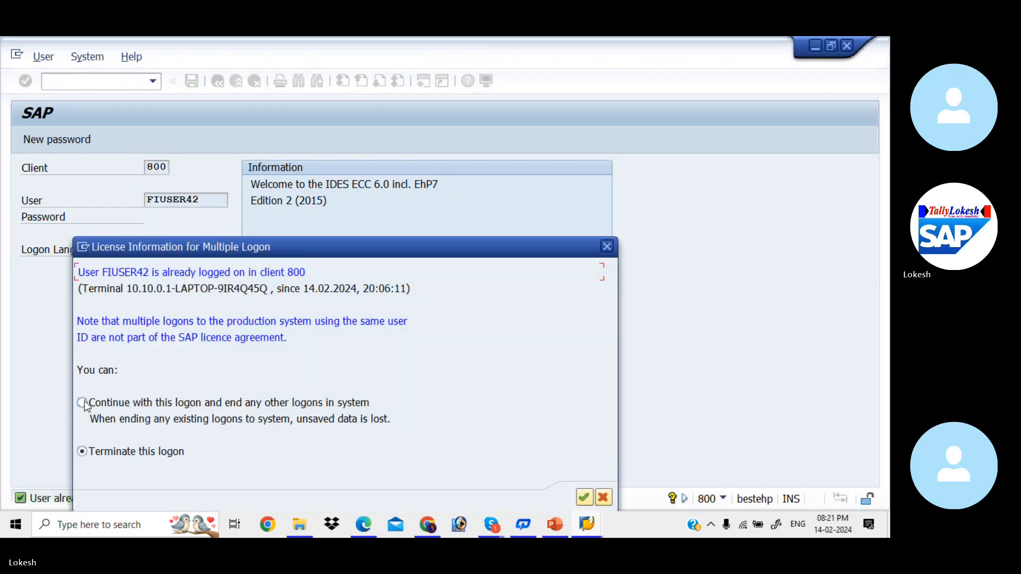
{"action": "left_click", "coordinate": [82, 403]}
{"action": "left_click", "coordinate": [585, 497]}
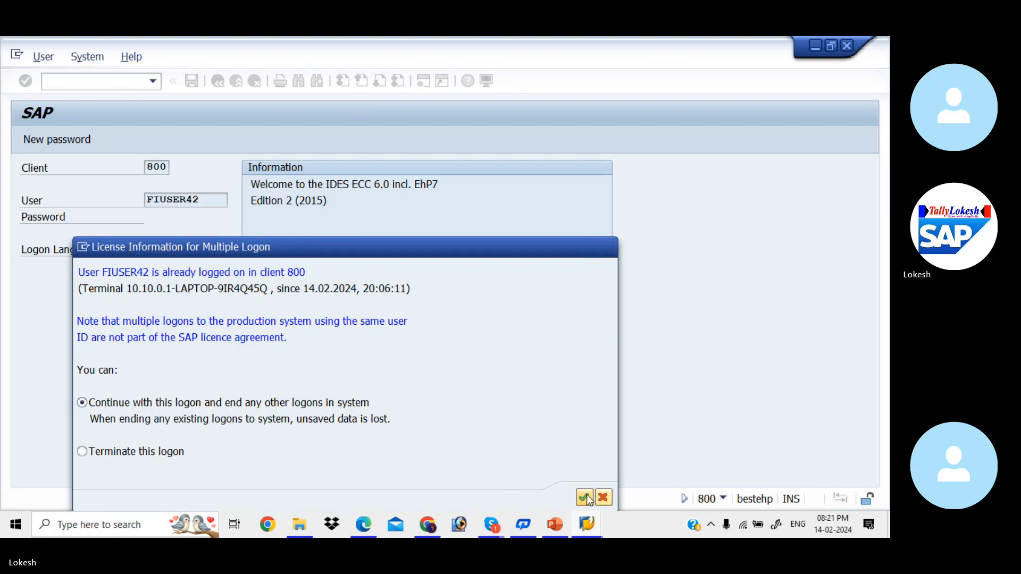
Open transaction FBZP and display the house banks of company code KIAB
{"action": "type", "text": "fb"}
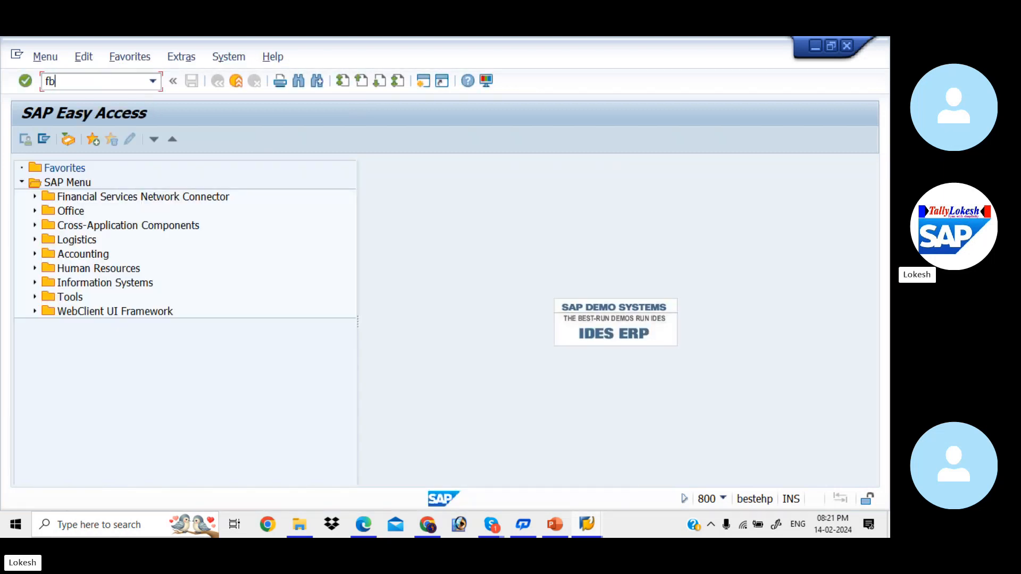
{"action": "type", "text": "zp"}
{"action": "key", "text": "Return"}
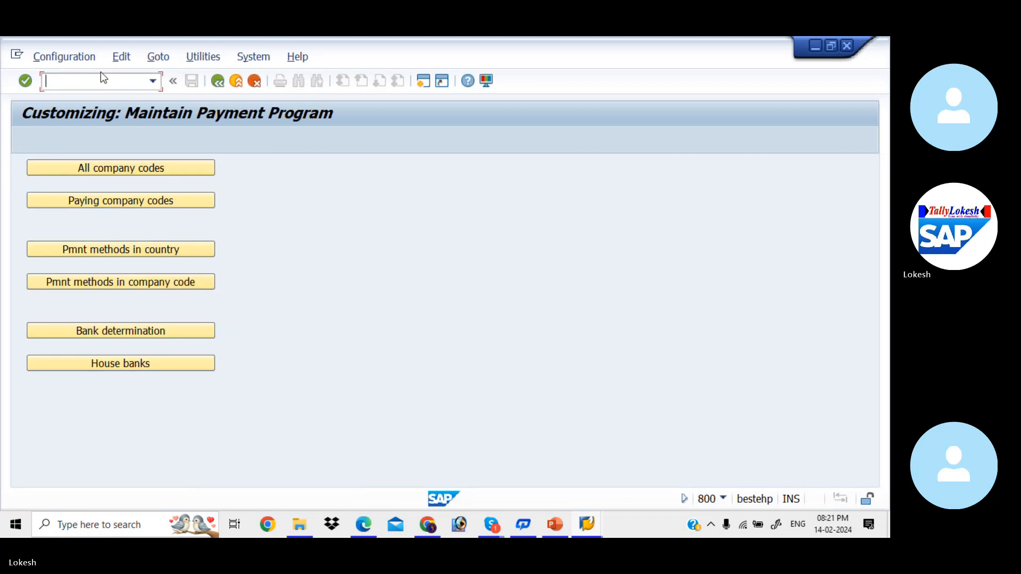
{"action": "left_click", "coordinate": [154, 361]}
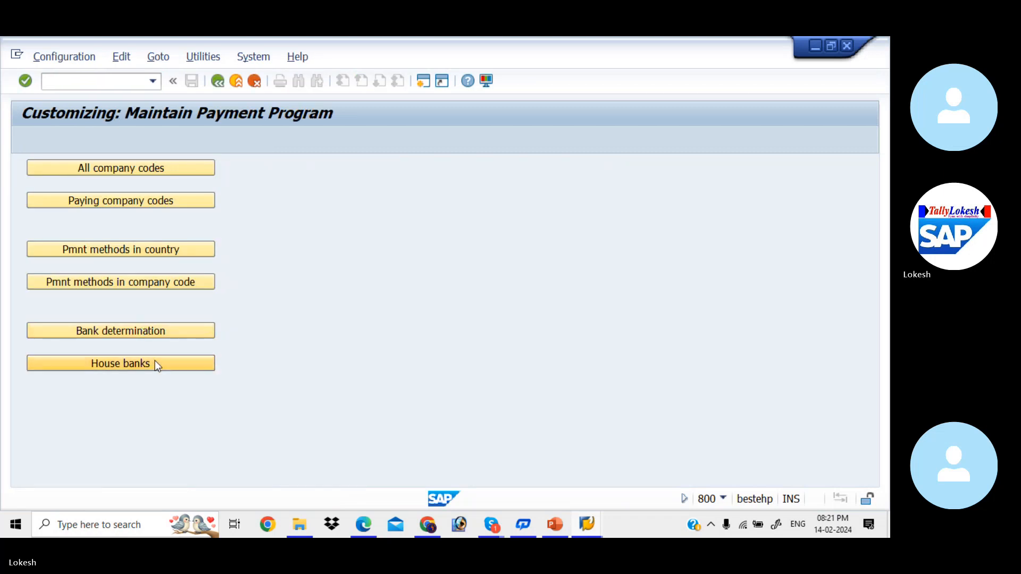
{"action": "key", "text": "space"}
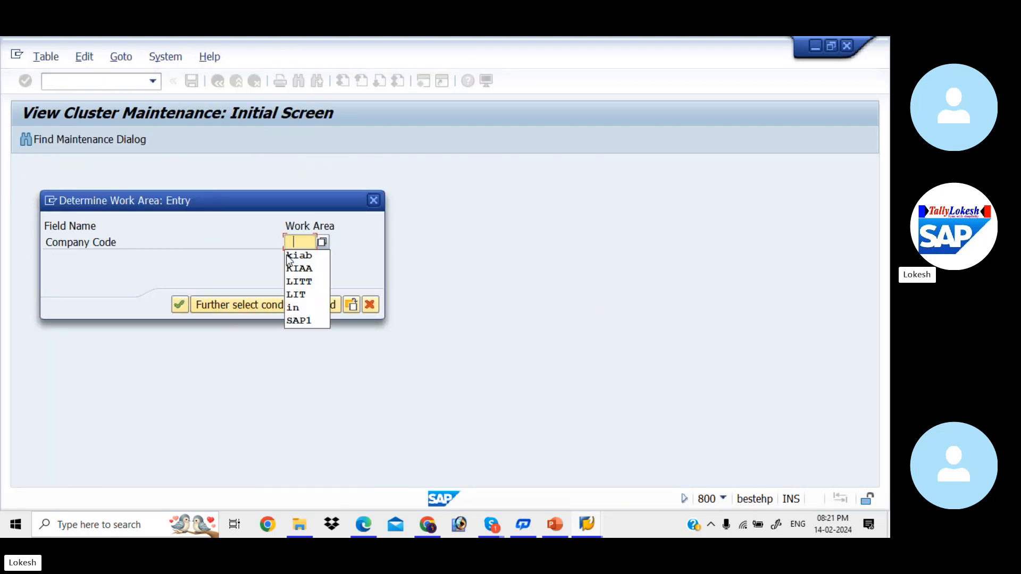
{"action": "key", "text": "Down"}
{"action": "key", "text": "Return"}
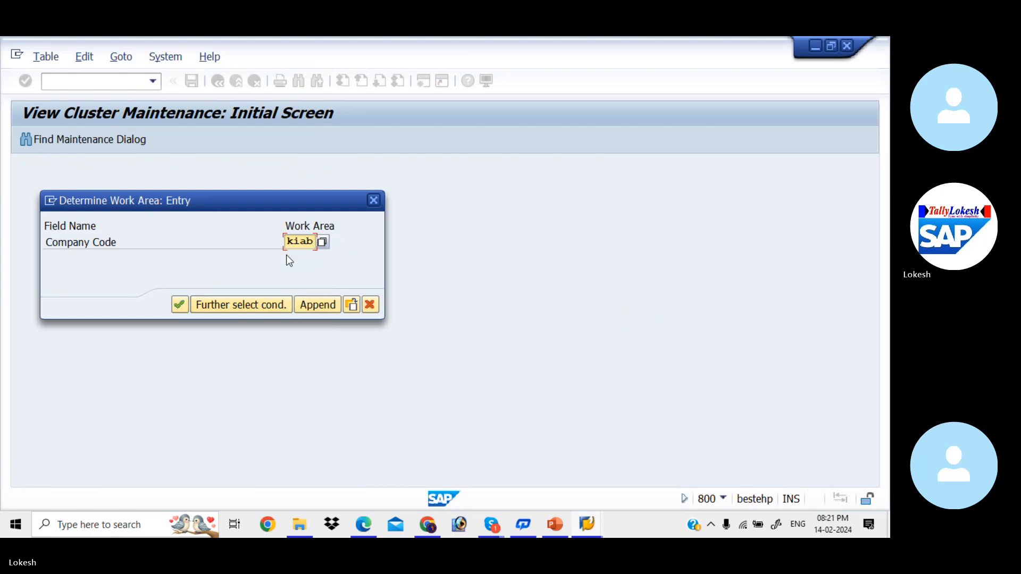
{"action": "key", "text": "Return"}
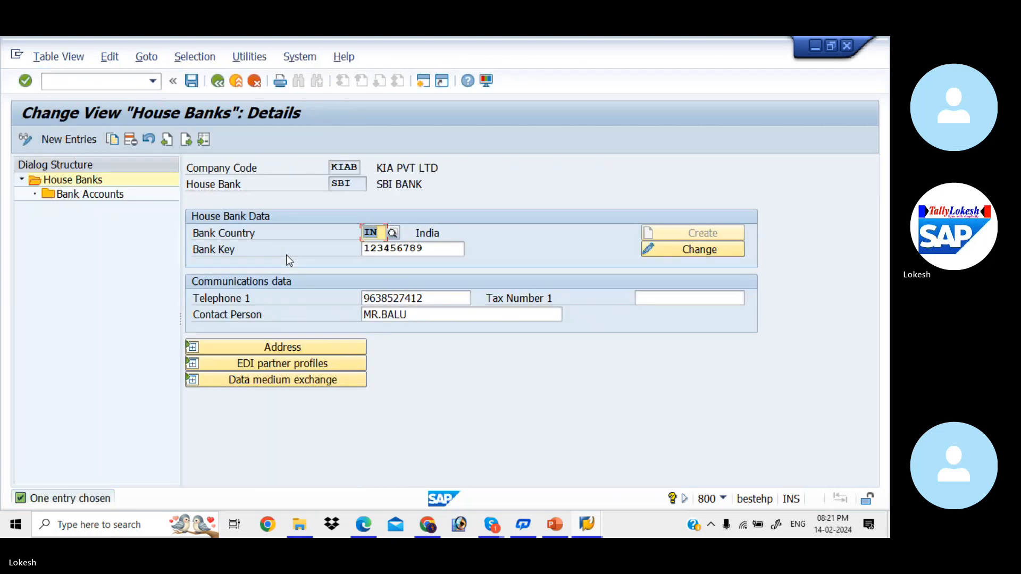
{"action": "left_click", "coordinate": [90, 138]}
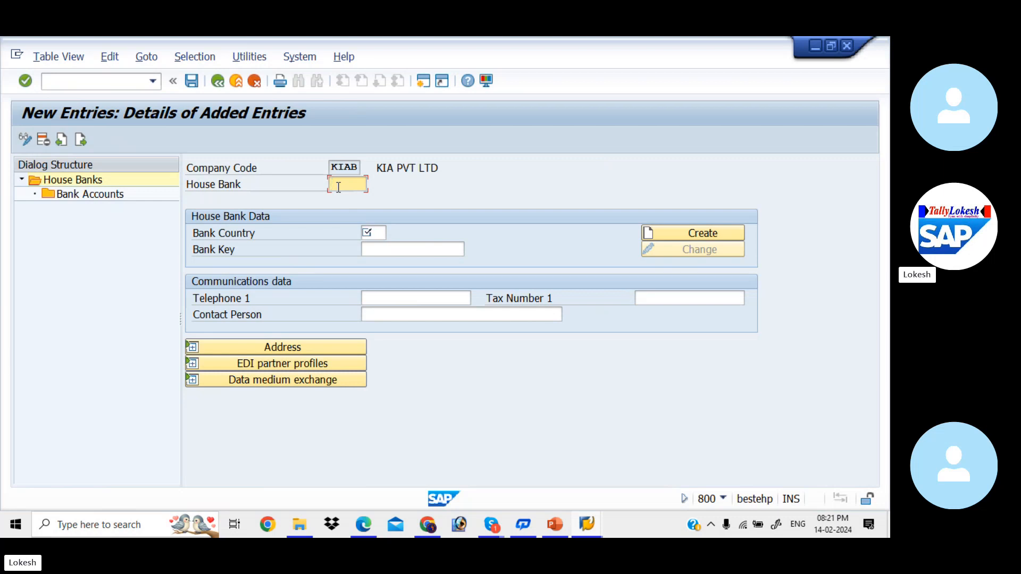
{"action": "key", "text": "Down"}
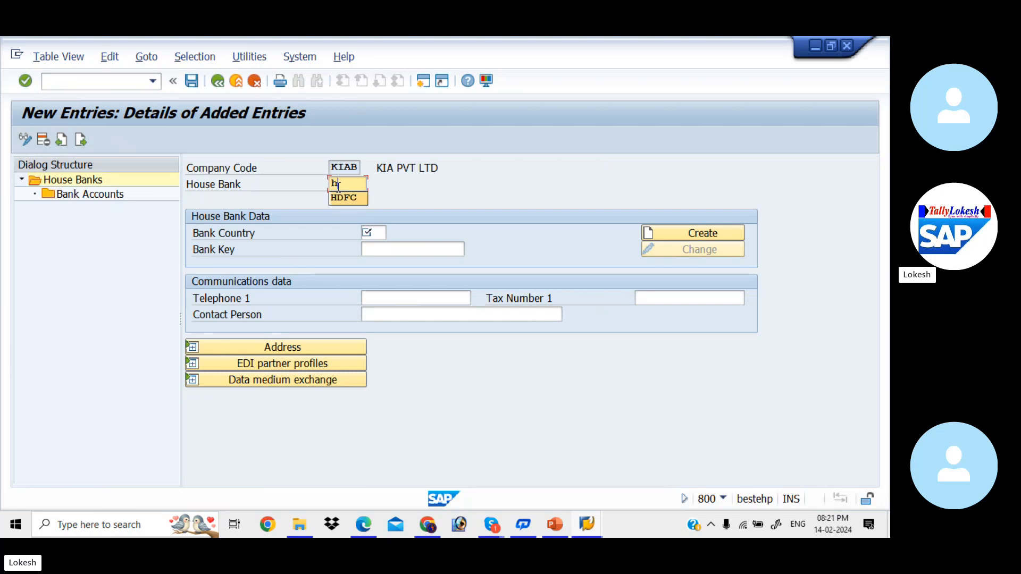
{"action": "key", "text": "Return"}
{"action": "key", "text": "Down"}
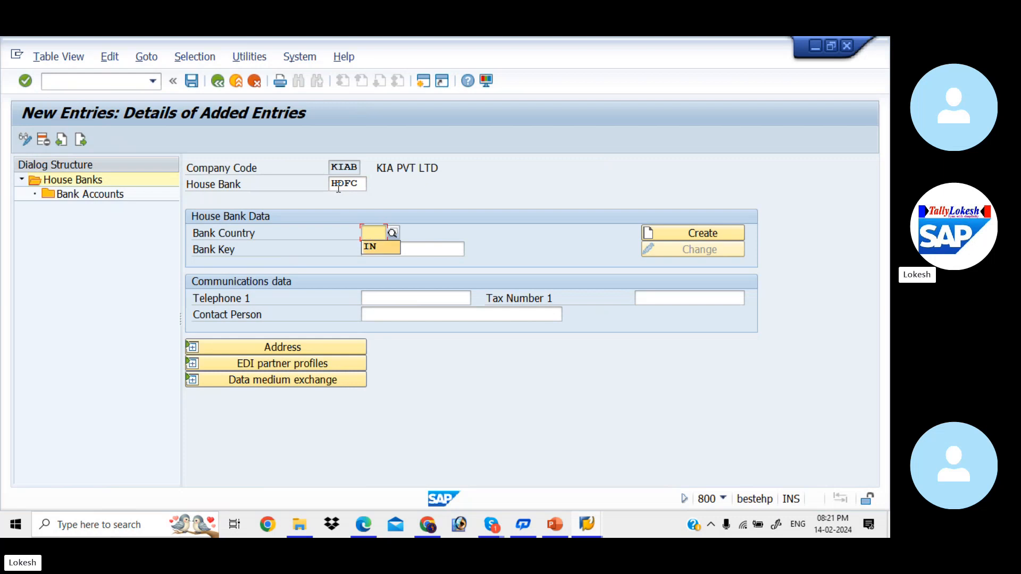
{"action": "key", "text": "Return"}
{"action": "key", "text": "Tab"}
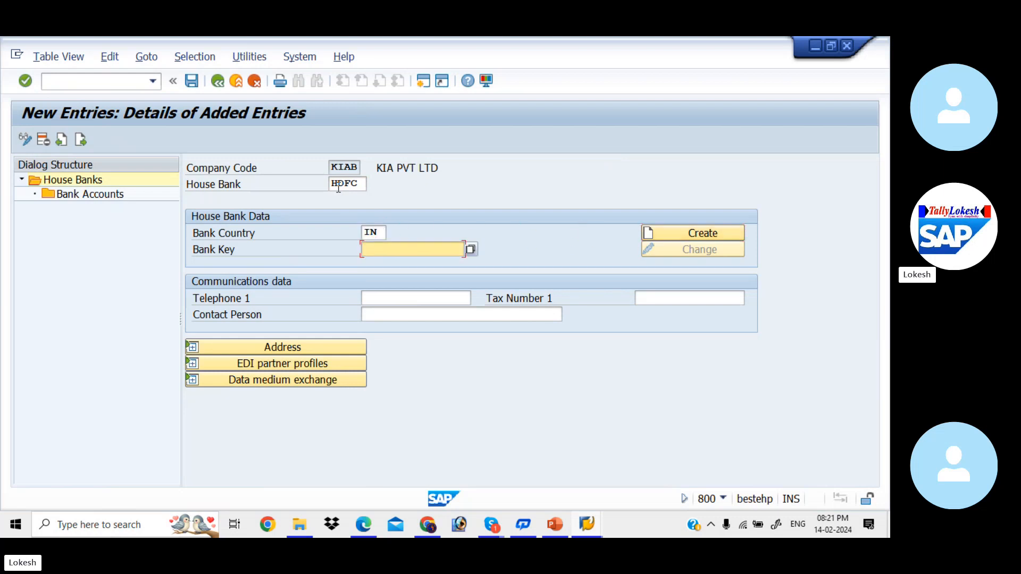
{"action": "key", "text": "Tab"}
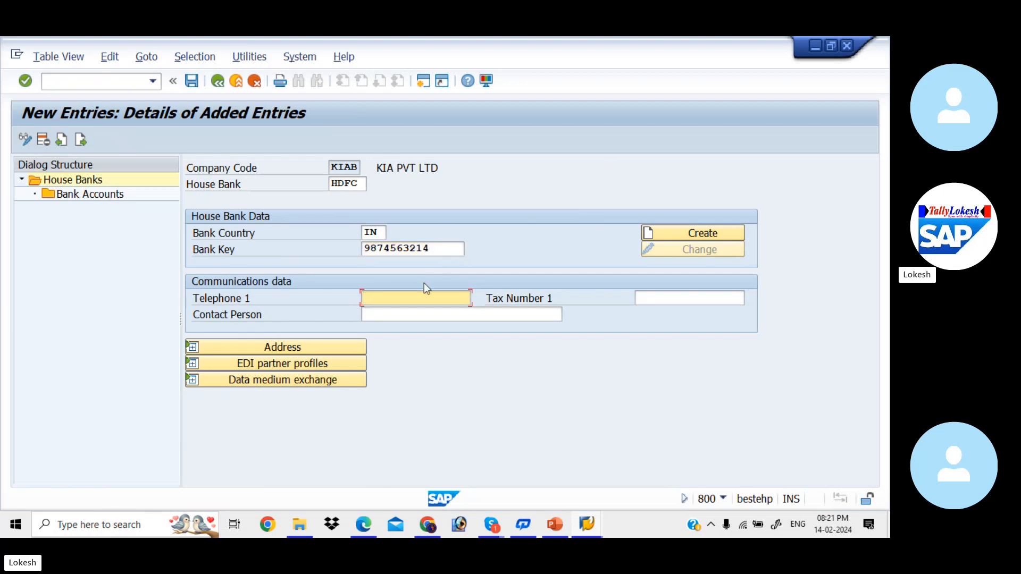
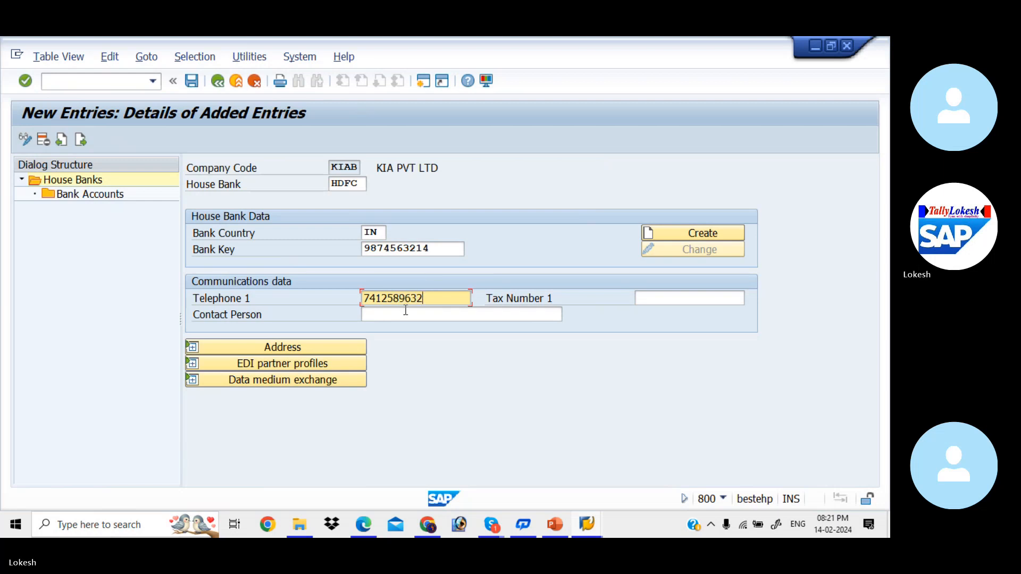
Fill in the HDFC house bank's telephone number and contact person
{"action": "left_click", "coordinate": [405, 311]}
{"action": "key", "text": "Tab"}
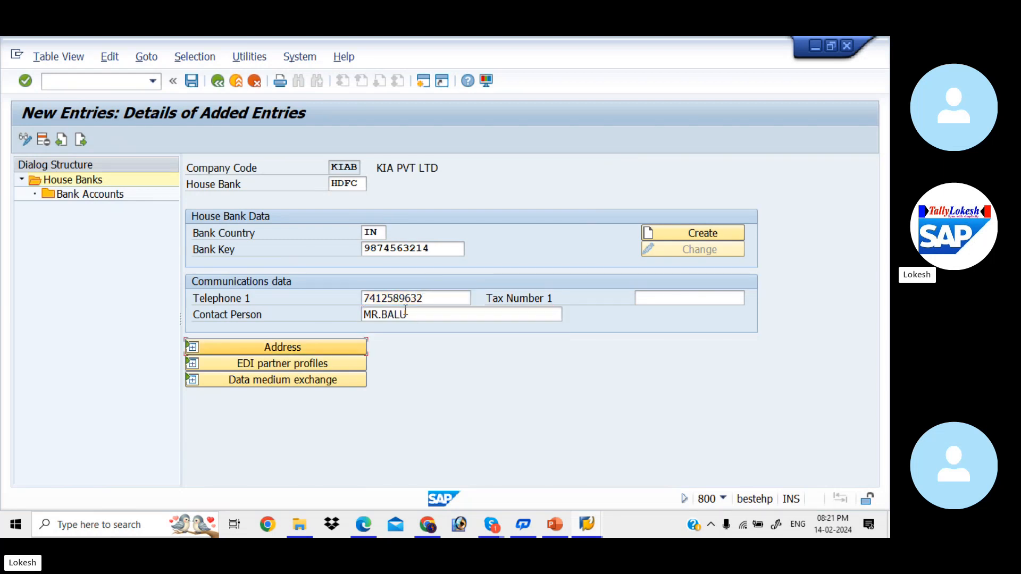
Create the bank data for the HDFC house bank with bank name HDFC BANK and region 01
{"action": "left_click", "coordinate": [707, 232]}
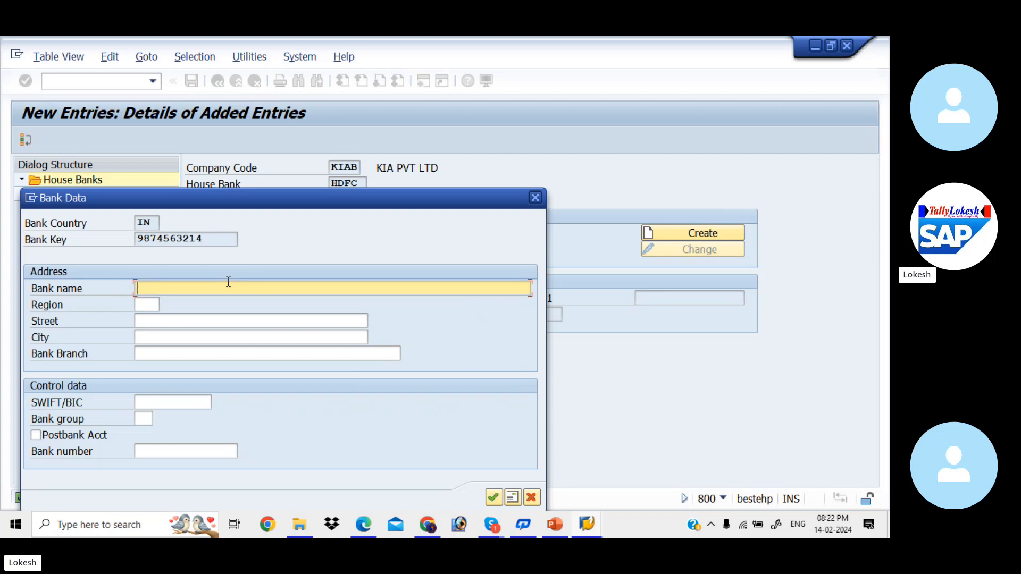
{"action": "type", "text": "HDFC BANK"}
{"action": "key", "text": "Tab"}
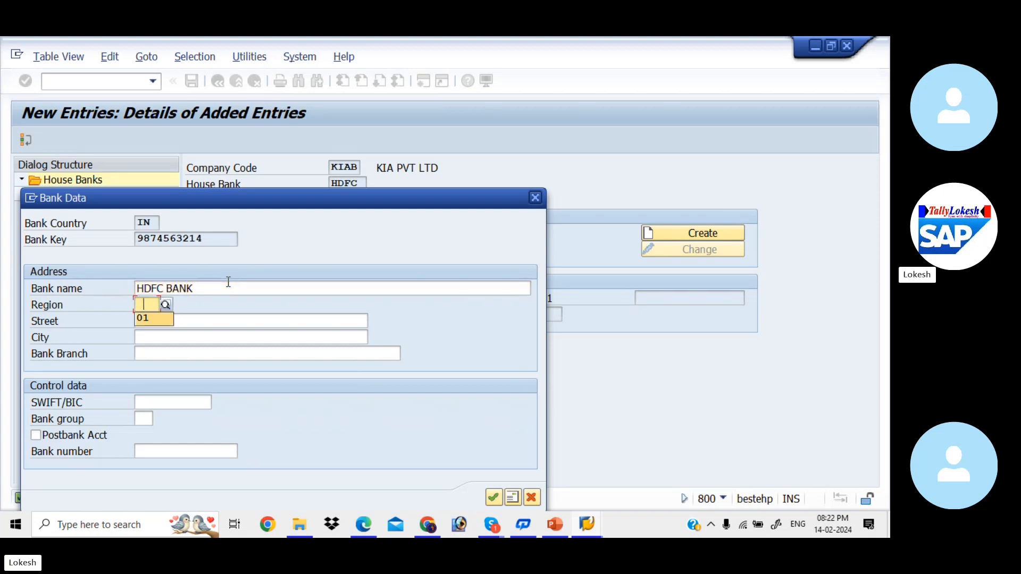
{"action": "type", "text": "01"}
{"action": "key", "text": "Tab"}
Complete the new bank's street, city and branch, confirm the data and display the address details
{"action": "type", "text": "R"}
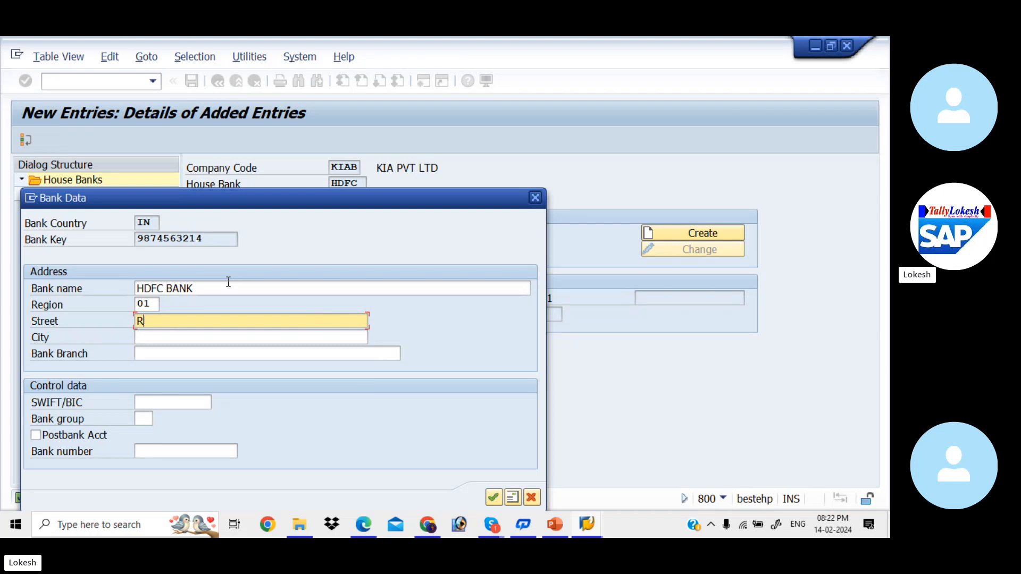
{"action": "type", "text": "M NAGAR"}
{"action": "key", "text": "Tab"}
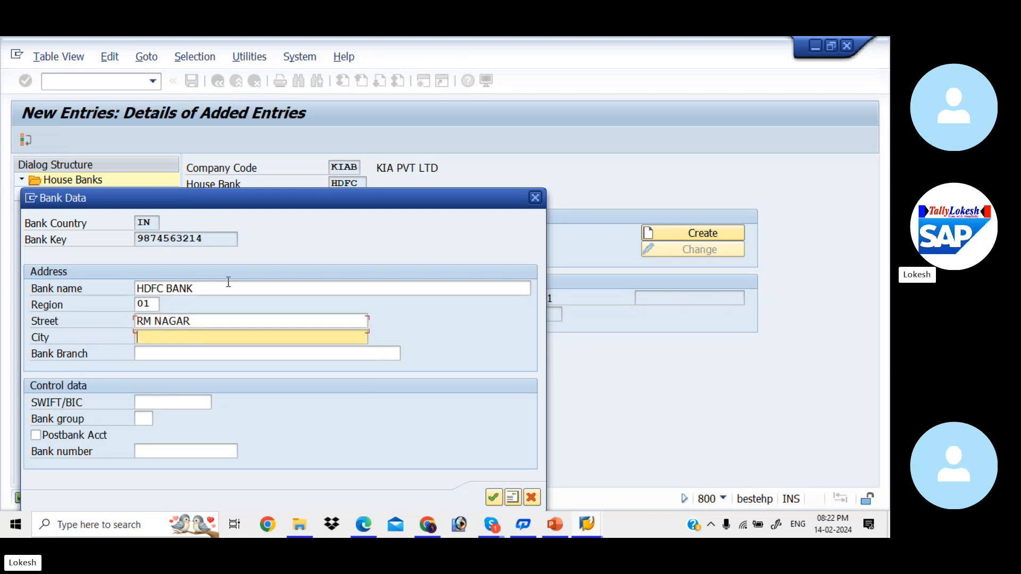
{"action": "type", "text": "NELLORE"}
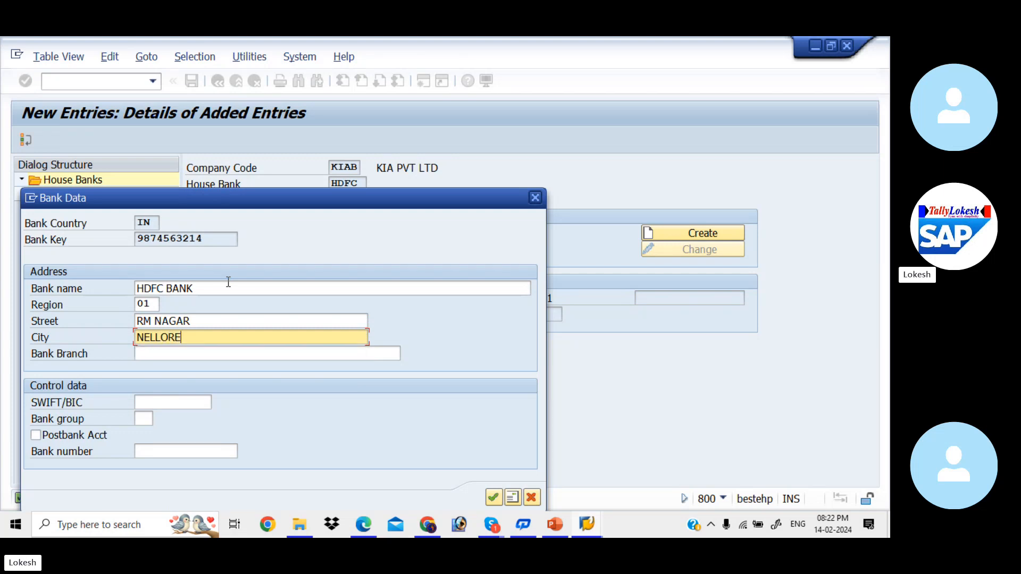
{"action": "key", "text": "Tab"}
{"action": "type", "text": "NELLORE"}
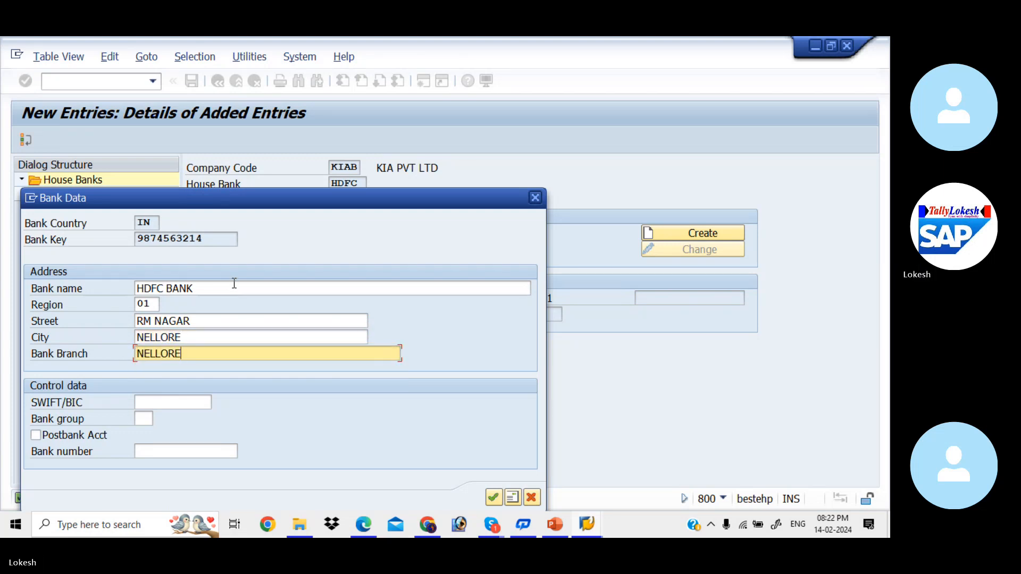
{"action": "left_click", "coordinate": [493, 498]}
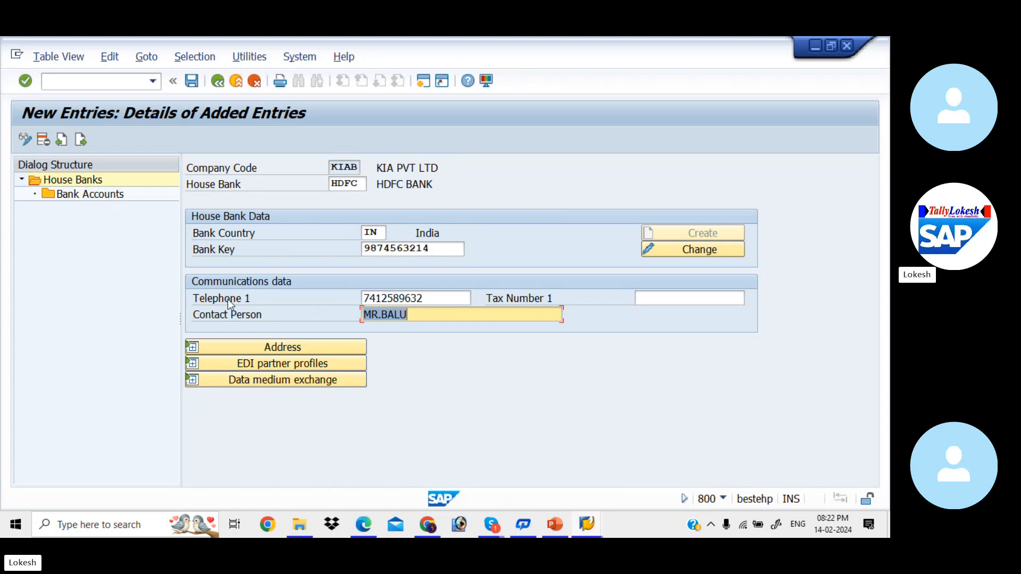
{"action": "left_click", "coordinate": [285, 347]}
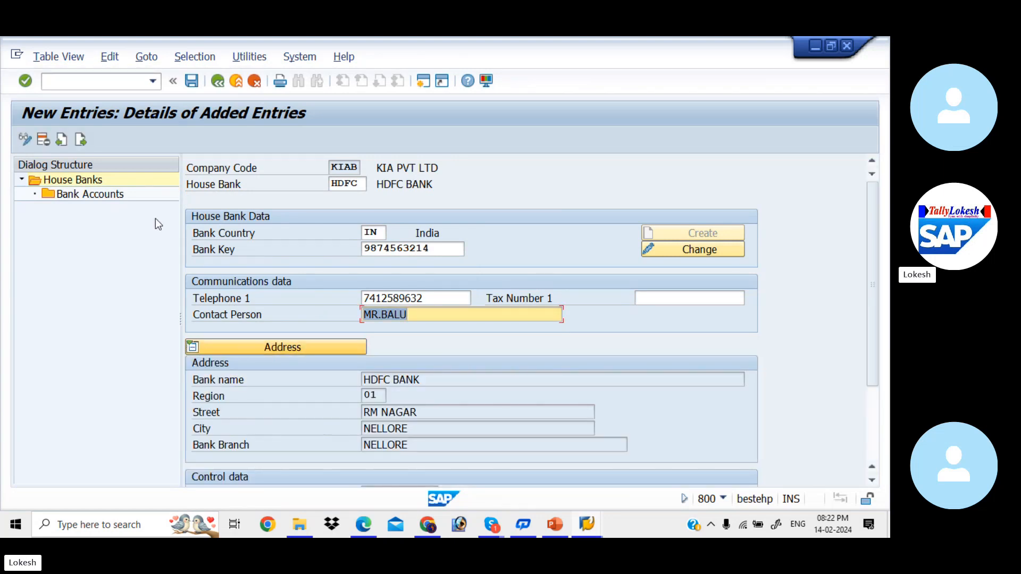
Start a new bank account entry for house bank HDFC with account ID HDF1
{"action": "double_click", "coordinate": [95, 194]}
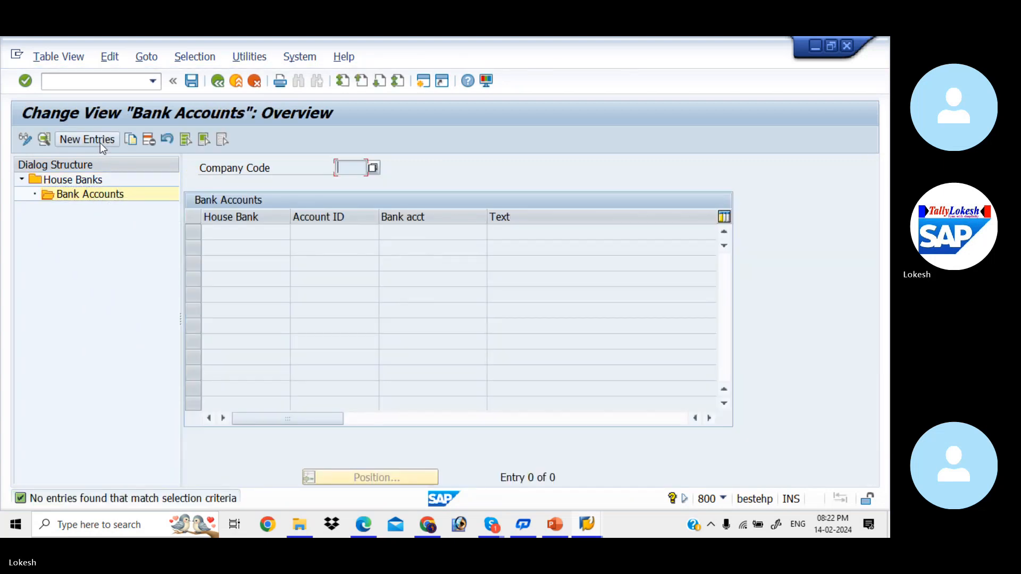
{"action": "left_click", "coordinate": [100, 140]}
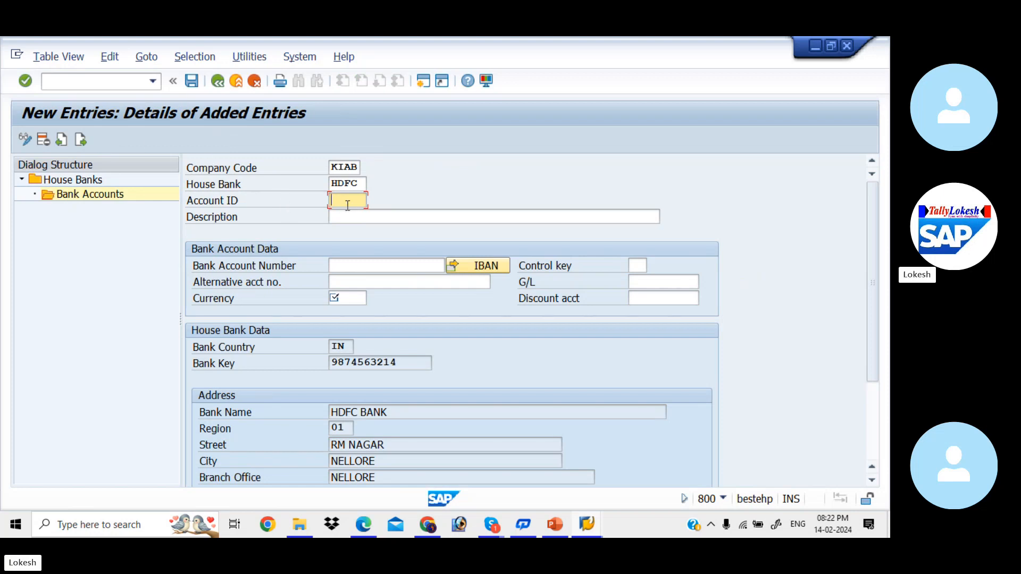
{"action": "type", "text": "HDF1"}
{"action": "key", "text": "Tab"}
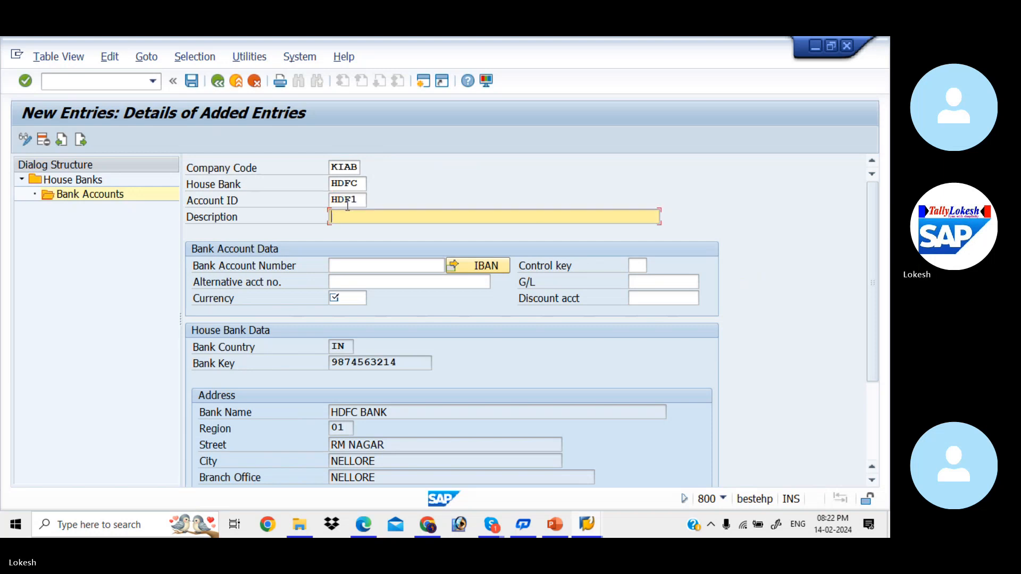
Set the description of bank account HDF1 to HDFC BANK FOR KIAB
{"action": "key", "text": "BackSpace"}
{"action": "key", "text": "Down"}
{"action": "key", "text": "Down"}
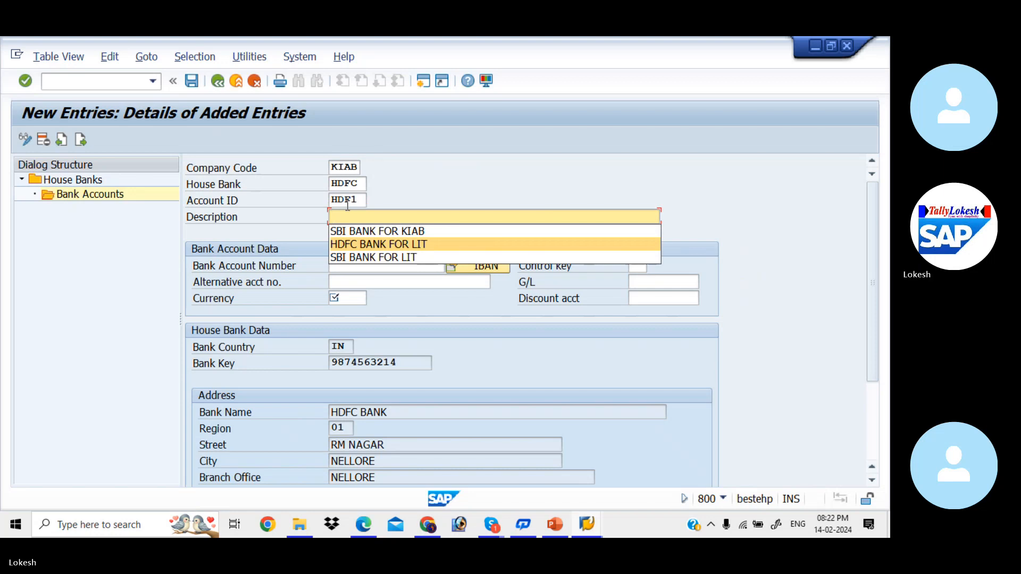
{"action": "key", "text": "Return"}
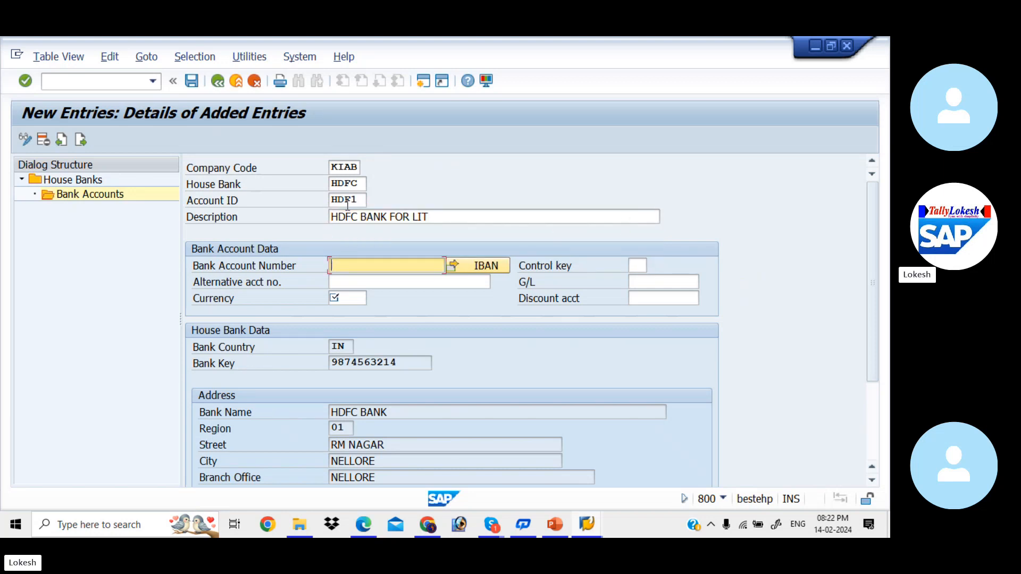
{"action": "left_click", "coordinate": [434, 217]}
{"action": "key", "text": "BackSpace"}
{"action": "key", "text": "BackSpace"}
{"action": "type", "text": "KIAB"}
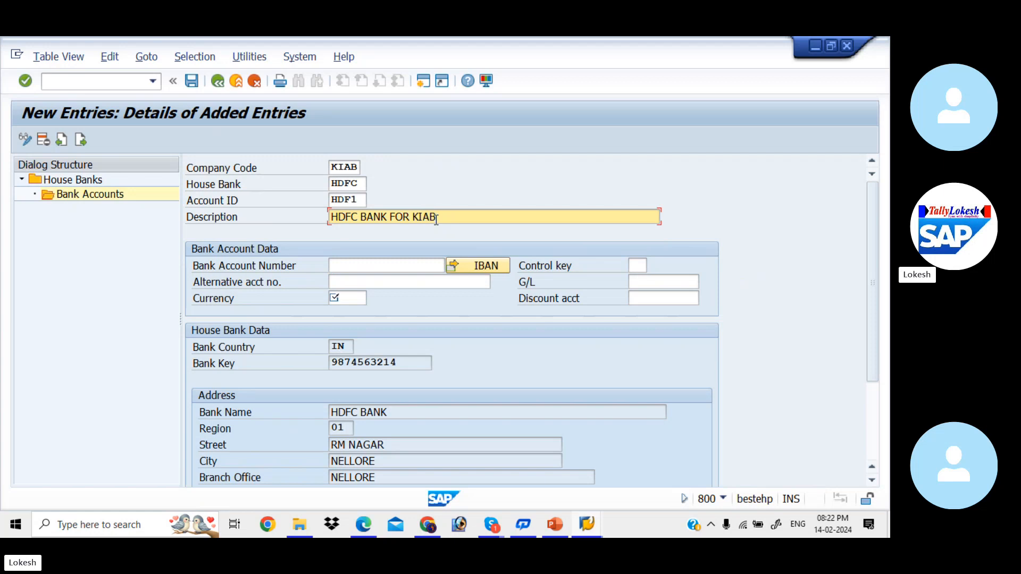
Fill in the bank account number and the alternative account number for account HDF1
{"action": "left_click", "coordinate": [396, 269]}
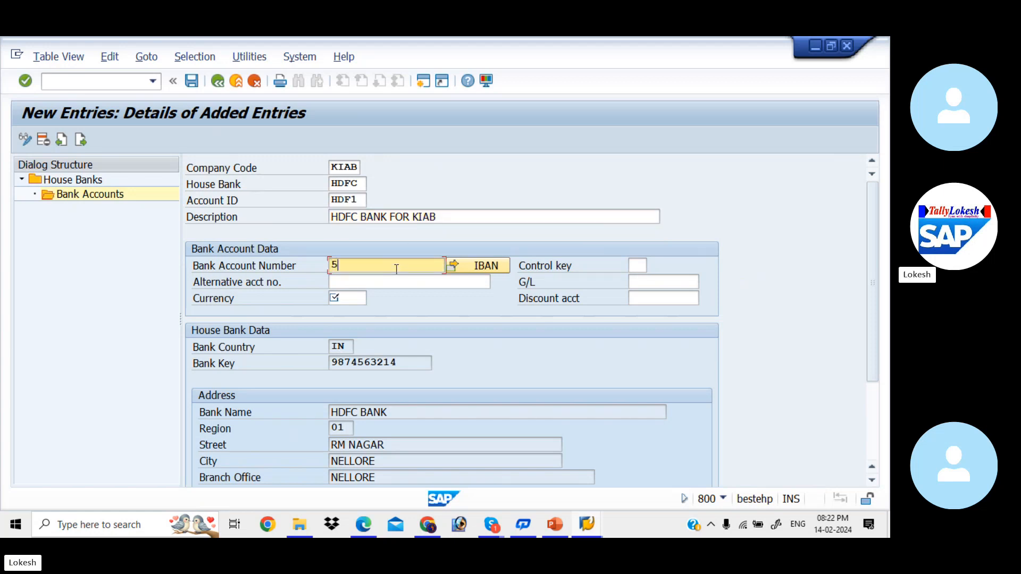
{"action": "key", "text": "Tab"}
{"action": "key", "text": "Tab"}
{"action": "key", "text": "Tab"}
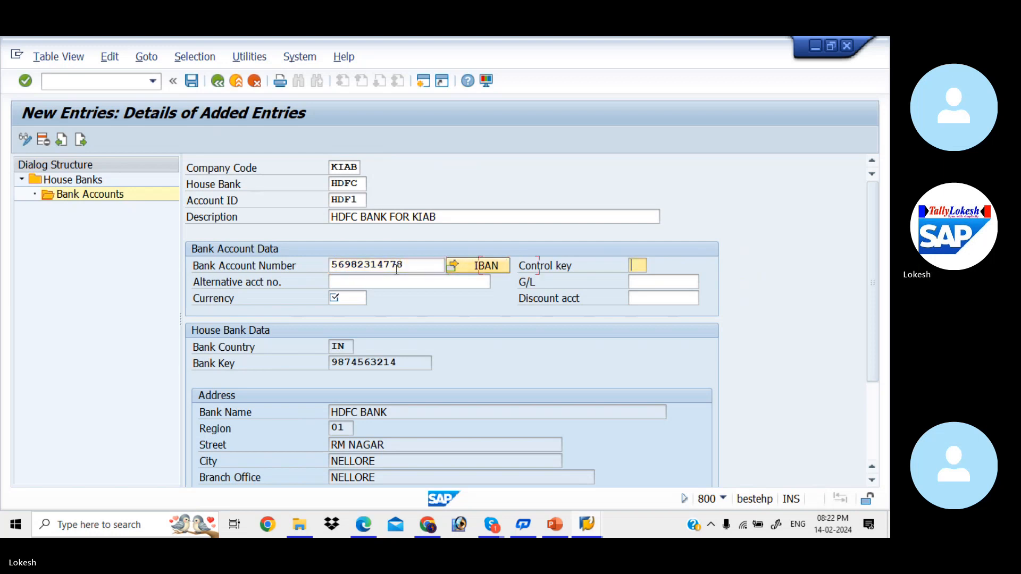
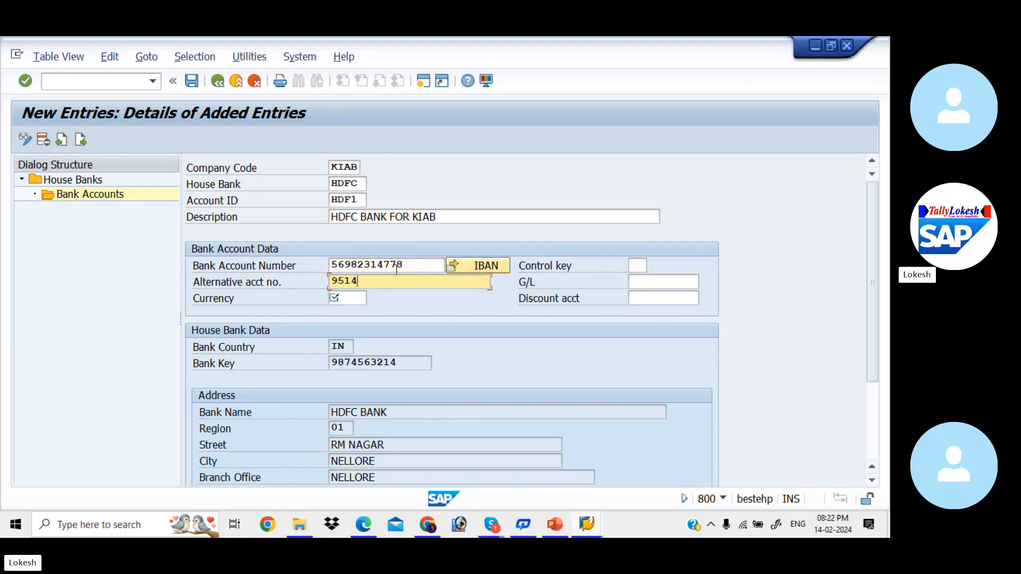
Set account HDF1's currency to INR and assign G/L account 200002 from the list of ledger accounts
{"action": "left_click", "coordinate": [351, 301]}
{"action": "type", "text": "INR"}
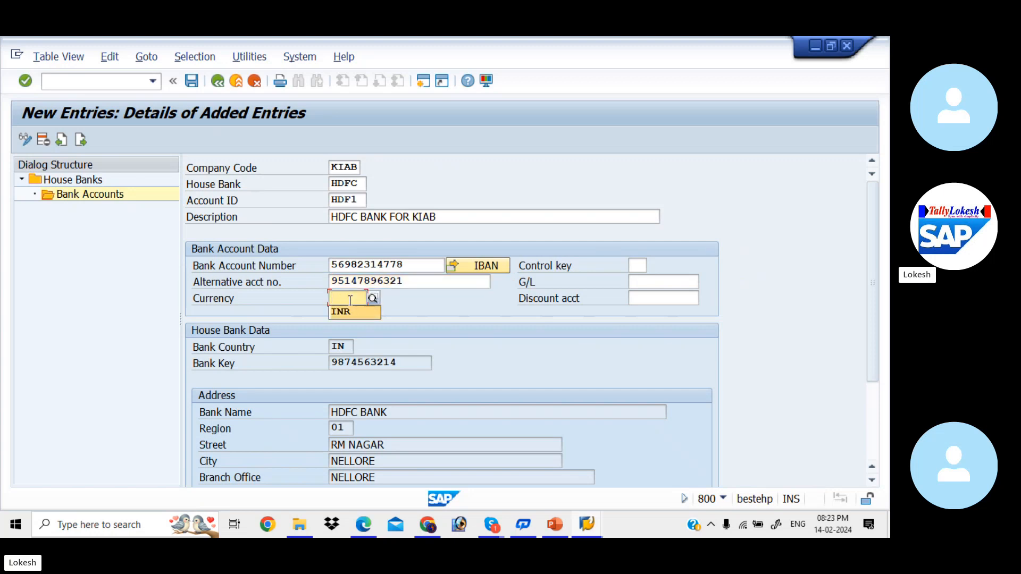
{"action": "key", "text": "Tab"}
{"action": "left_click", "coordinate": [641, 282]}
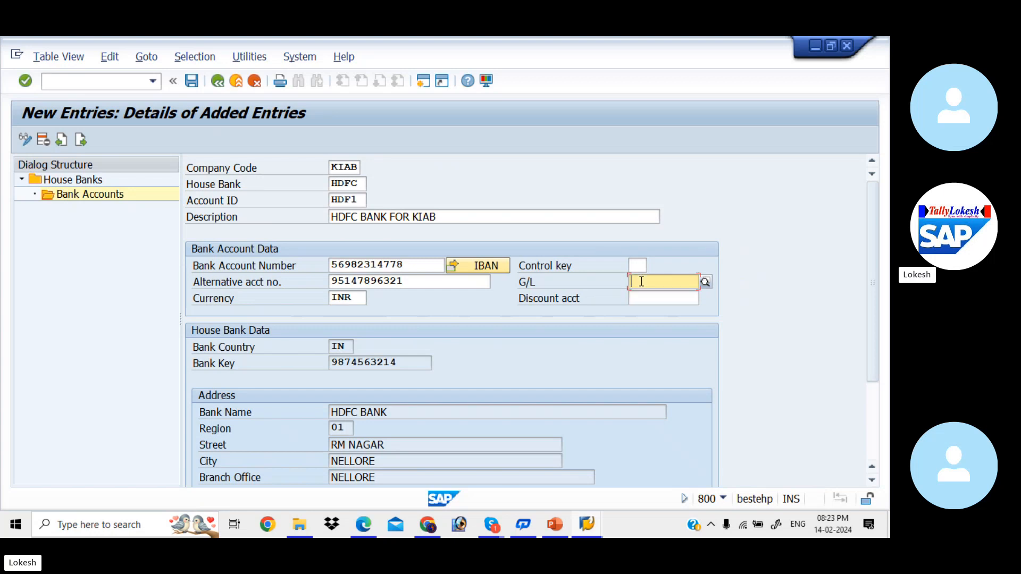
{"action": "left_click", "coordinate": [707, 285]}
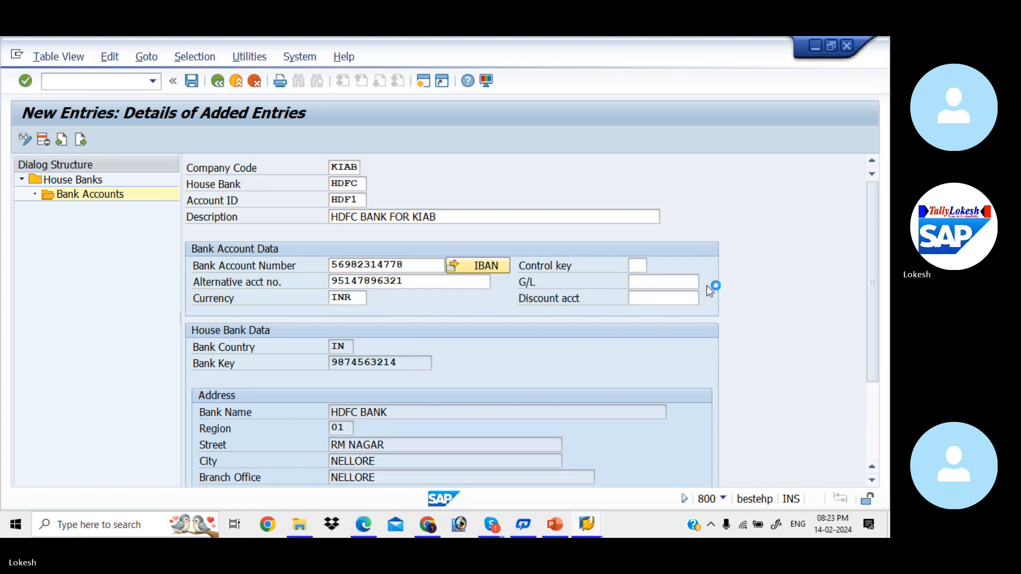
{"action": "key", "text": "Return"}
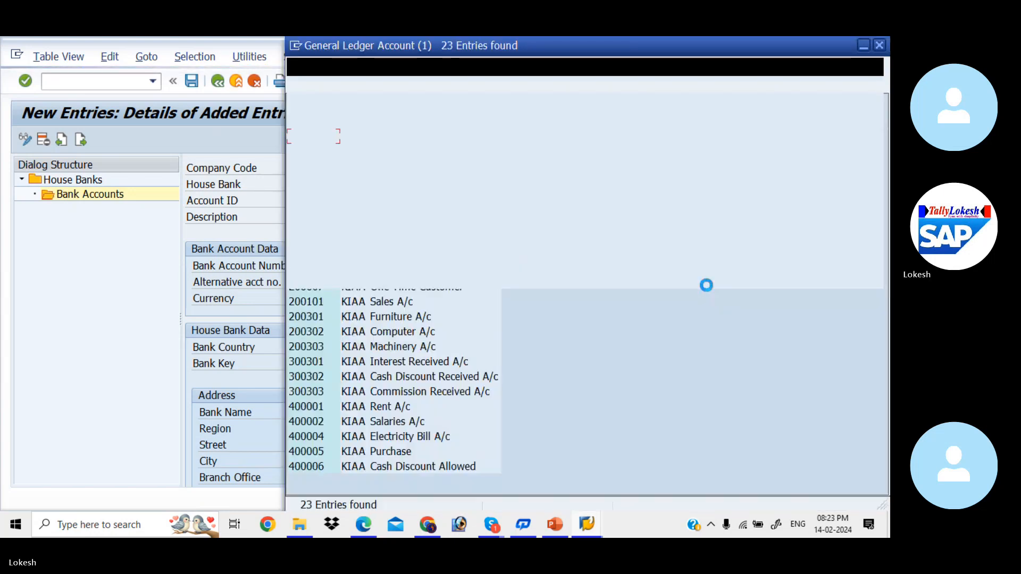
{"action": "double_click", "coordinate": [418, 215]}
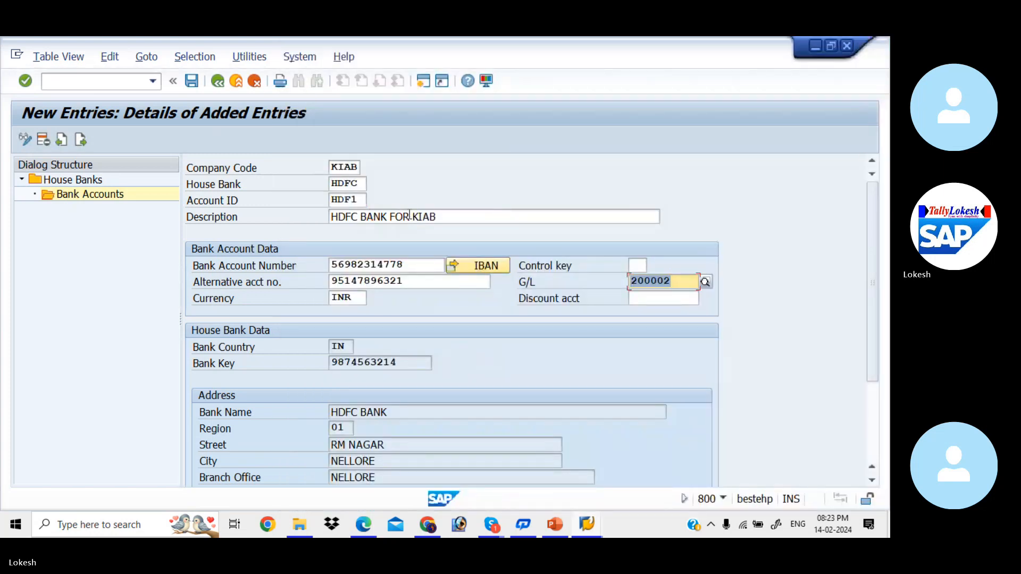
Save the HDFC bank account under the customizing request AUTOMATIC PAYMENT PROGRAM FOR KIAB, without transporting the IBAN
{"action": "left_click", "coordinate": [192, 82]}
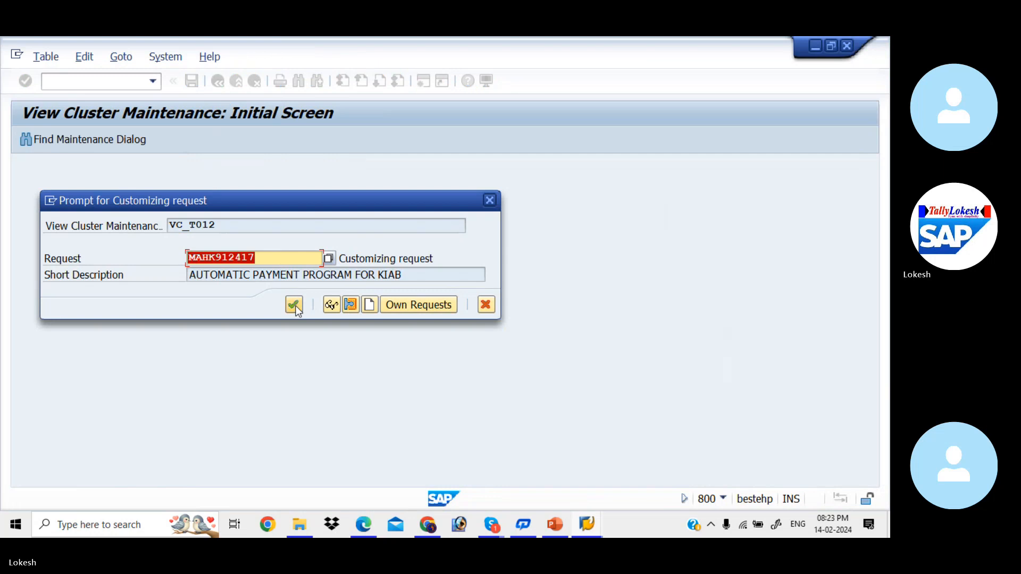
{"action": "left_click", "coordinate": [294, 305]}
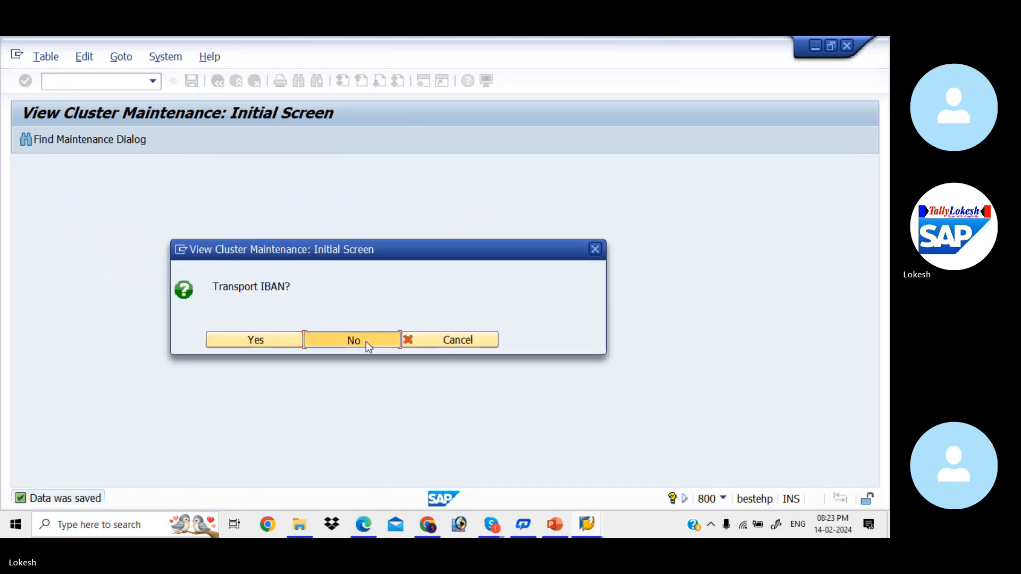
{"action": "left_click", "coordinate": [366, 343]}
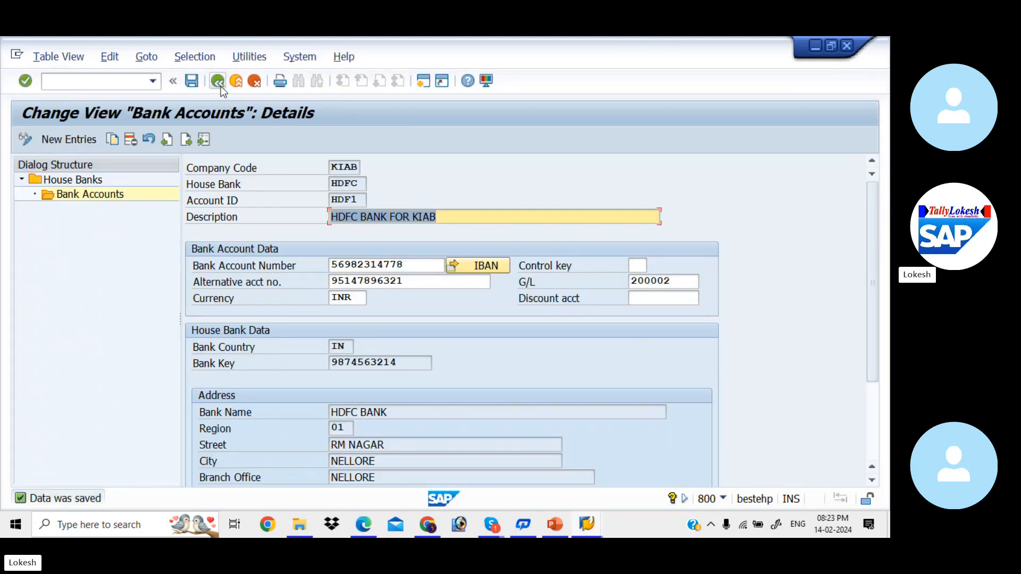
Return through the house bank views to the payment program customizing overview and open bank determination
{"action": "left_click", "coordinate": [218, 82]}
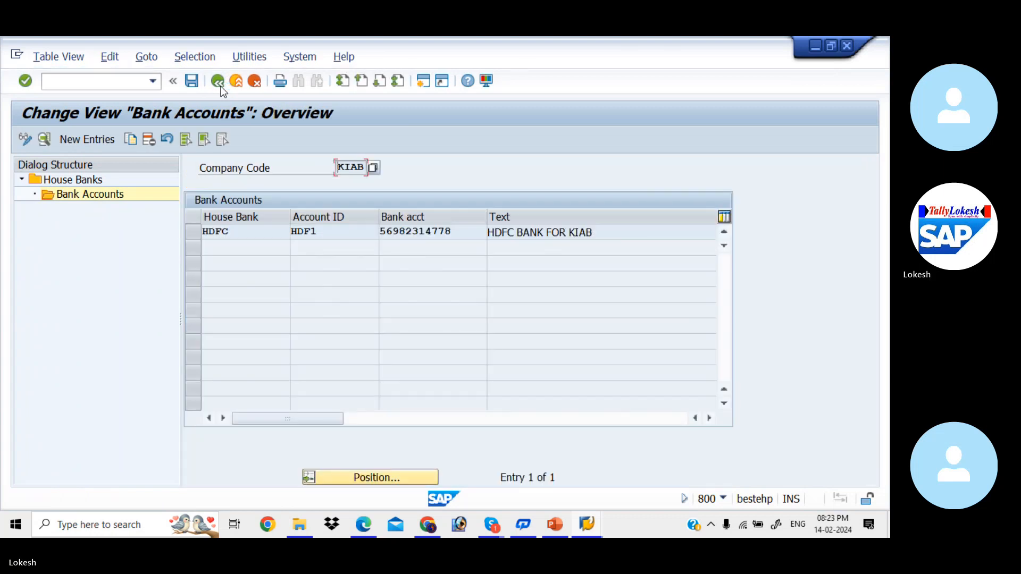
{"action": "left_click", "coordinate": [221, 89]}
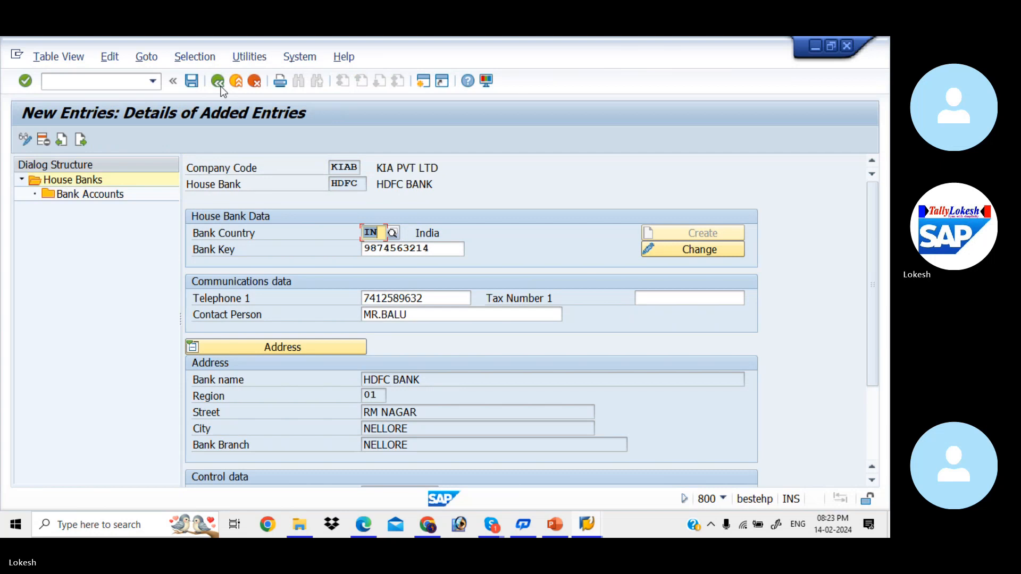
{"action": "left_click", "coordinate": [196, 81]}
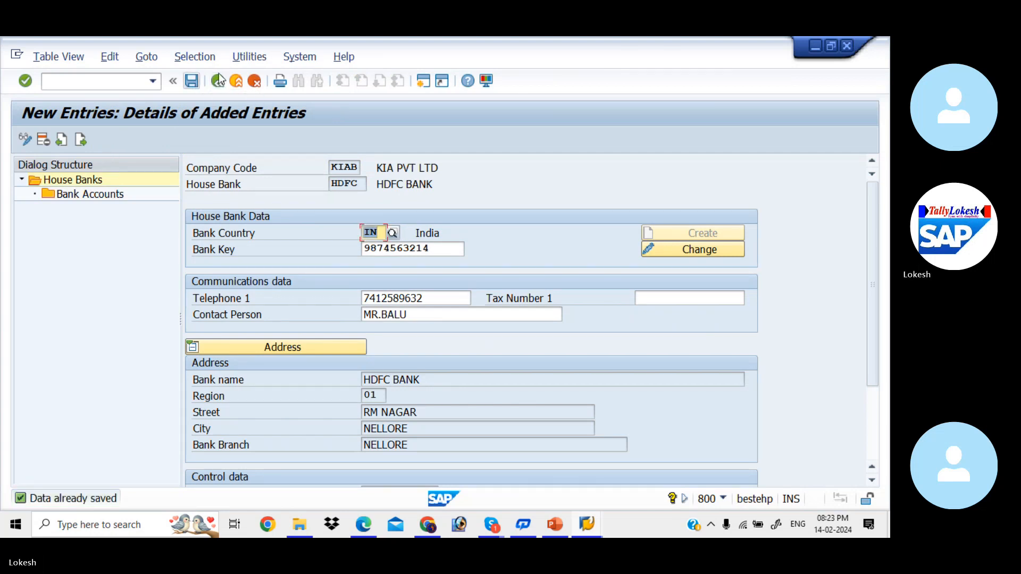
{"action": "left_click", "coordinate": [216, 83]}
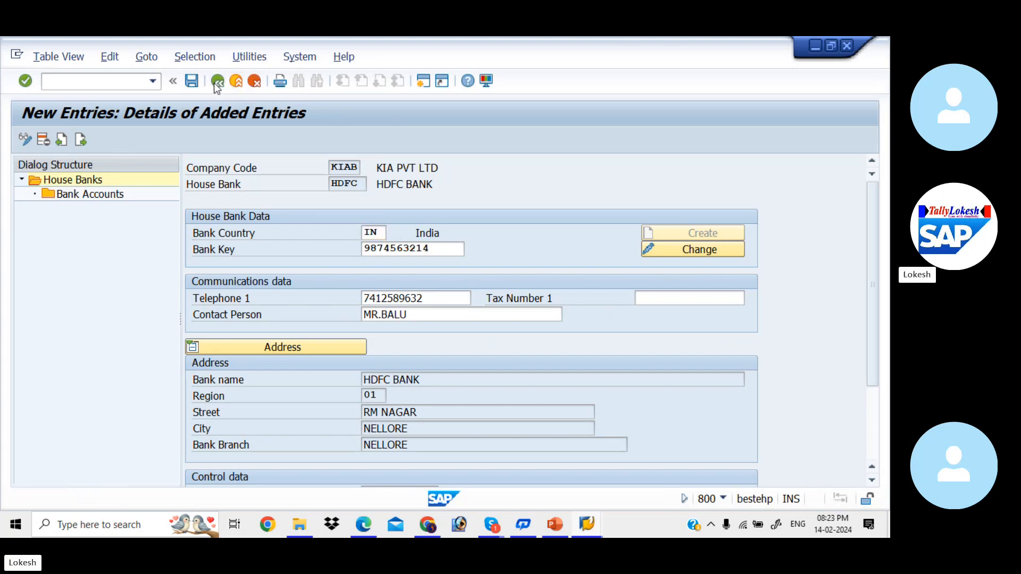
{"action": "left_click", "coordinate": [215, 83]}
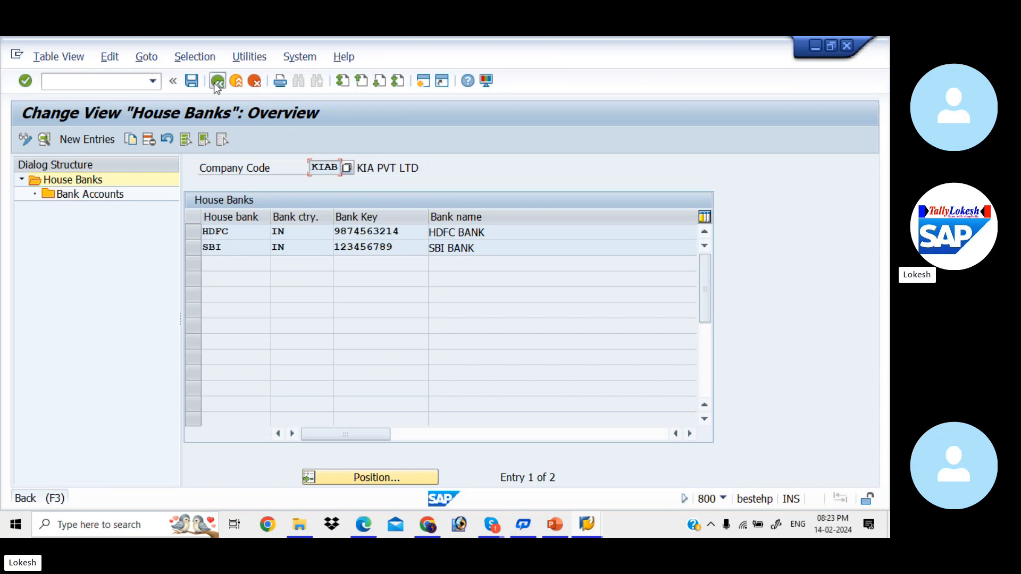
{"action": "left_click", "coordinate": [217, 81]}
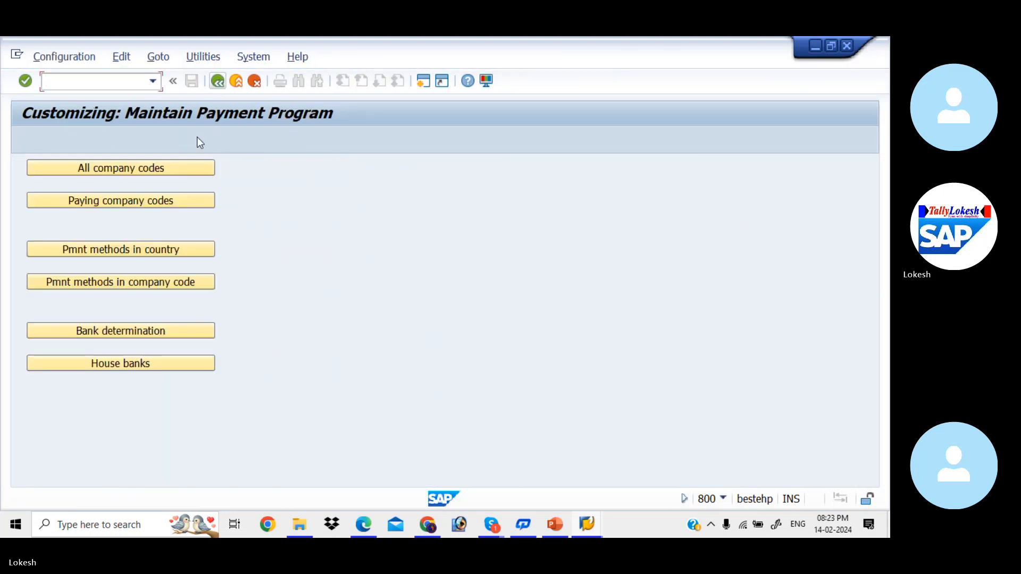
{"action": "left_click", "coordinate": [164, 329]}
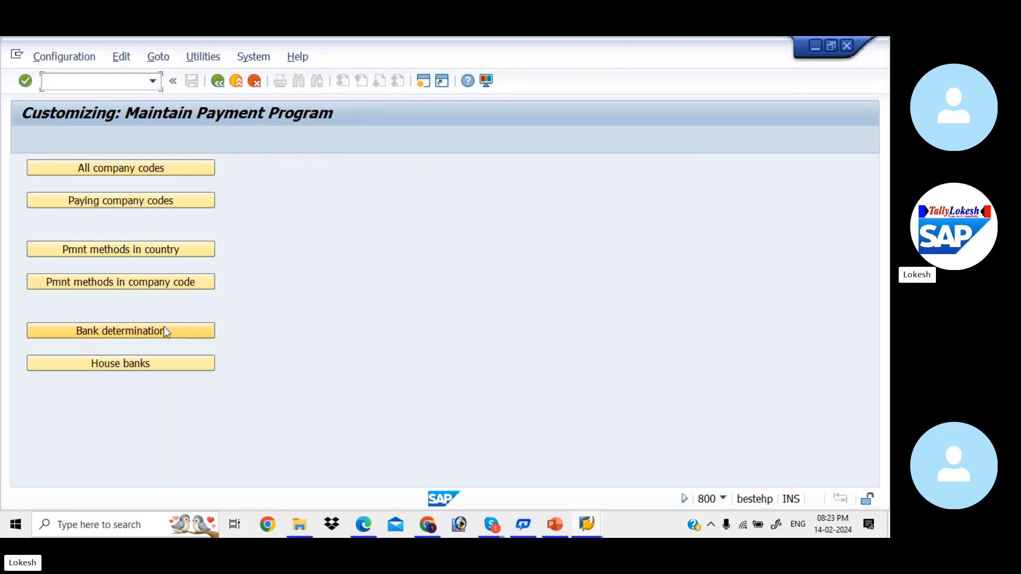
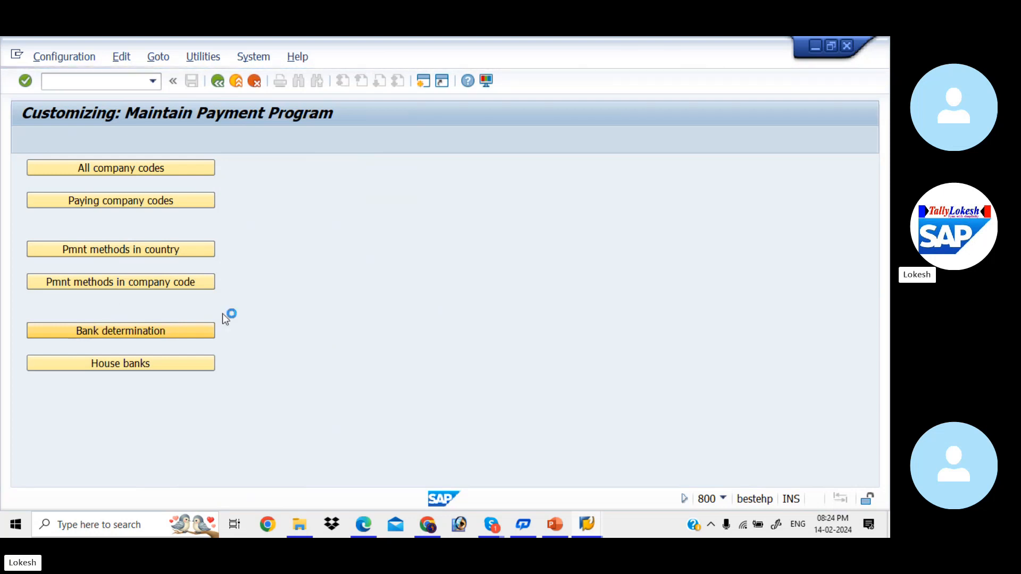
{"action": "mouse_move", "coordinate": [587, 525]}
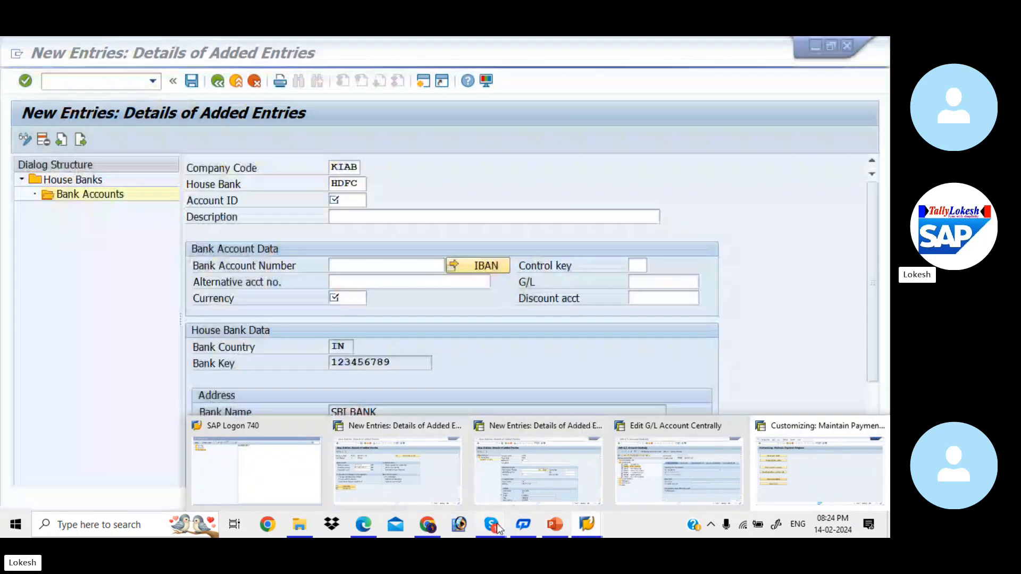
{"action": "mouse_move", "coordinate": [496, 524]}
{"action": "left_click", "coordinate": [482, 473]}
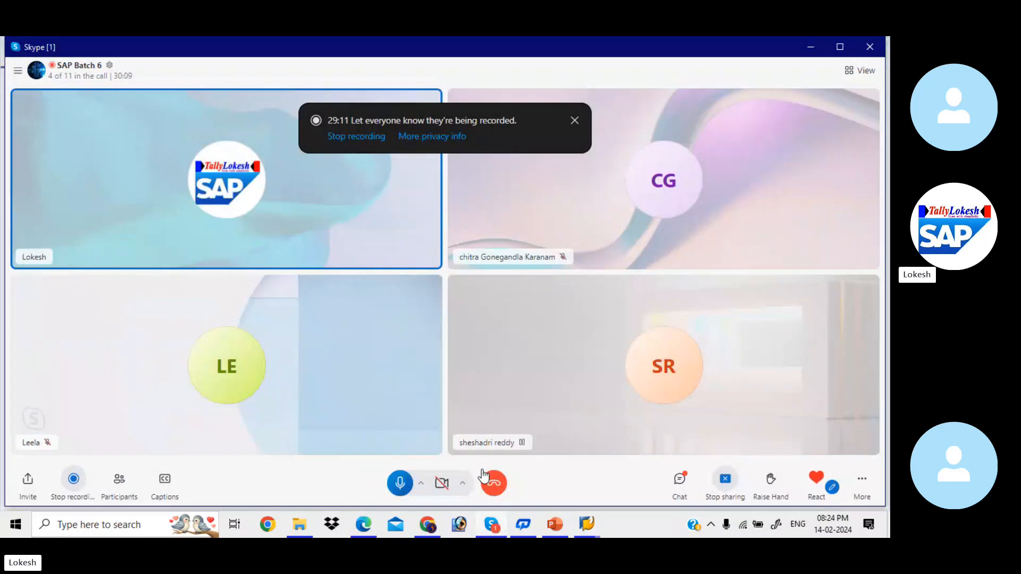
{"action": "left_click", "coordinate": [809, 43]}
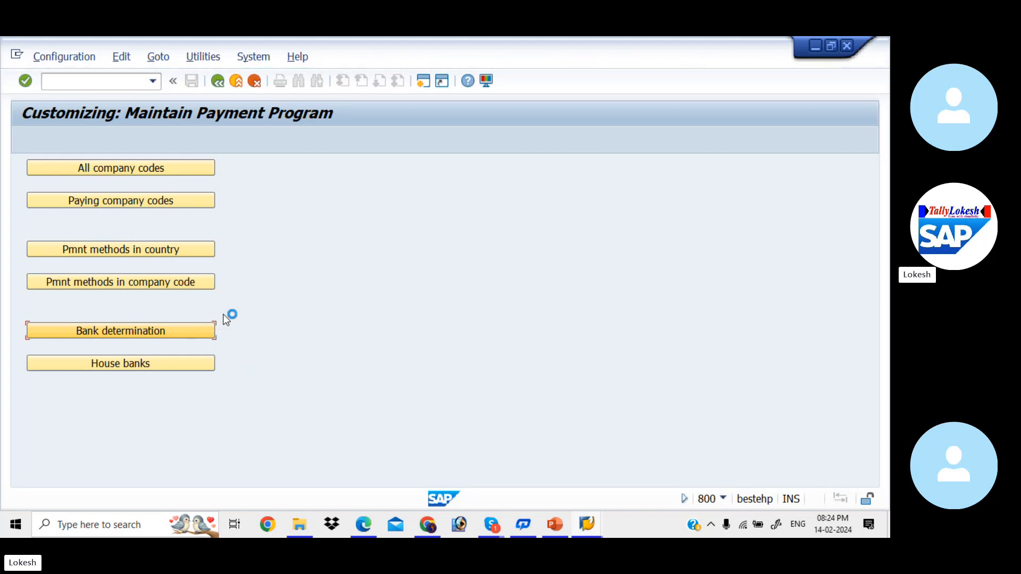
{"action": "mouse_move", "coordinate": [482, 531]}
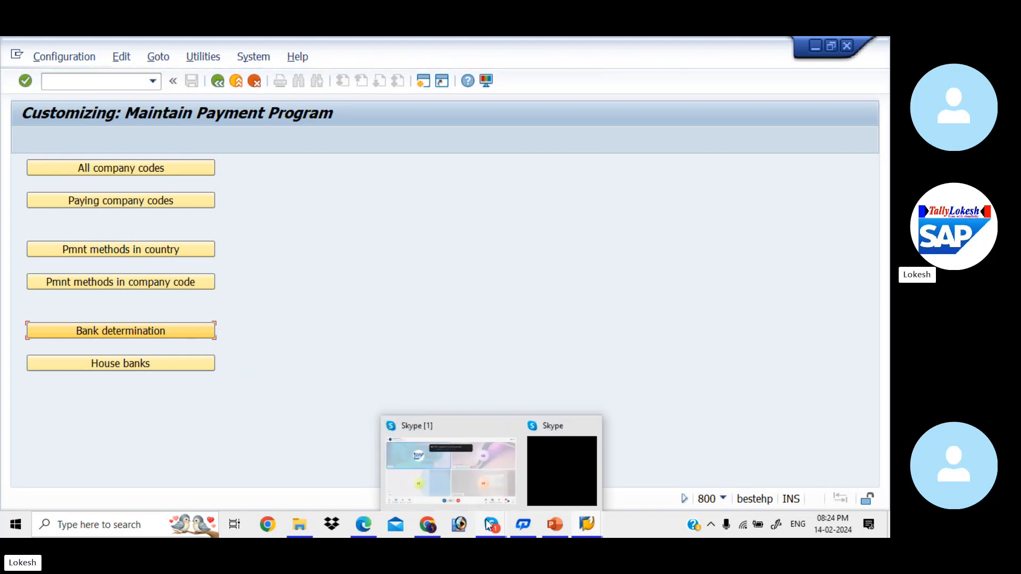
Log on again to client 800 with the user ID and password, ending the other logons, and reopen the payment program customizing with FBZP
{"action": "mouse_move", "coordinate": [587, 525]}
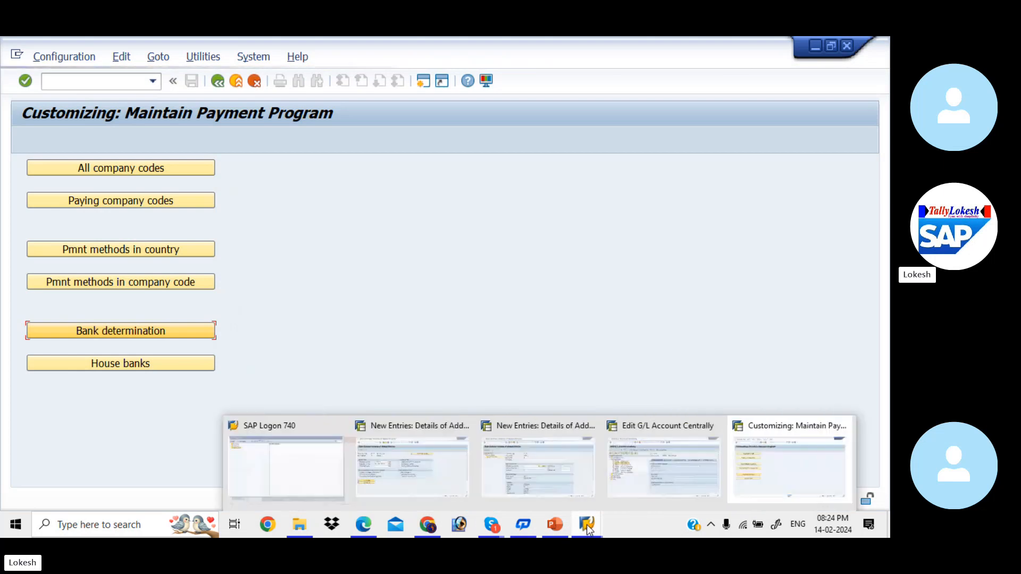
{"action": "left_click", "coordinate": [305, 491]}
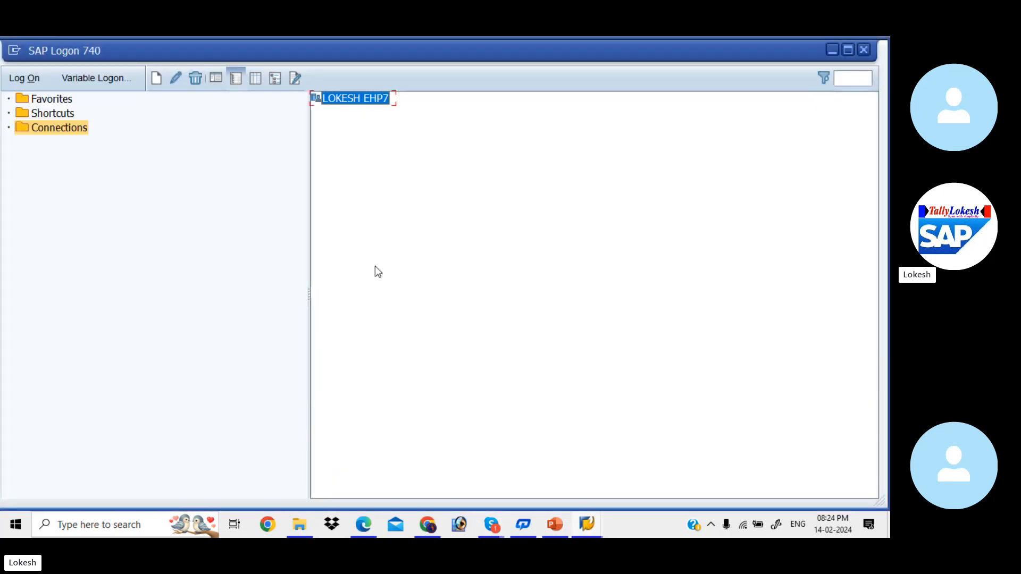
{"action": "double_click", "coordinate": [361, 100]}
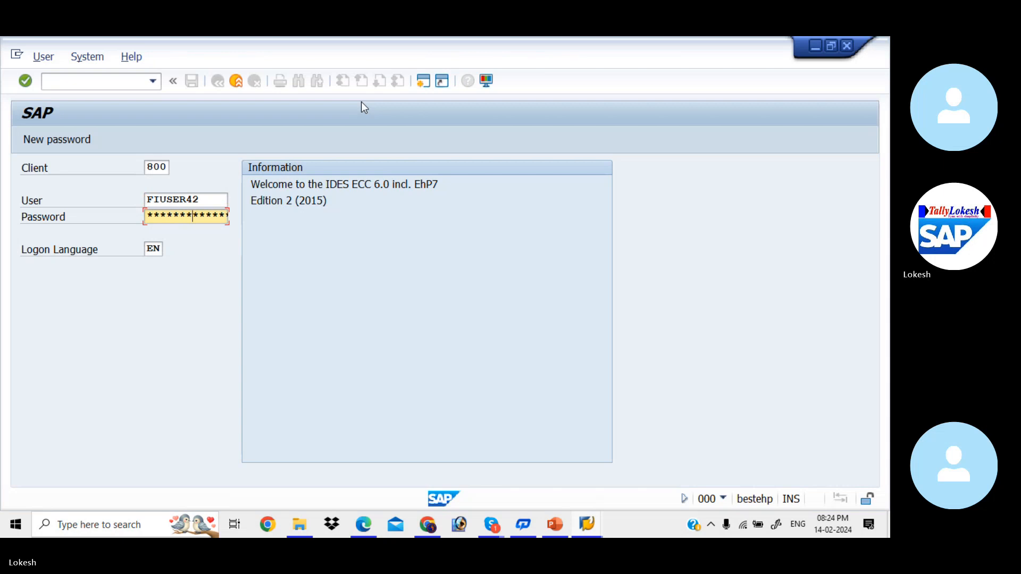
{"action": "key", "text": "Return"}
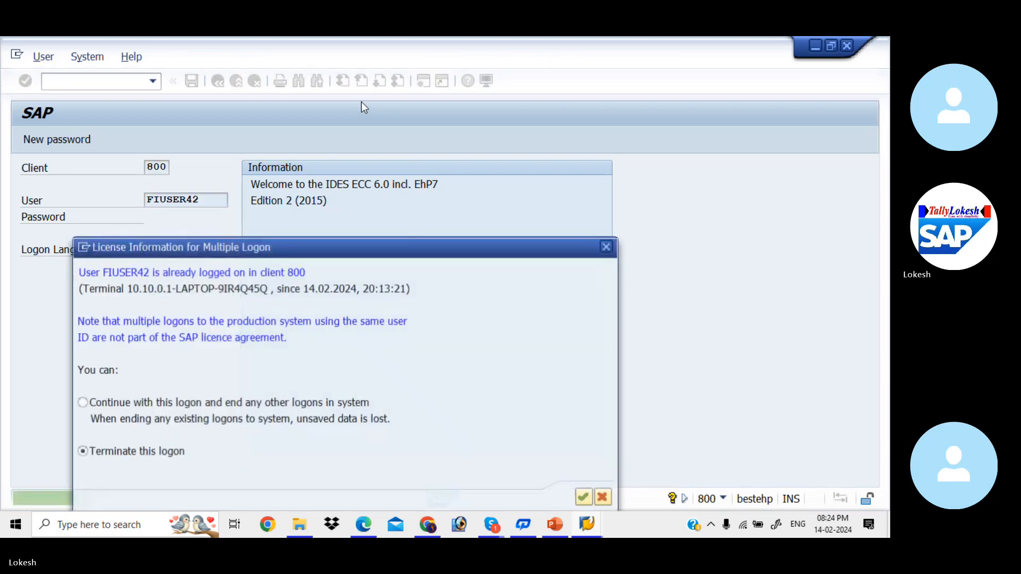
{"action": "left_click", "coordinate": [82, 402]}
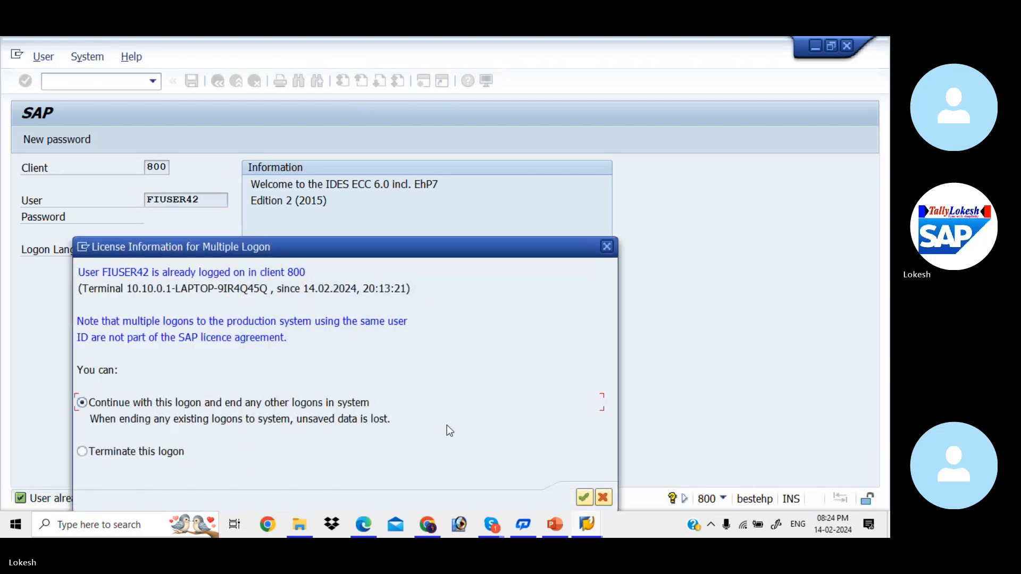
{"action": "left_click", "coordinate": [584, 498]}
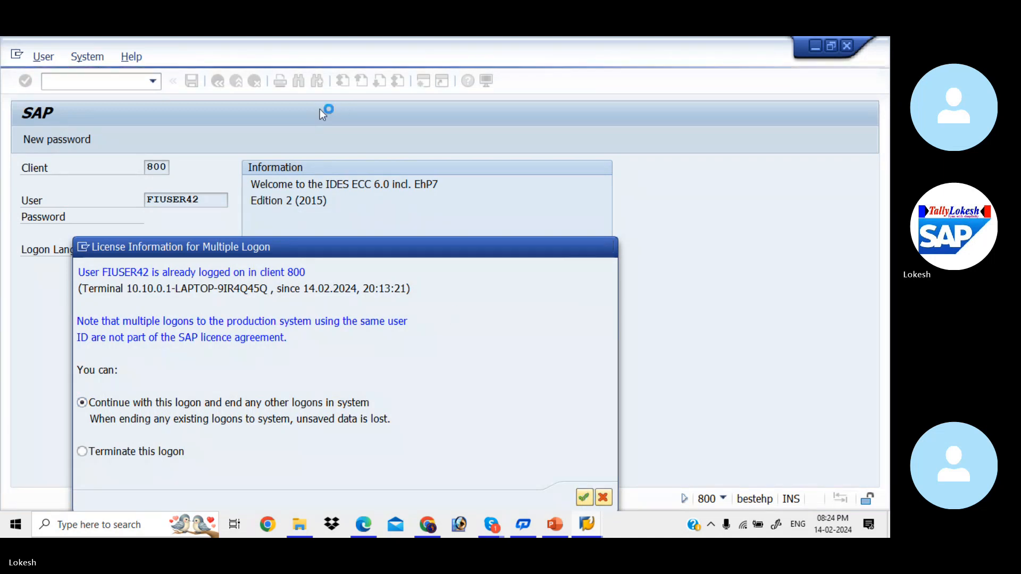
{"action": "type", "text": "F"}
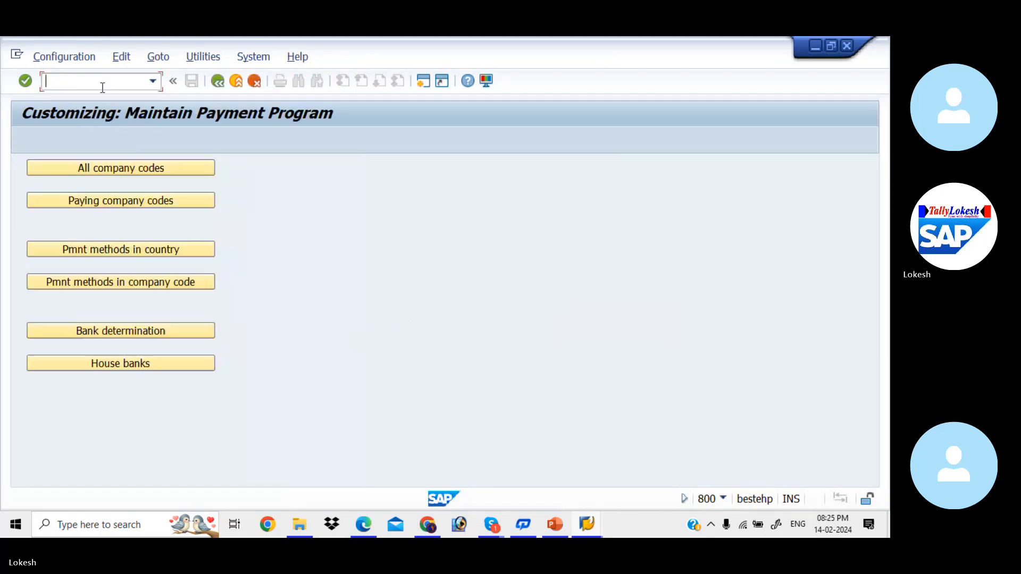
Open bank determination, then locate and select paying company code KIAB
{"action": "left_click", "coordinate": [155, 331]}
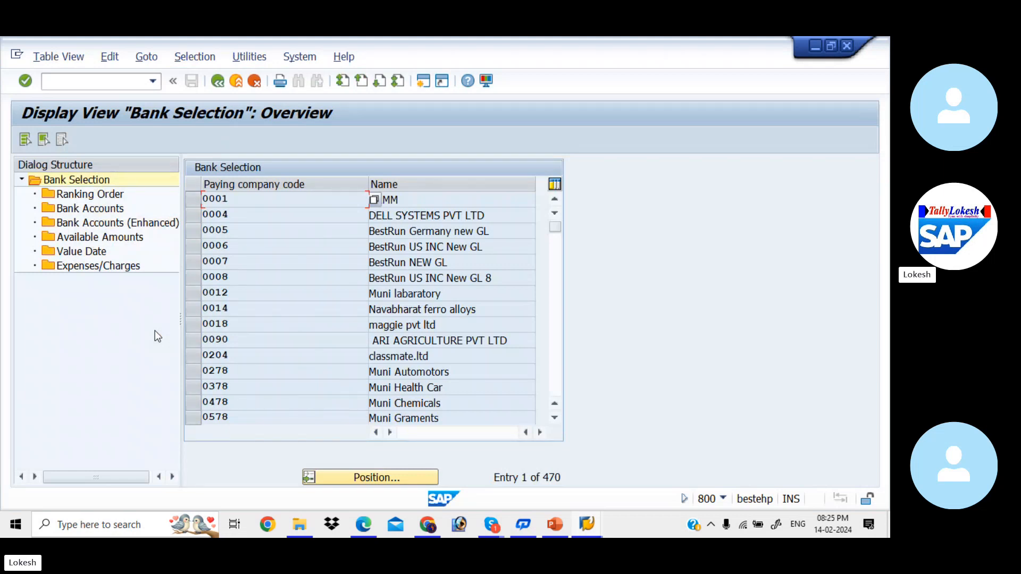
{"action": "left_click", "coordinate": [358, 477]}
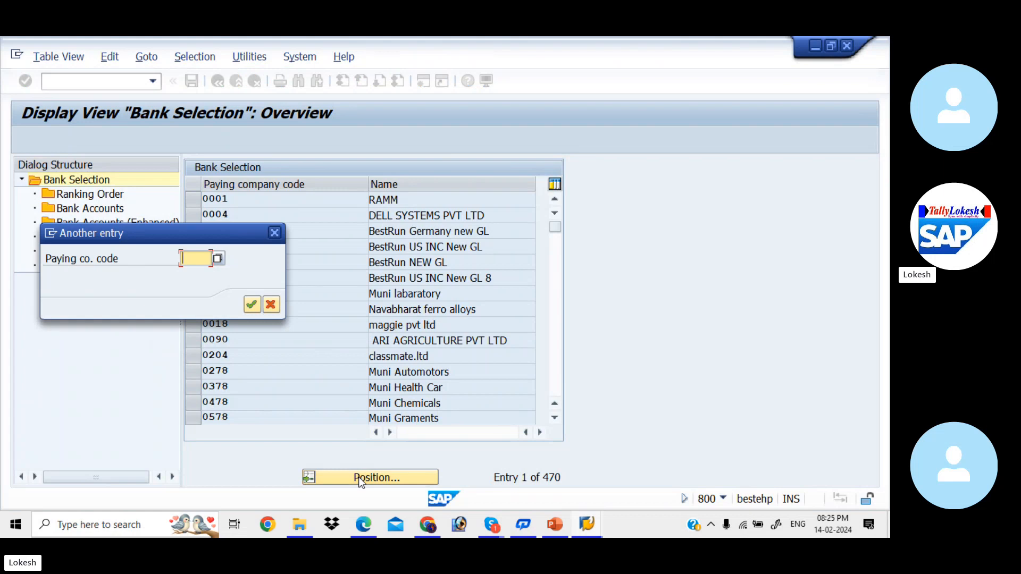
{"action": "type", "text": "KIAB"}
{"action": "key", "text": "Return"}
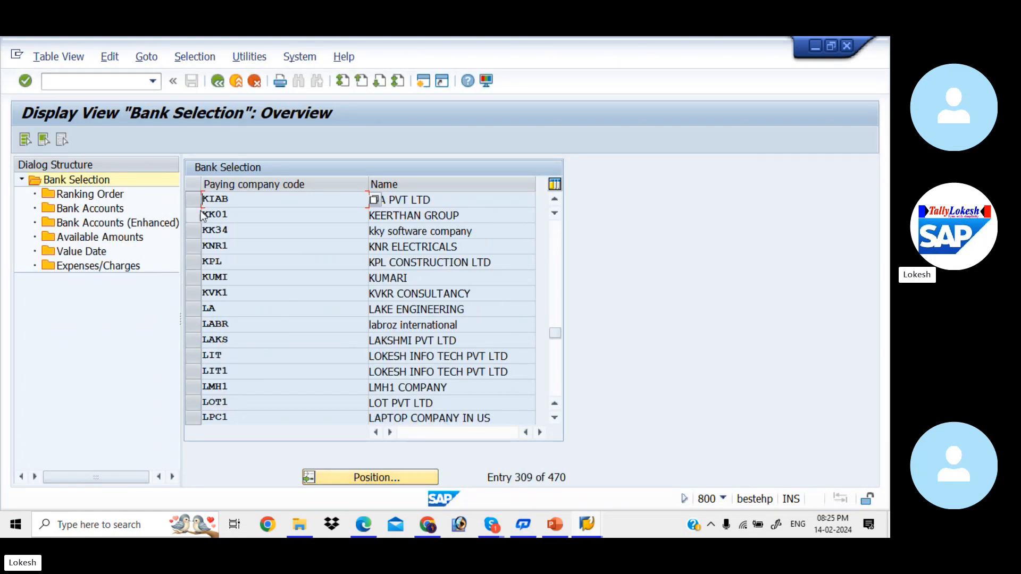
{"action": "left_click", "coordinate": [198, 200]}
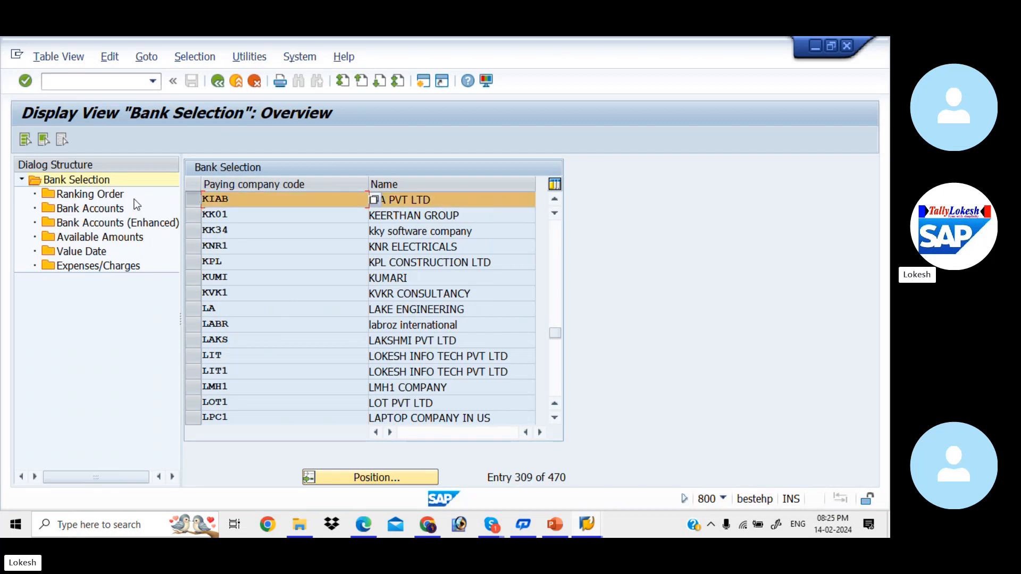
Add a ranking order entry for KIAB with payment method 3, currency INR, rank 1 and house bank SBI
{"action": "double_click", "coordinate": [98, 199]}
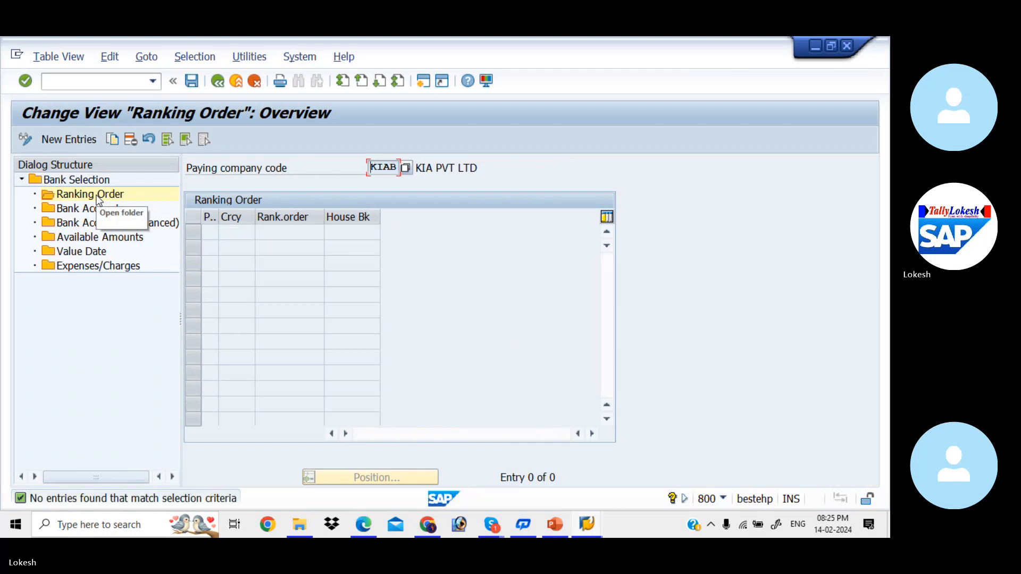
{"action": "left_click", "coordinate": [78, 140]}
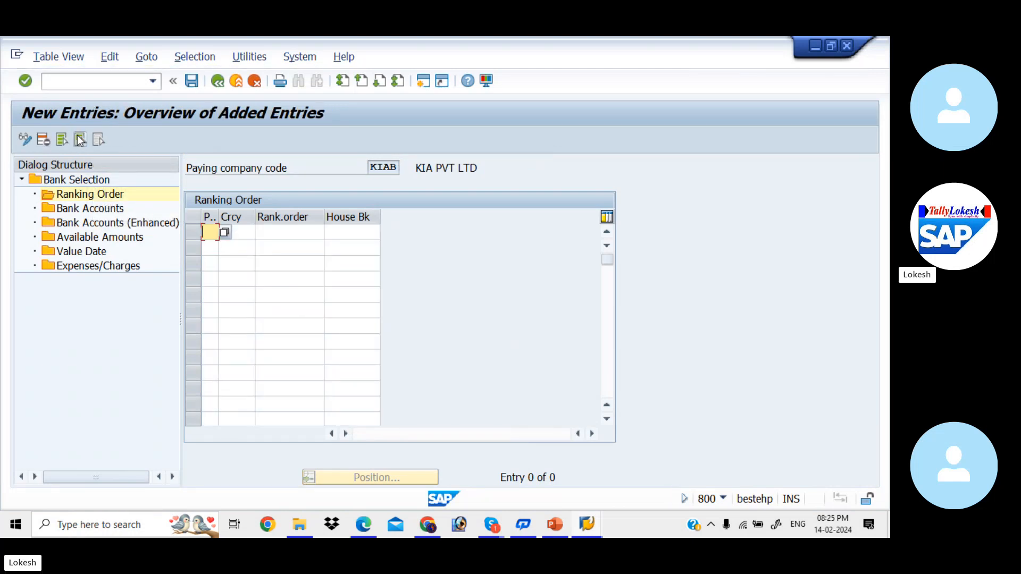
{"action": "type", "text": "3"}
{"action": "key", "text": "Tab"}
{"action": "type", "text": "INR"}
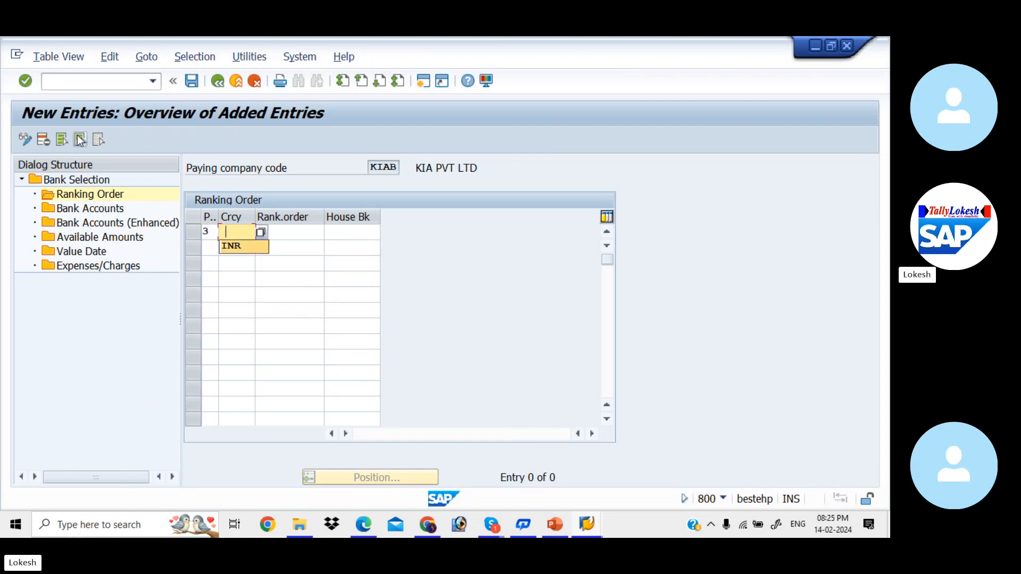
{"action": "key", "text": "Tab"}
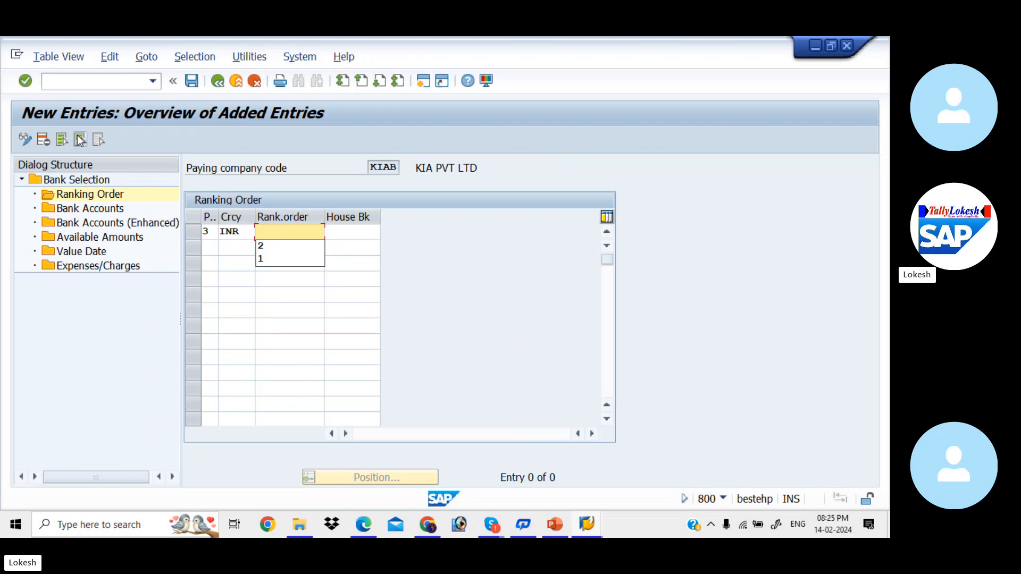
{"action": "key", "text": "Down"}
{"action": "key", "text": "Down"}
{"action": "key", "text": "Tab"}
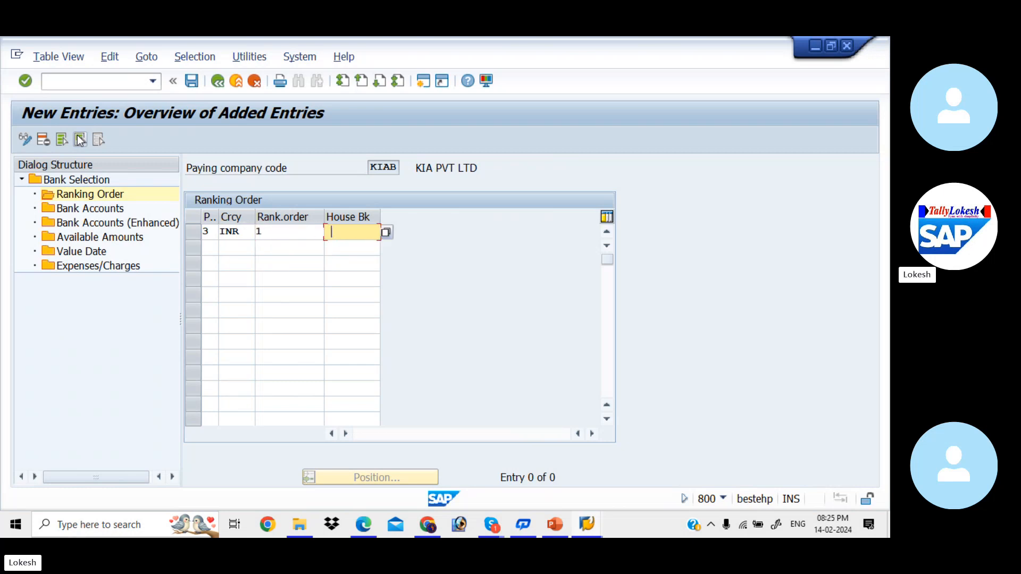
{"action": "left_click", "coordinate": [385, 234]}
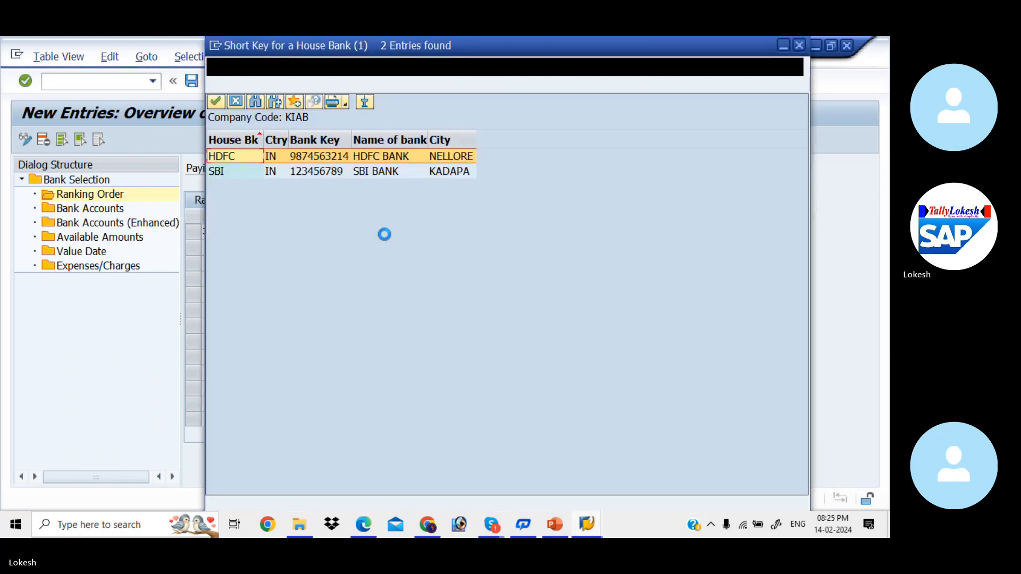
{"action": "left_click", "coordinate": [354, 173]}
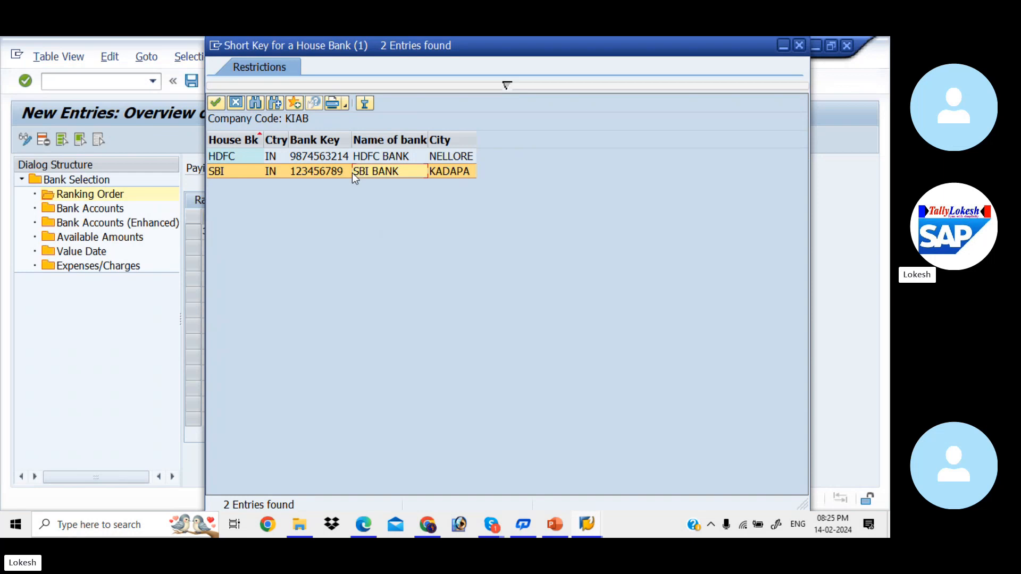
{"action": "double_click", "coordinate": [352, 174]}
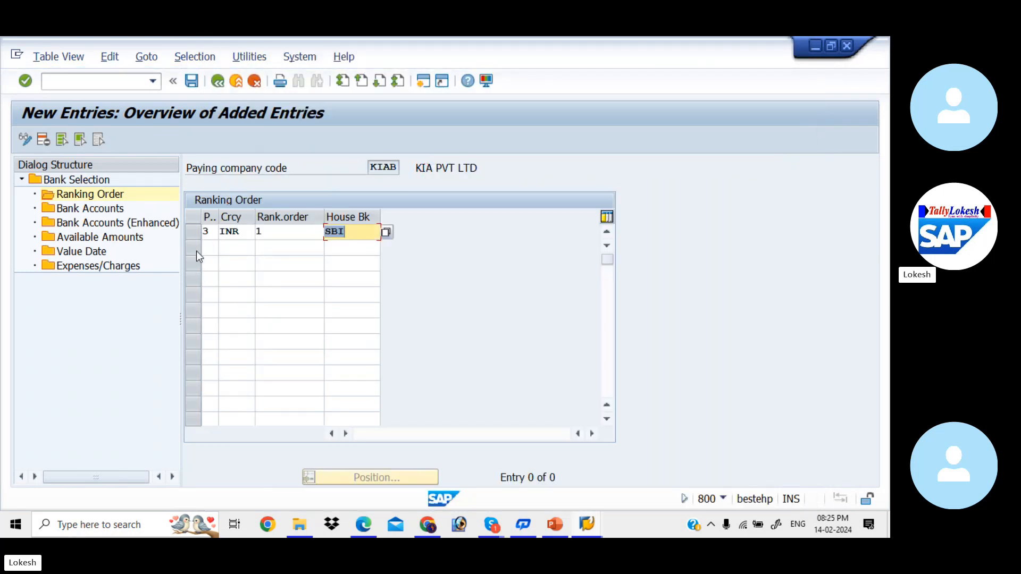
Add a second ranking order entry with payment method 3, INR, rank 2 and house bank HDFC, and save the ranking order
{"action": "left_click", "coordinate": [211, 245]}
{"action": "type", "text": "3"}
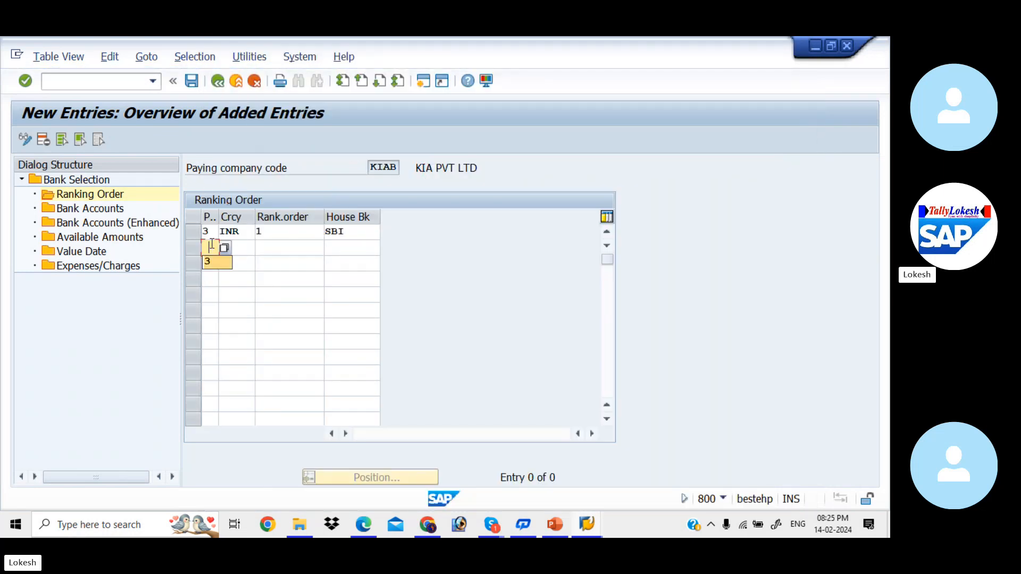
{"action": "key", "text": "Tab"}
{"action": "key", "text": "Tab"}
{"action": "key", "text": "space"}
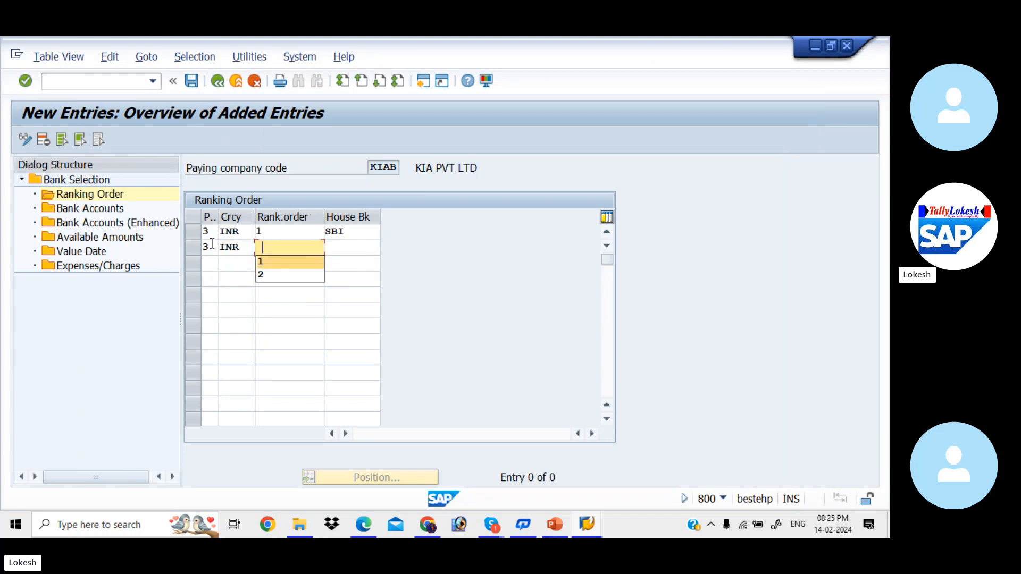
{"action": "key", "text": "Down"}
{"action": "key", "text": "Tab"}
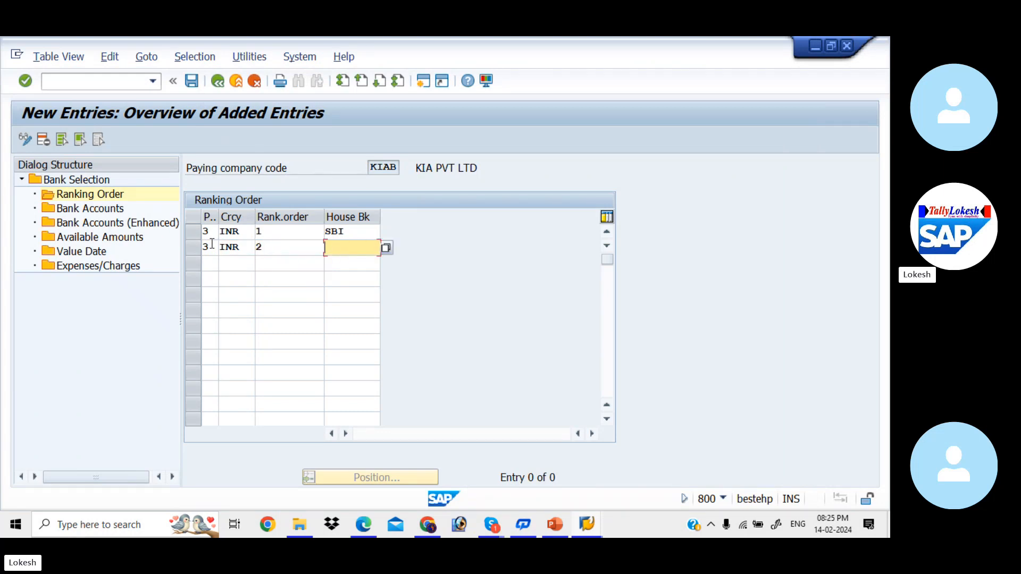
{"action": "left_click", "coordinate": [388, 249]}
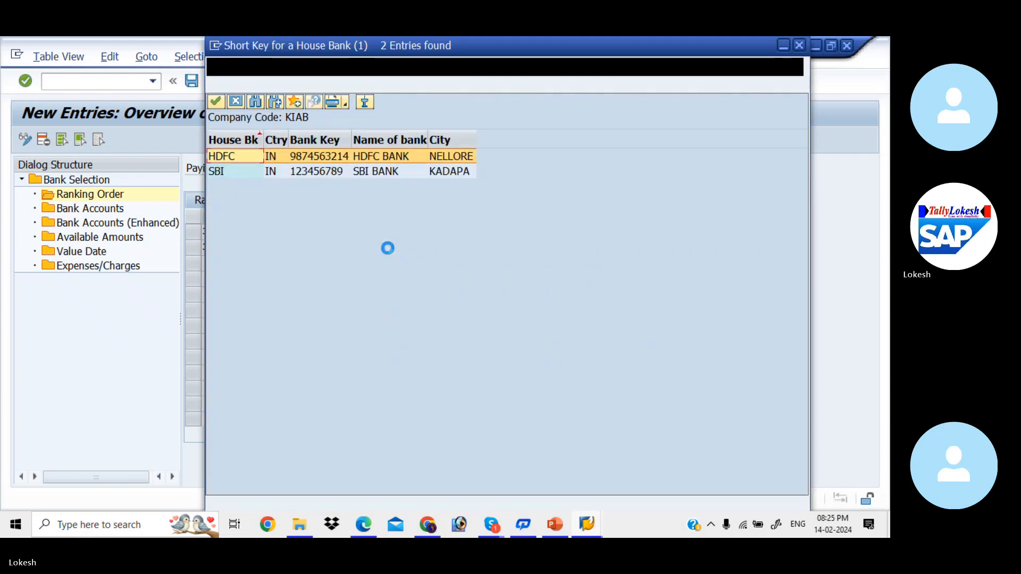
{"action": "double_click", "coordinate": [319, 157]}
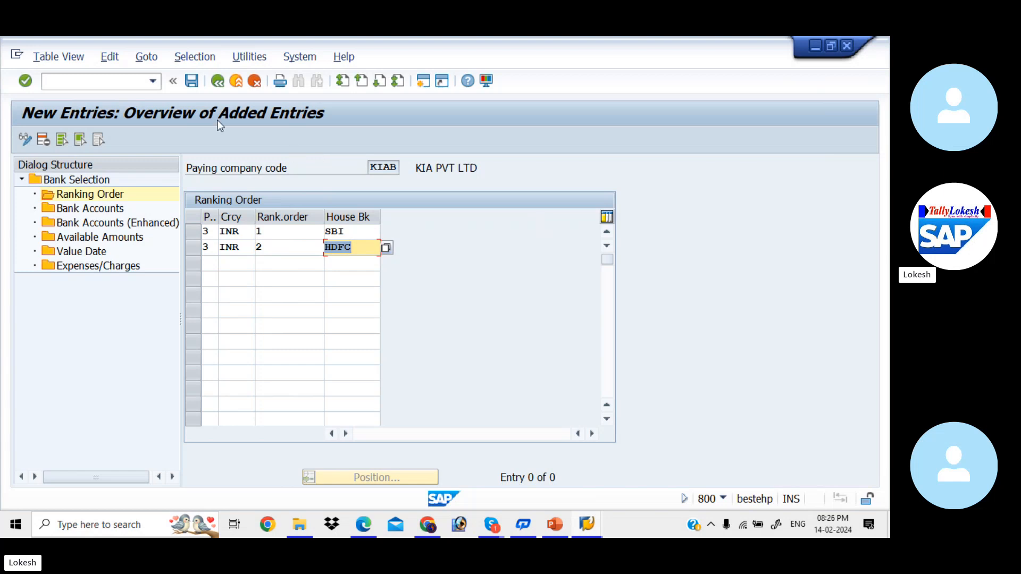
{"action": "left_click", "coordinate": [192, 81]}
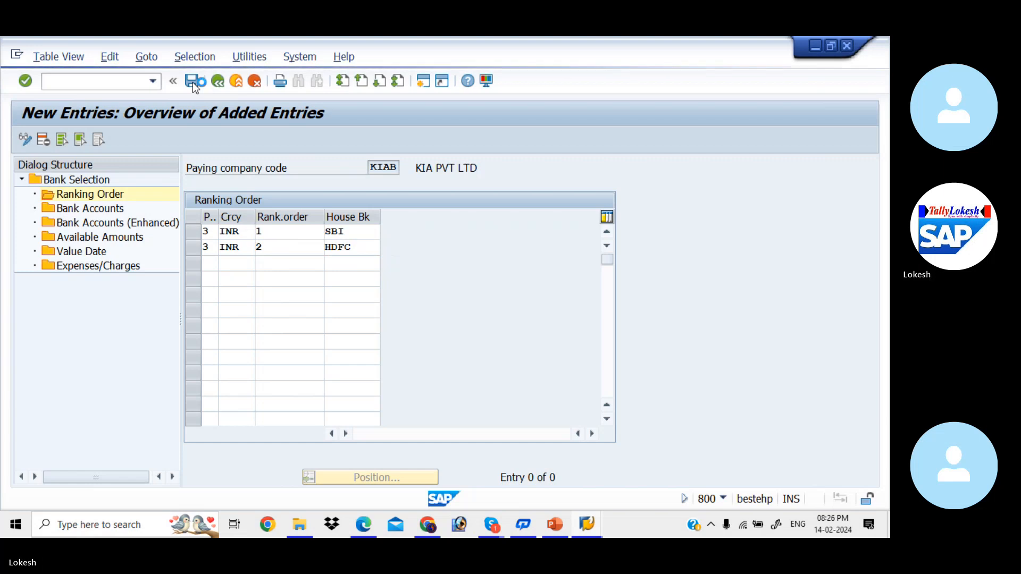
{"action": "left_click", "coordinate": [293, 304]}
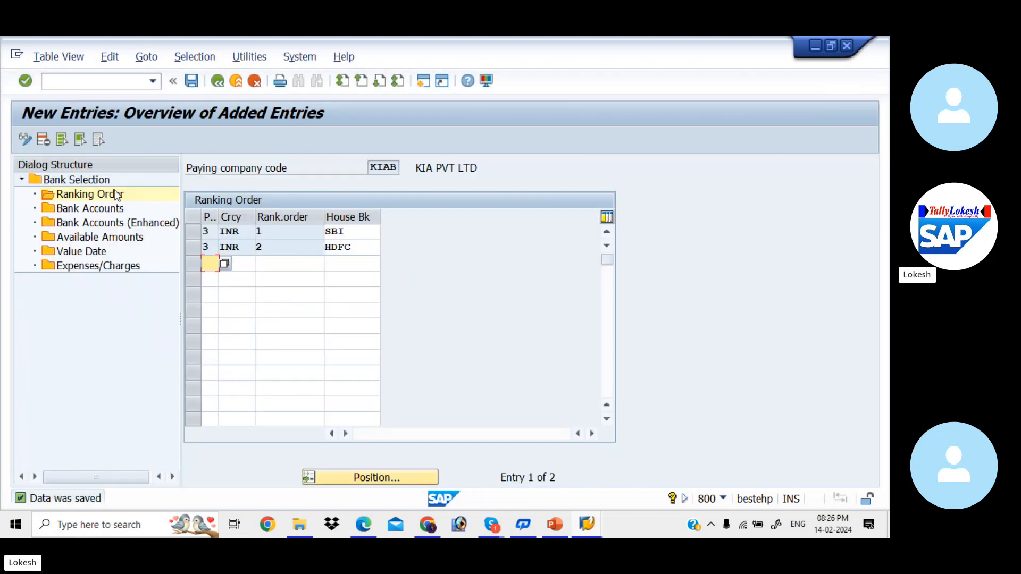
Start a new bank accounts entry for KIAB with house bank SBI1, payment method 3 and currency INR
{"action": "double_click", "coordinate": [102, 209]}
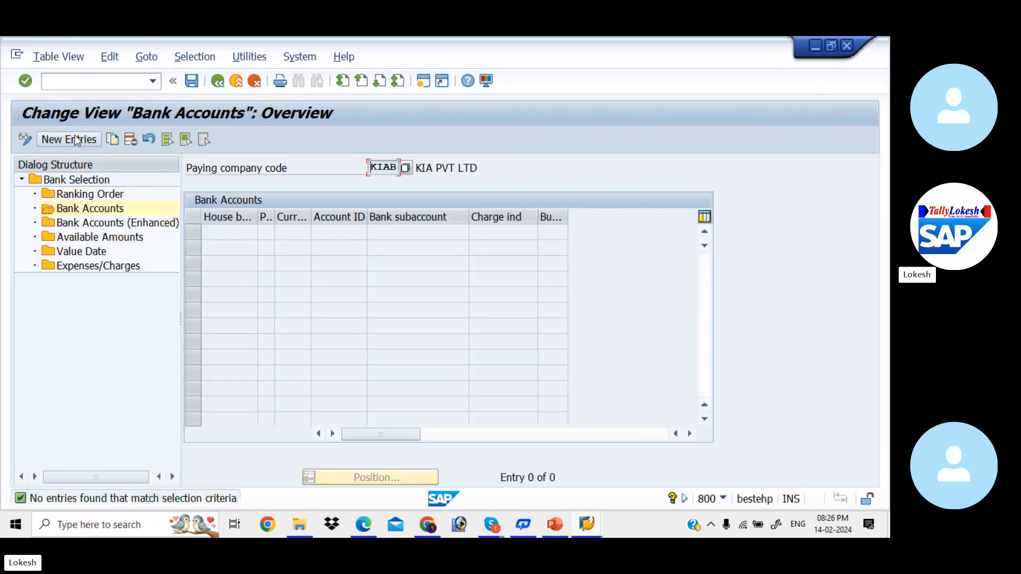
{"action": "left_click", "coordinate": [74, 137]}
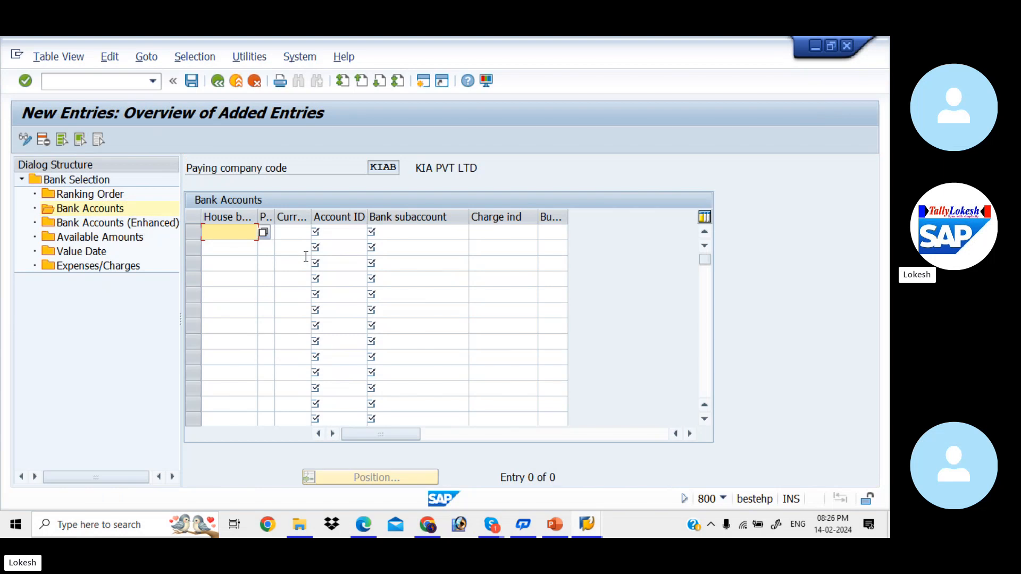
{"action": "type", "text": "SBI1"}
{"action": "key", "text": "Tab"}
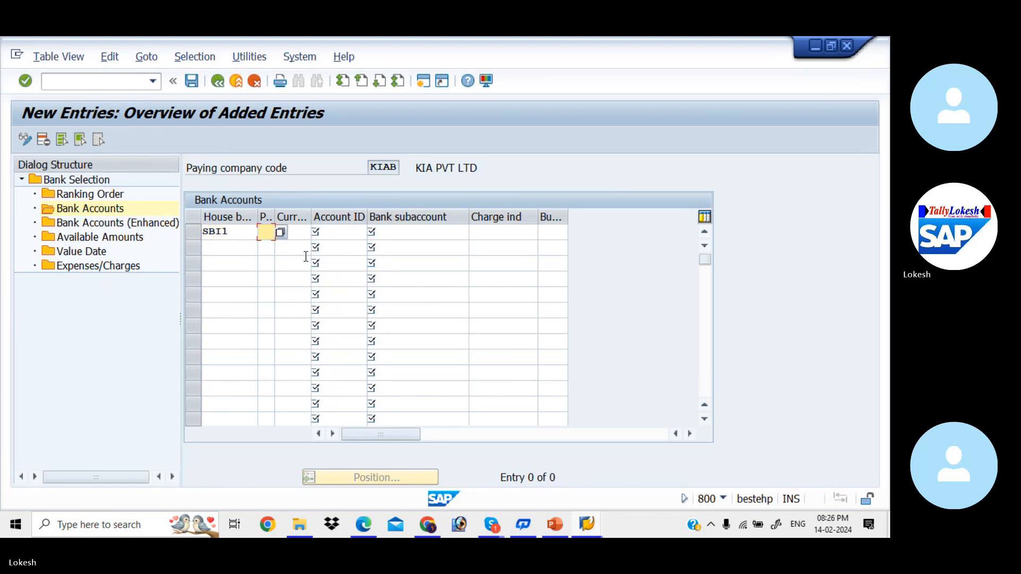
{"action": "type", "text": "3"}
{"action": "key", "text": "Tab"}
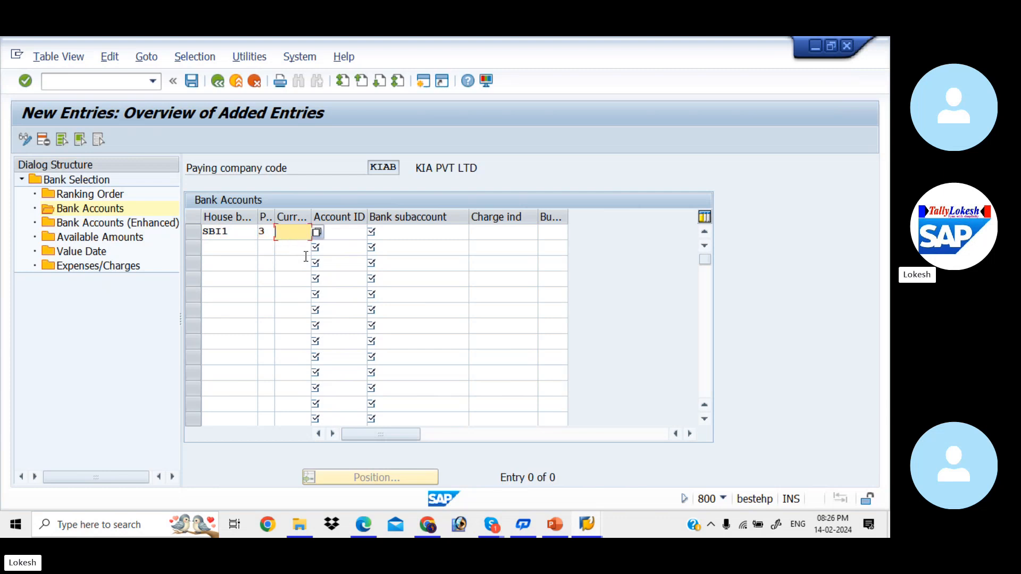
{"action": "key", "text": "Down"}
{"action": "key", "text": "Tab"}
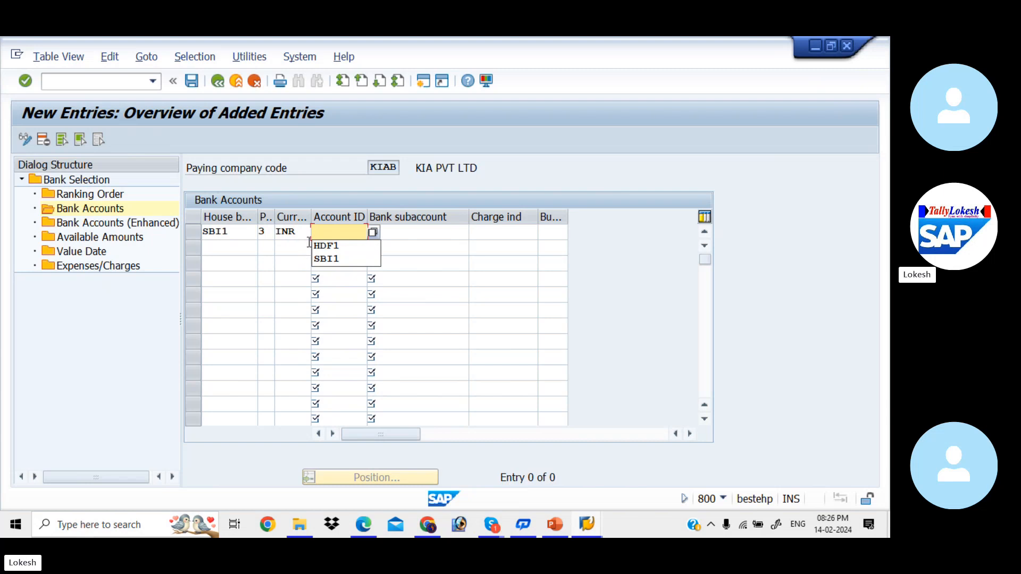
Correct the entry's house bank to SBI and assign account ID SBI1 from the available values
{"action": "left_click", "coordinate": [241, 231]}
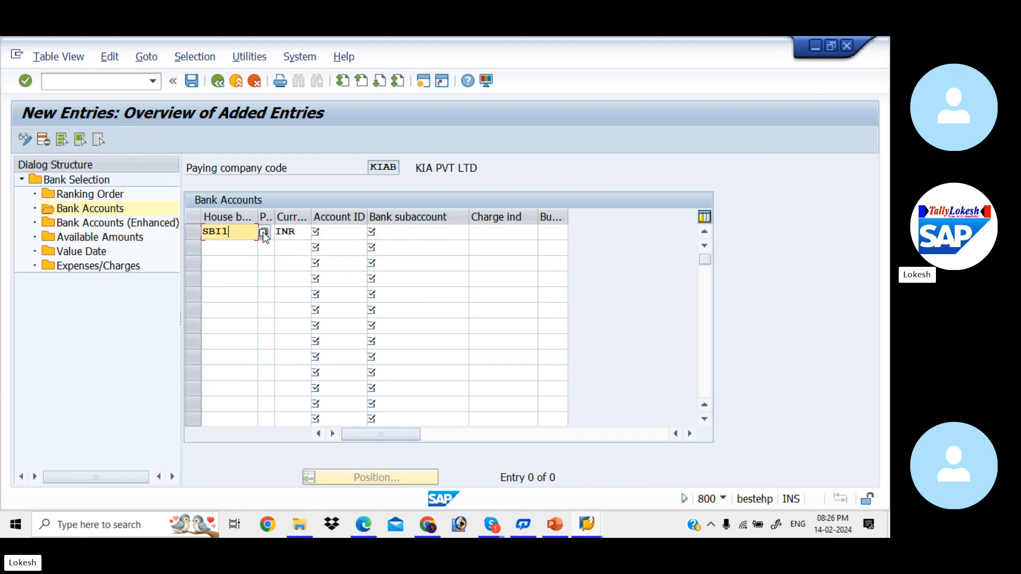
{"action": "left_click", "coordinate": [263, 232]}
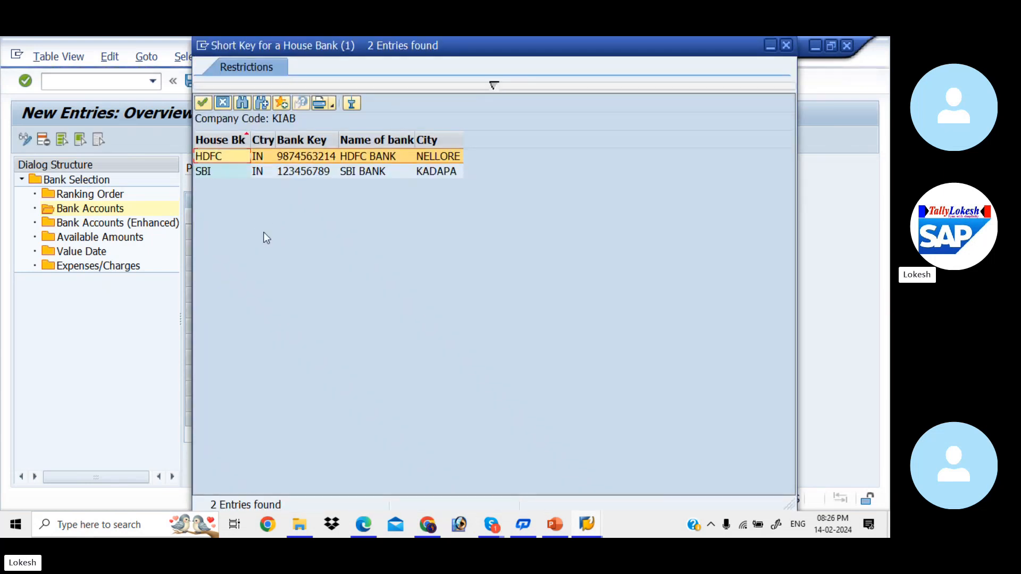
{"action": "double_click", "coordinate": [270, 171]}
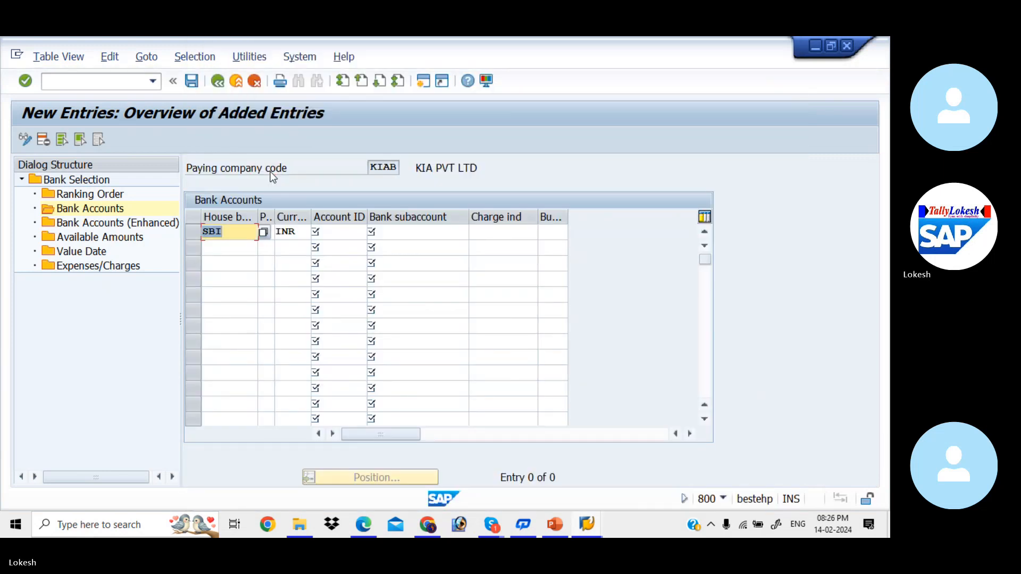
{"action": "left_click", "coordinate": [344, 232]}
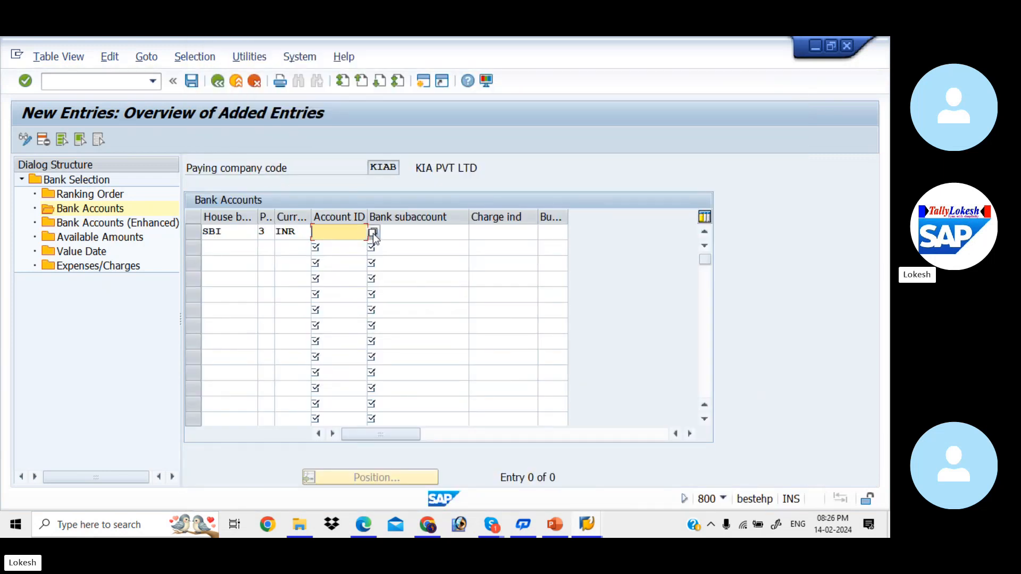
{"action": "left_click", "coordinate": [373, 233]}
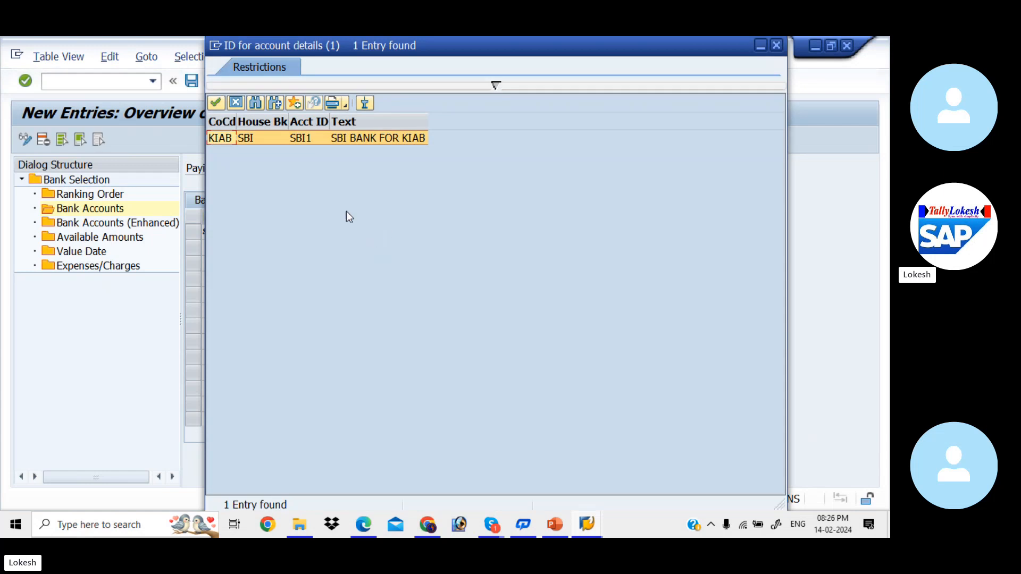
{"action": "double_click", "coordinate": [310, 143]}
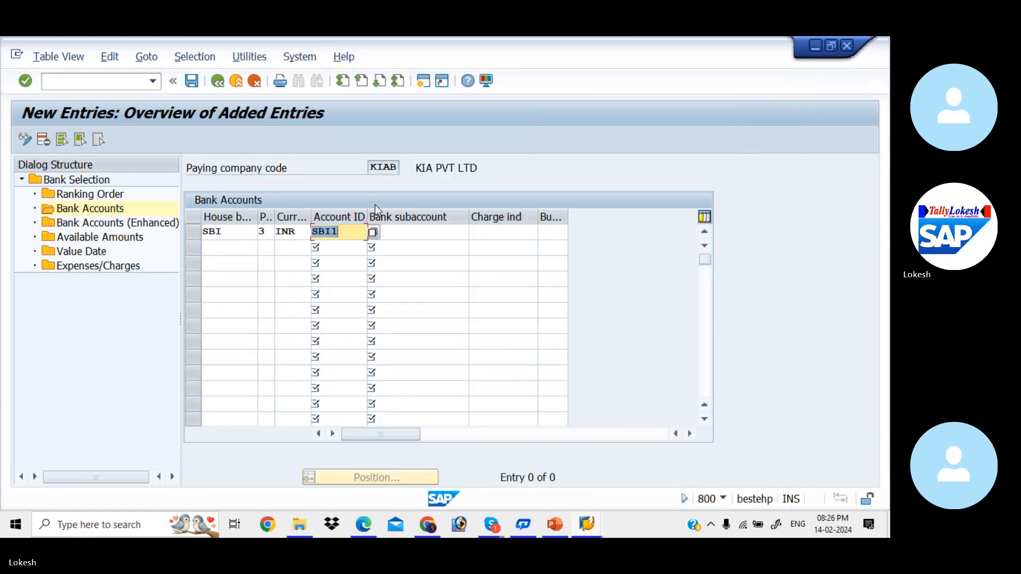
Assign G/L account 200001 as the bank subaccount of the SBI entry
{"action": "left_click", "coordinate": [417, 234]}
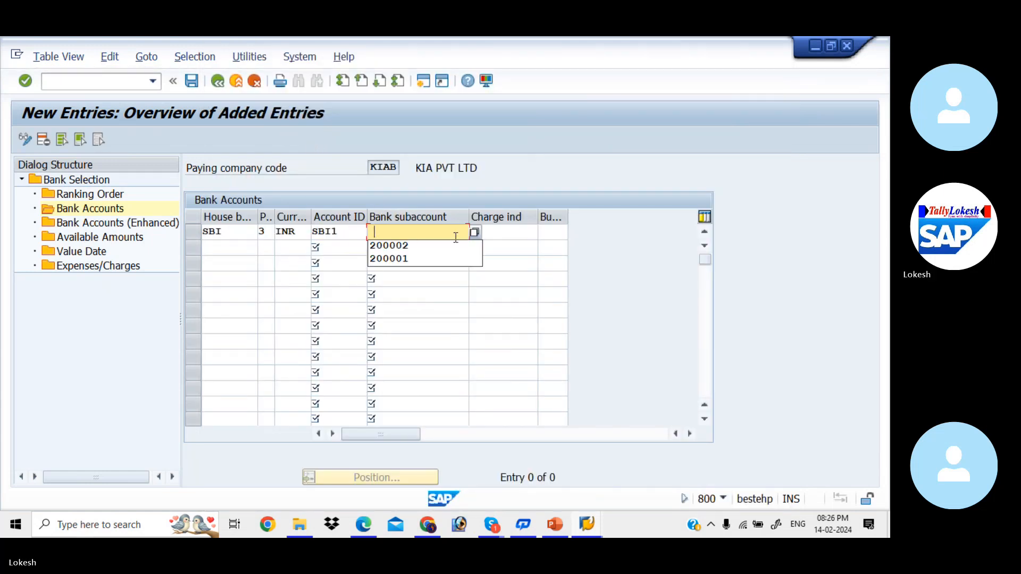
{"action": "left_click", "coordinate": [474, 232]}
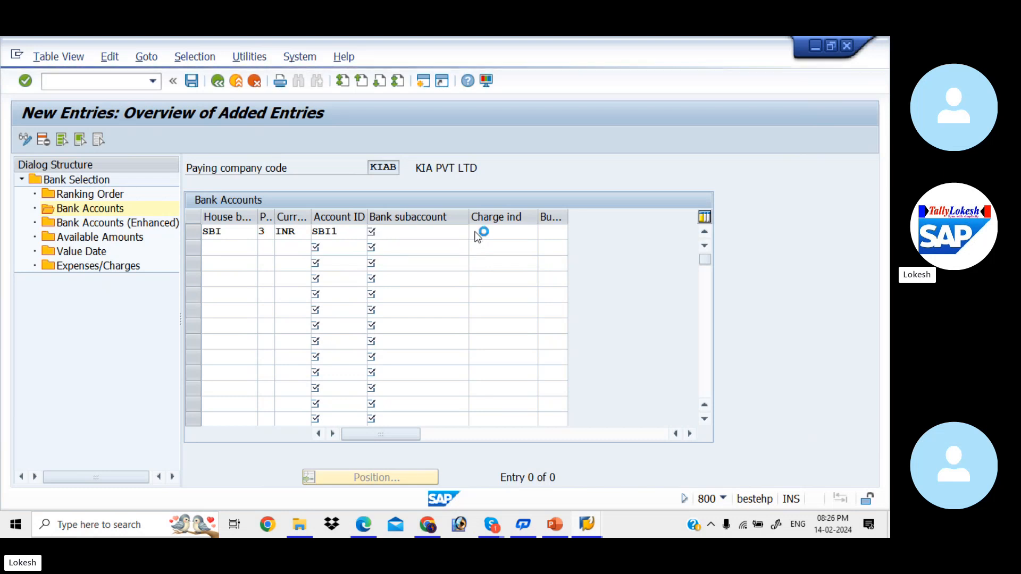
{"action": "key", "text": "Return"}
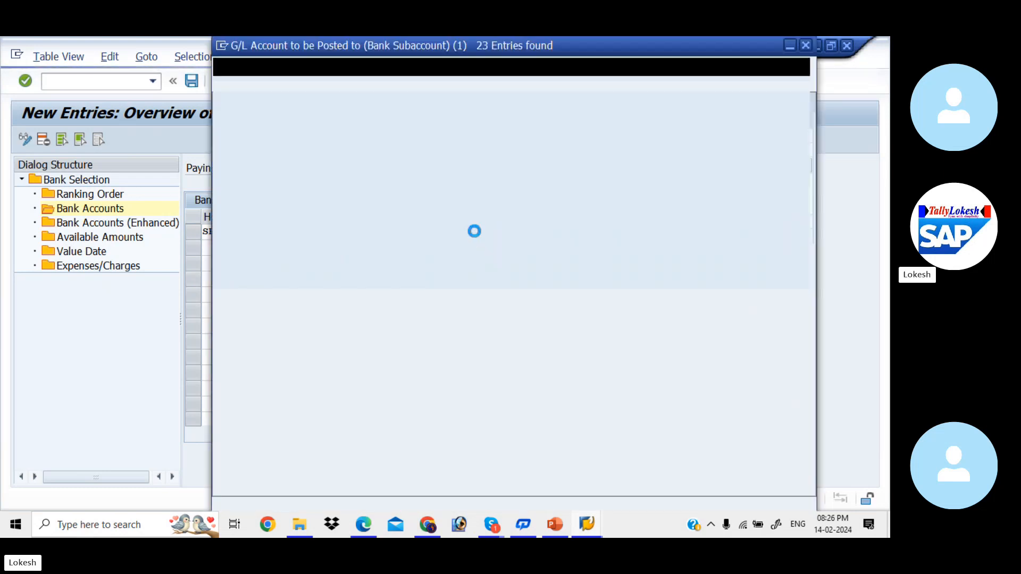
{"action": "double_click", "coordinate": [341, 198]}
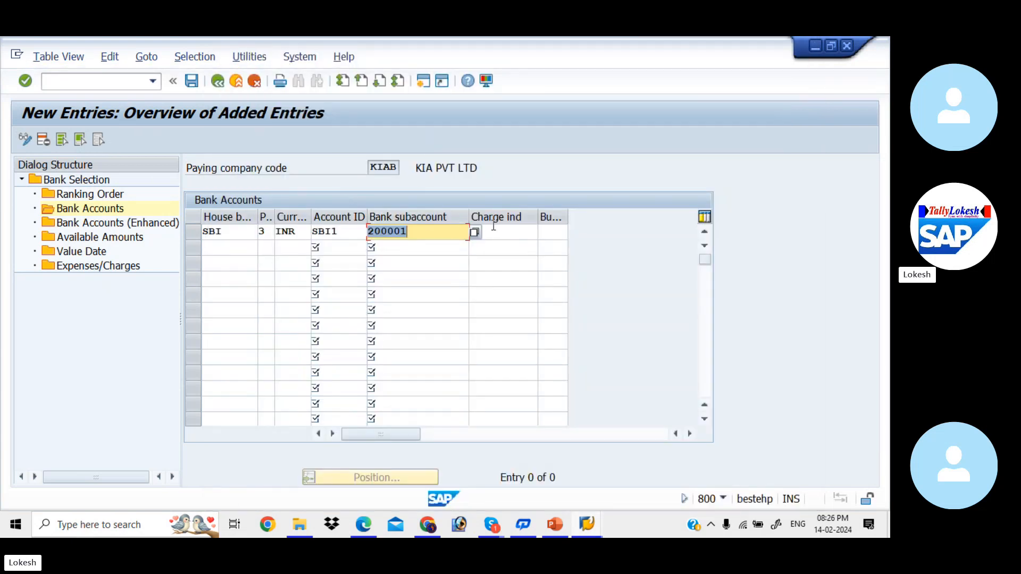
{"action": "left_click", "coordinate": [501, 230]}
Start a second bank accounts entry with house bank HDFC, payment method 3 and currency INR
{"action": "left_click", "coordinate": [244, 245]}
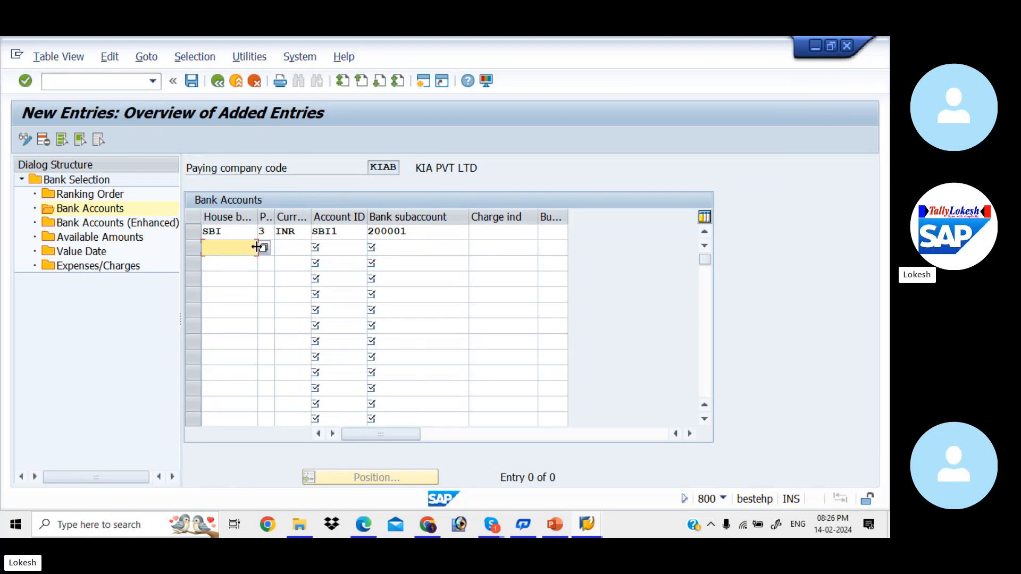
{"action": "key", "text": "Down"}
{"action": "key", "text": "Down"}
{"action": "key", "text": "Down"}
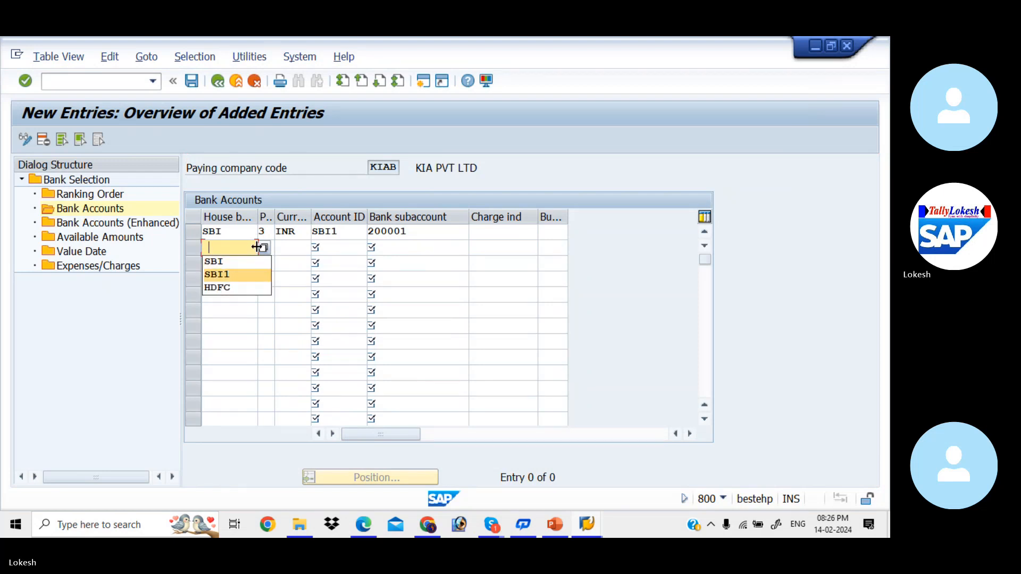
{"action": "key", "text": "Return"}
{"action": "type", "text": "3"}
{"action": "key", "text": "Tab"}
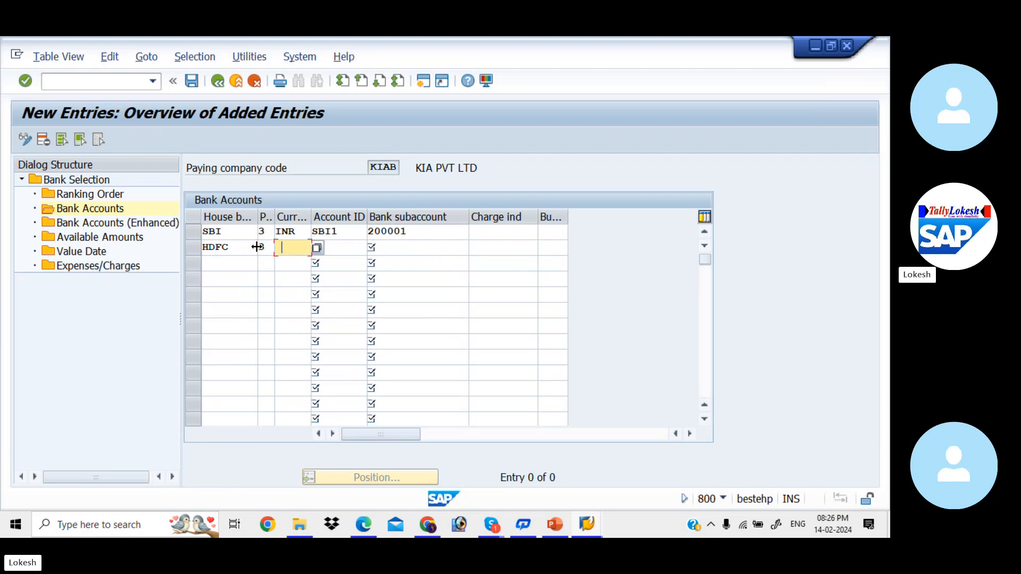
{"action": "key", "text": "Down"}
{"action": "key", "text": "Tab"}
Complete the HDFC entry with account ID HDF1 and bank subaccount 200002, and save the bank accounts
{"action": "key", "text": "Down"}
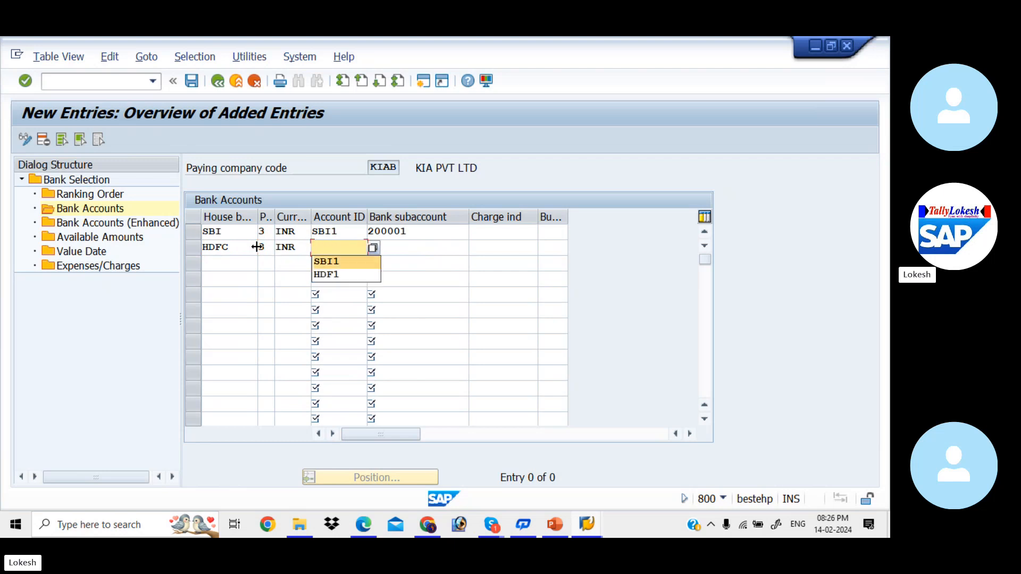
{"action": "key", "text": "Down"}
{"action": "key", "text": "Tab"}
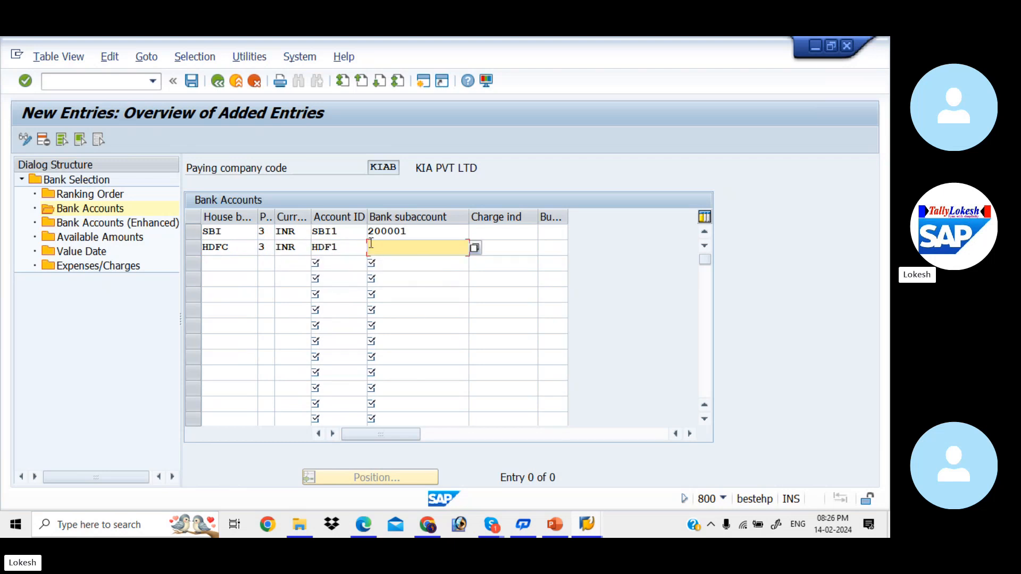
{"action": "left_click", "coordinate": [476, 248]}
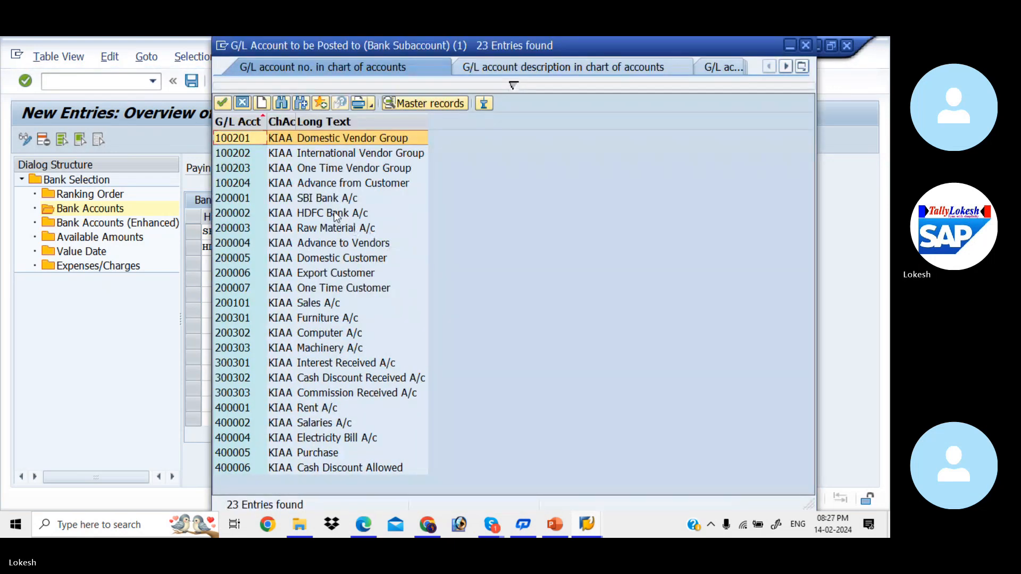
{"action": "double_click", "coordinate": [335, 215]}
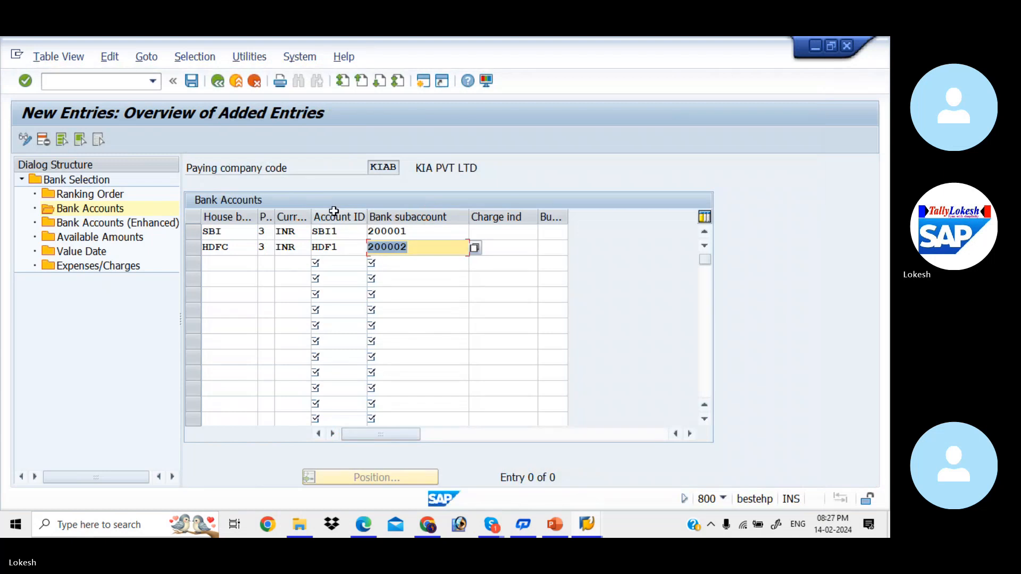
{"action": "left_click", "coordinate": [188, 82]}
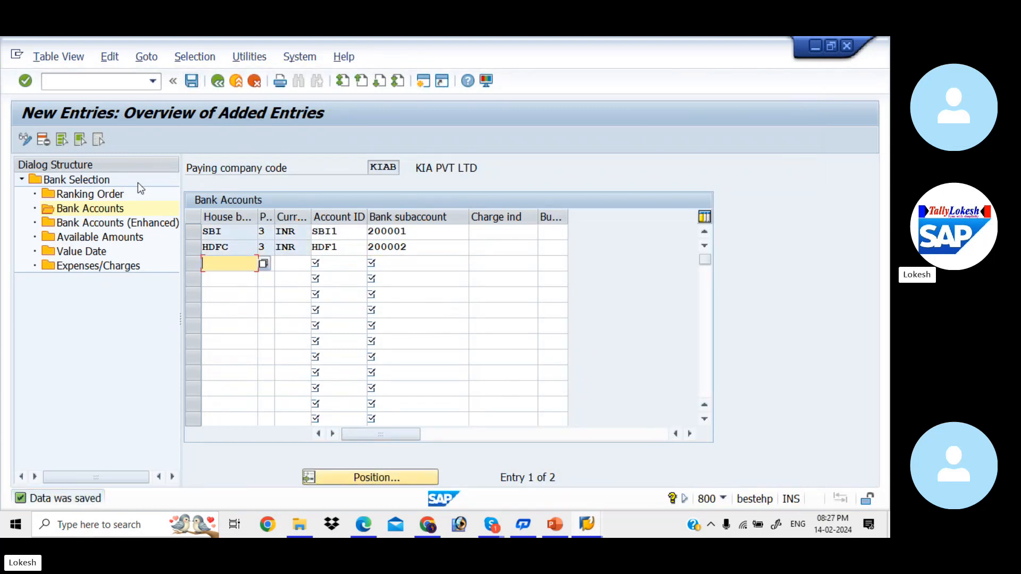
Start a new available amounts entry for KIAB with house bank SBI, account ID SBI1 and 999 days
{"action": "double_click", "coordinate": [108, 239]}
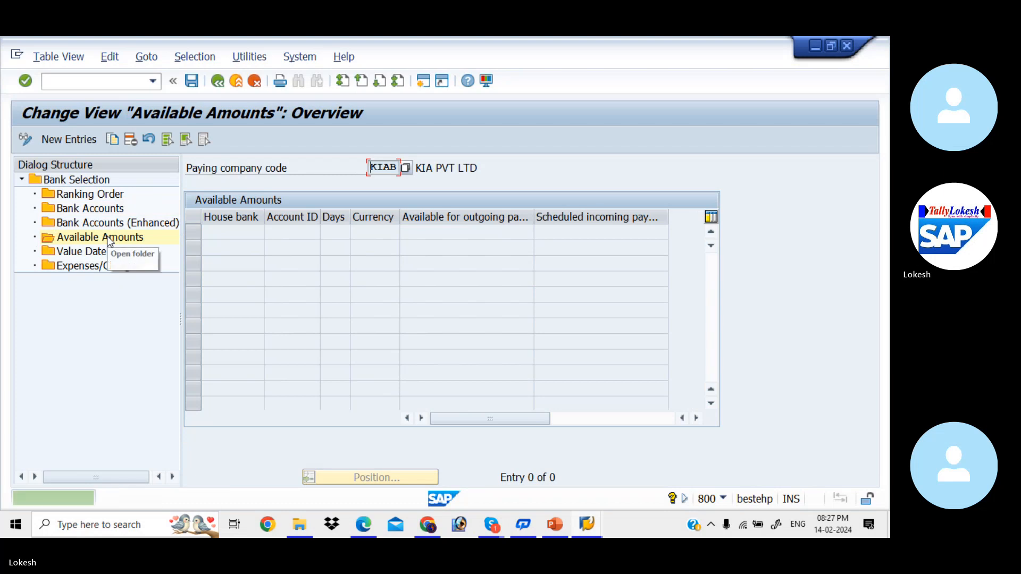
{"action": "left_click", "coordinate": [72, 138]}
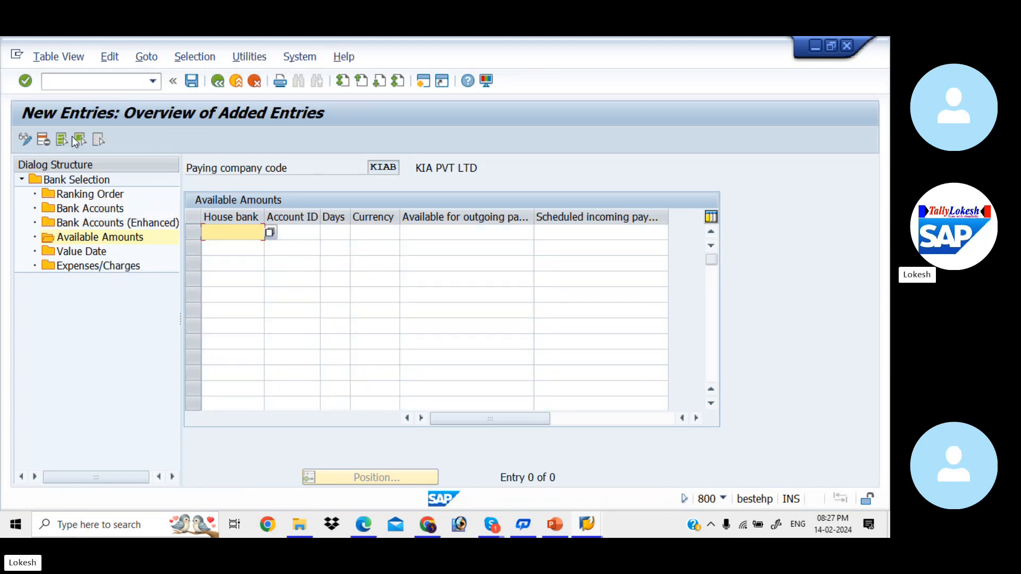
{"action": "left_click", "coordinate": [259, 233]}
{"action": "key", "text": "Down"}
{"action": "key", "text": "Tab"}
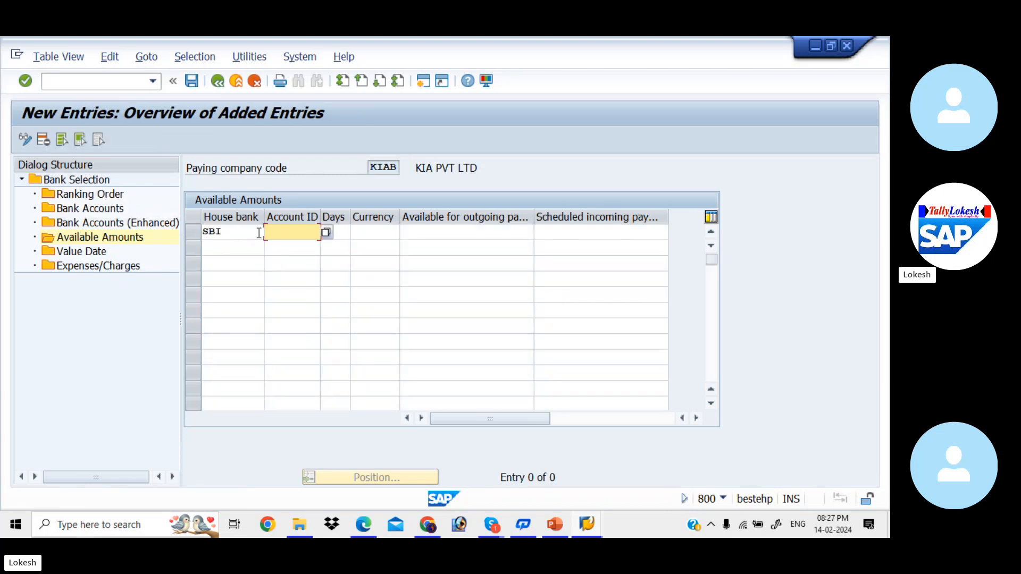
{"action": "key", "text": "Down"}
{"action": "key", "text": "Tab"}
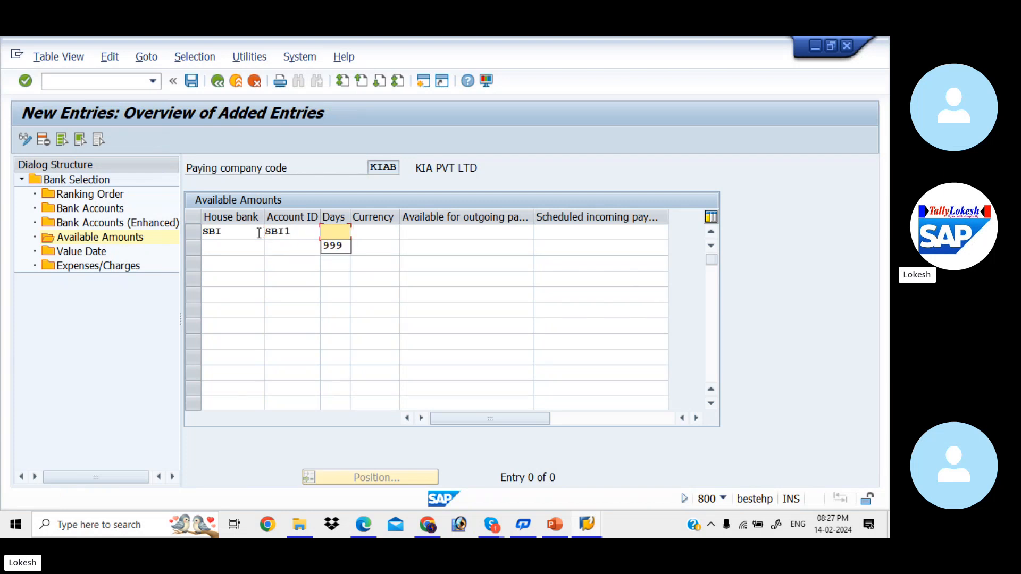
{"action": "key", "text": "Down"}
{"action": "key", "text": "Tab"}
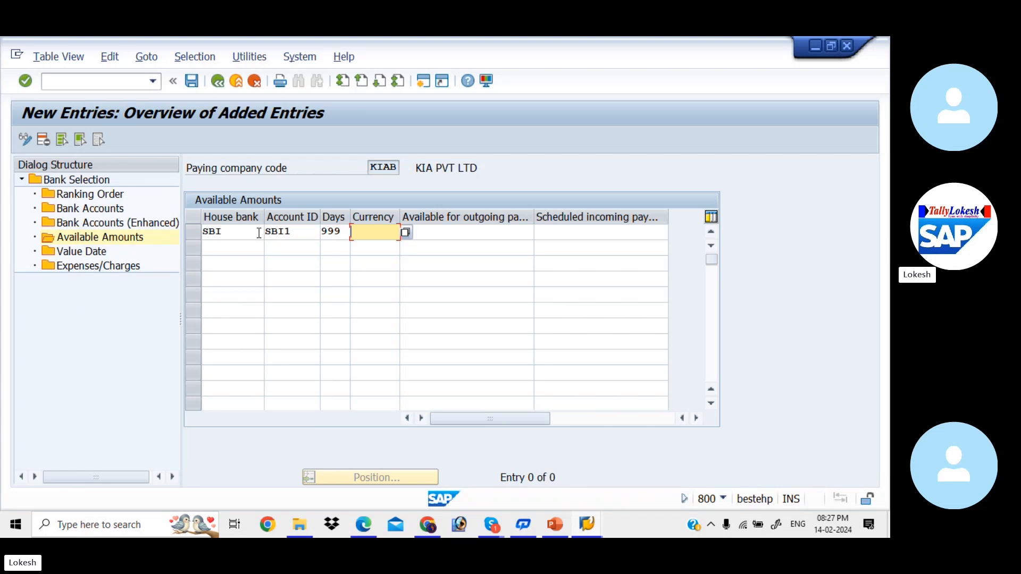
Set the SBI entry's currency to INR and both its available outgoing and scheduled incoming payment amounts to 999999999
{"action": "type", "text": "INR"}
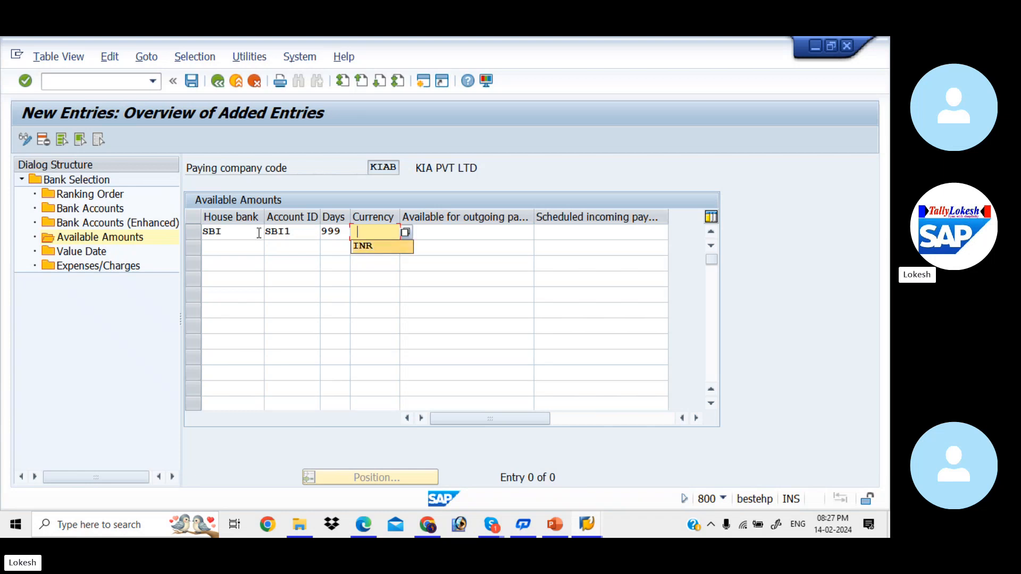
{"action": "key", "text": "Tab"}
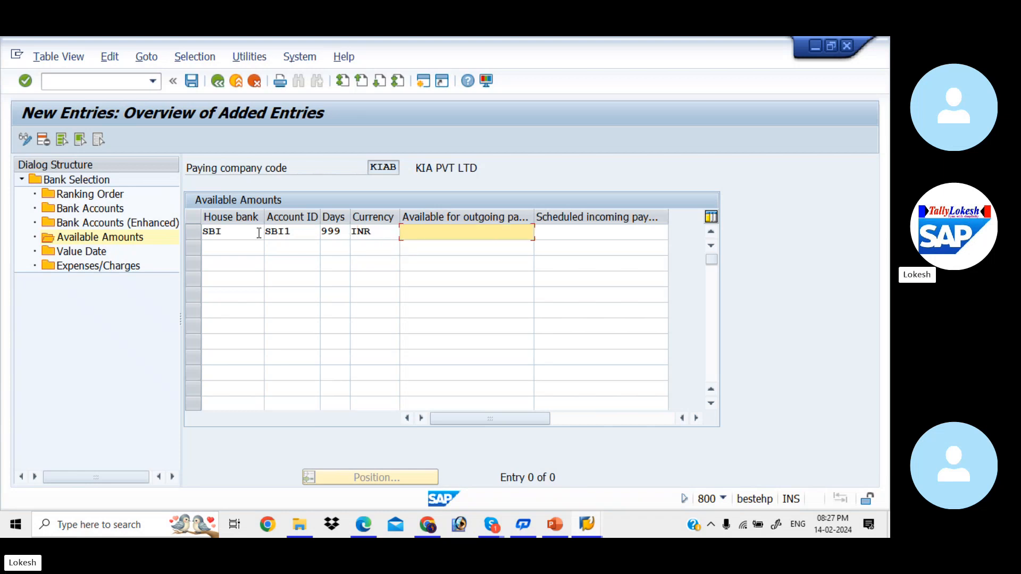
{"action": "key", "text": "Down"}
{"action": "key", "text": "Return"}
{"action": "key", "text": "Tab"}
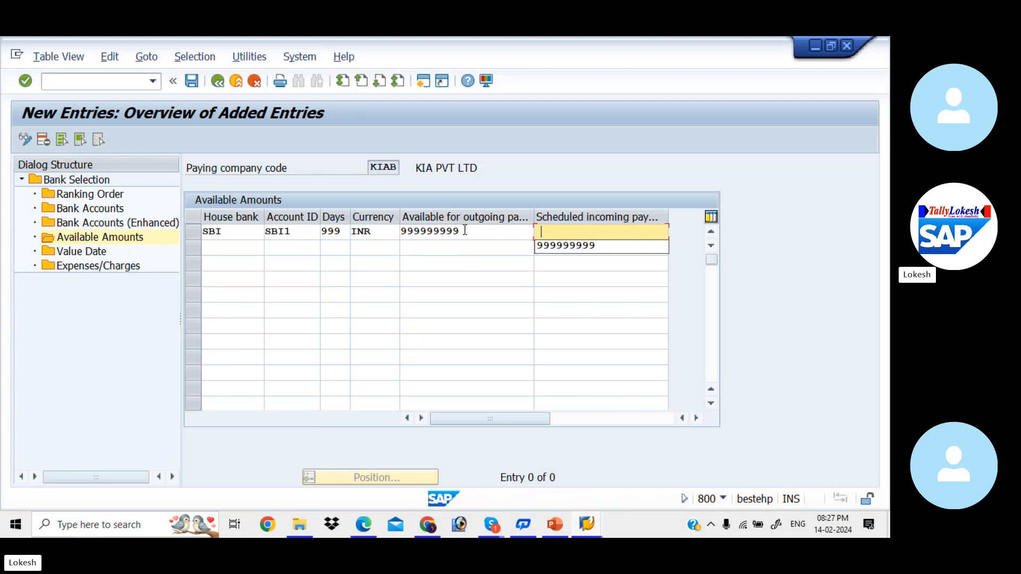
{"action": "key", "text": "Down"}
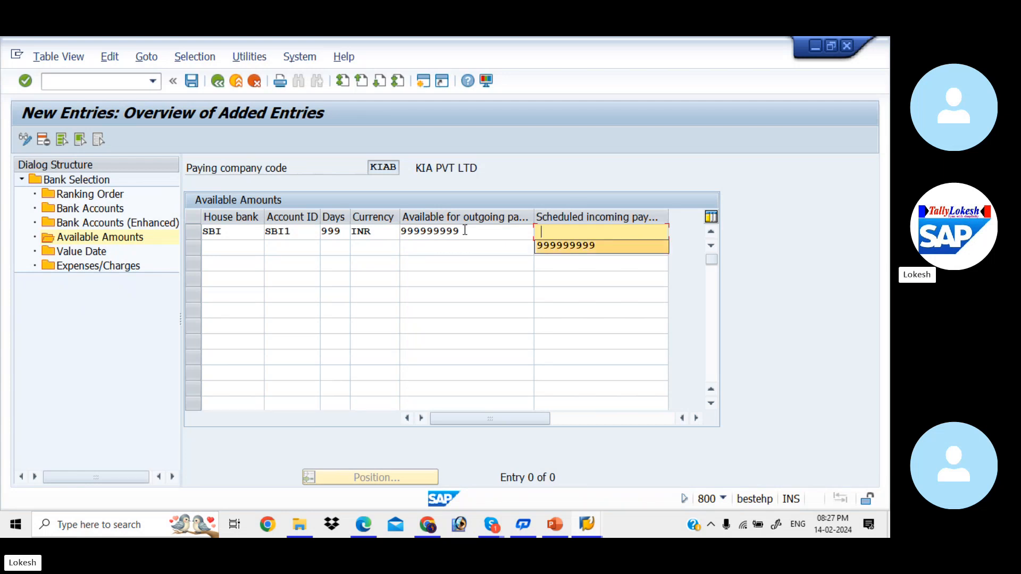
{"action": "key", "text": "Return"}
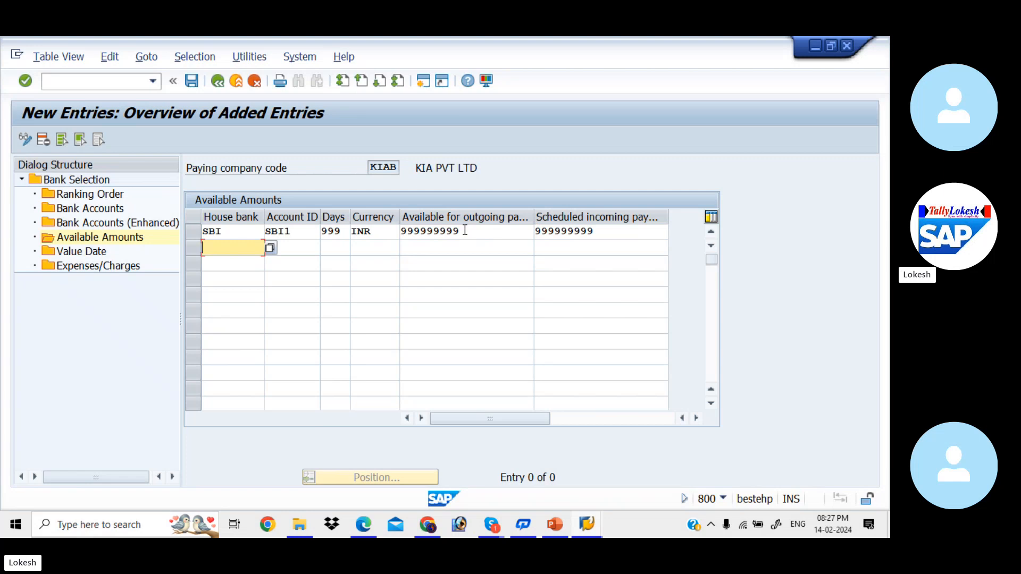
Start a second available amounts entry with house bank HDFC, account ID HDF1 and 999 days
{"action": "key", "text": "Down"}
{"action": "key", "text": "Down"}
{"action": "key", "text": "Return"}
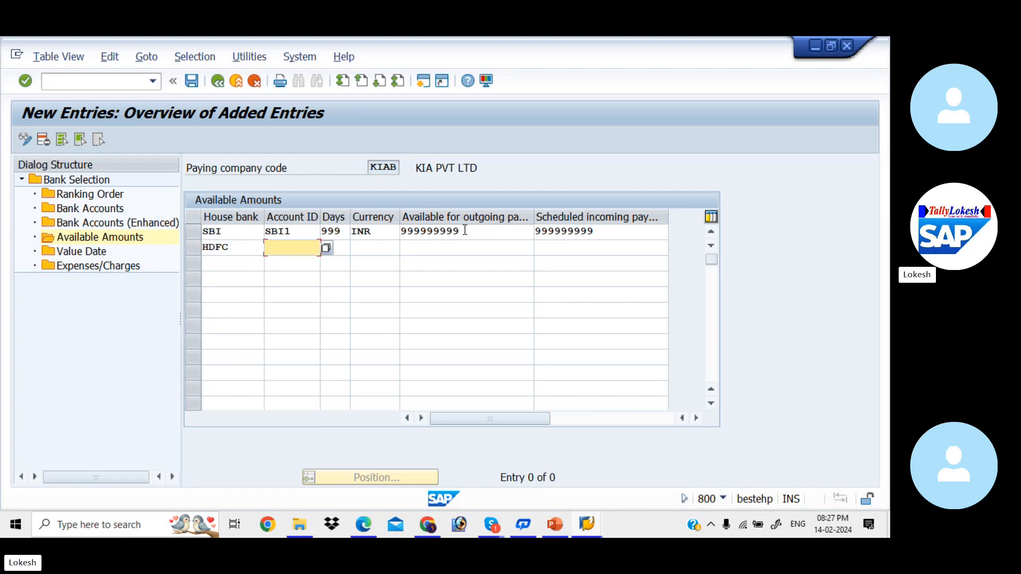
{"action": "key", "text": "Down"}
{"action": "key", "text": "Down"}
{"action": "key", "text": "Return"}
{"action": "key", "text": "Down"}
{"action": "key", "text": "Return"}
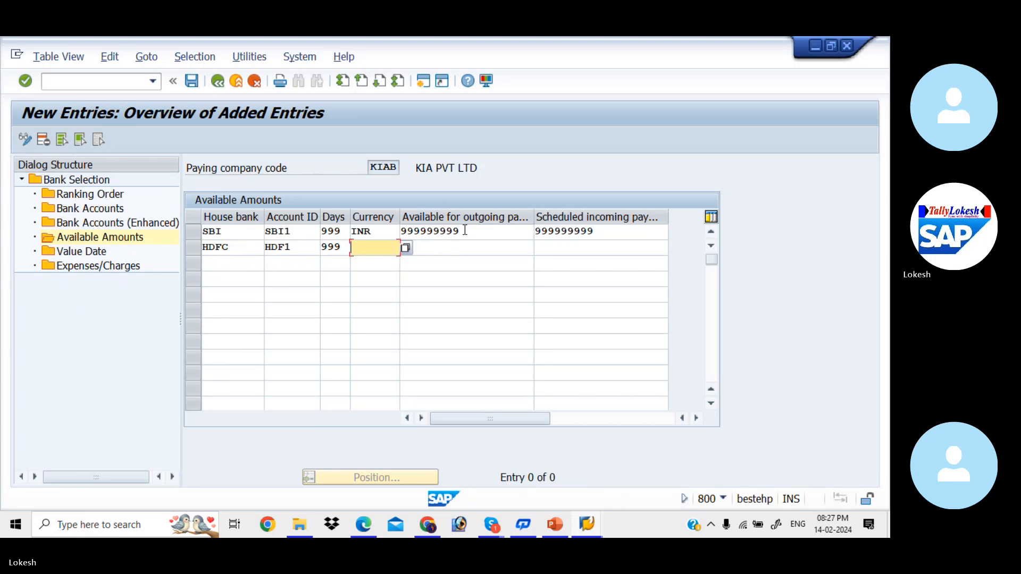
Set the HDFC entry's currency to INR and both its outgoing and incoming payment amounts to 999999999, and save the available amounts
{"action": "key", "text": "Down"}
{"action": "key", "text": "Return"}
{"action": "key", "text": "Down"}
{"action": "key", "text": "Return"}
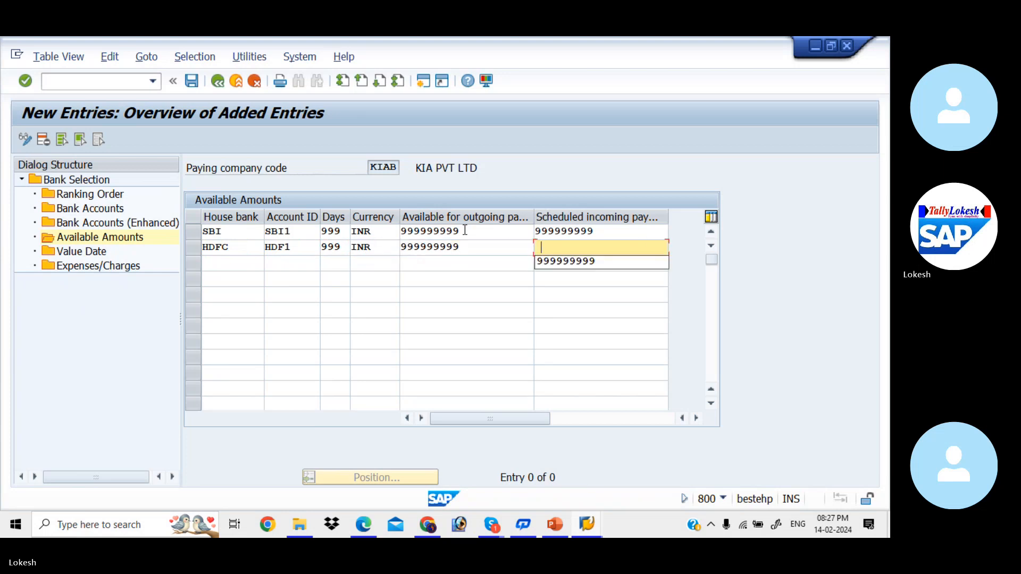
{"action": "key", "text": "Down"}
{"action": "key", "text": "Return"}
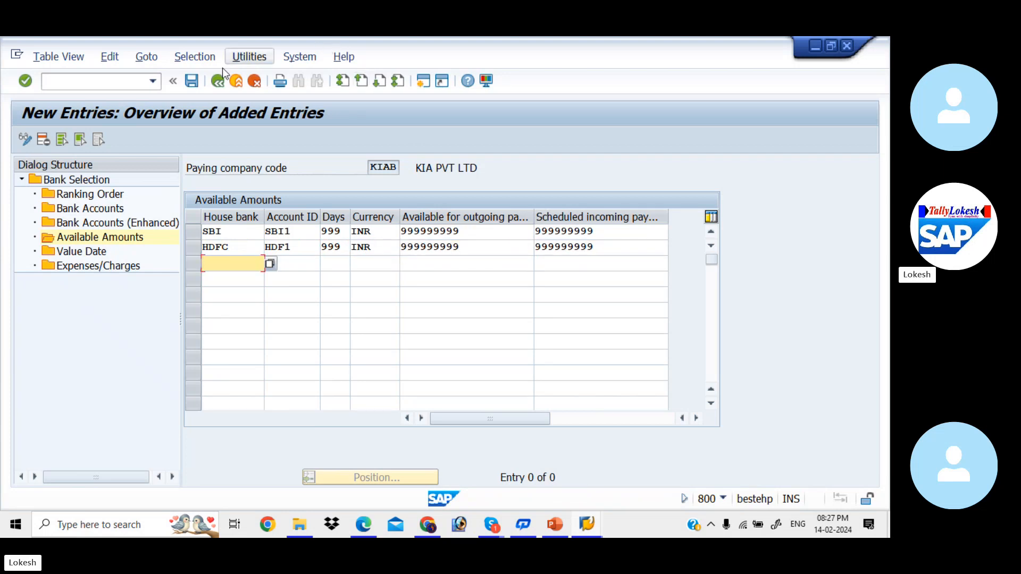
{"action": "left_click", "coordinate": [193, 84]}
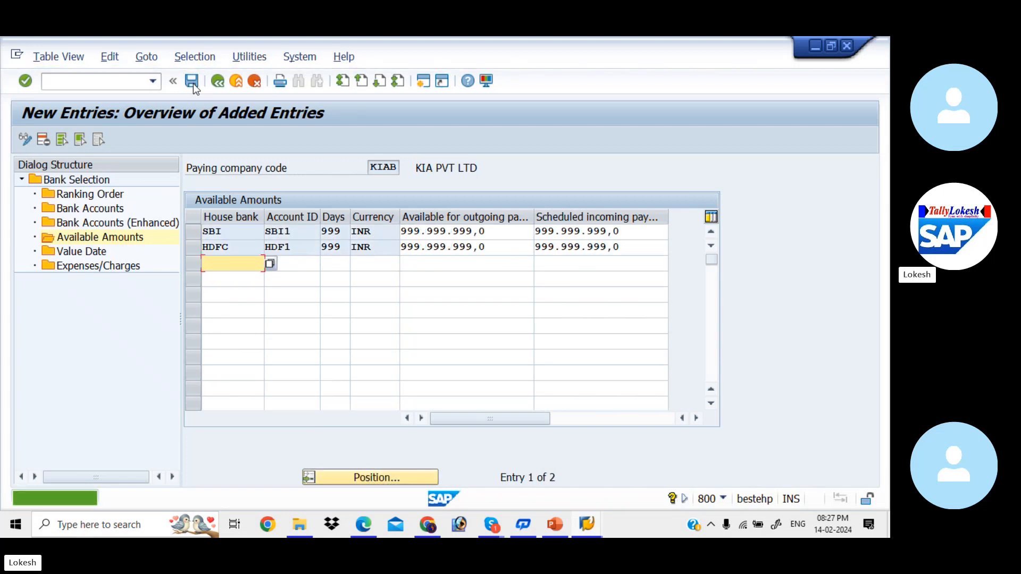
Start a new value date entry for KIAB with payment method 3 and house bank SBI
{"action": "left_click", "coordinate": [97, 255]}
{"action": "double_click", "coordinate": [98, 255]}
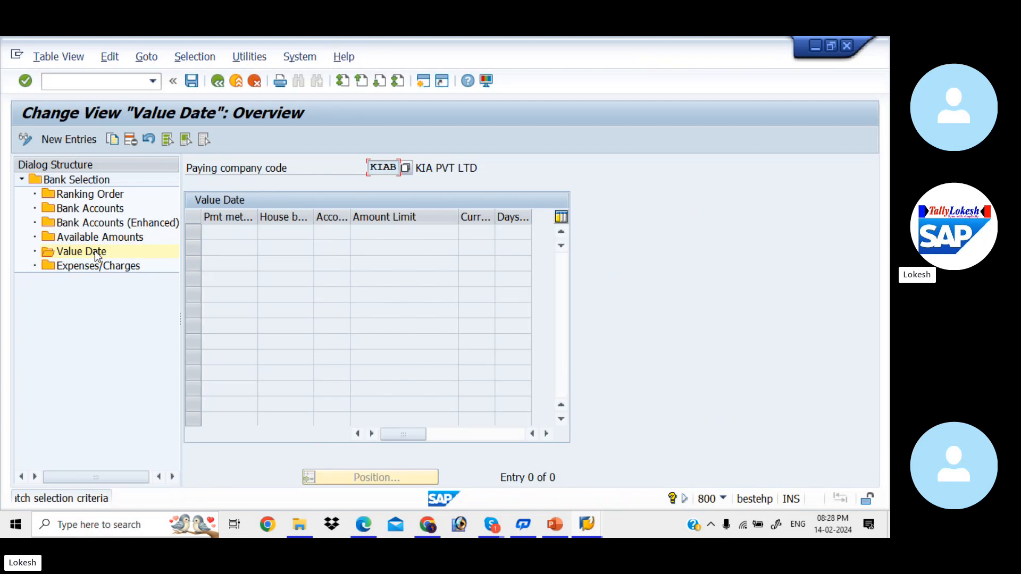
{"action": "left_click", "coordinate": [80, 140]}
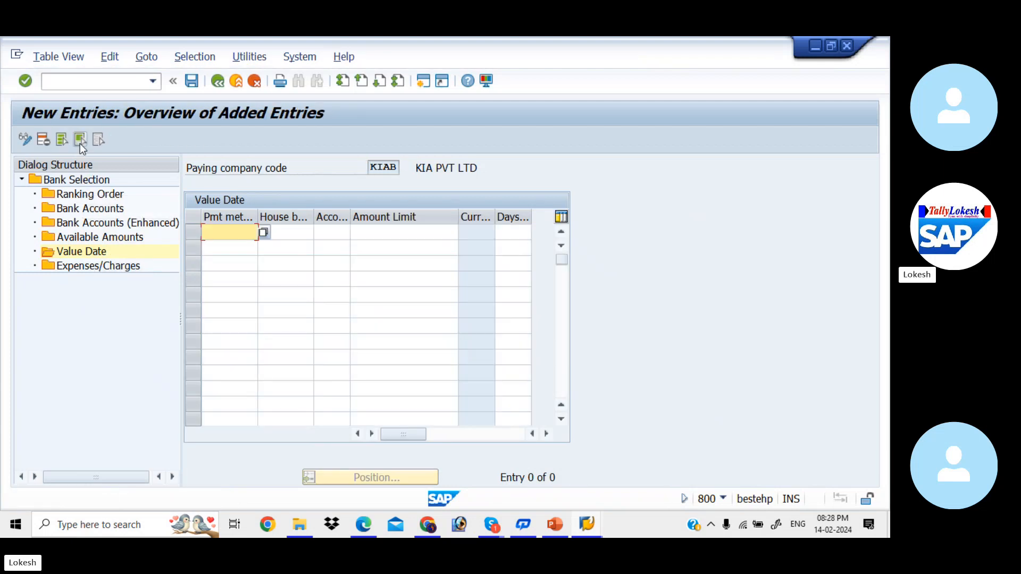
{"action": "type", "text": "3"}
{"action": "key", "text": "Tab"}
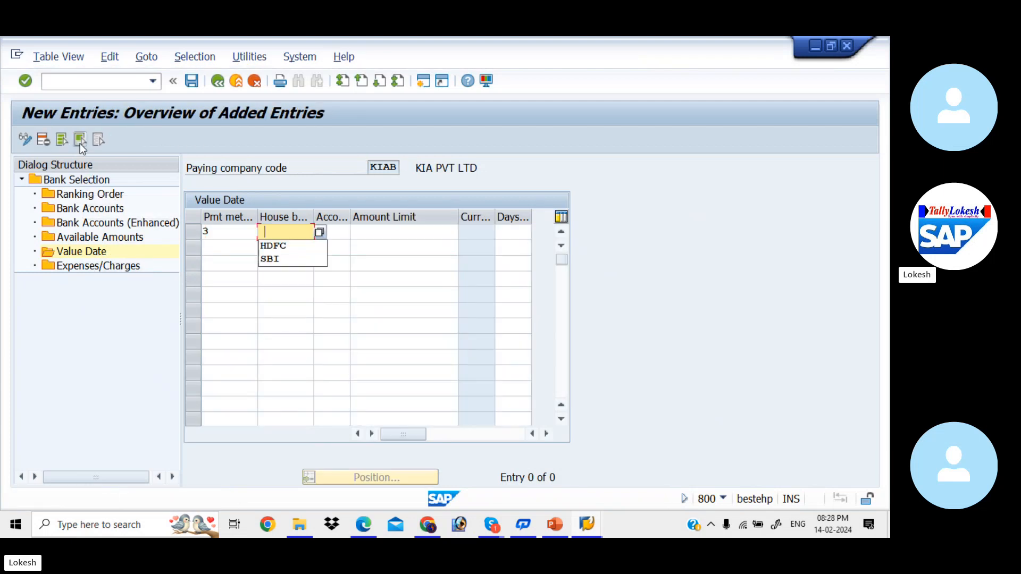
{"action": "key", "text": "Down"}
{"action": "key", "text": "Down"}
{"action": "key", "text": "Tab"}
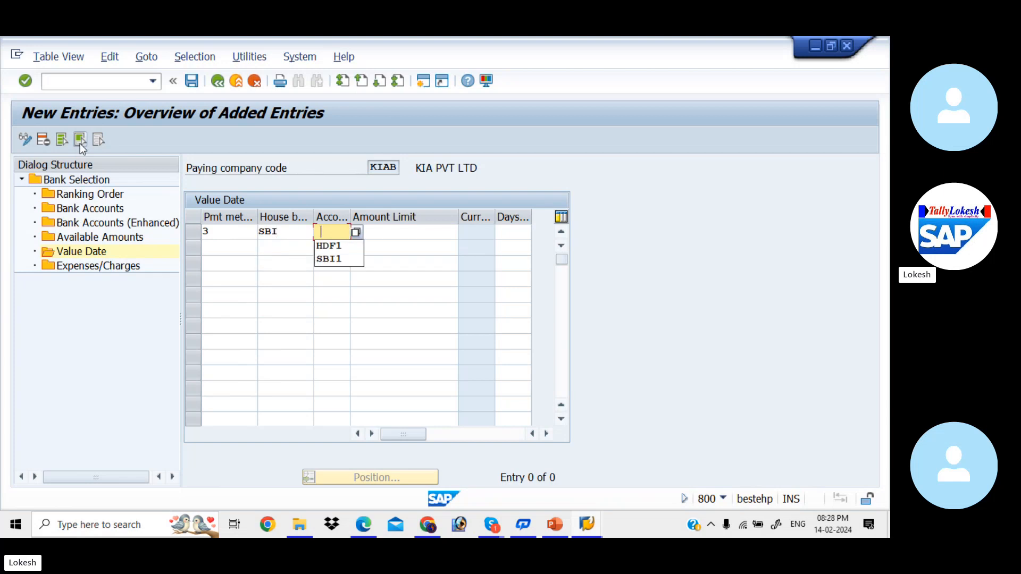
Complete the SBI value date entry with account ID SBI1 and an amount limit of 9999999
{"action": "key", "text": "Down"}
{"action": "key", "text": "Down"}
{"action": "key", "text": "Tab"}
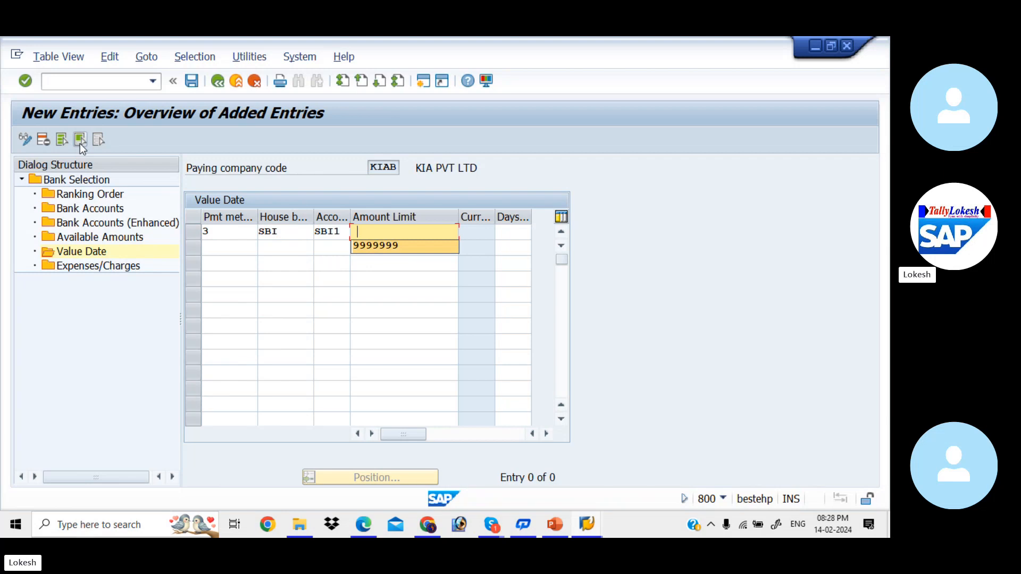
{"action": "key", "text": "Down"}
{"action": "key", "text": "Tab"}
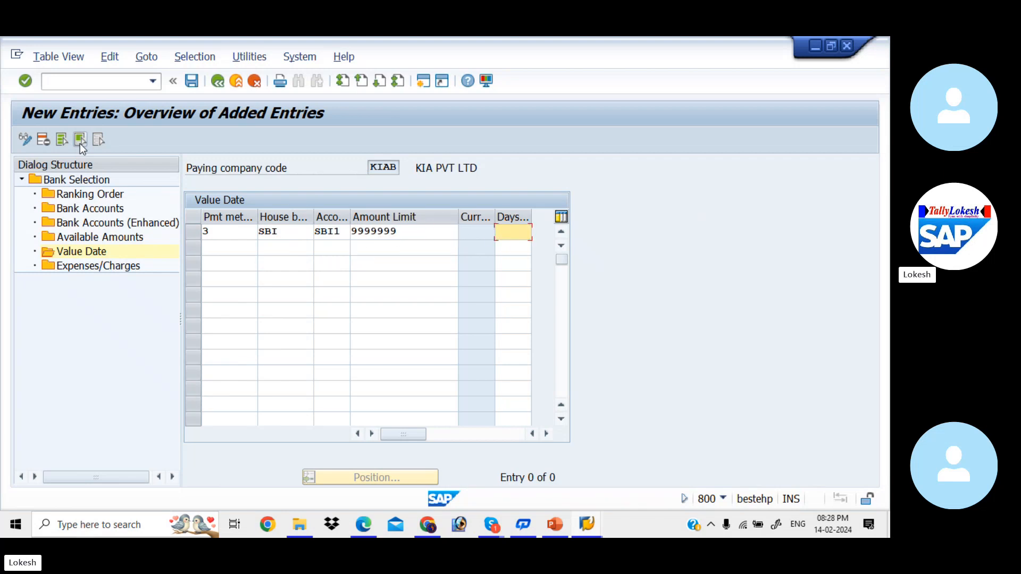
Start a second value date entry with payment method 3 and house bank HDFC
{"action": "left_click", "coordinate": [237, 243]}
{"action": "key", "text": "Down"}
{"action": "key", "text": "Tab"}
{"action": "key", "text": "Down"}
{"action": "key", "text": "Down"}
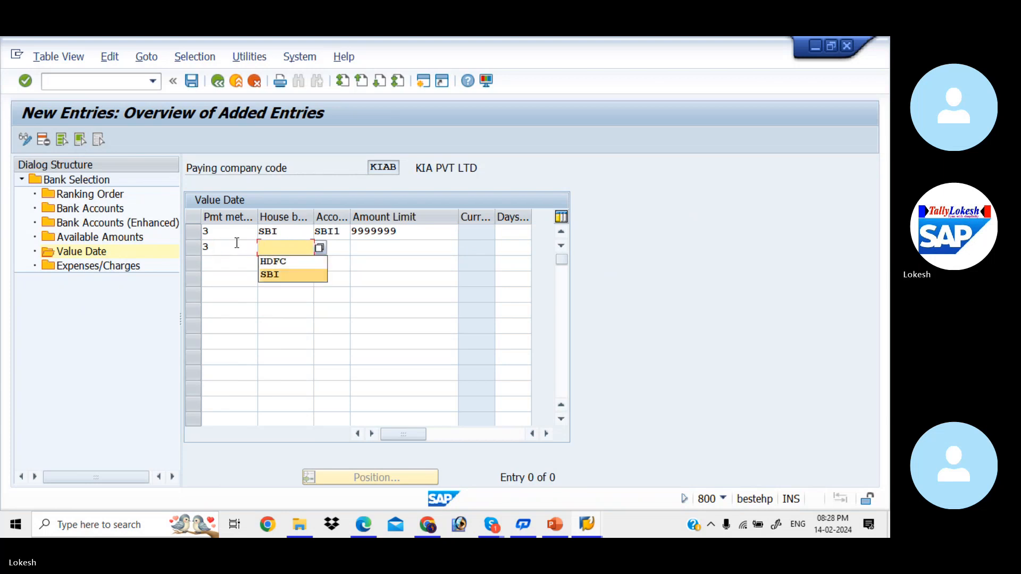
{"action": "key", "text": "Up"}
{"action": "key", "text": "Tab"}
{"action": "key", "text": "BackSpace"}
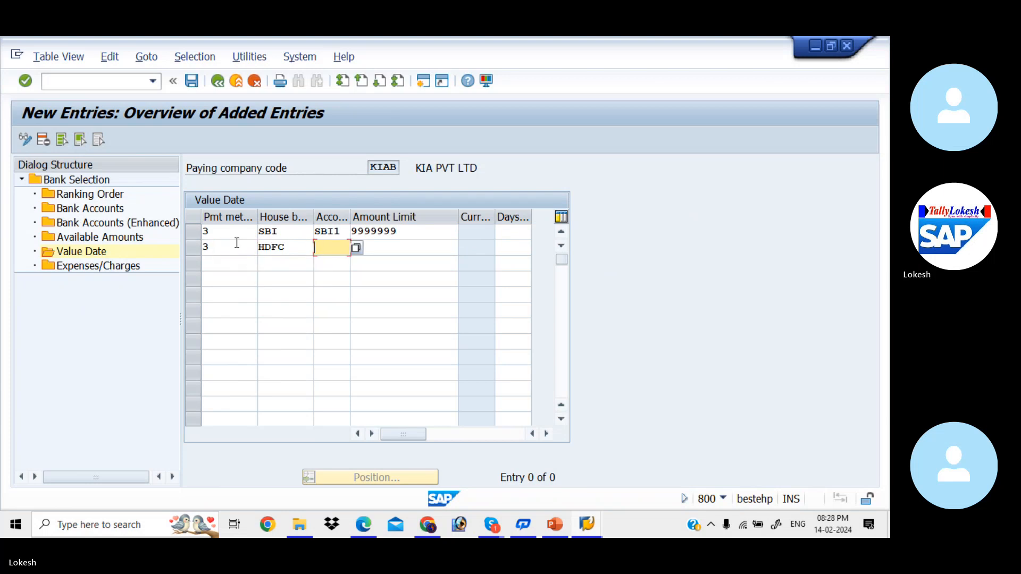
Complete the HDFC value date entry with account ID HDF1 and amount limit 9999999, and save the value date entries
{"action": "key", "text": "Down"}
{"action": "key", "text": "Tab"}
{"action": "key", "text": "Down"}
{"action": "key", "text": "Tab"}
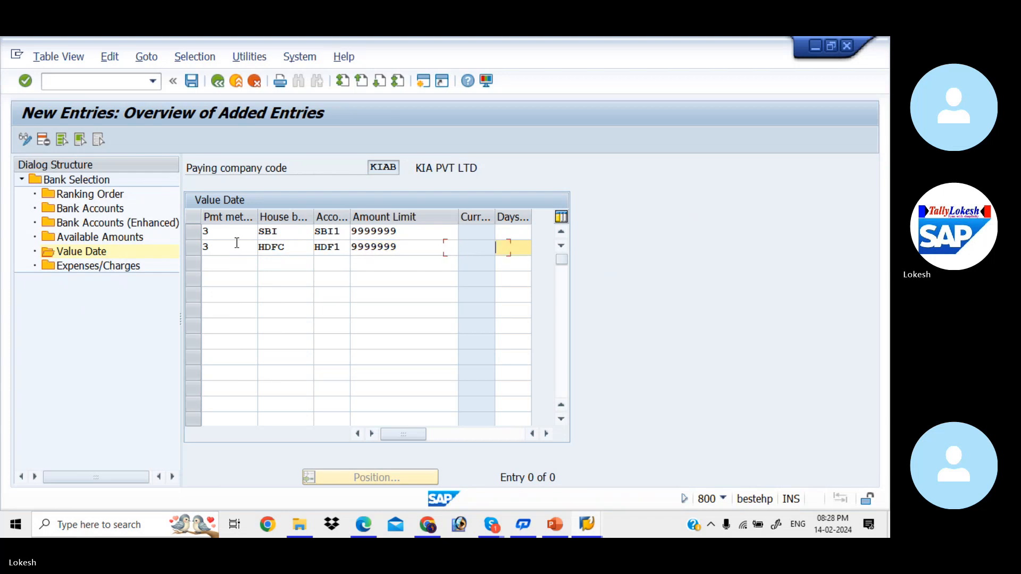
{"action": "key", "text": "Return"}
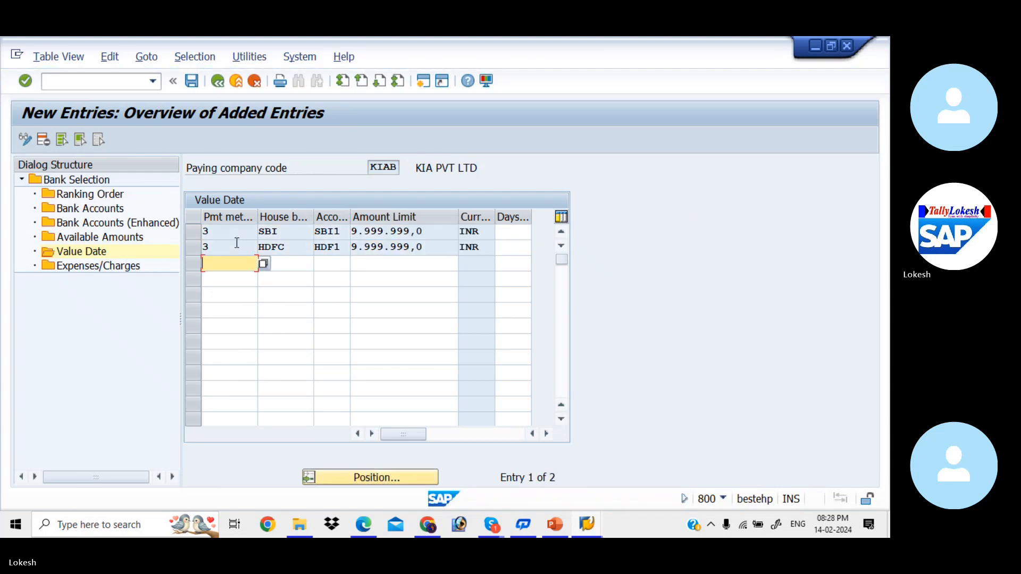
{"action": "left_click", "coordinate": [191, 81]}
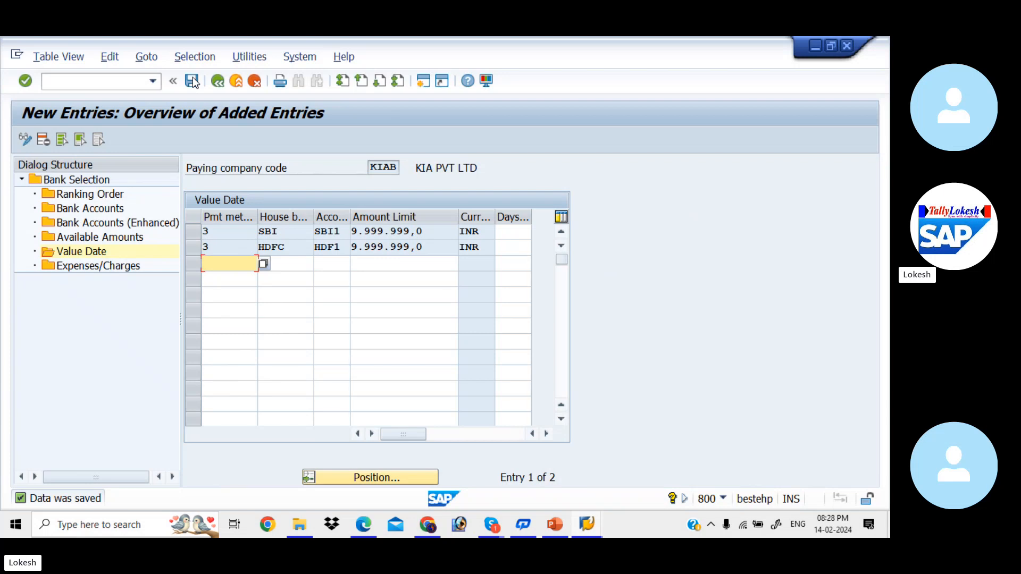
Leave the bank selection settings and open the Change Vendor transaction
{"action": "left_click", "coordinate": [127, 83]}
{"action": "type", "text": "/"}
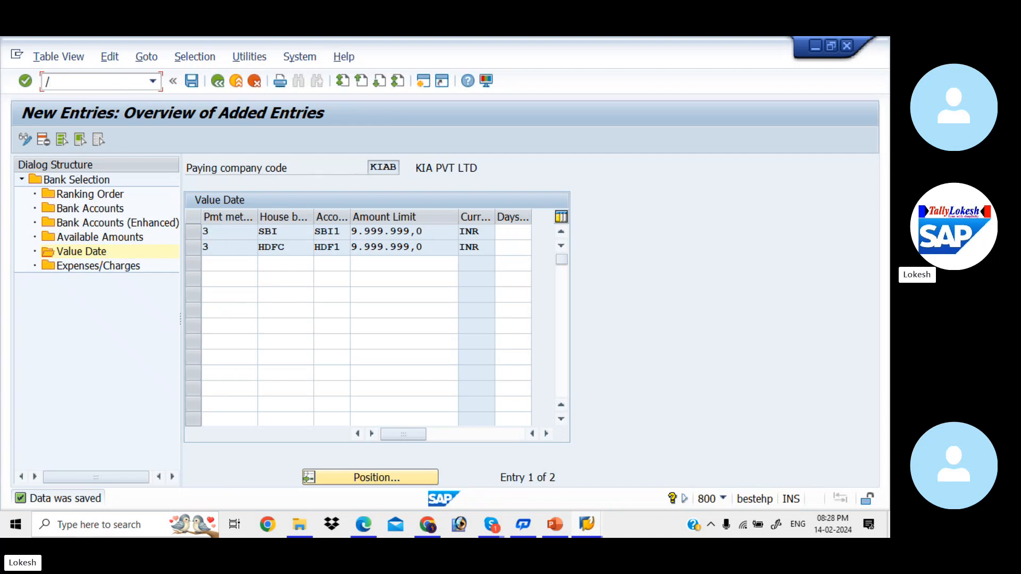
{"action": "type", "text": "n"}
{"action": "key", "text": "Return"}
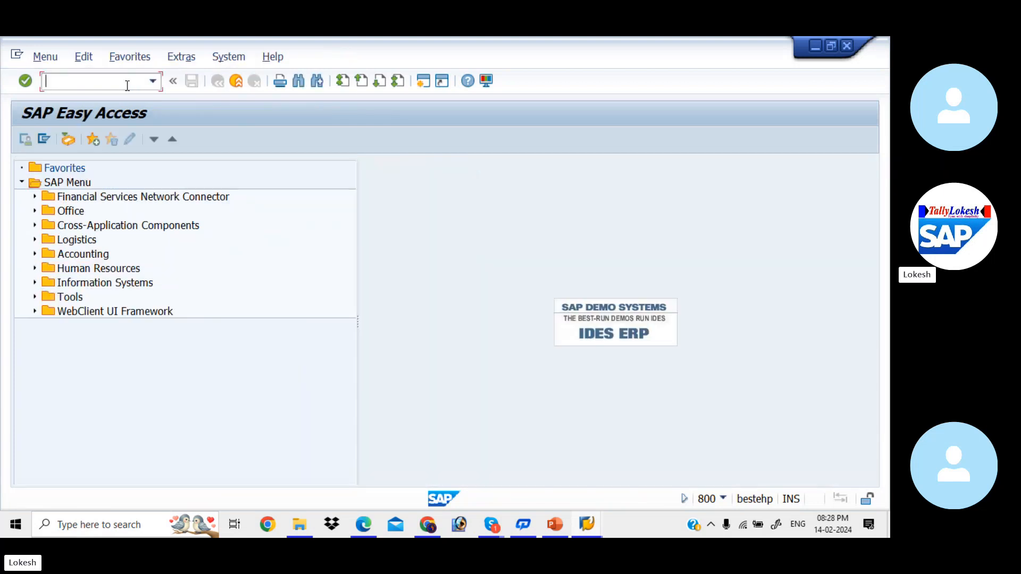
{"action": "type", "text": "X"}
{"action": "type", "text": "D01"}
{"action": "key", "text": "Return"}
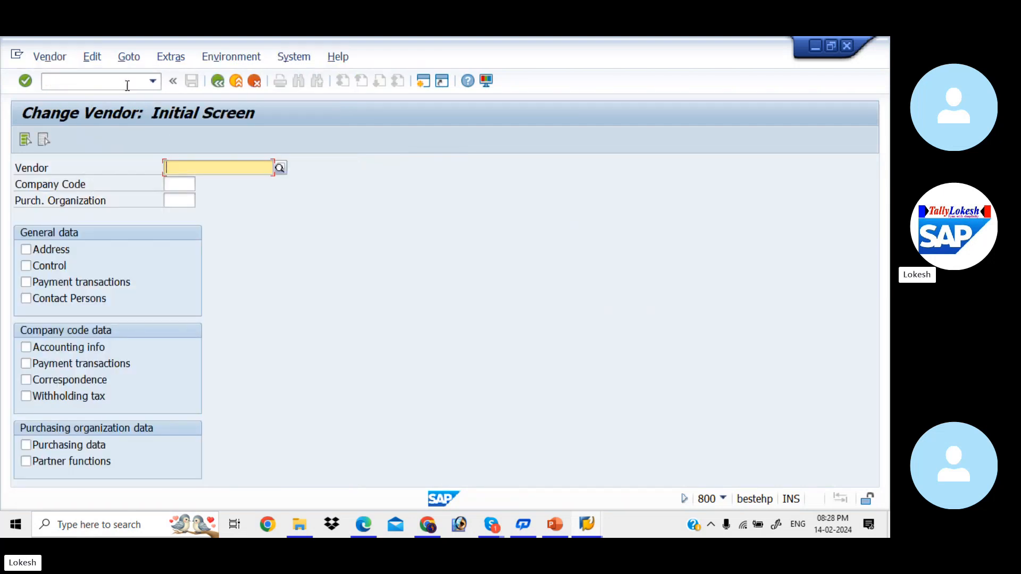
Set the company code to KIAB and try to look up the vendor to change
{"action": "left_click", "coordinate": [192, 183]}
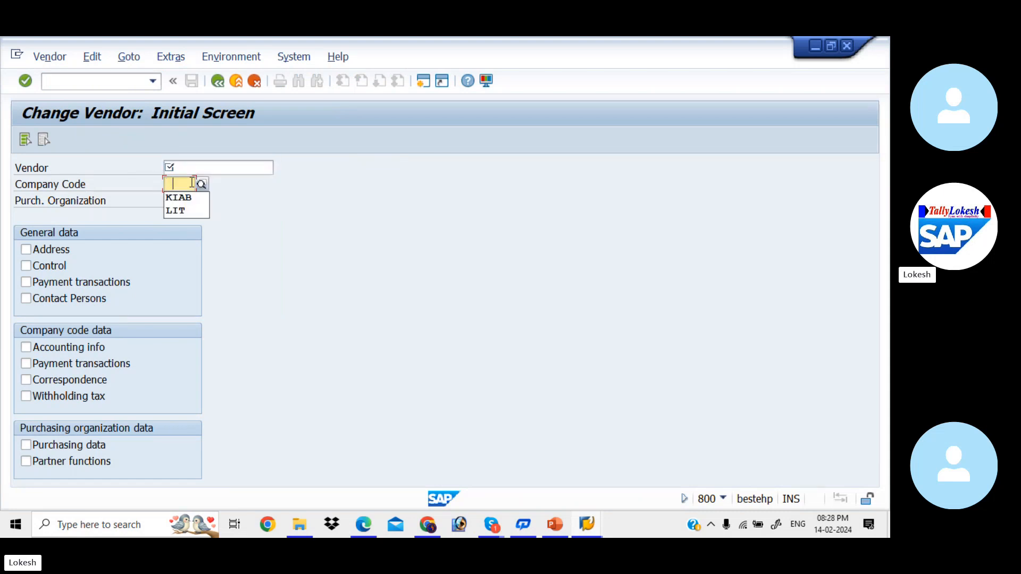
{"action": "key", "text": "Down"}
{"action": "left_click", "coordinate": [190, 197]}
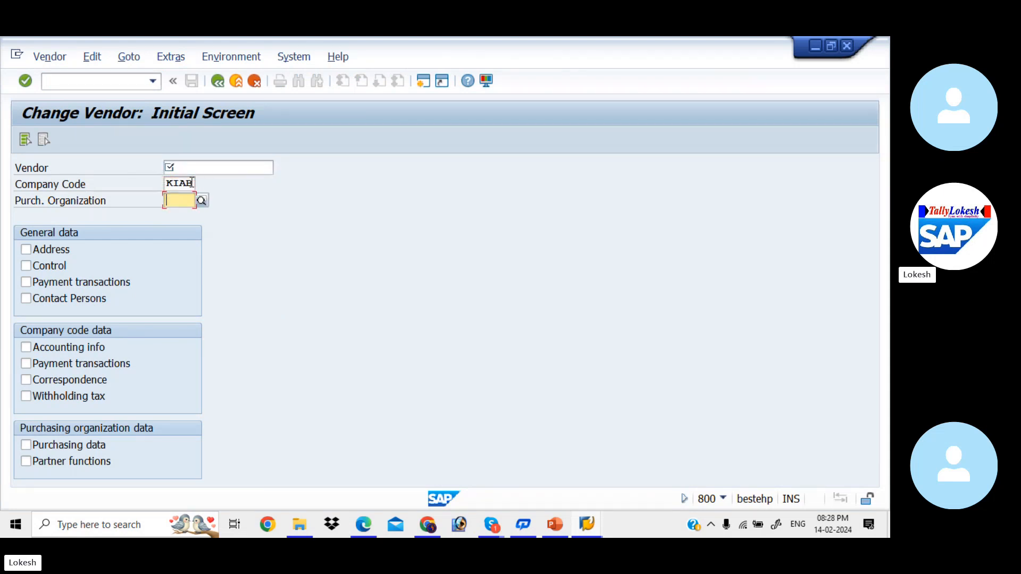
{"action": "left_click", "coordinate": [229, 166]}
{"action": "left_click", "coordinate": [279, 169]}
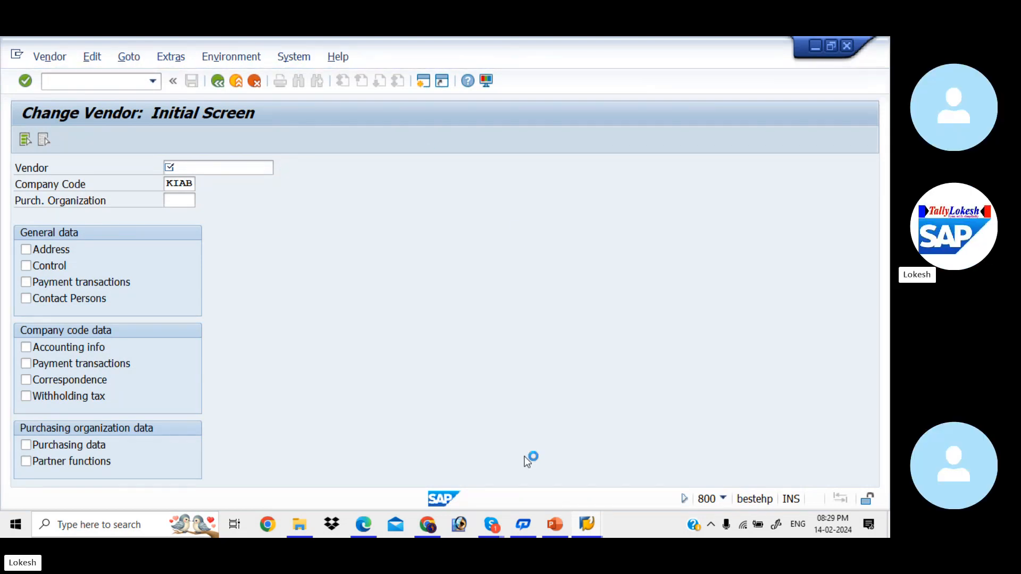
Switch to SAP Logon and open a new connection to the EHP7 system
{"action": "mouse_move", "coordinate": [589, 525]}
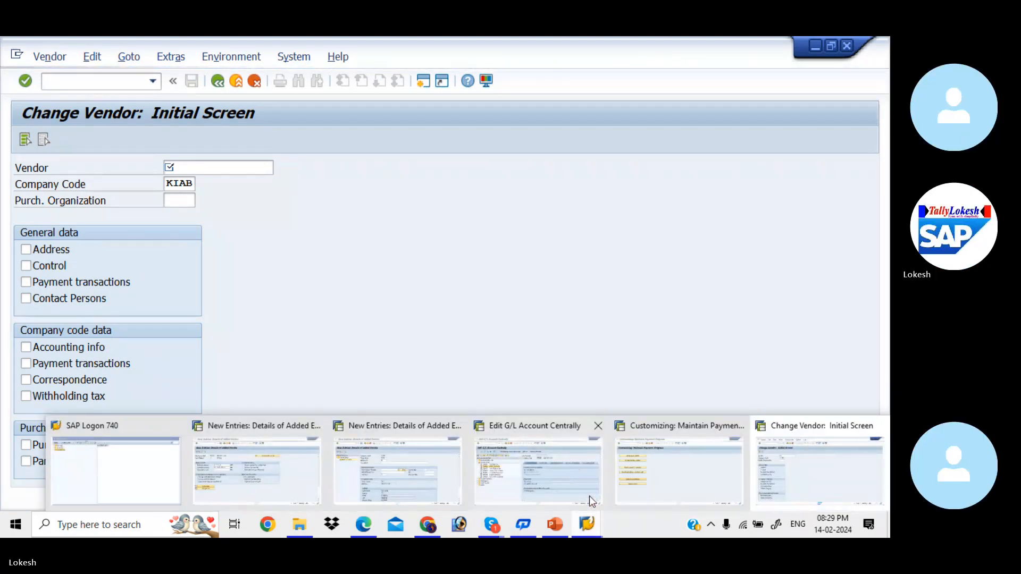
{"action": "mouse_move", "coordinate": [567, 472]}
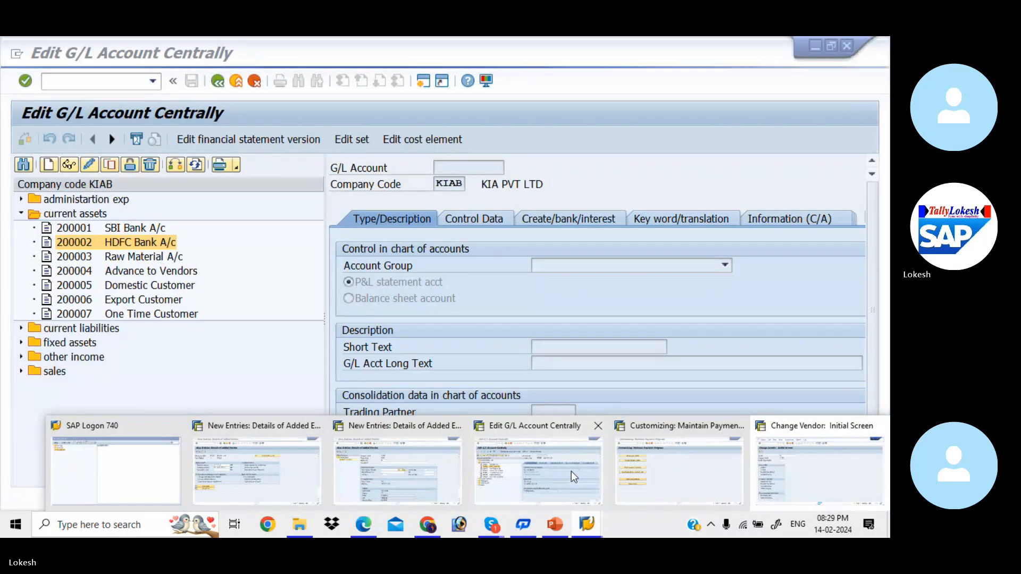
{"action": "mouse_move", "coordinate": [680, 473]}
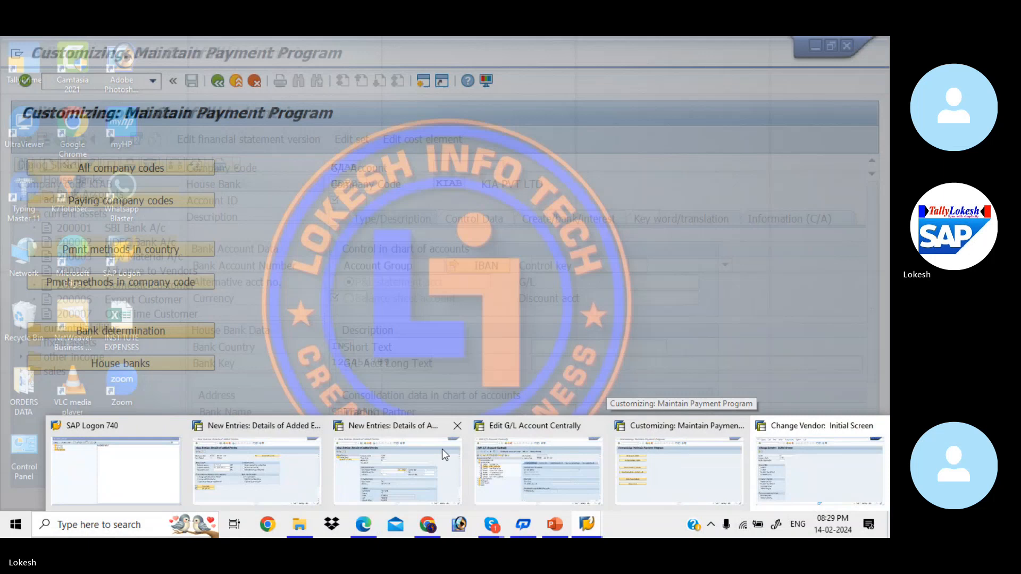
{"action": "mouse_move", "coordinate": [283, 472]}
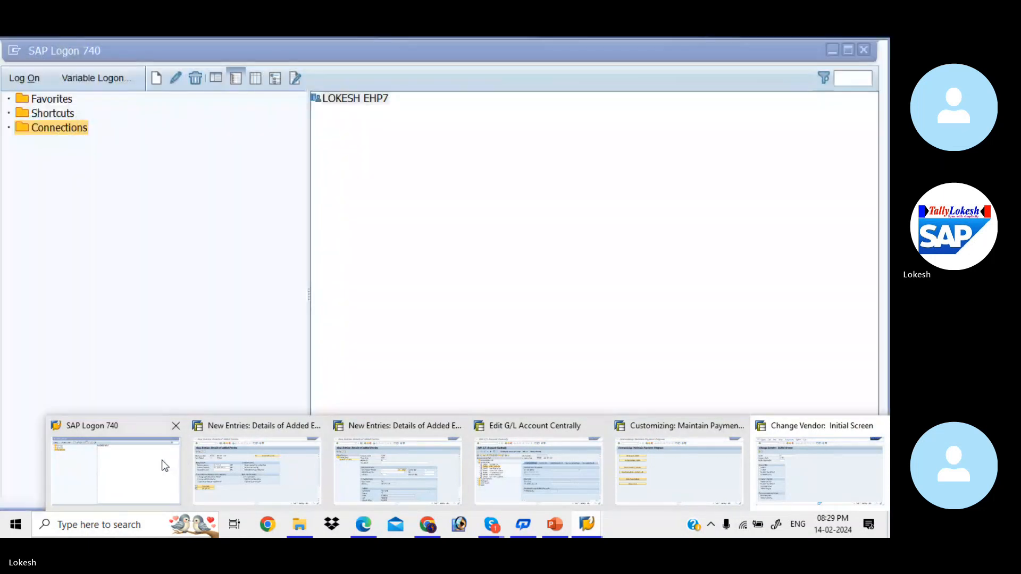
{"action": "left_click", "coordinate": [162, 462]}
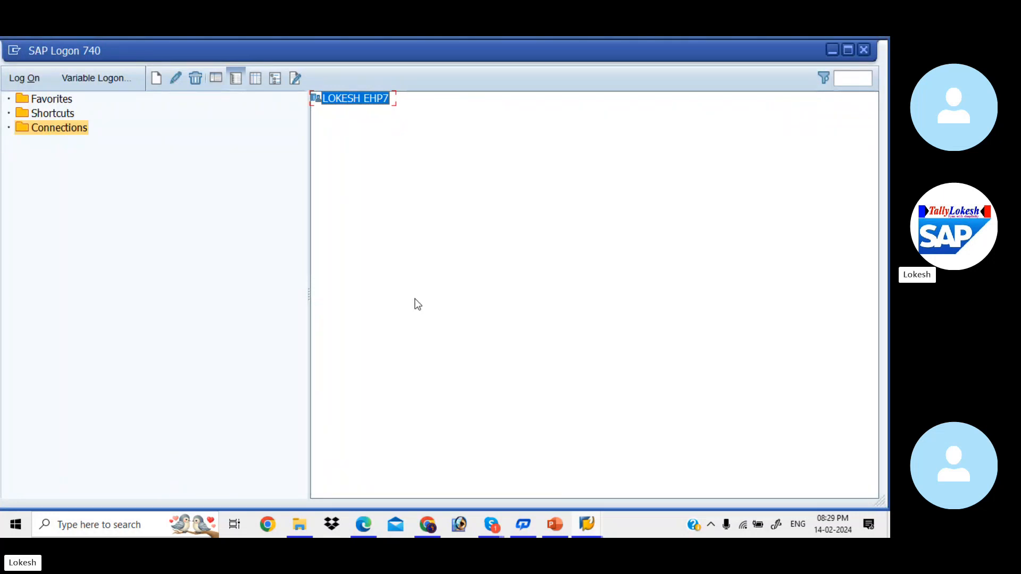
{"action": "double_click", "coordinate": [361, 97]}
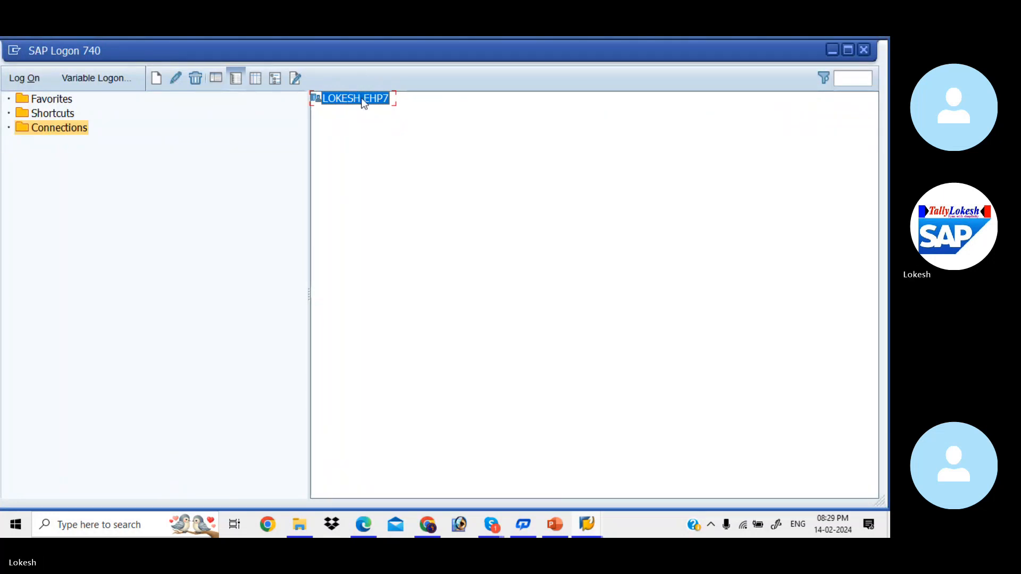
Log on to client 800 with the saved user ID and account password, continuing with this logon and ending any other logons
{"action": "key", "text": "Down"}
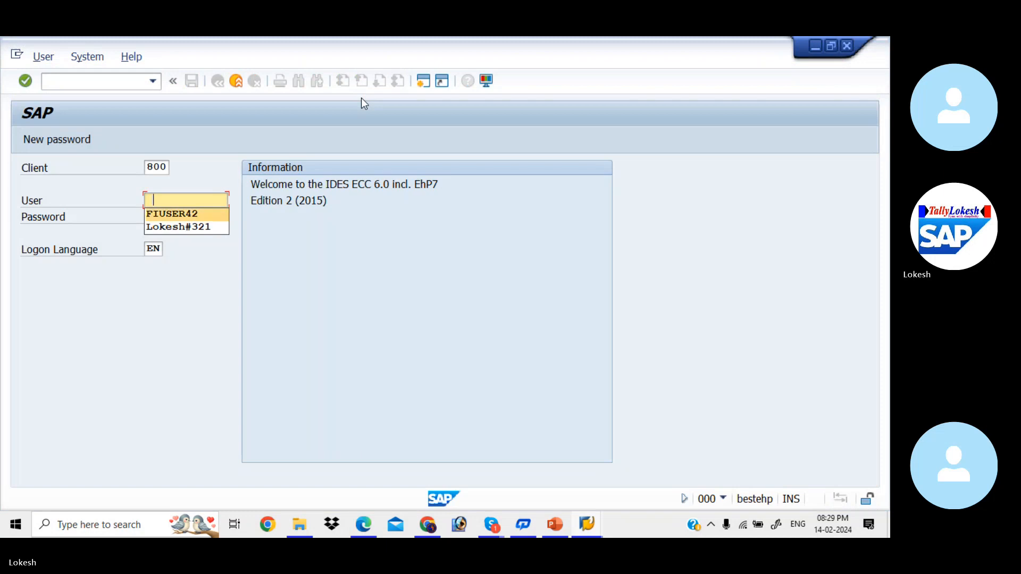
{"action": "key", "text": "Tab"}
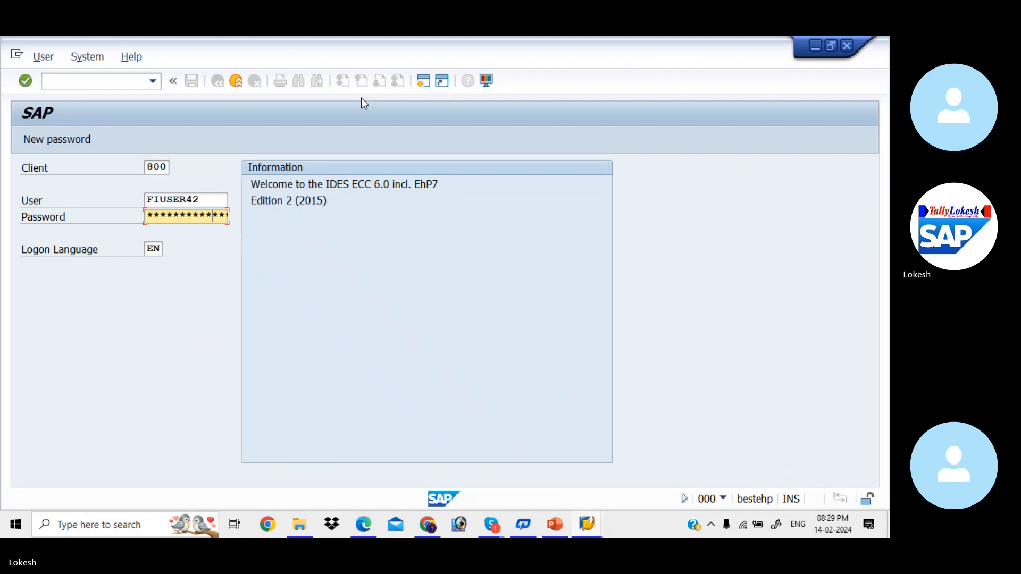
{"action": "key", "text": "Return"}
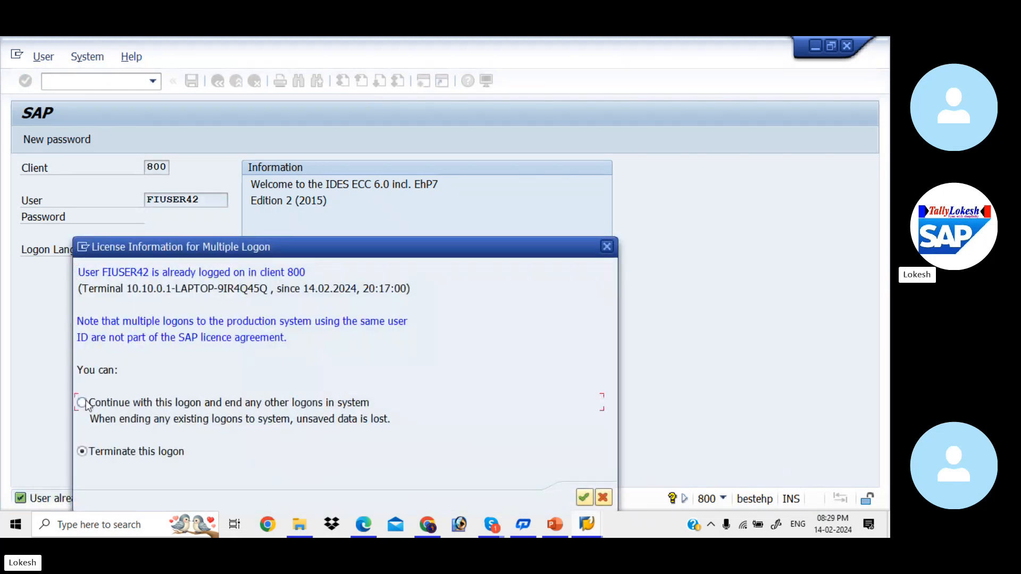
{"action": "left_click", "coordinate": [82, 402]}
{"action": "left_click", "coordinate": [583, 498]}
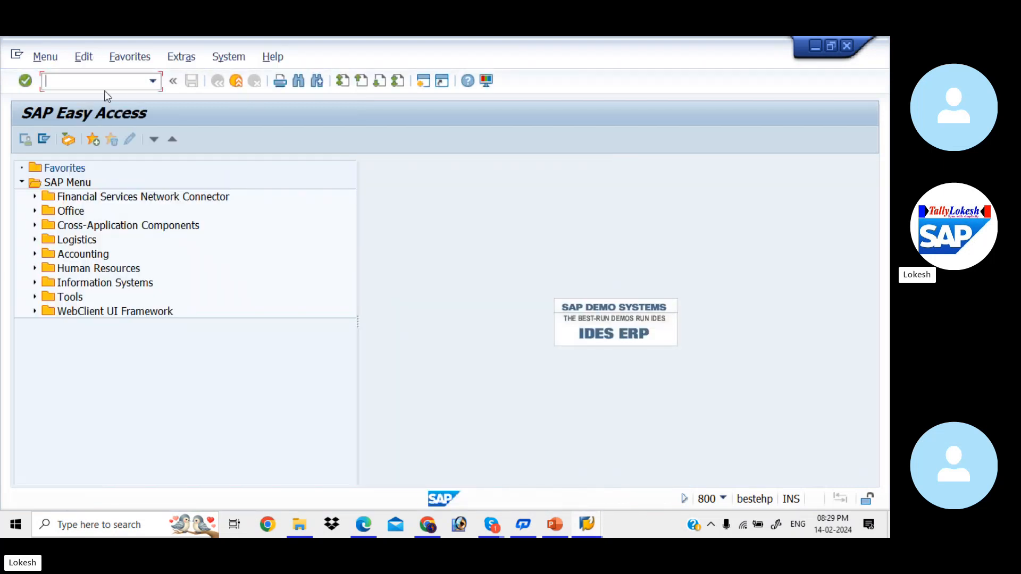
Open the Change Vendor transaction XK02 and set the company code to KIAB
{"action": "type", "text": "XK02"}
{"action": "key", "text": "Return"}
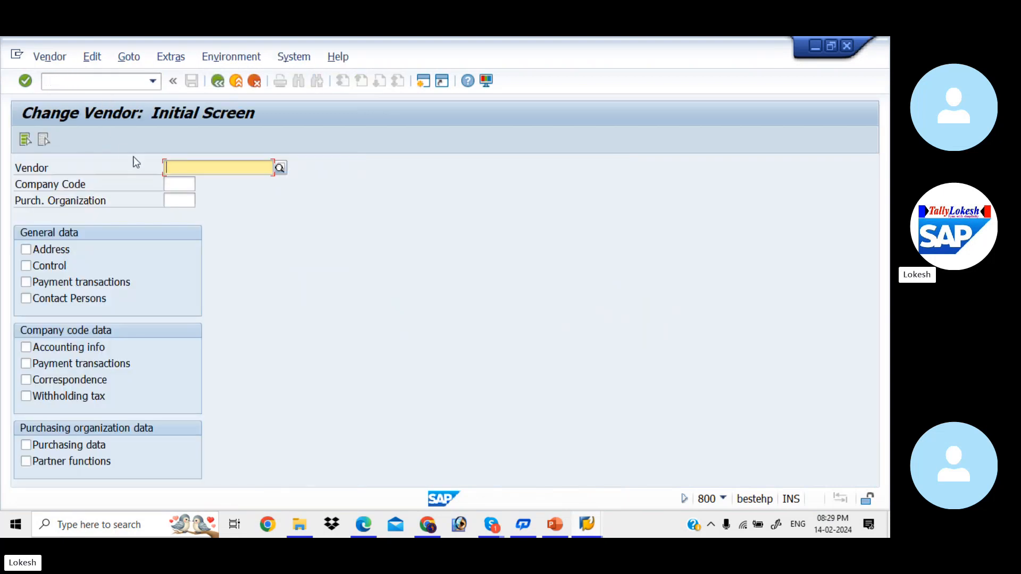
{"action": "left_click", "coordinate": [182, 183]}
{"action": "left_click", "coordinate": [182, 183]}
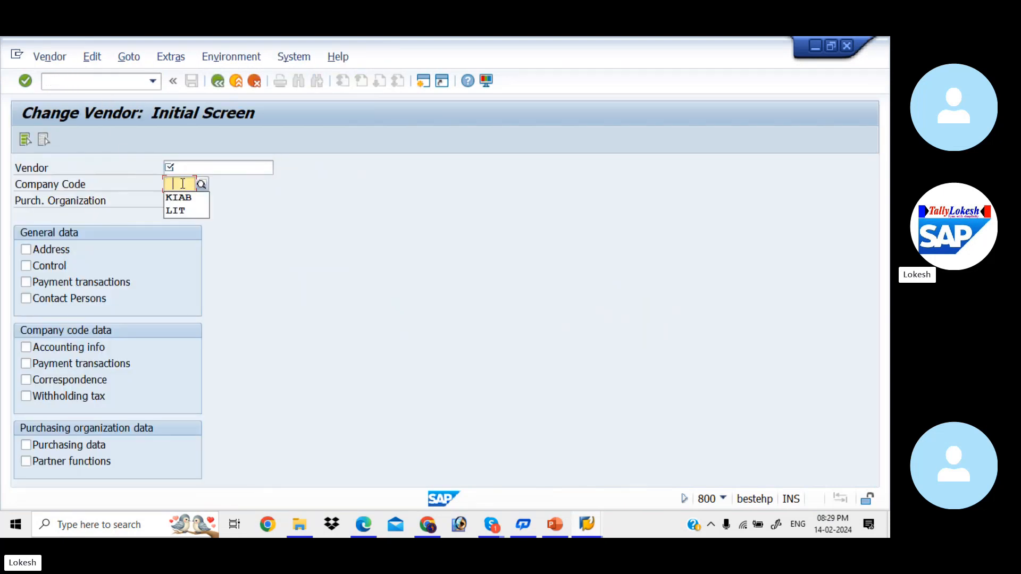
{"action": "key", "text": "Tab"}
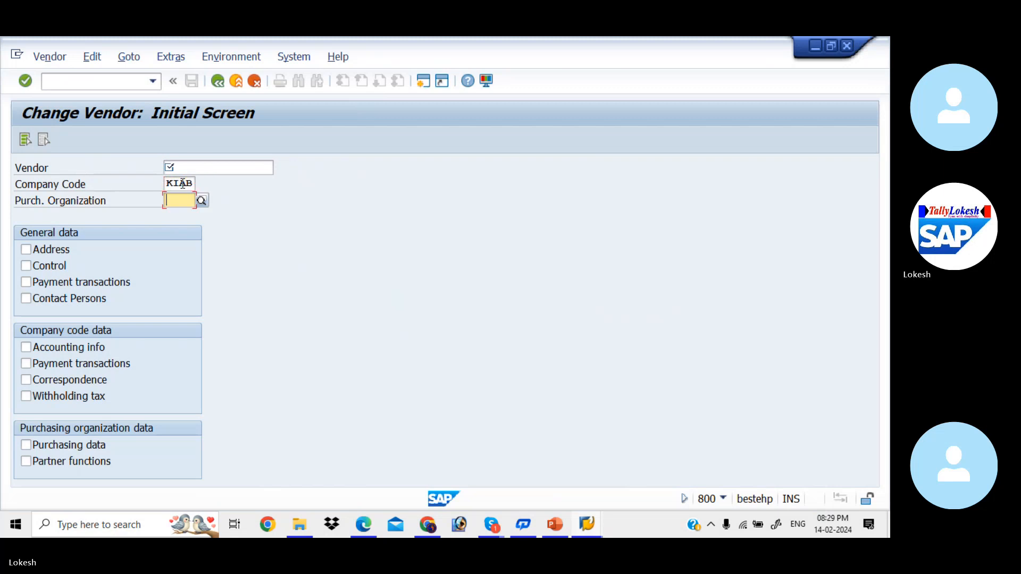
Look up and choose vendor KALYAN PVT LTD for company code KIAB, and select all available data views for it
{"action": "left_click", "coordinate": [228, 170]}
{"action": "left_click", "coordinate": [280, 169]}
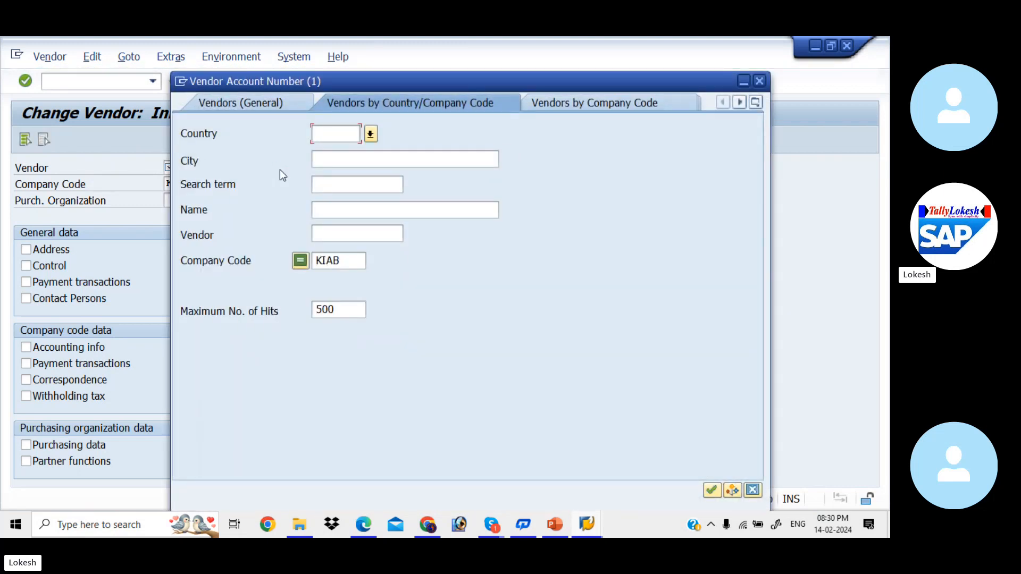
{"action": "key", "text": "Return"}
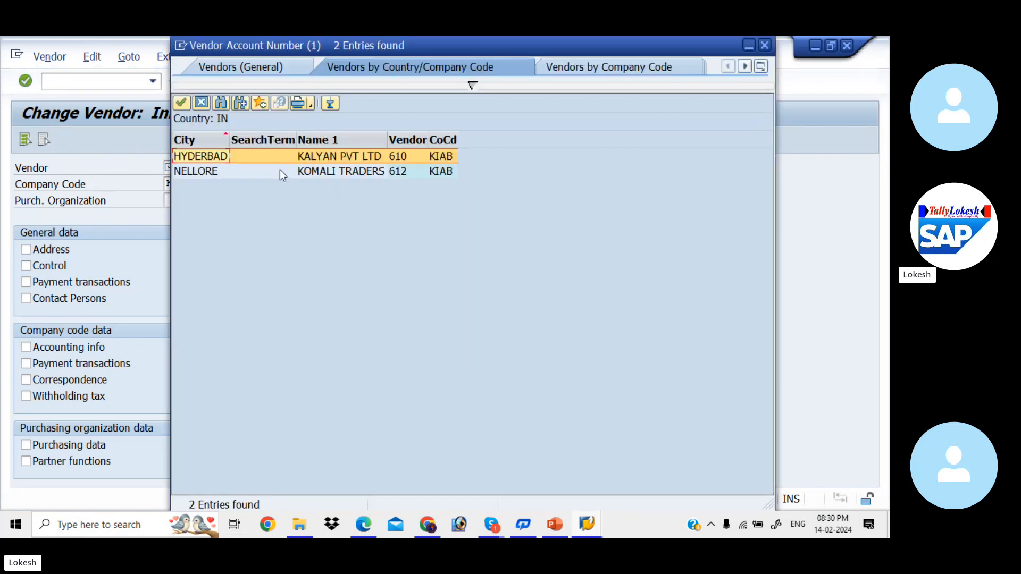
{"action": "double_click", "coordinate": [337, 157]}
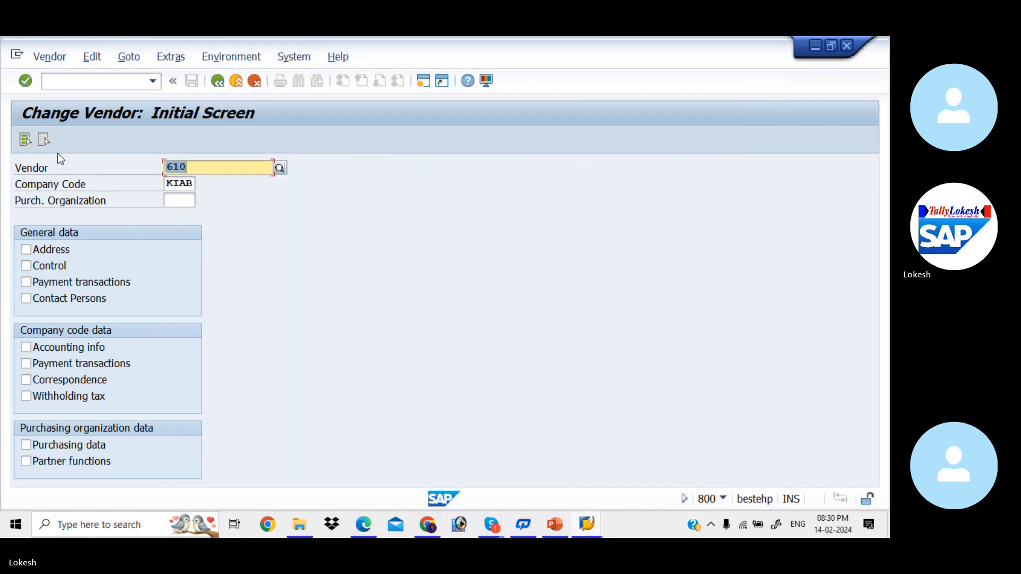
{"action": "left_click", "coordinate": [28, 141]}
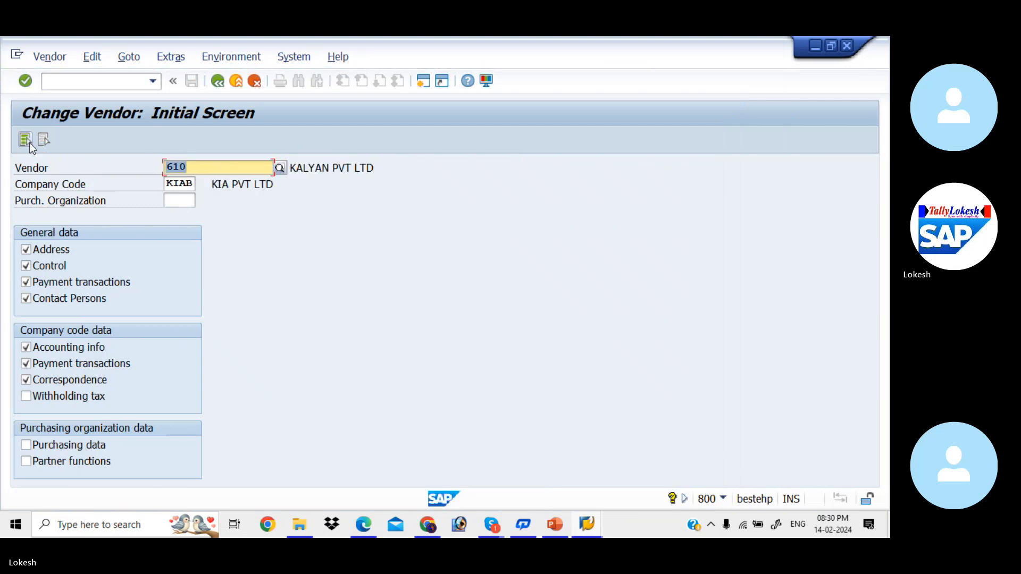
{"action": "key", "text": "Return"}
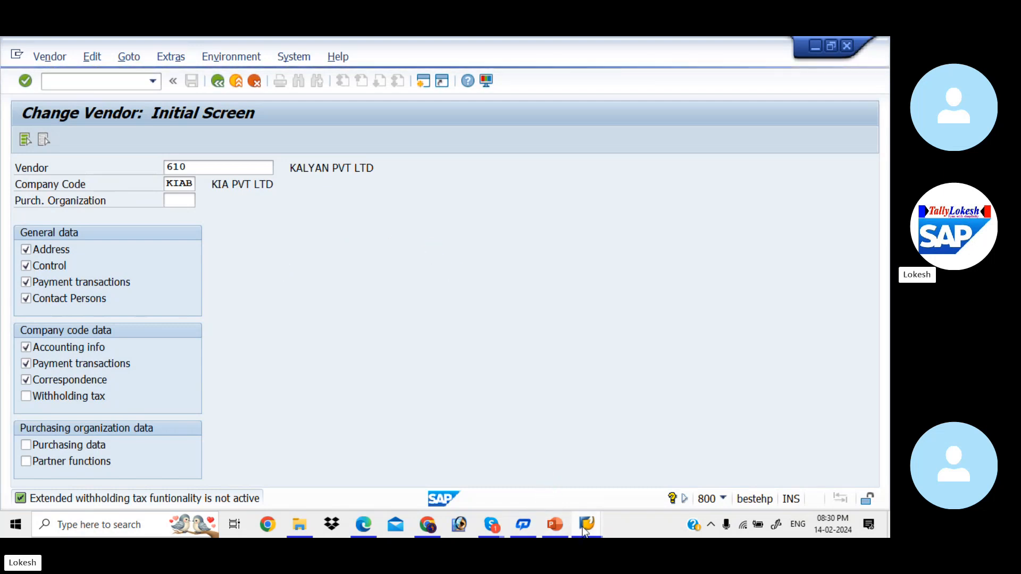
Switch to the Skype call window
{"action": "mouse_move", "coordinate": [587, 526]}
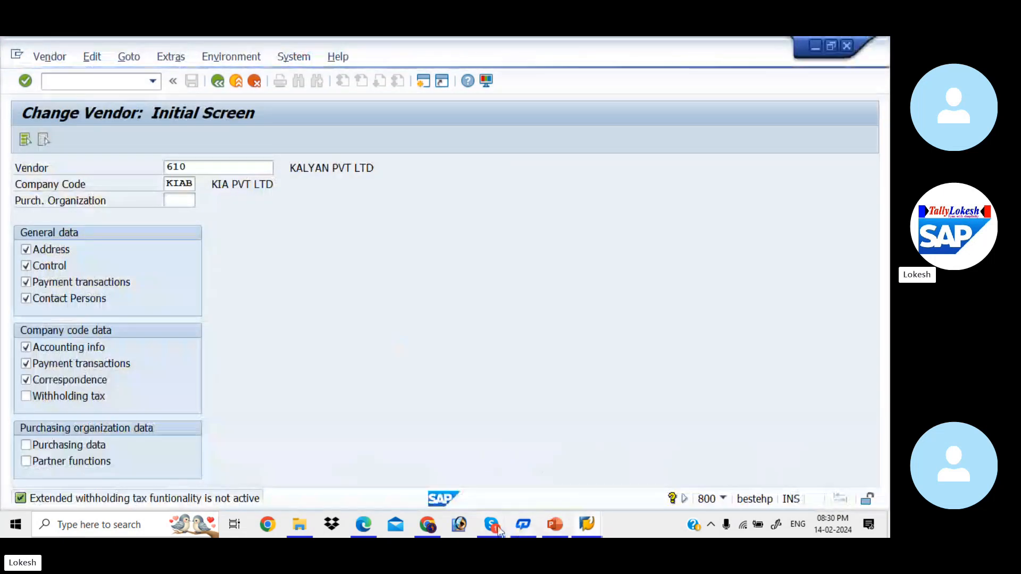
{"action": "mouse_move", "coordinate": [491, 525]}
{"action": "left_click", "coordinate": [488, 477]}
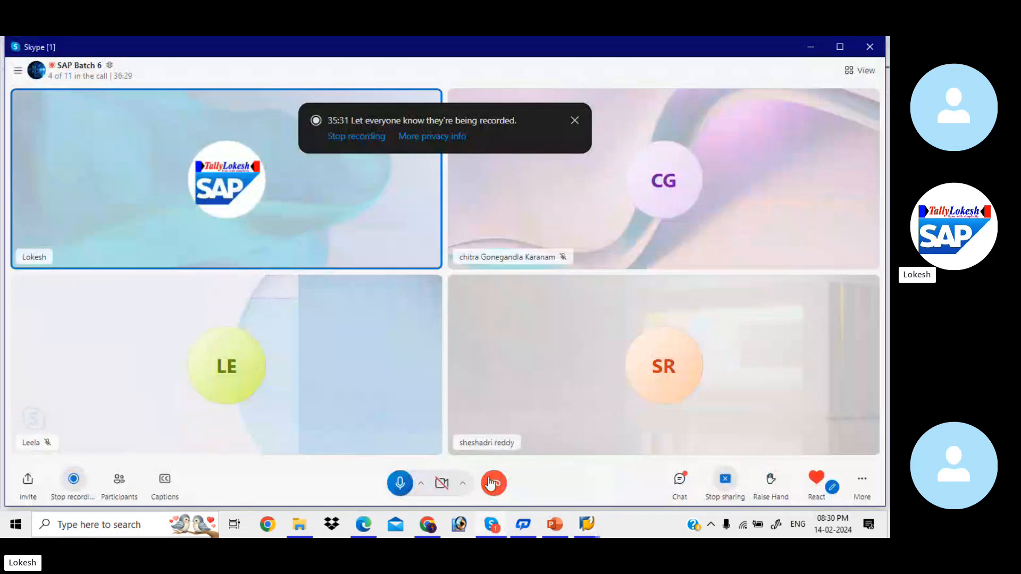